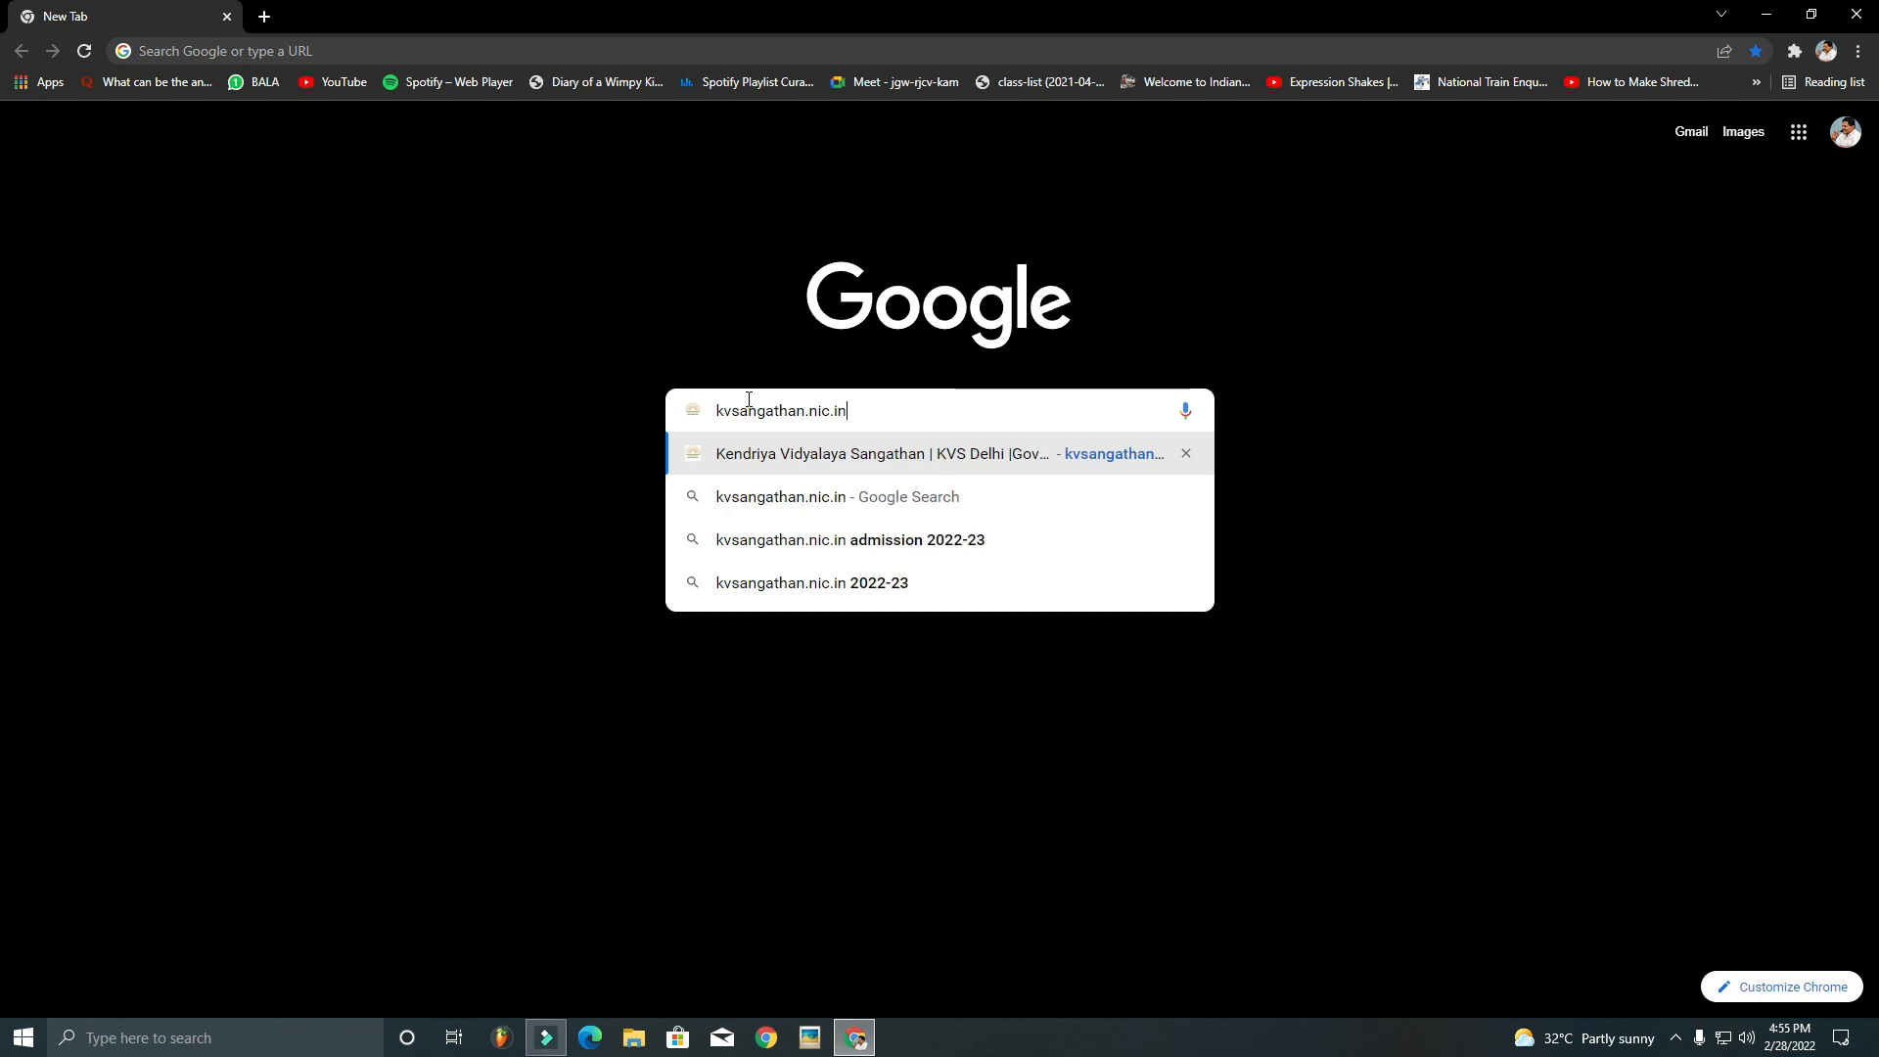
- Search for kvsangathan.nic.in to open the Kendriya Vidyalaya Sangathan homepage
key(Return)
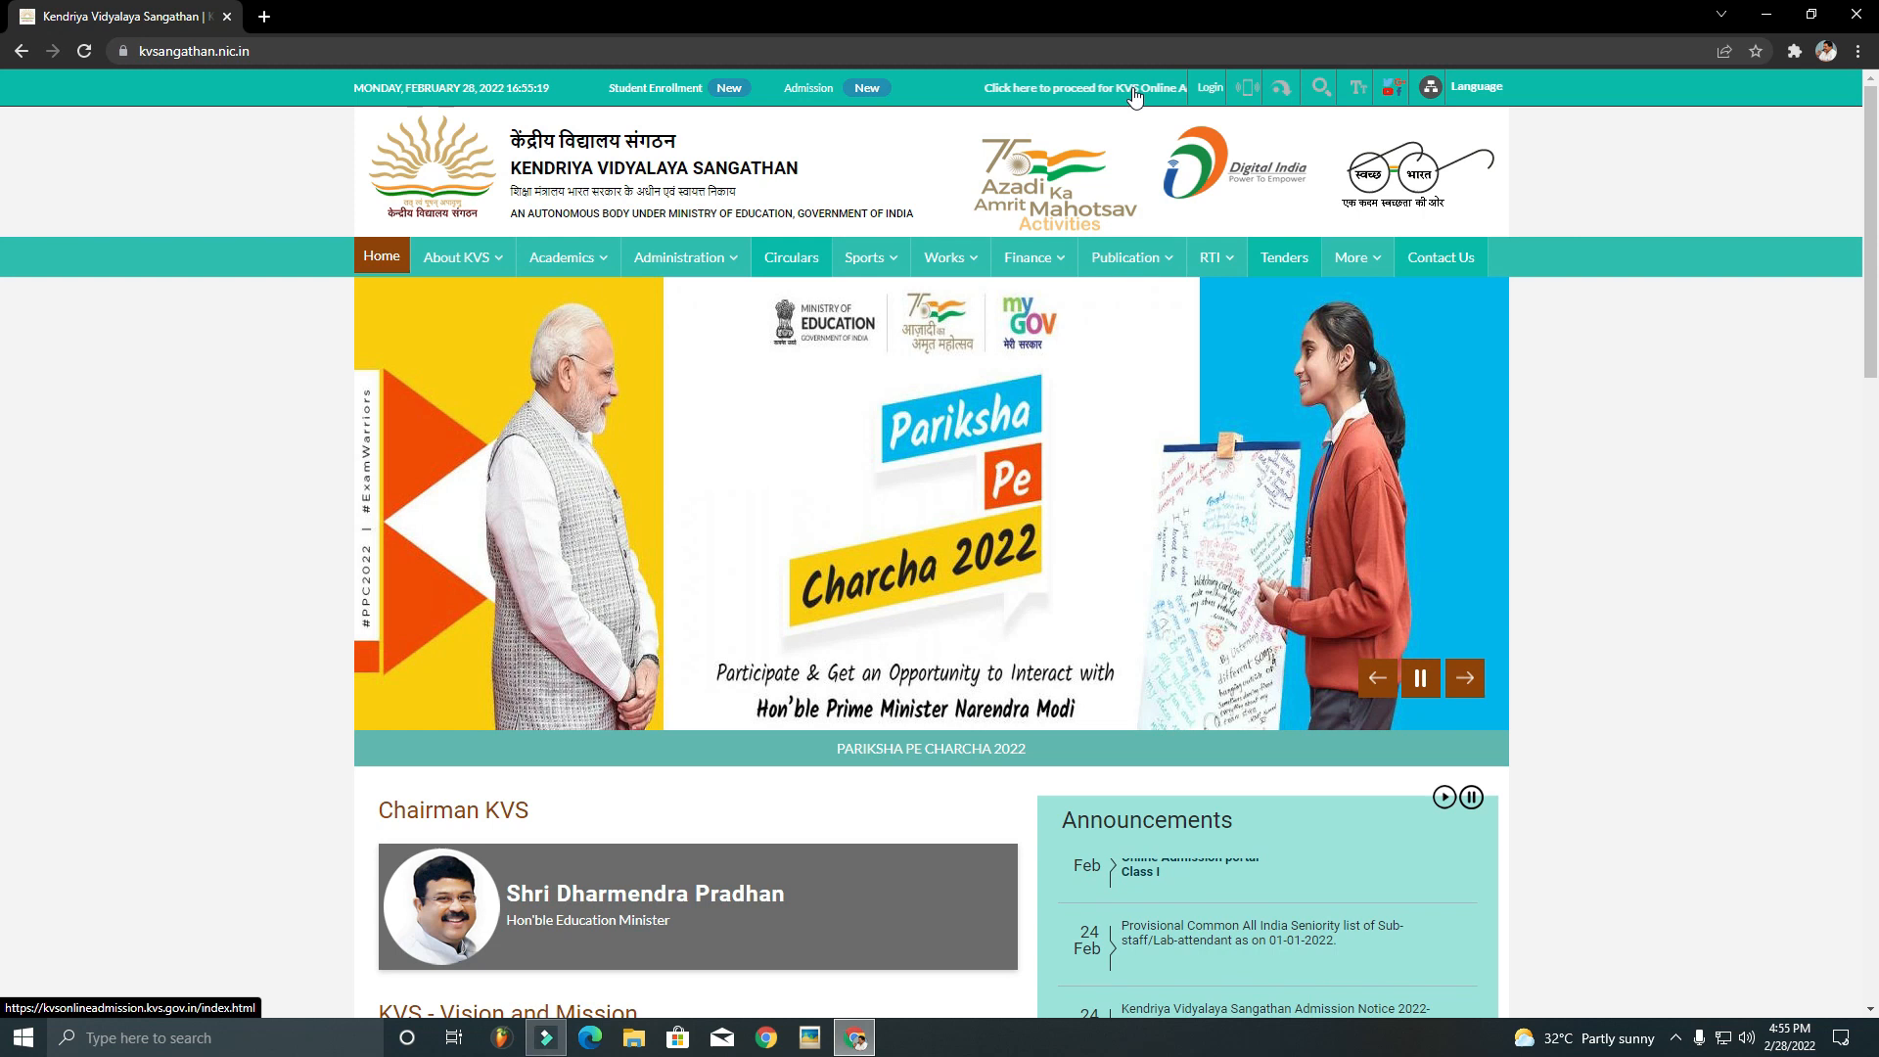
- Follow the KVS Online Admission link and confirm the redirect to the admission portal
click(1133, 92)
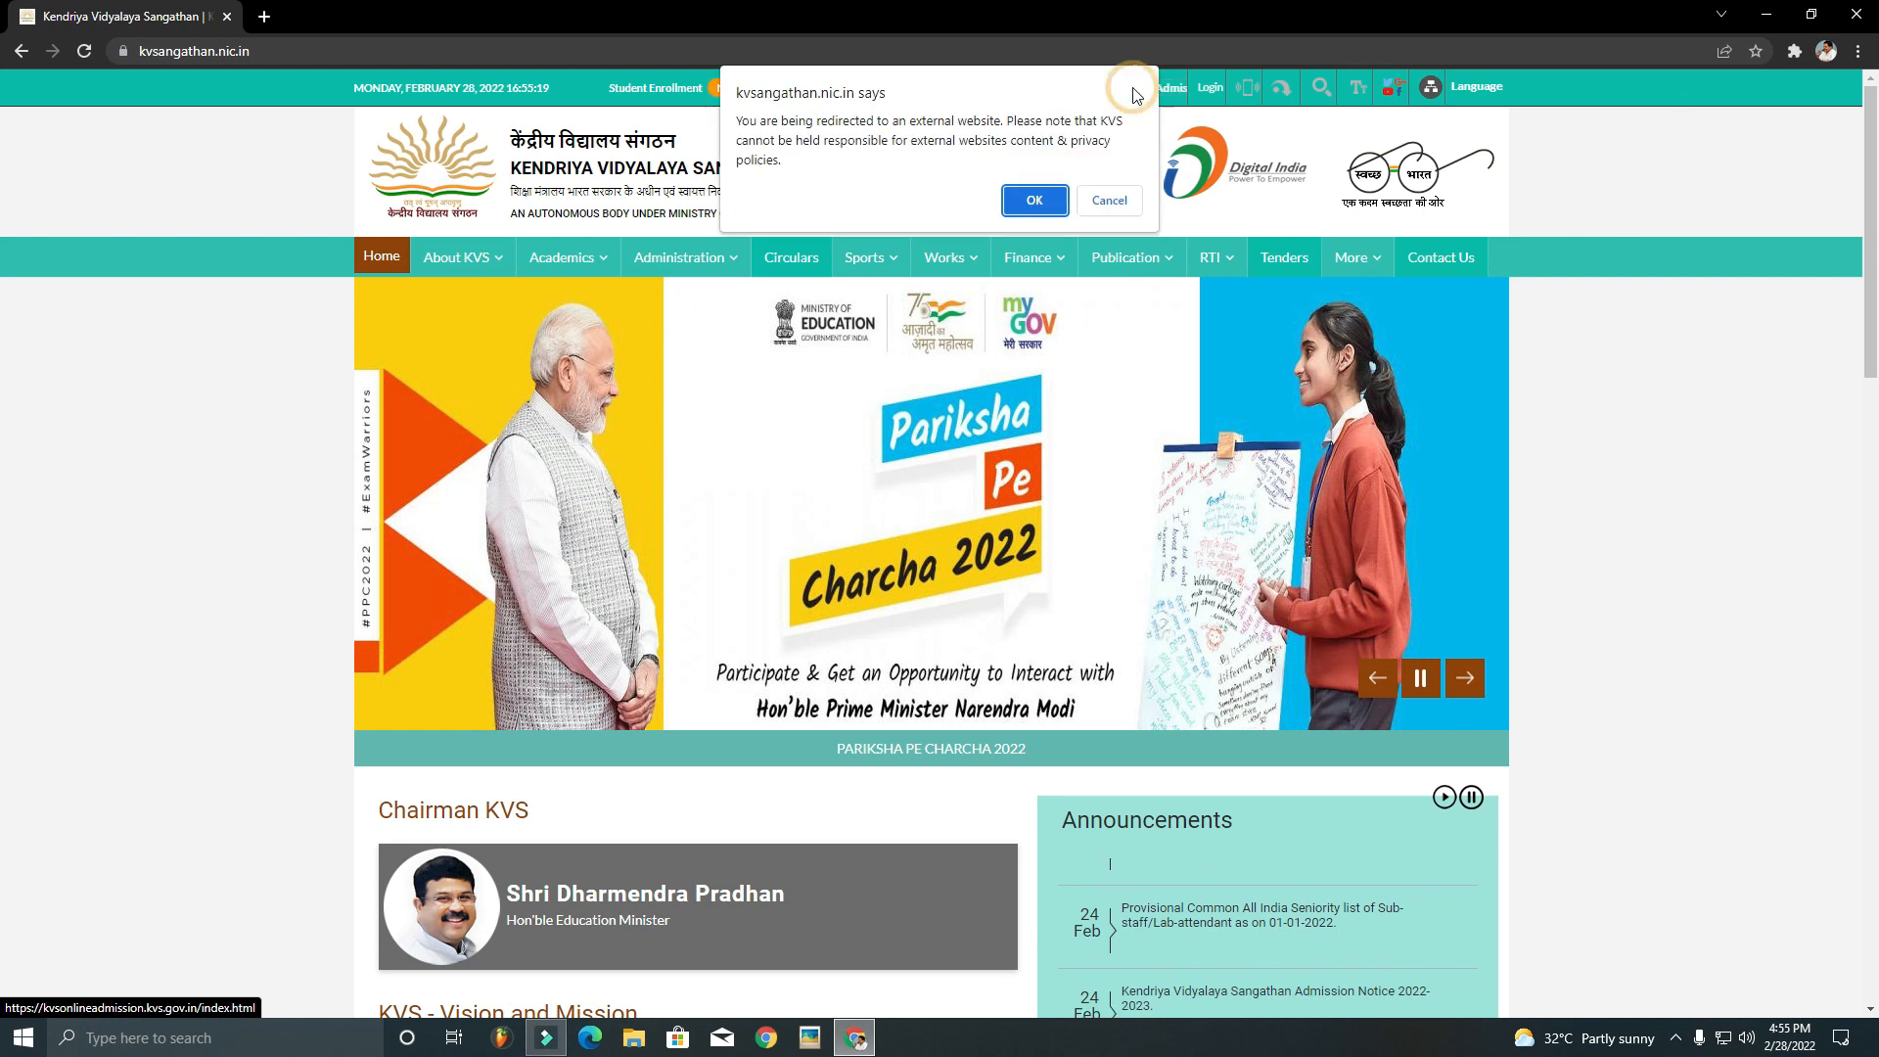
click(1038, 201)
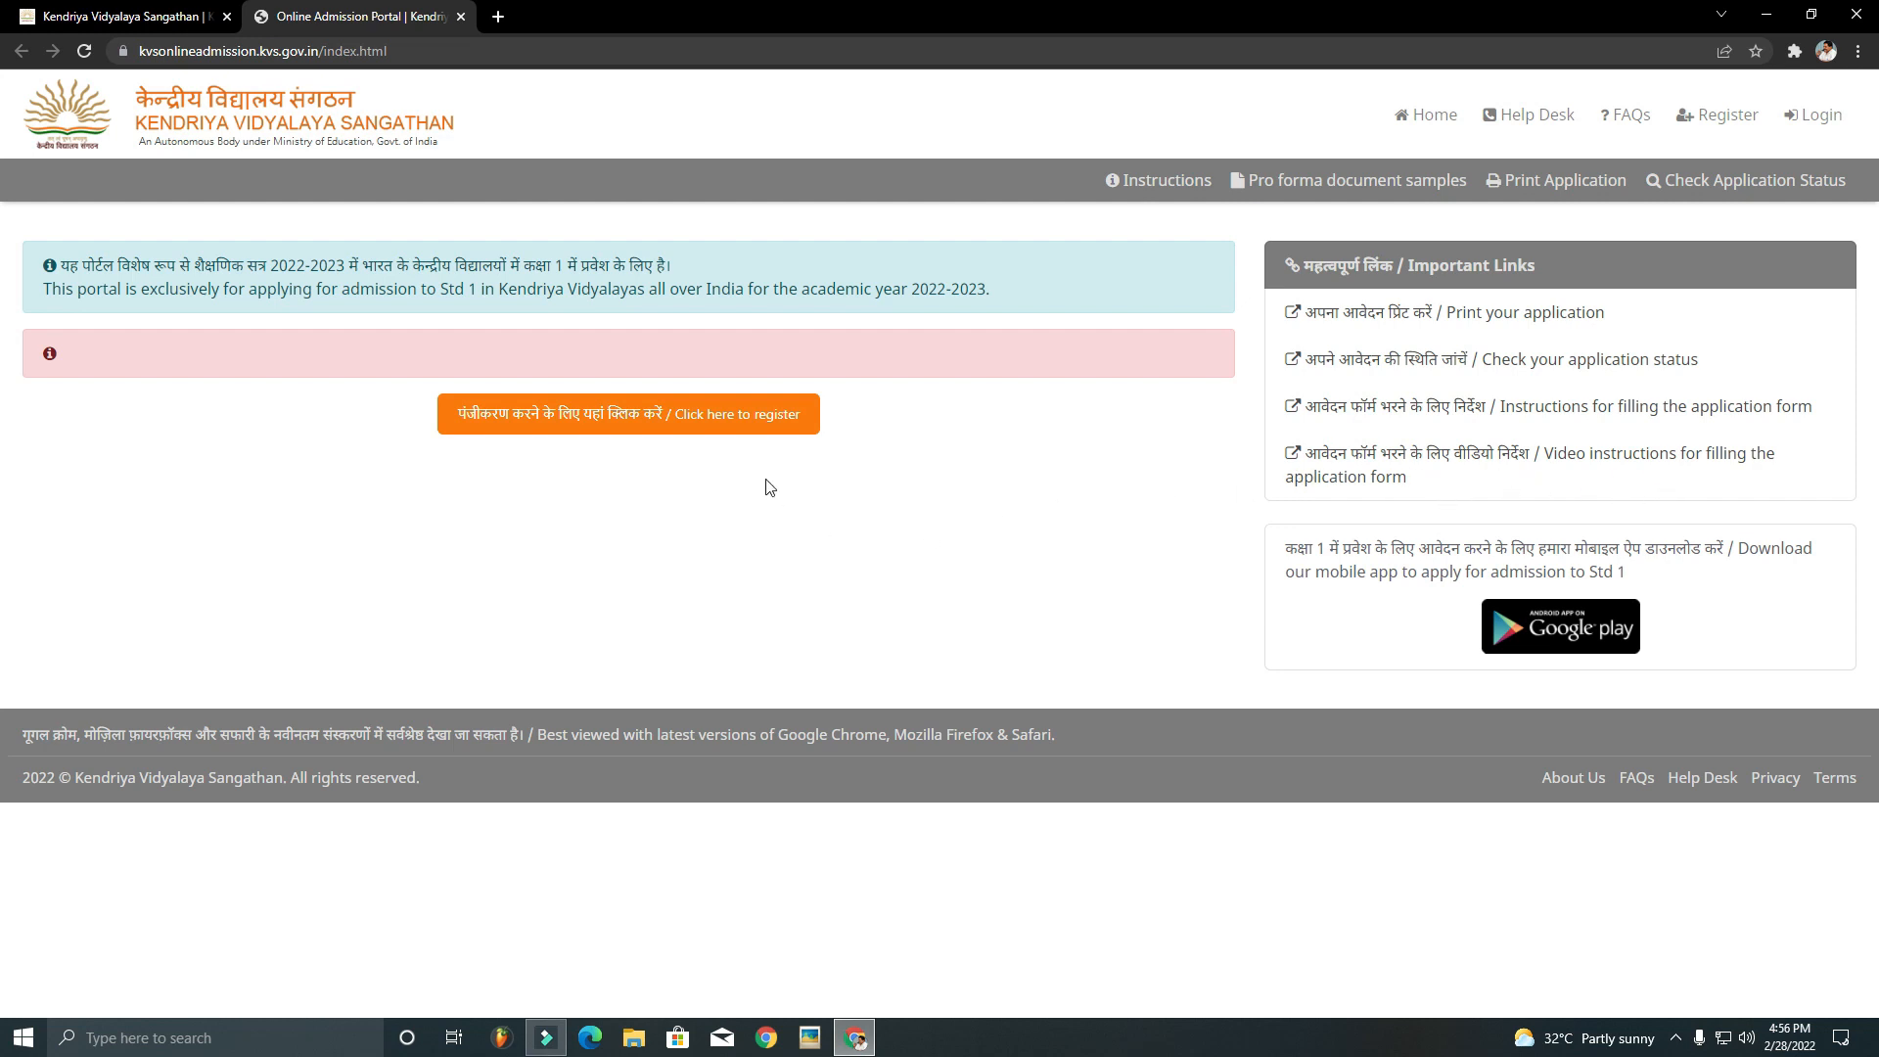
- Start Std 1 registration, read through the instructions, agree to the terms and proceed
click(752, 428)
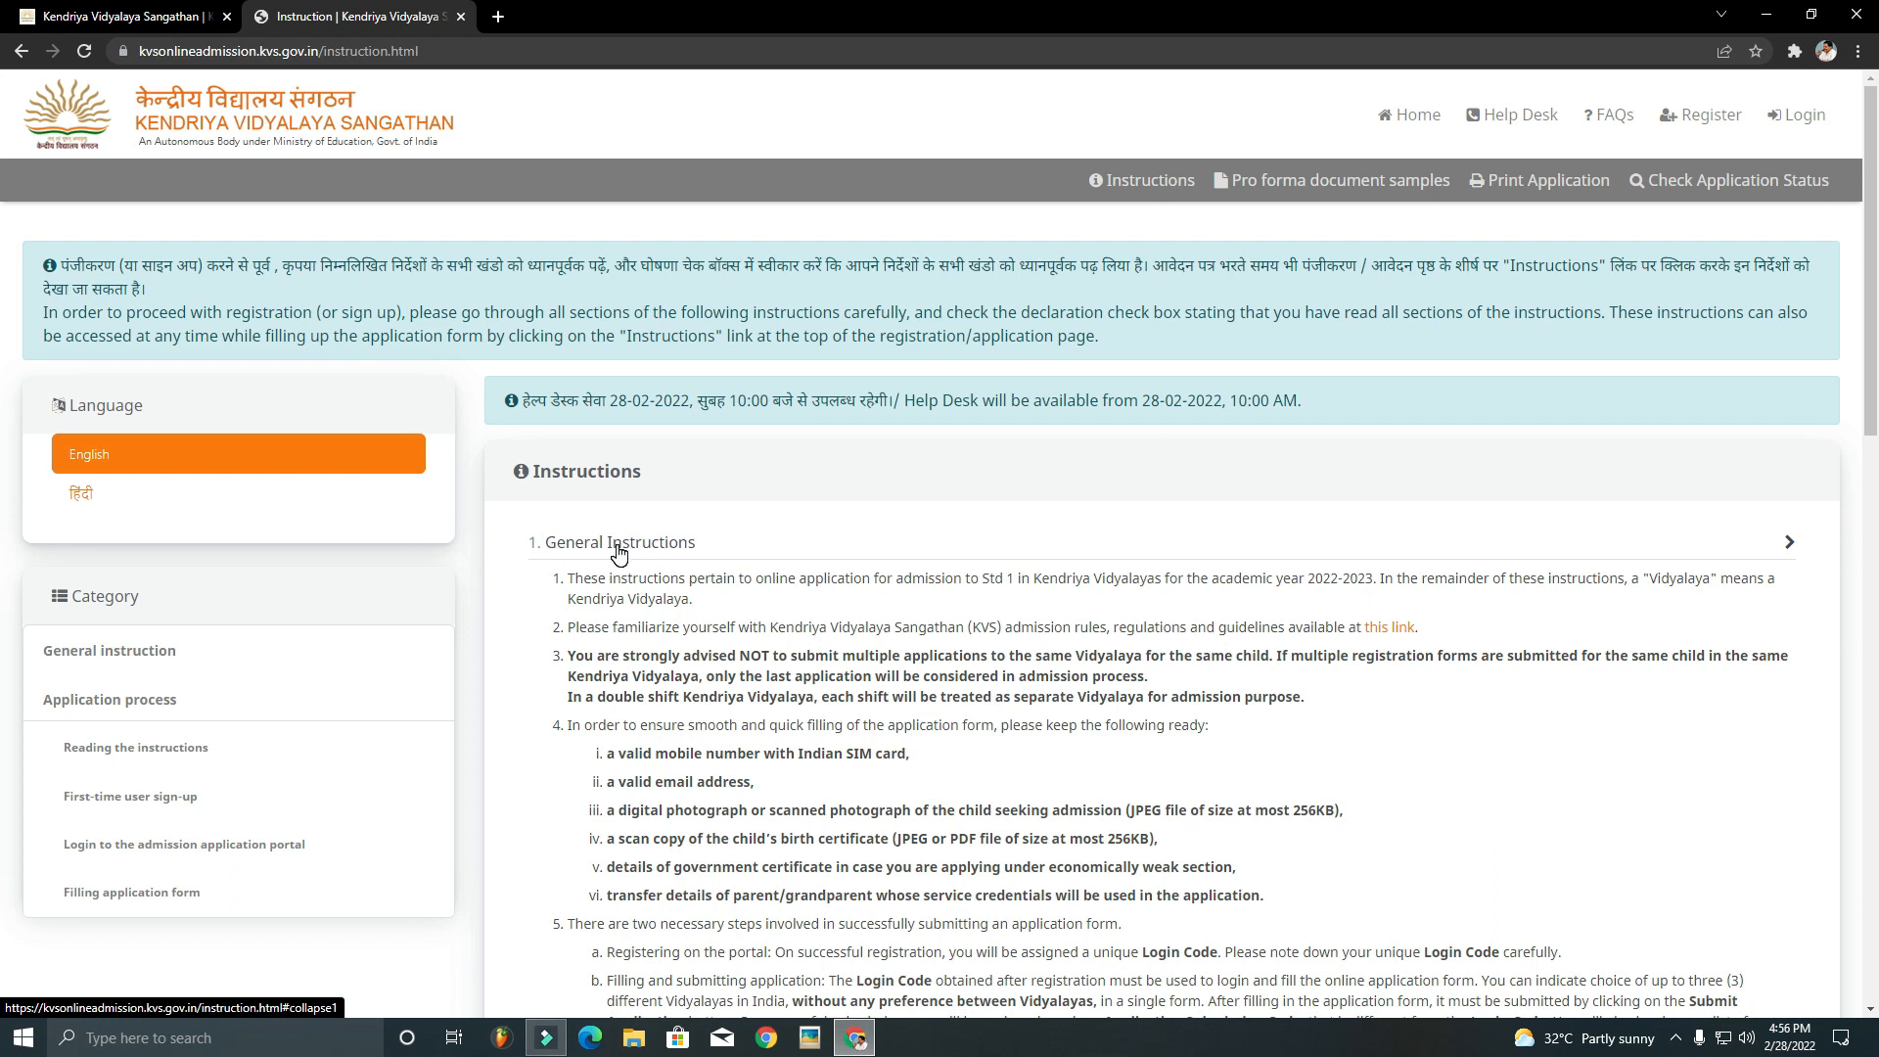
scroll(619, 550, down, 3)
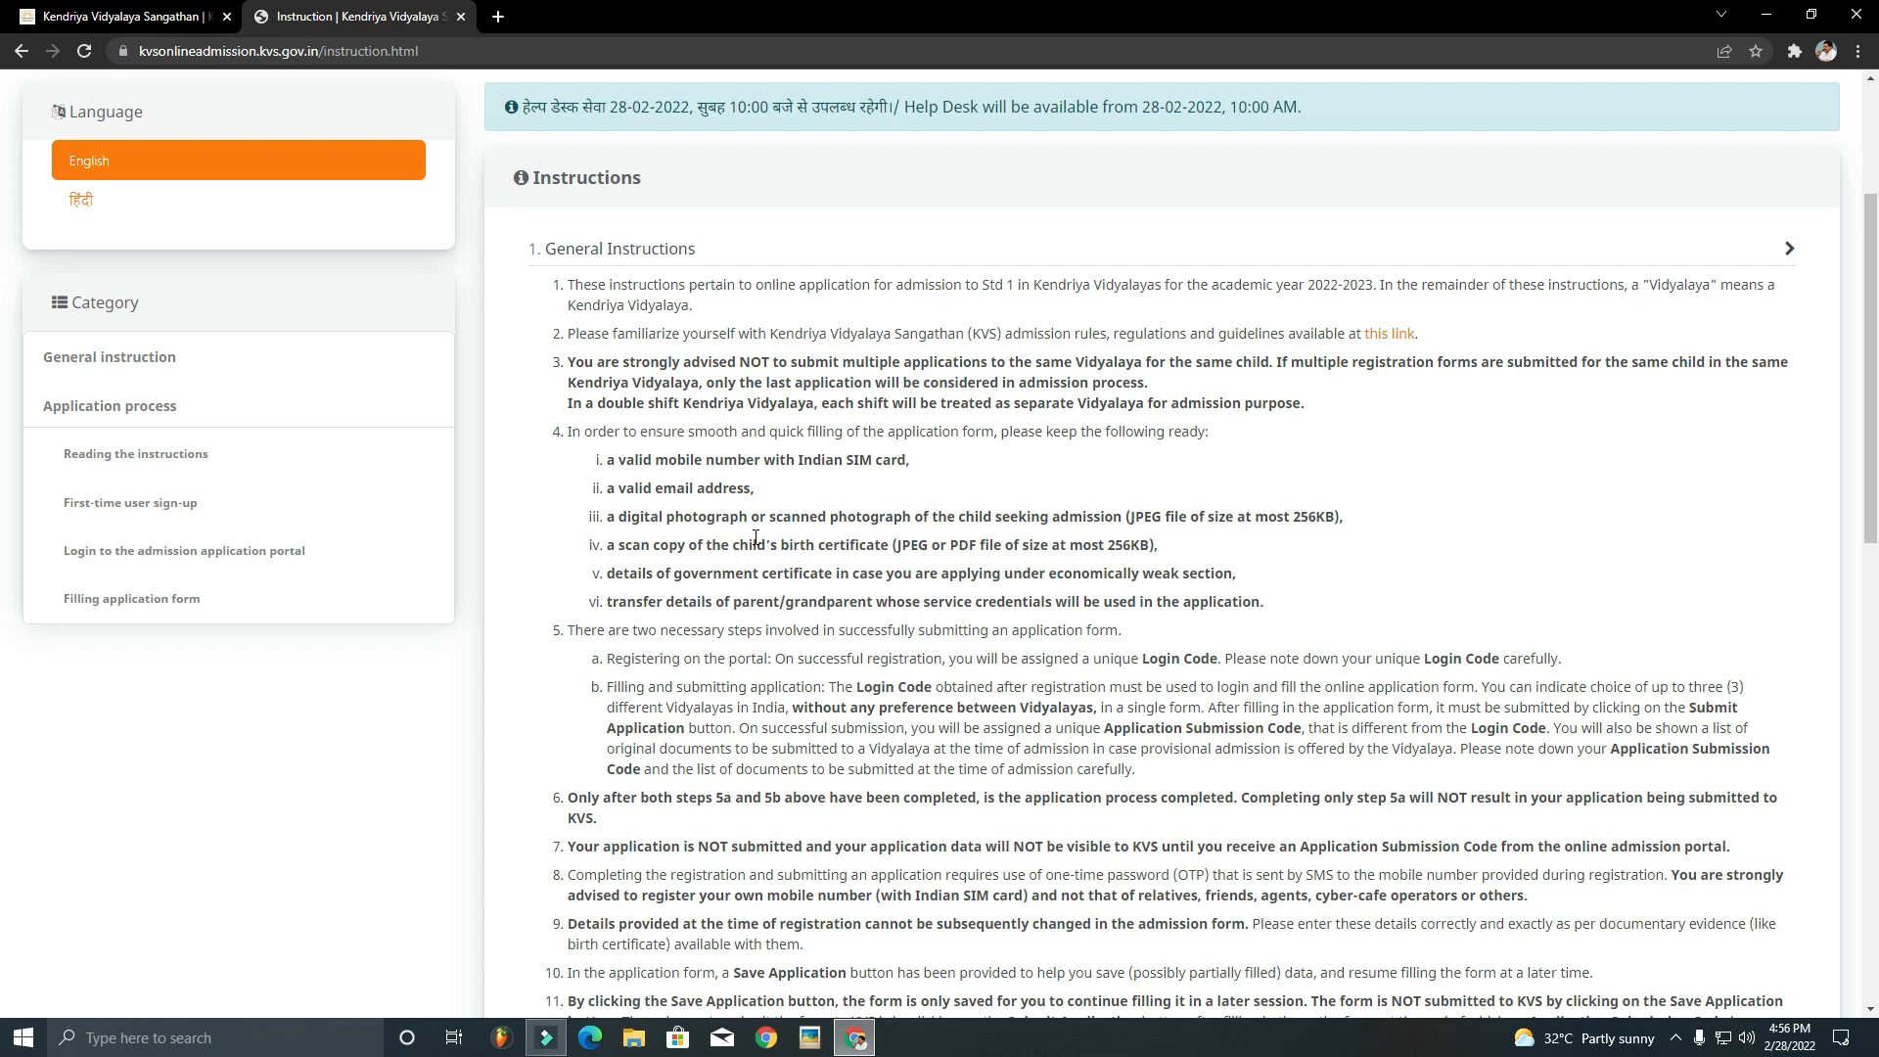
scroll(754, 537, down, 3)
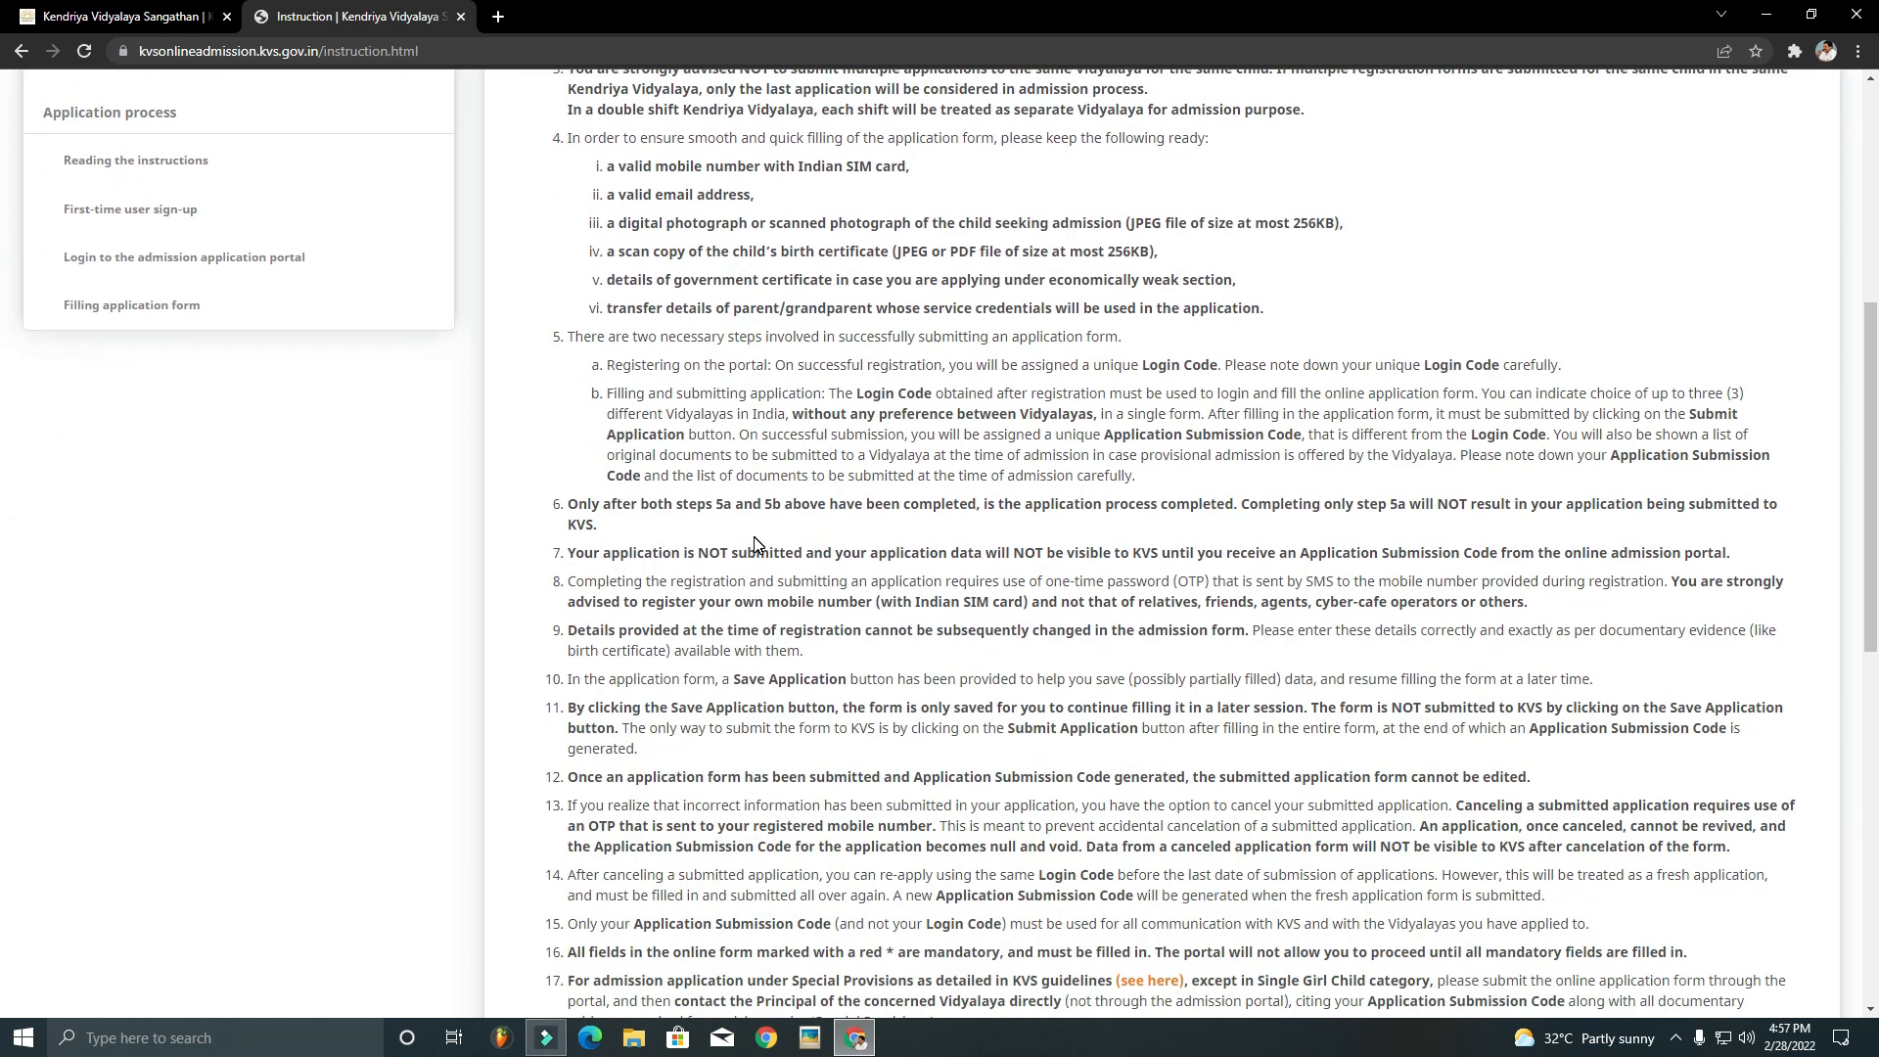
scroll(754, 543, up, 1)
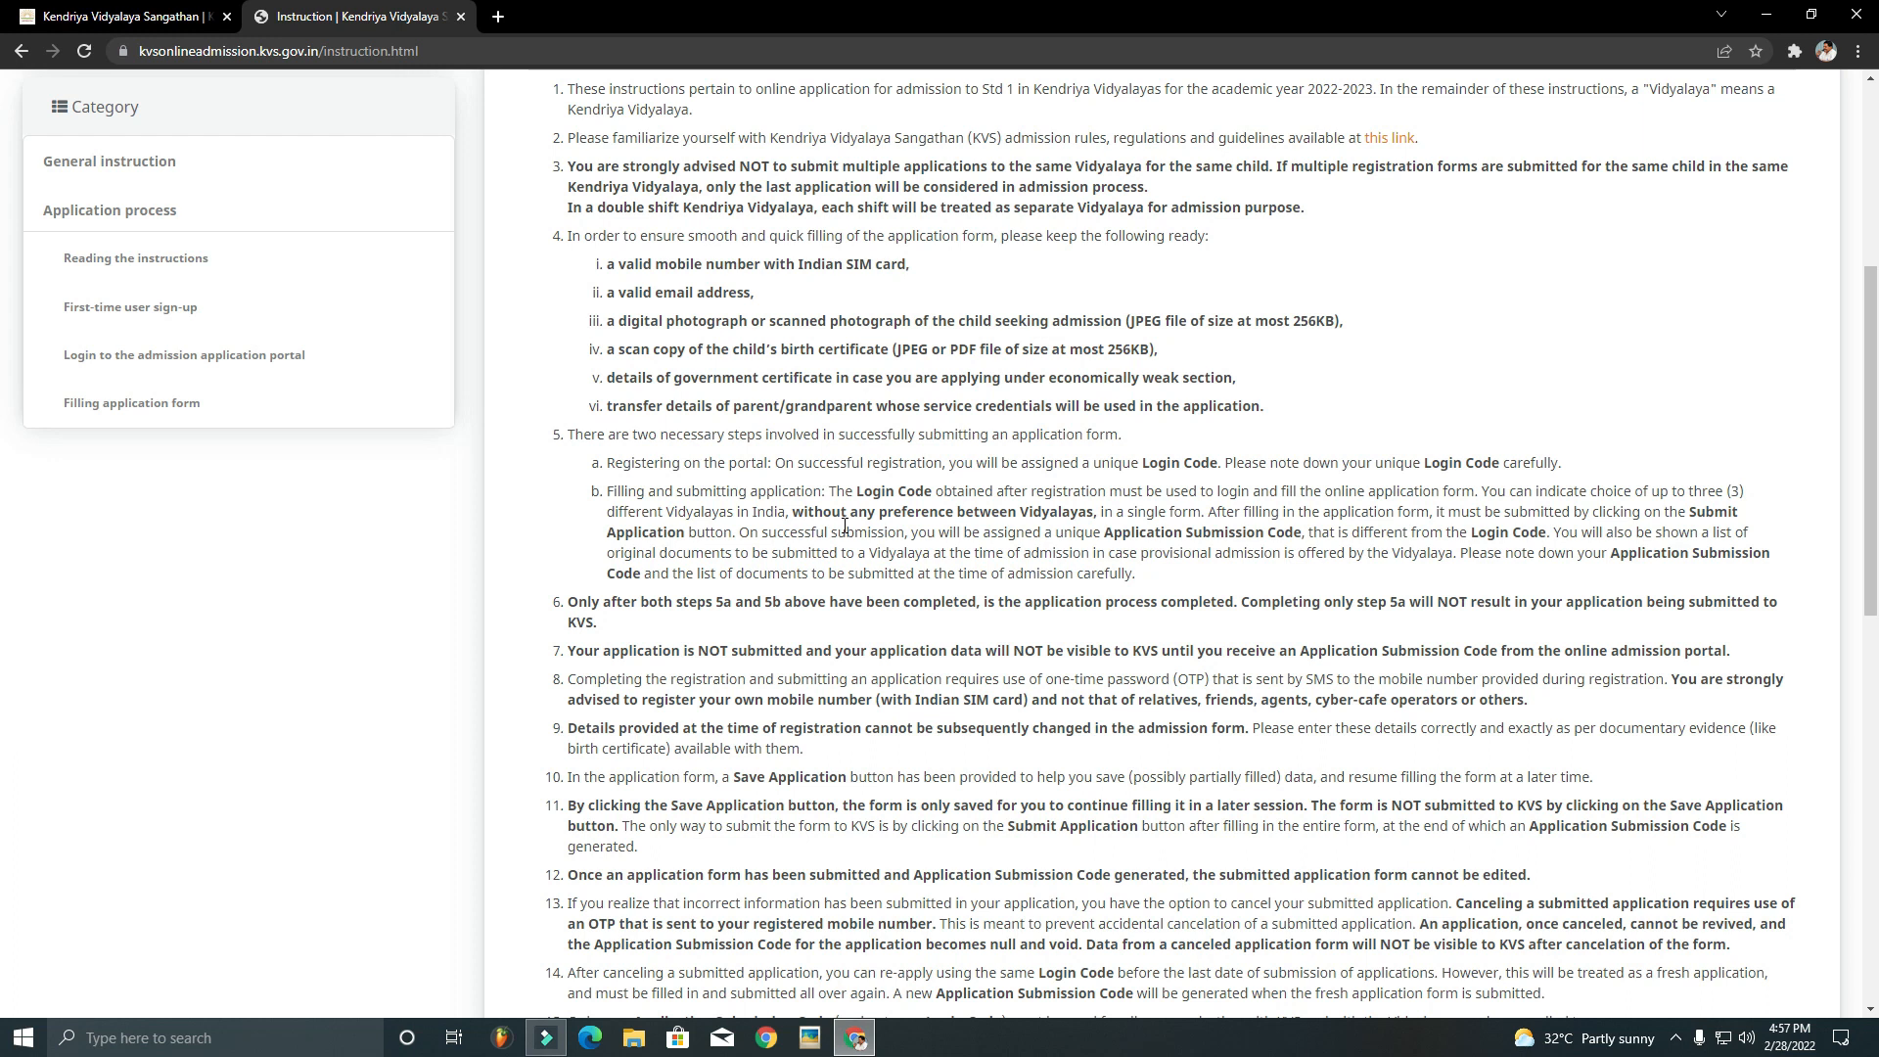
scroll(844, 526, down, 4)
scroll(845, 526, down, 2)
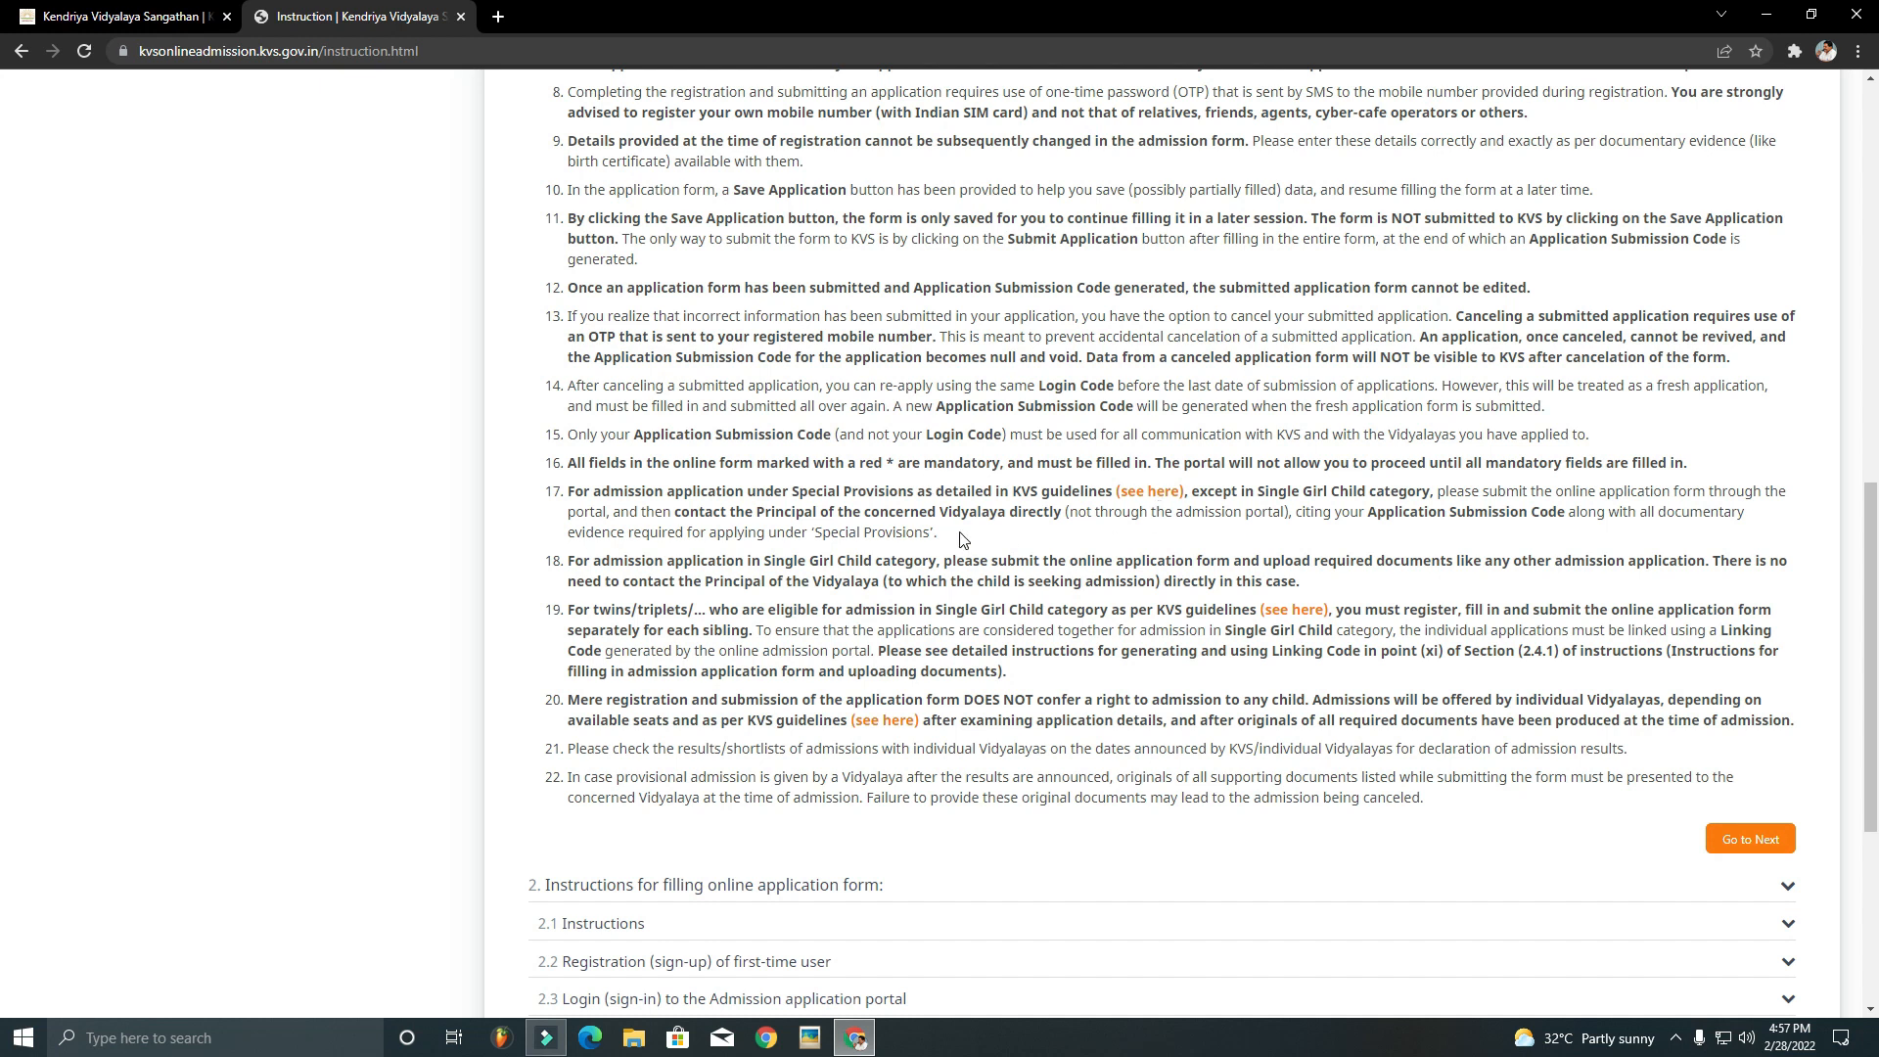
scroll(954, 533, down, 5)
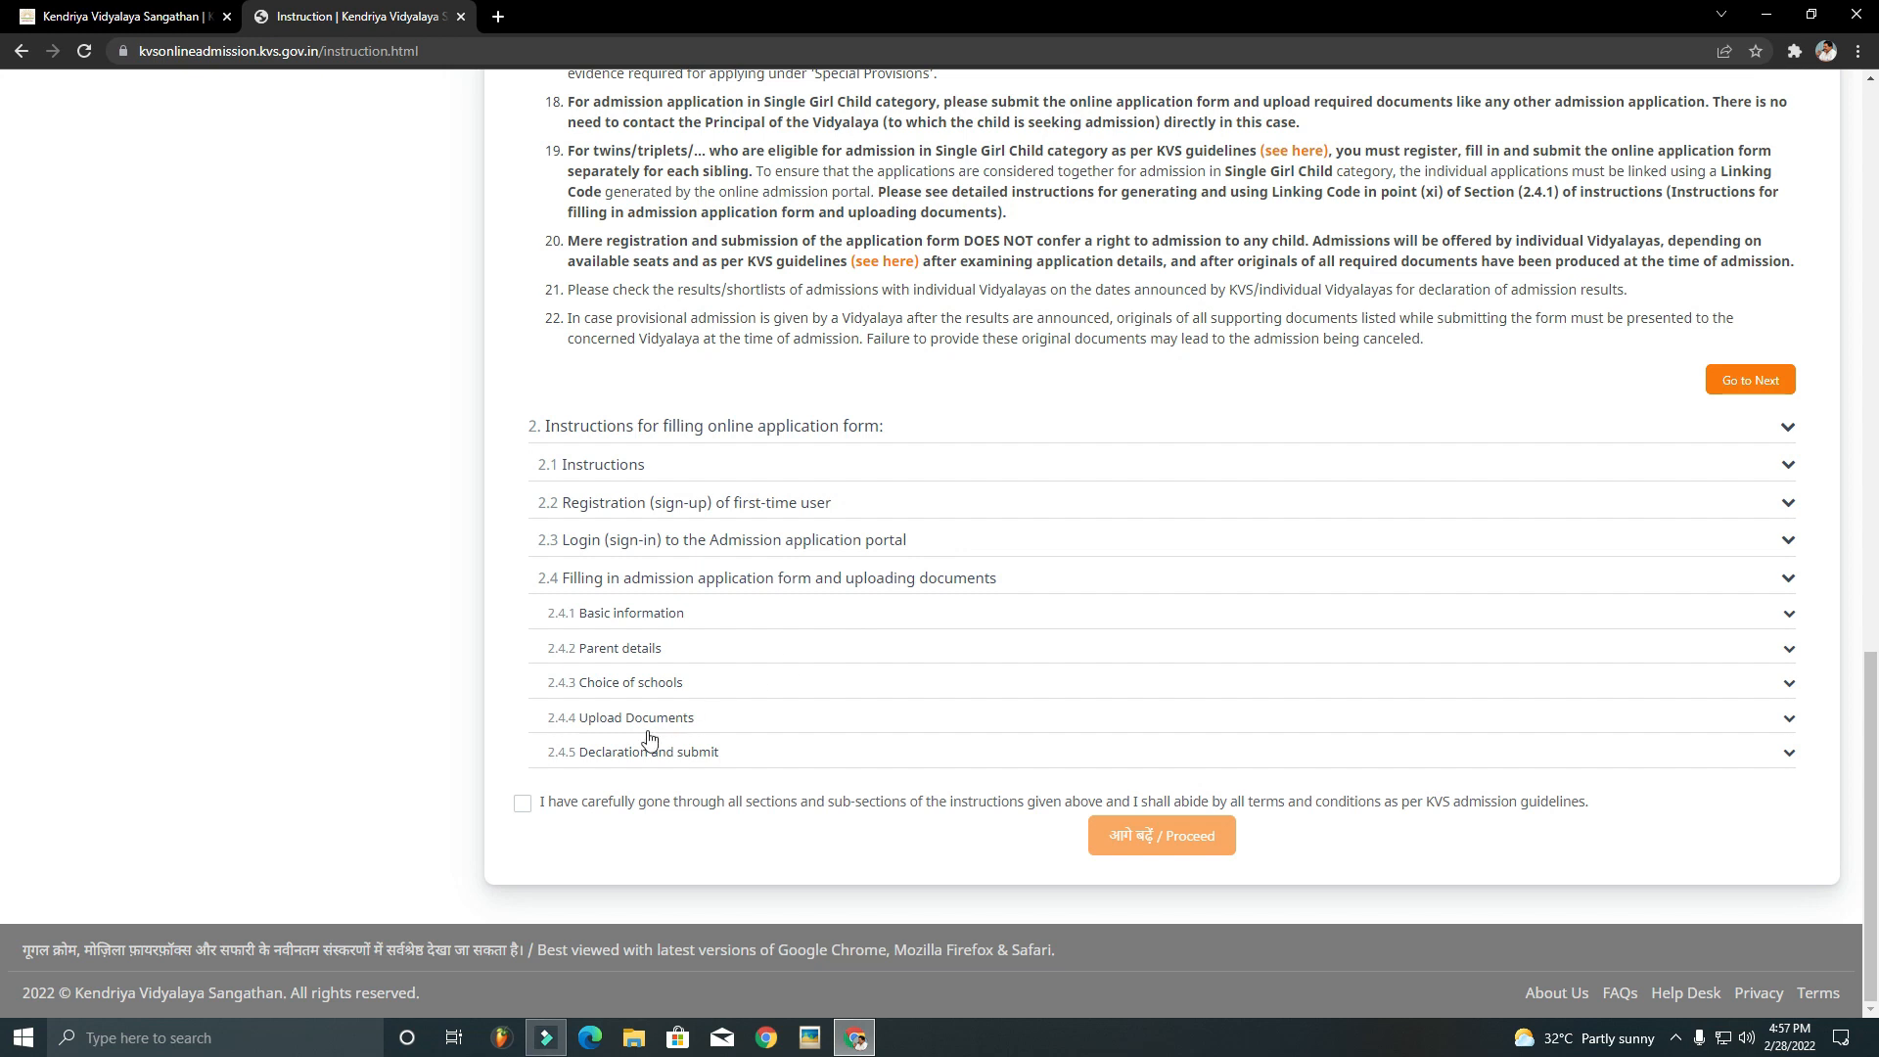
click(524, 804)
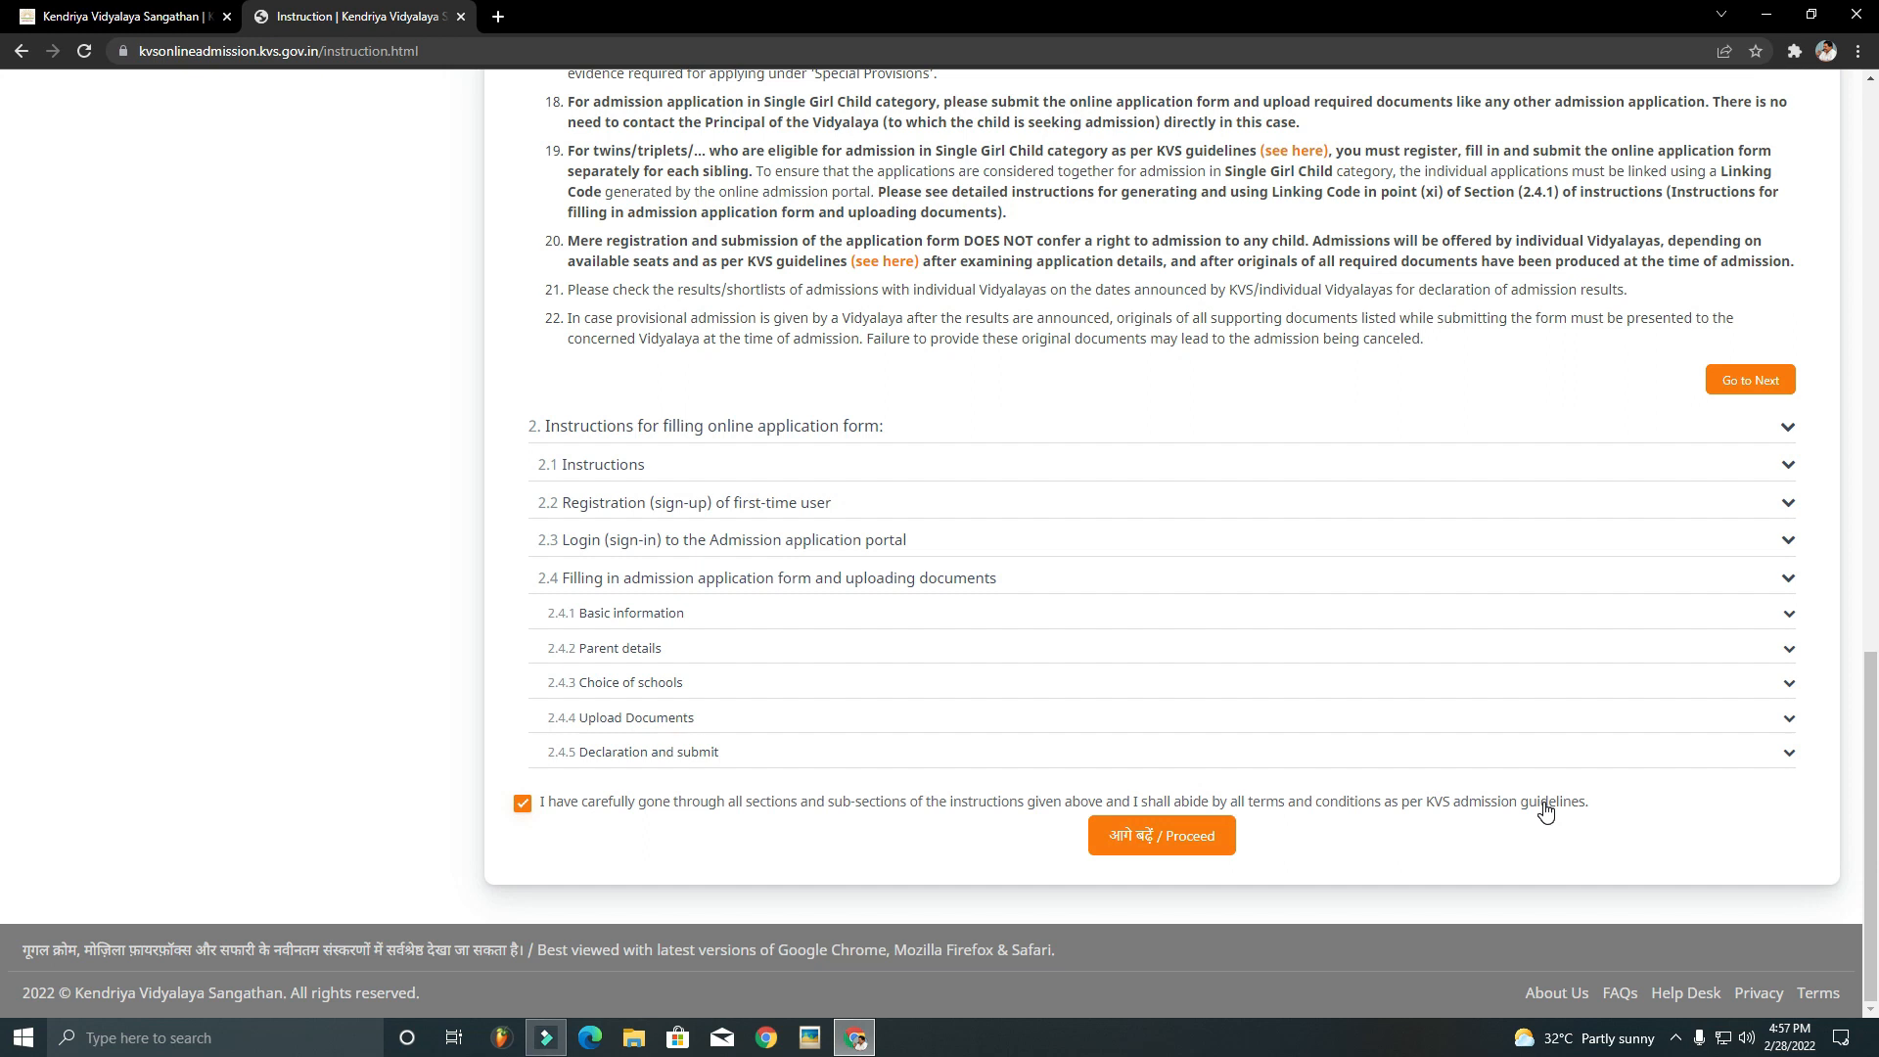
click(1180, 843)
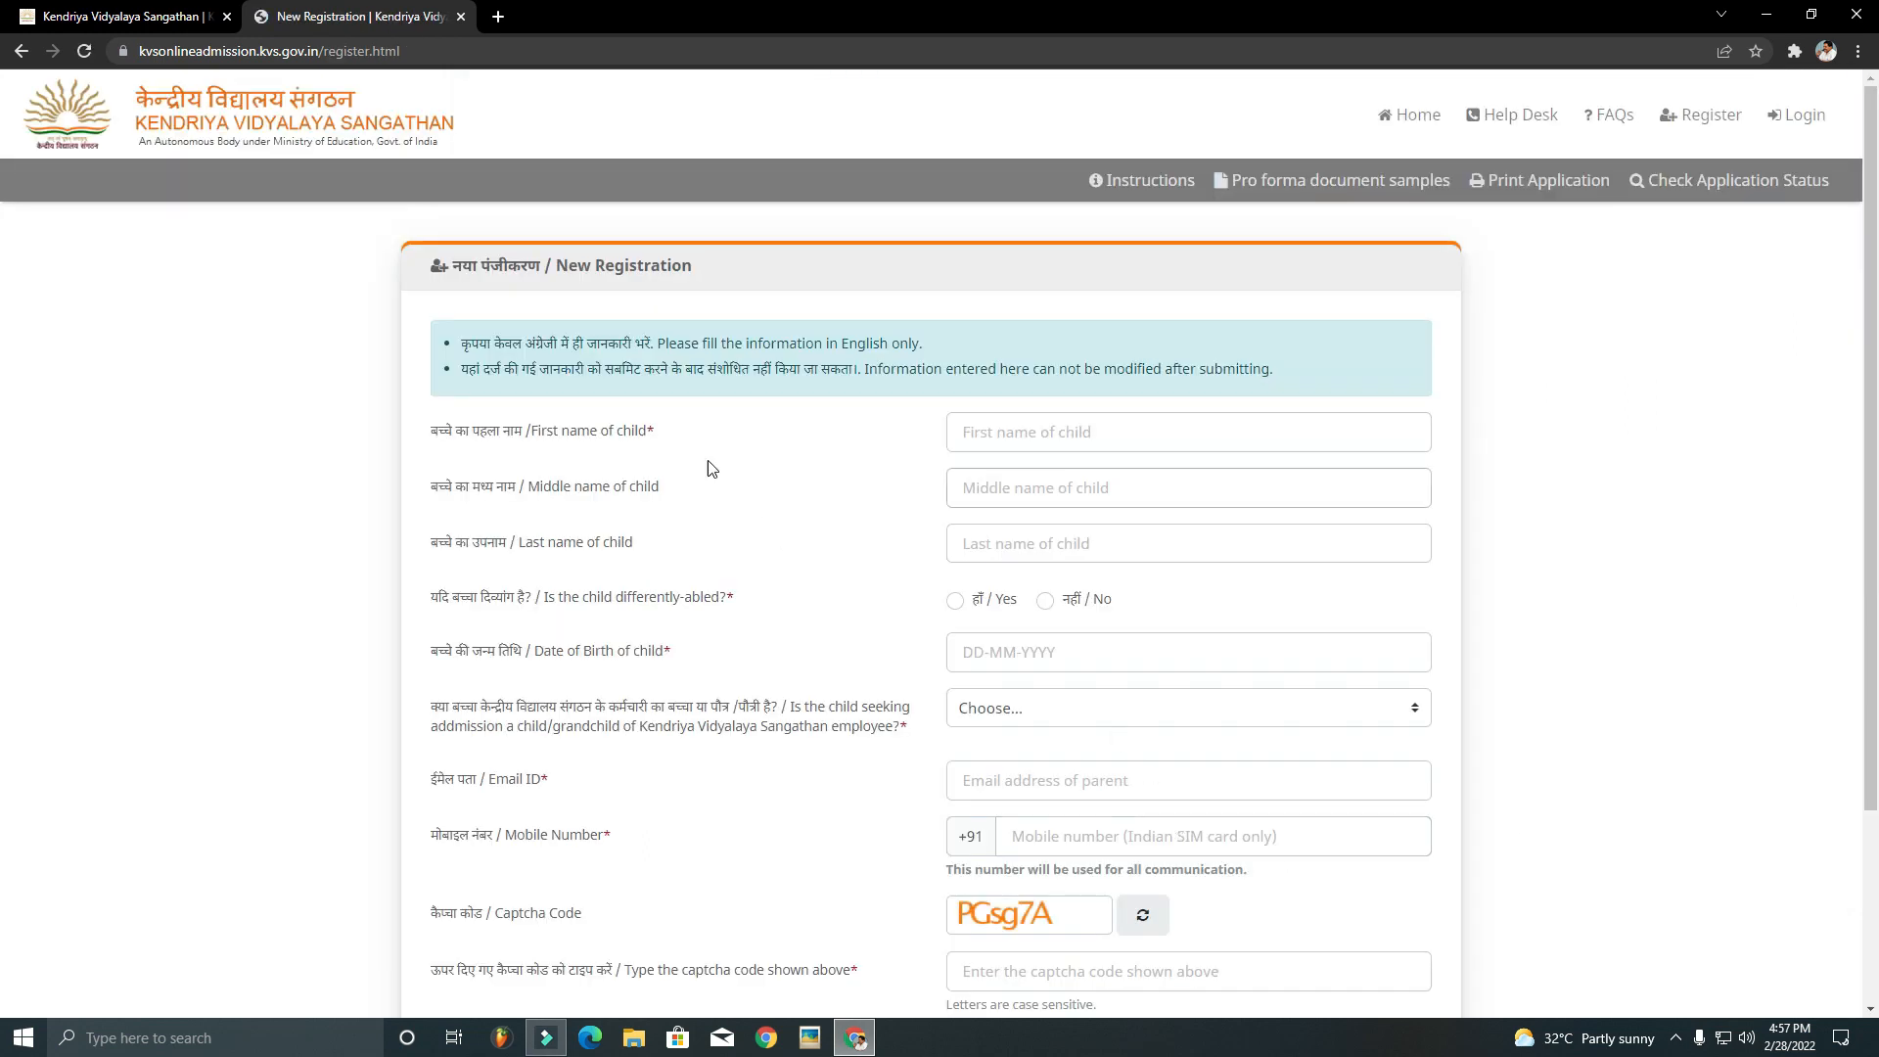
- Enter the child's first name, leave middle and last names, and answer differently-abled as No
click(990, 428)
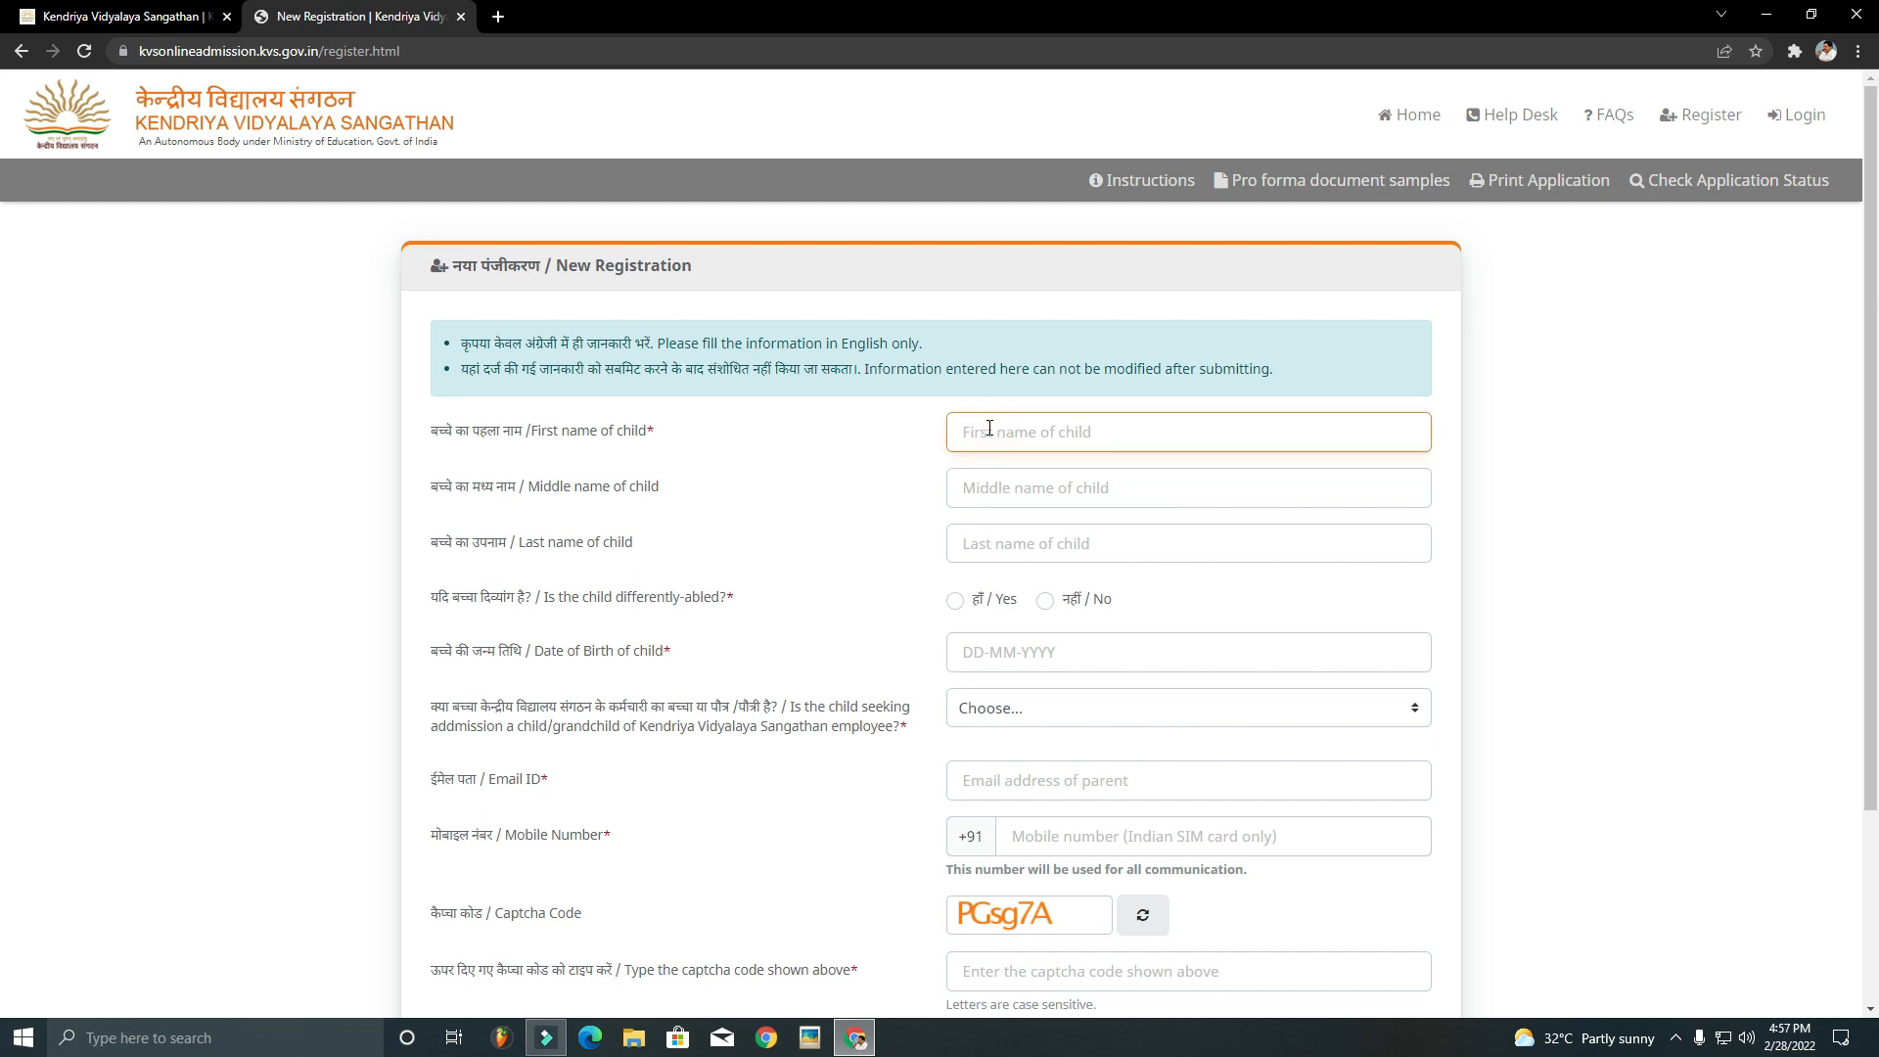
text(RAJU)
click(1004, 487)
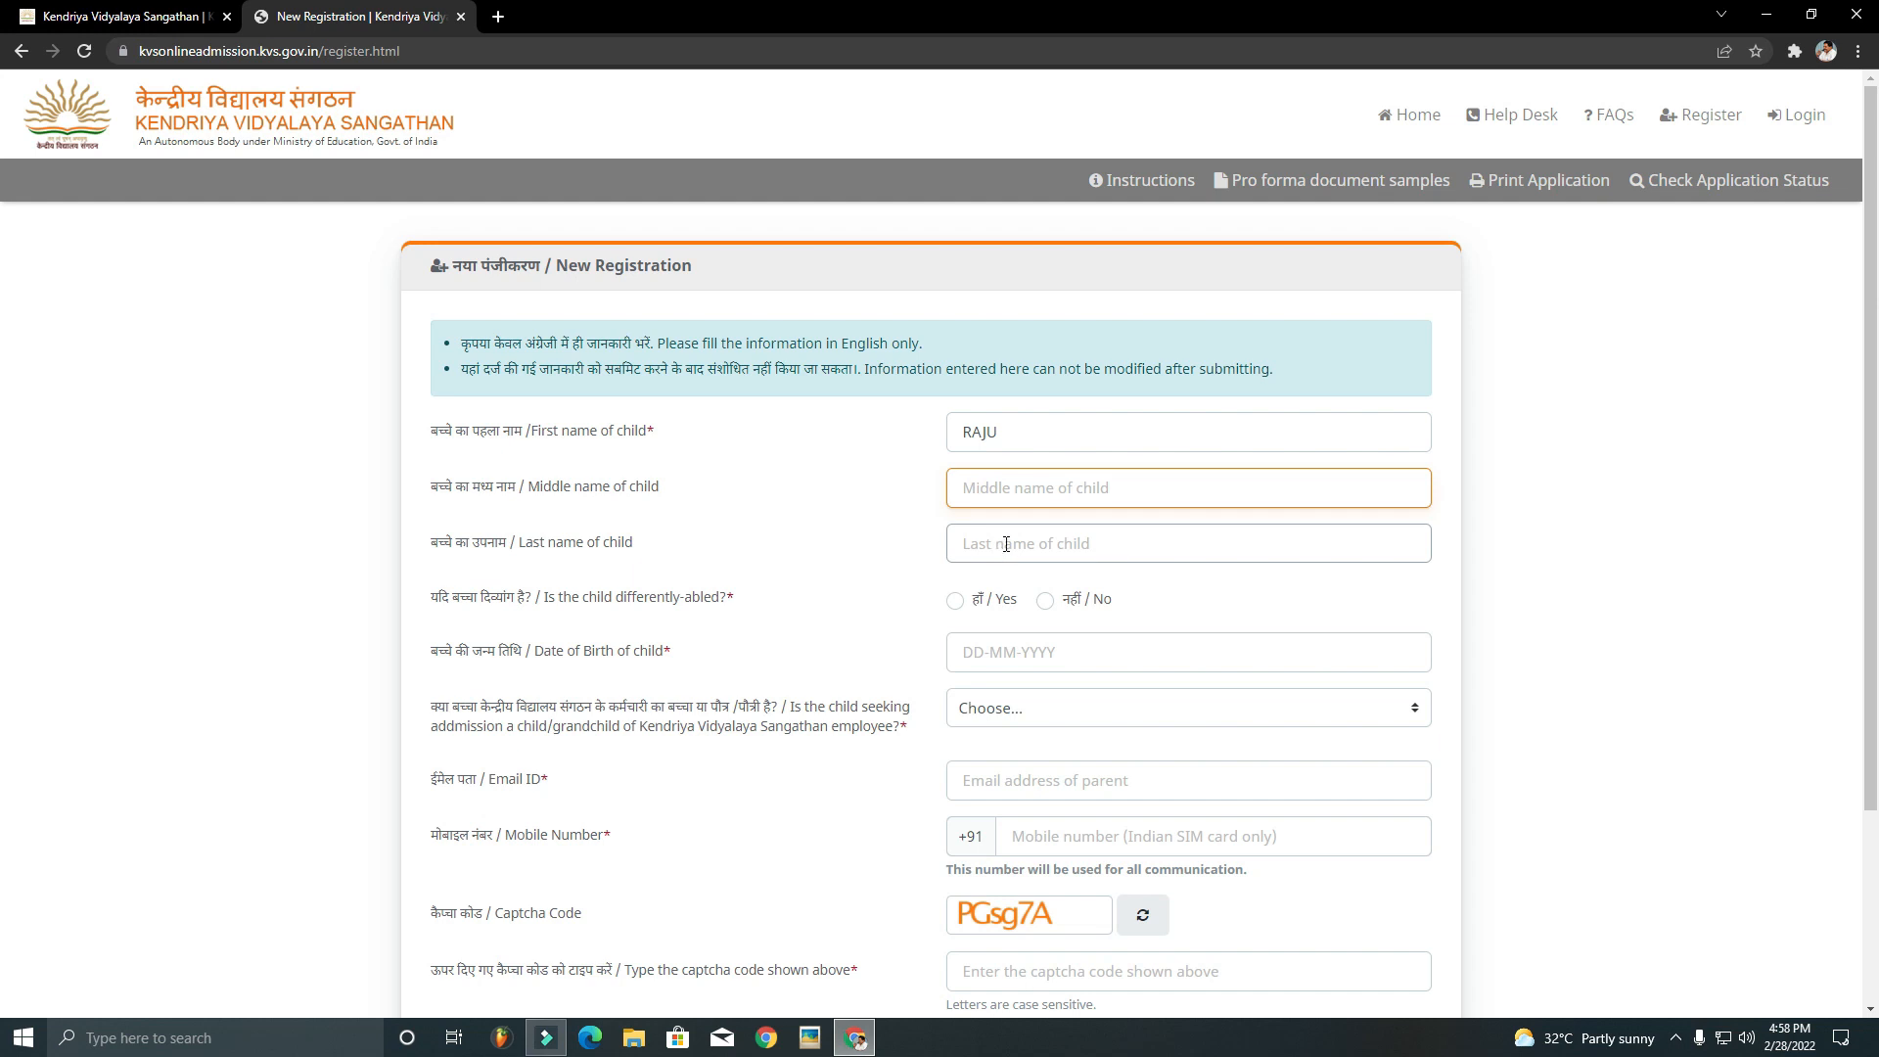
click(1062, 541)
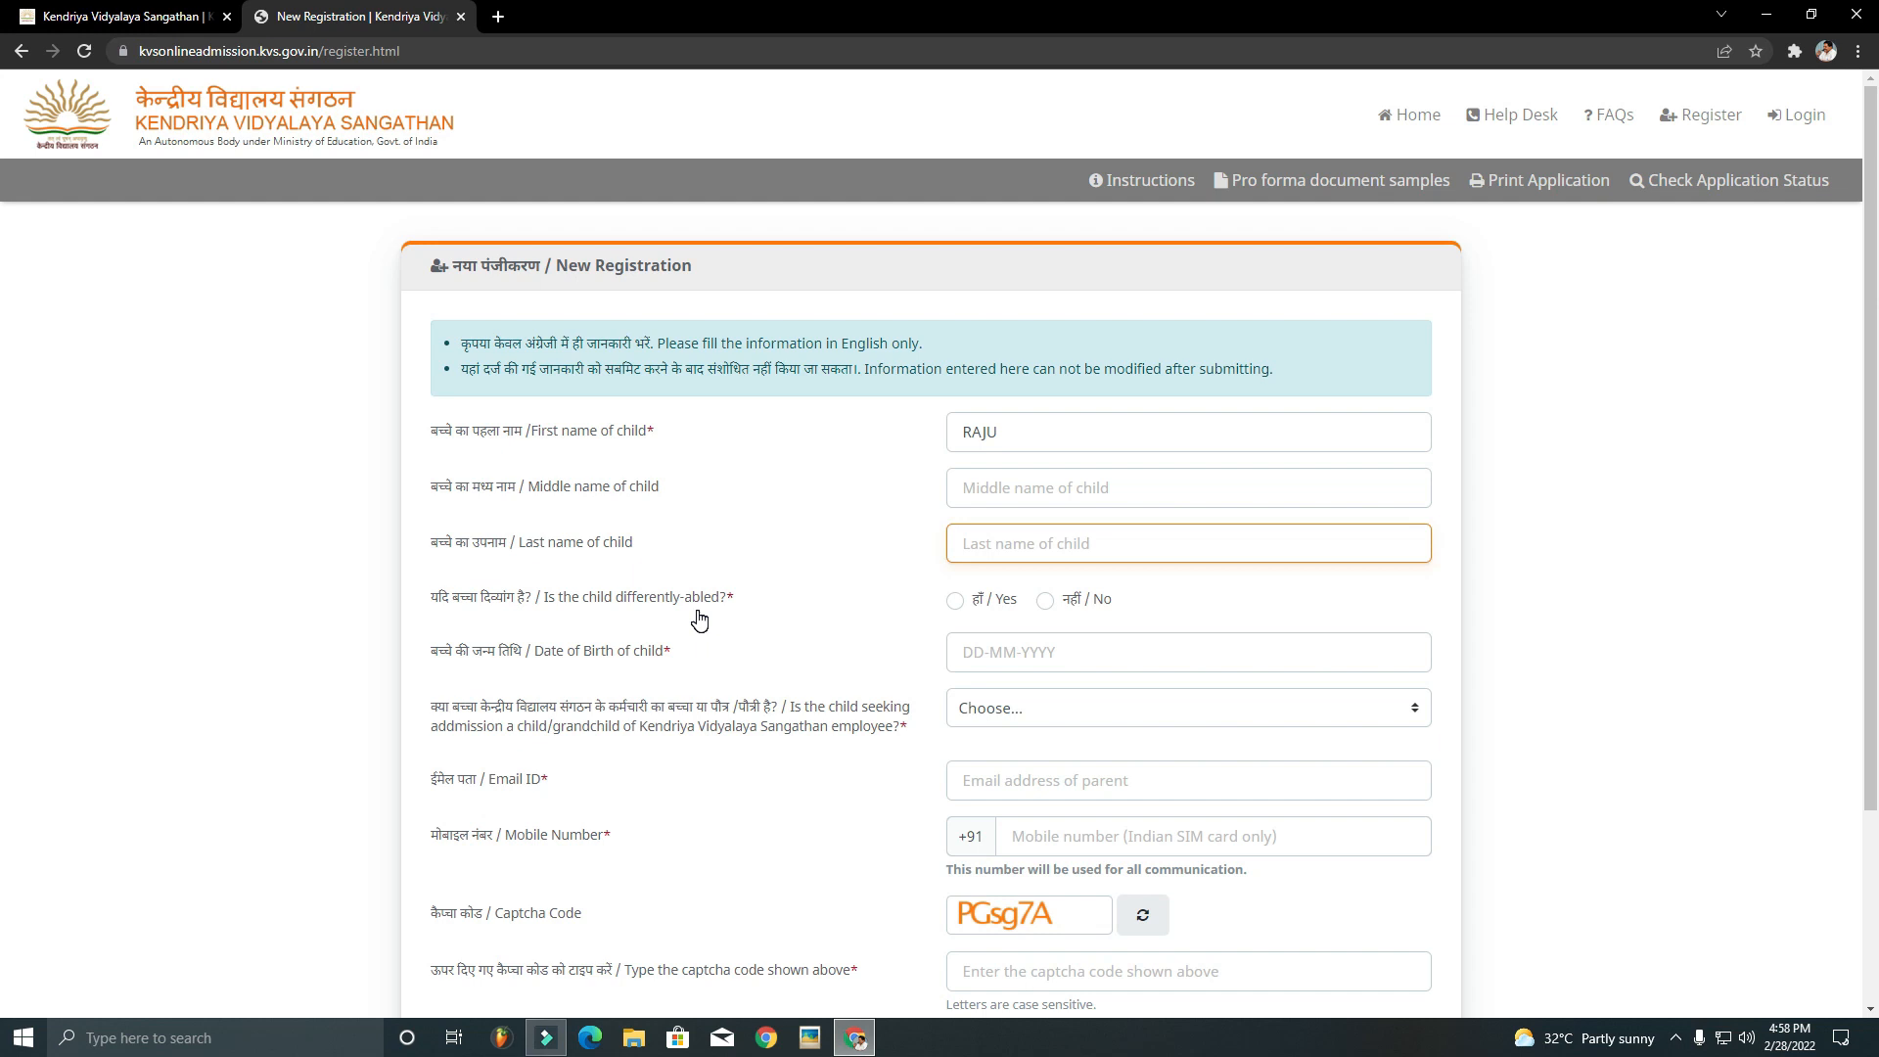
click(957, 605)
click(1044, 605)
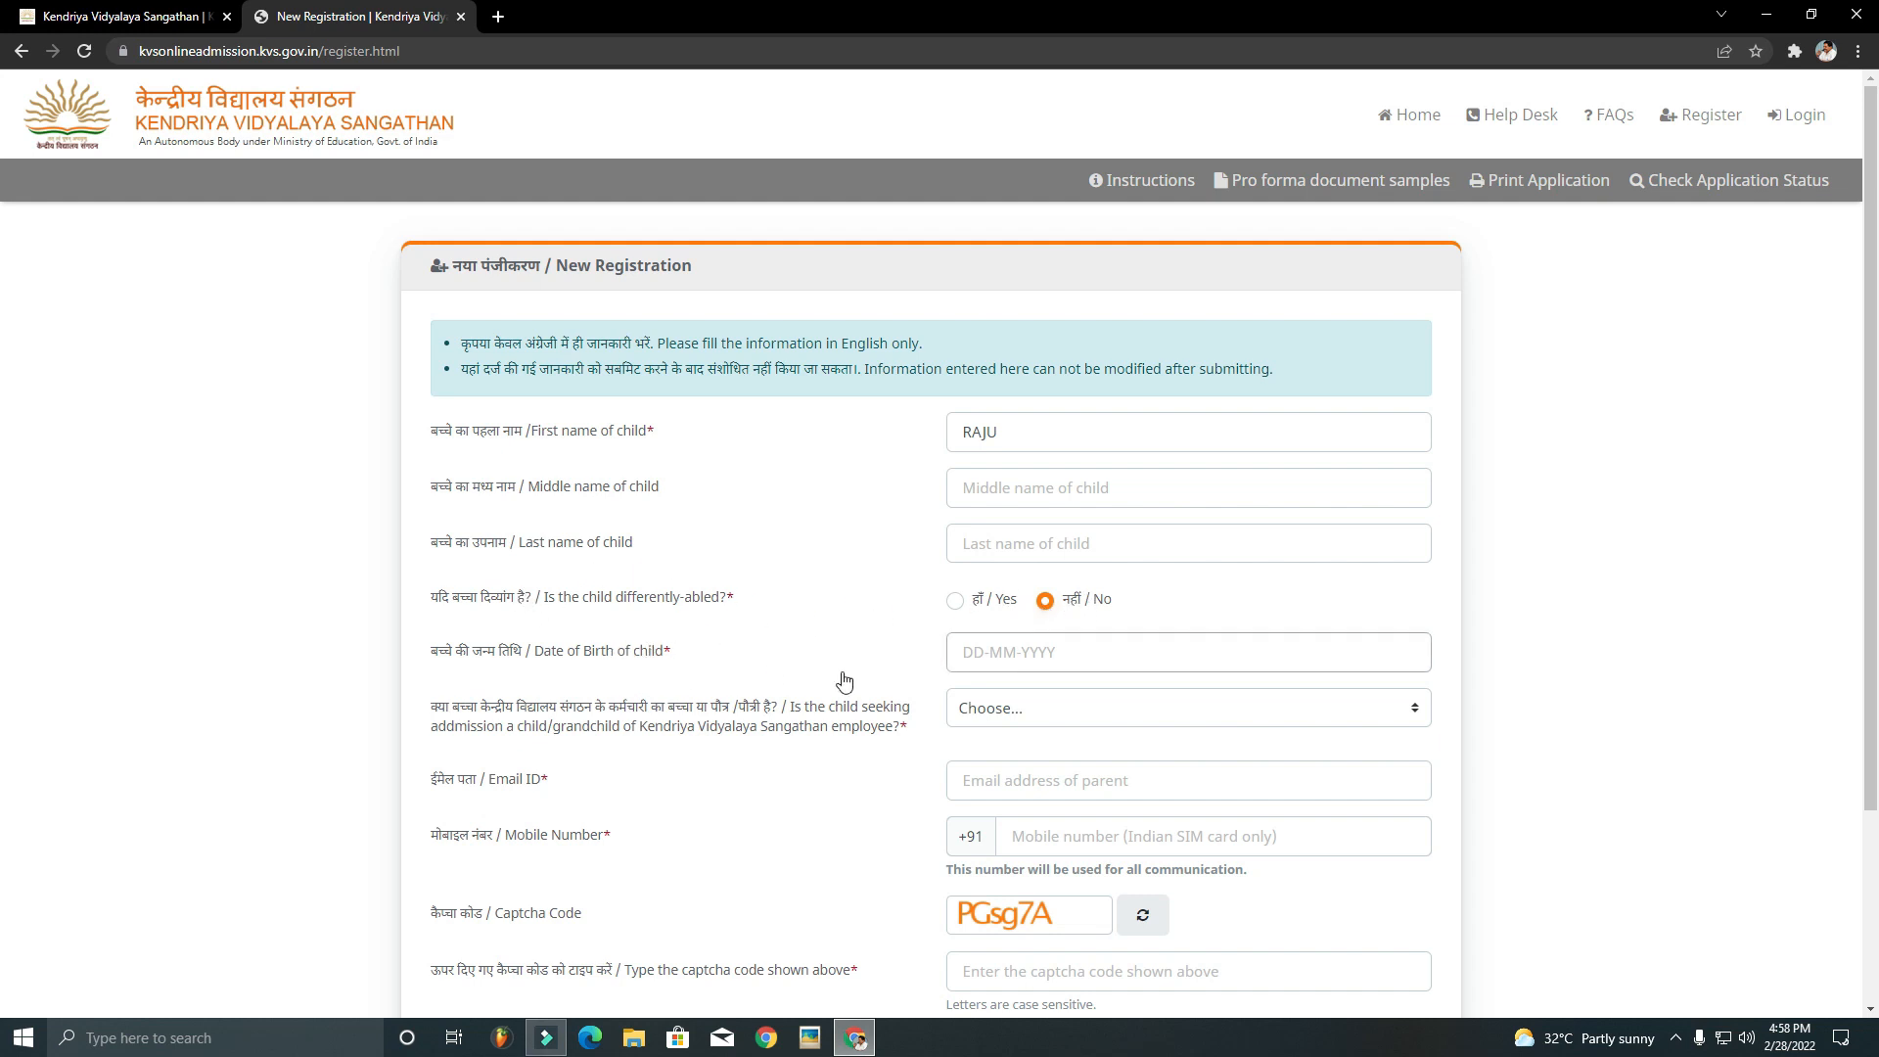
click(992, 656)
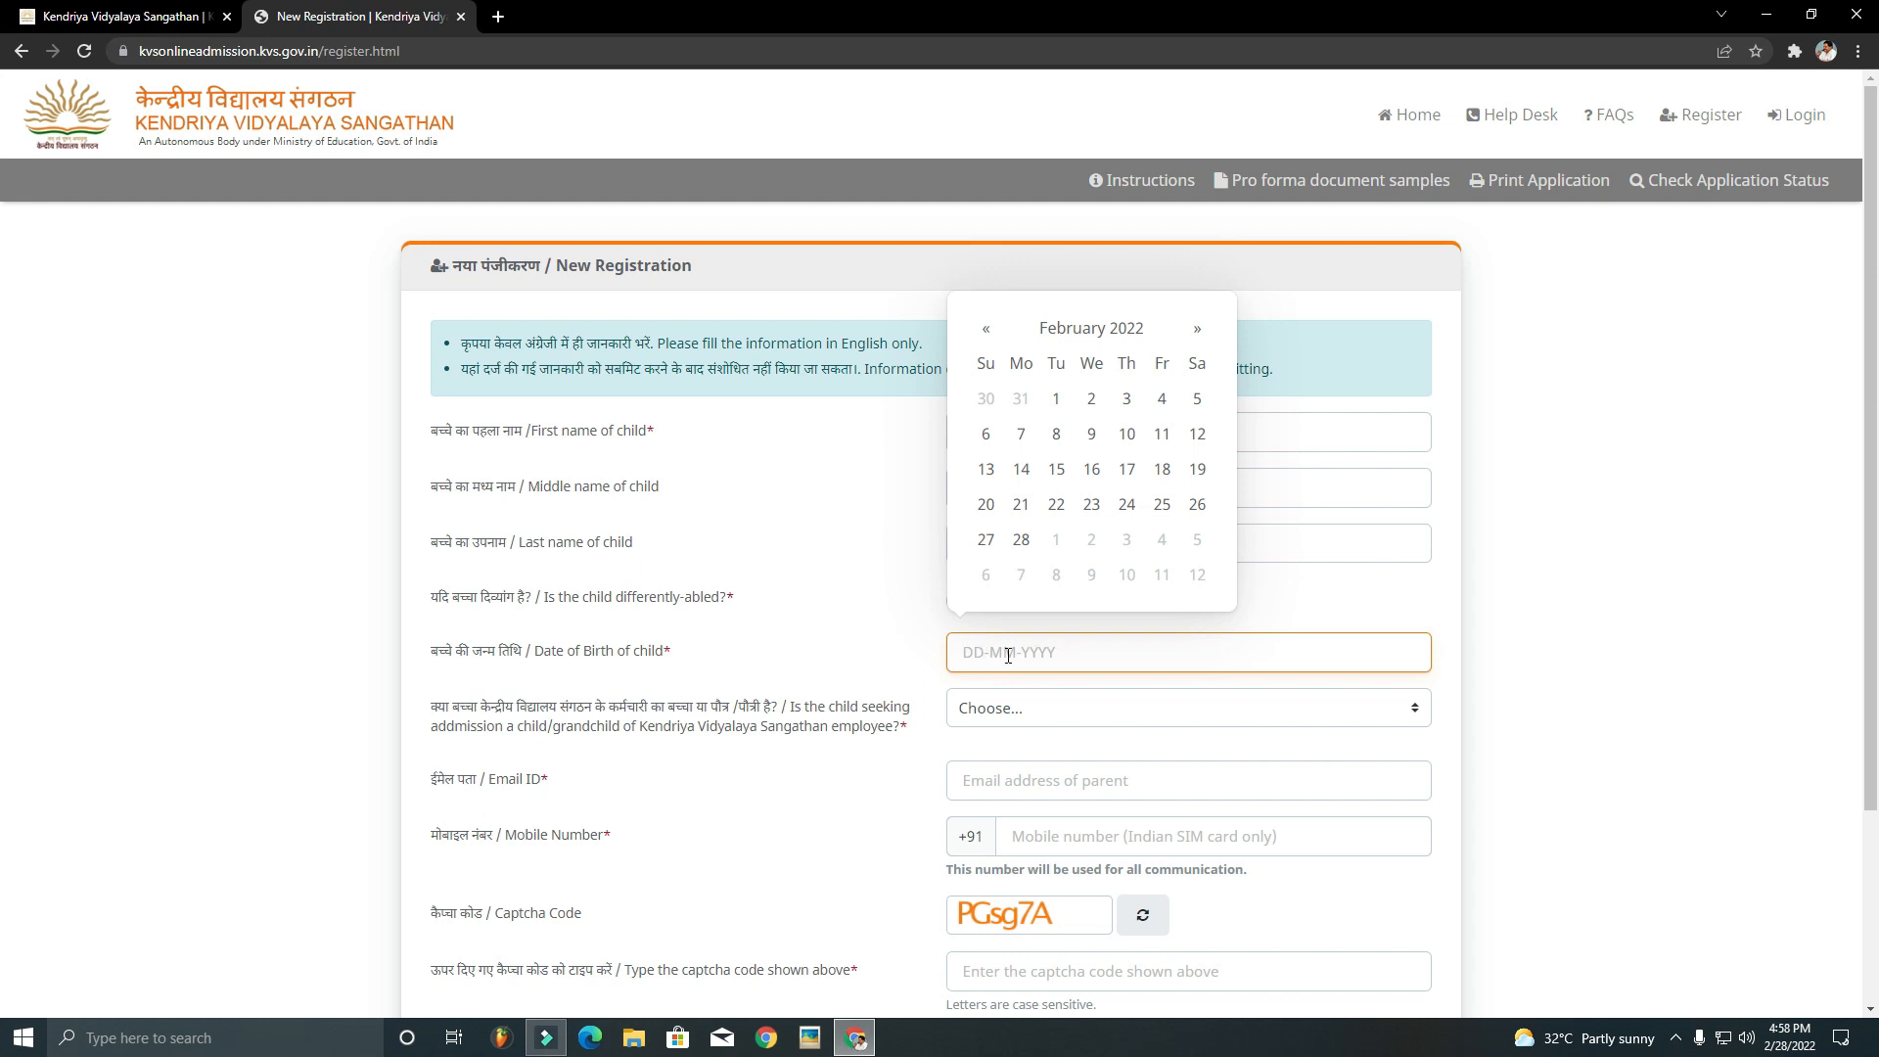
- Pick 11 March 2015 as the date of birth using the calendar's year and month views
click(1068, 333)
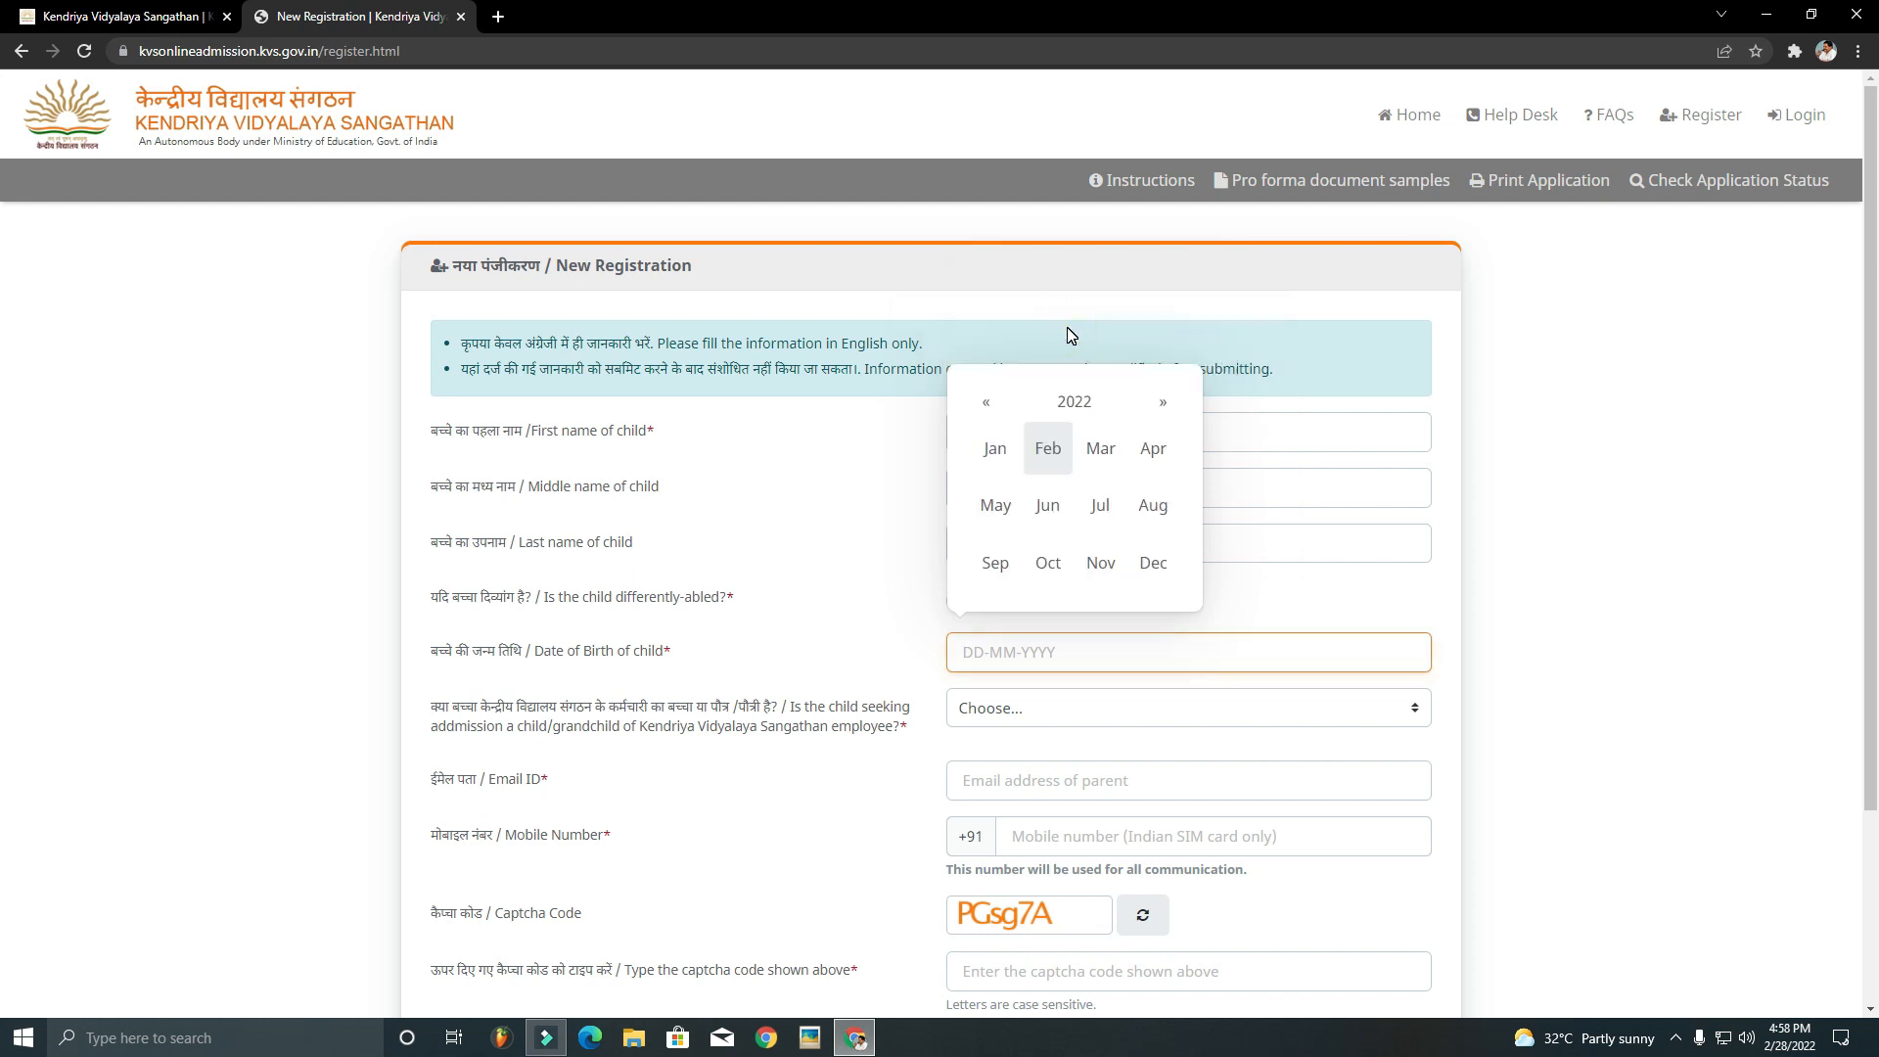
click(1104, 452)
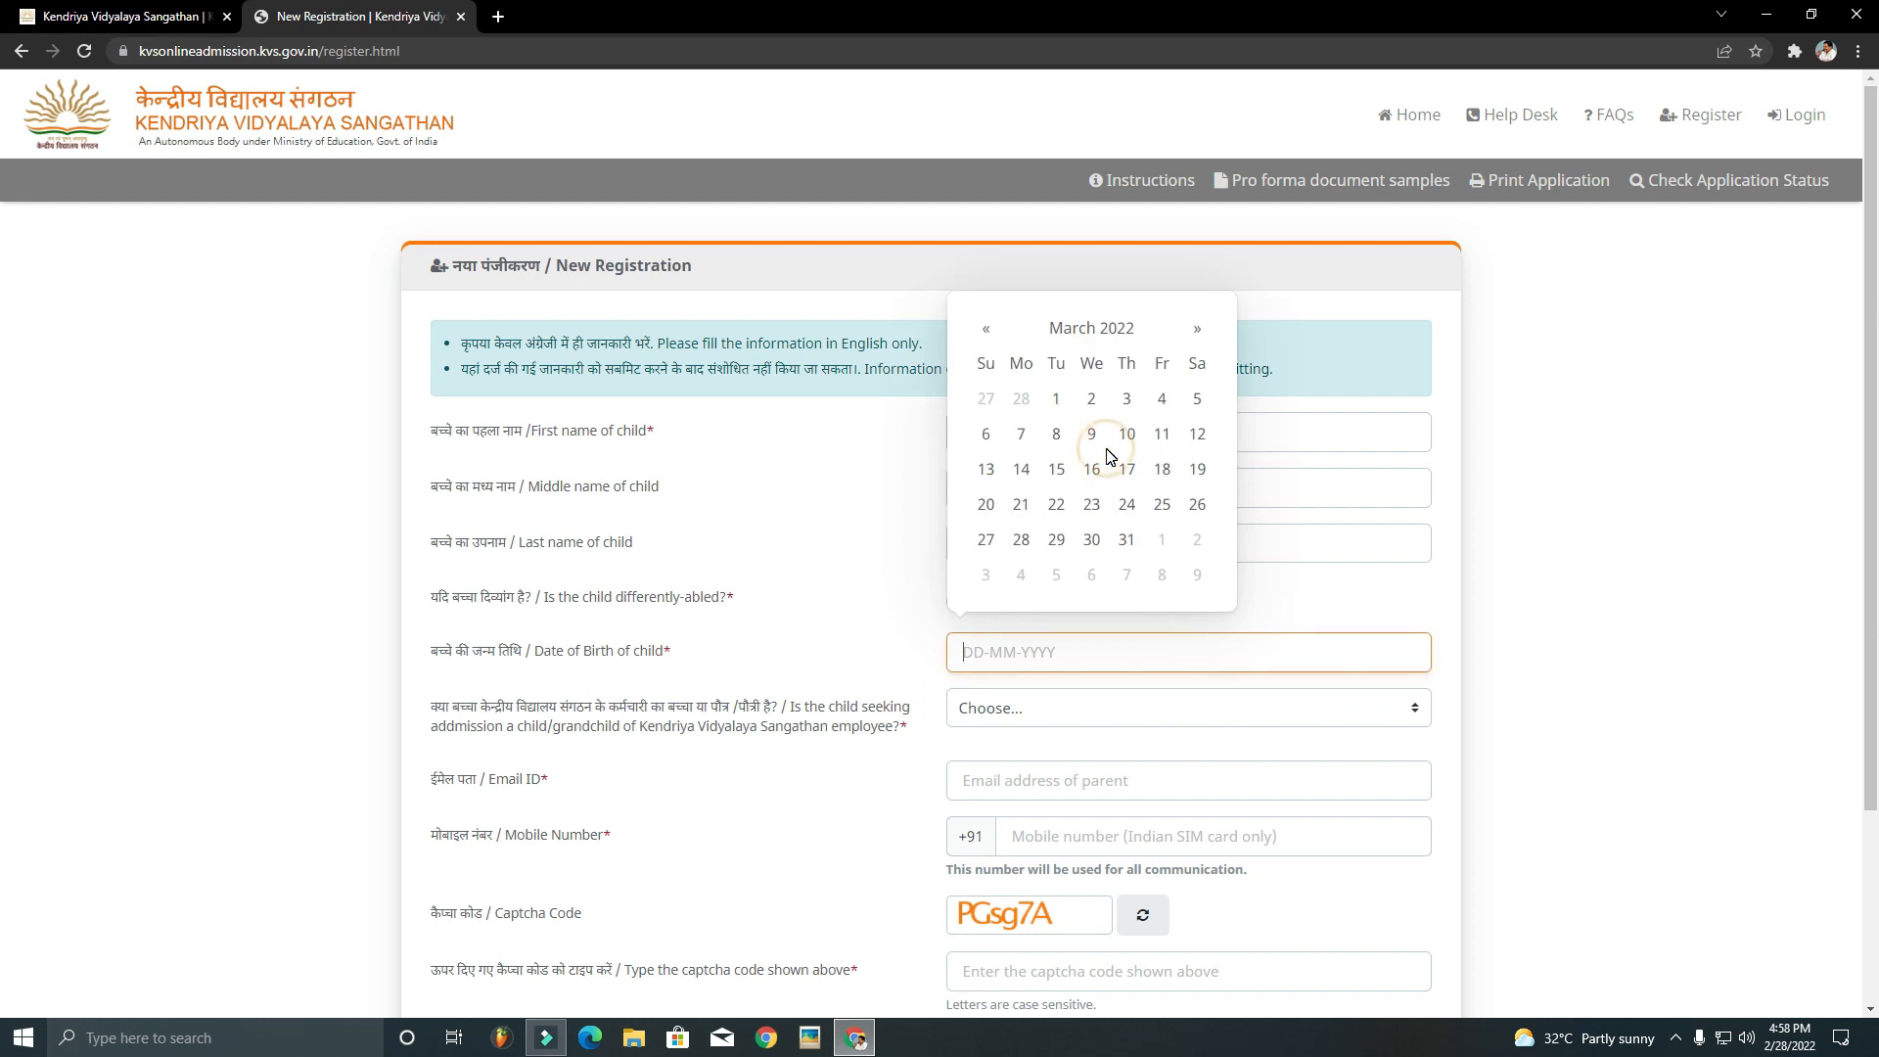
click(984, 329)
click(1063, 334)
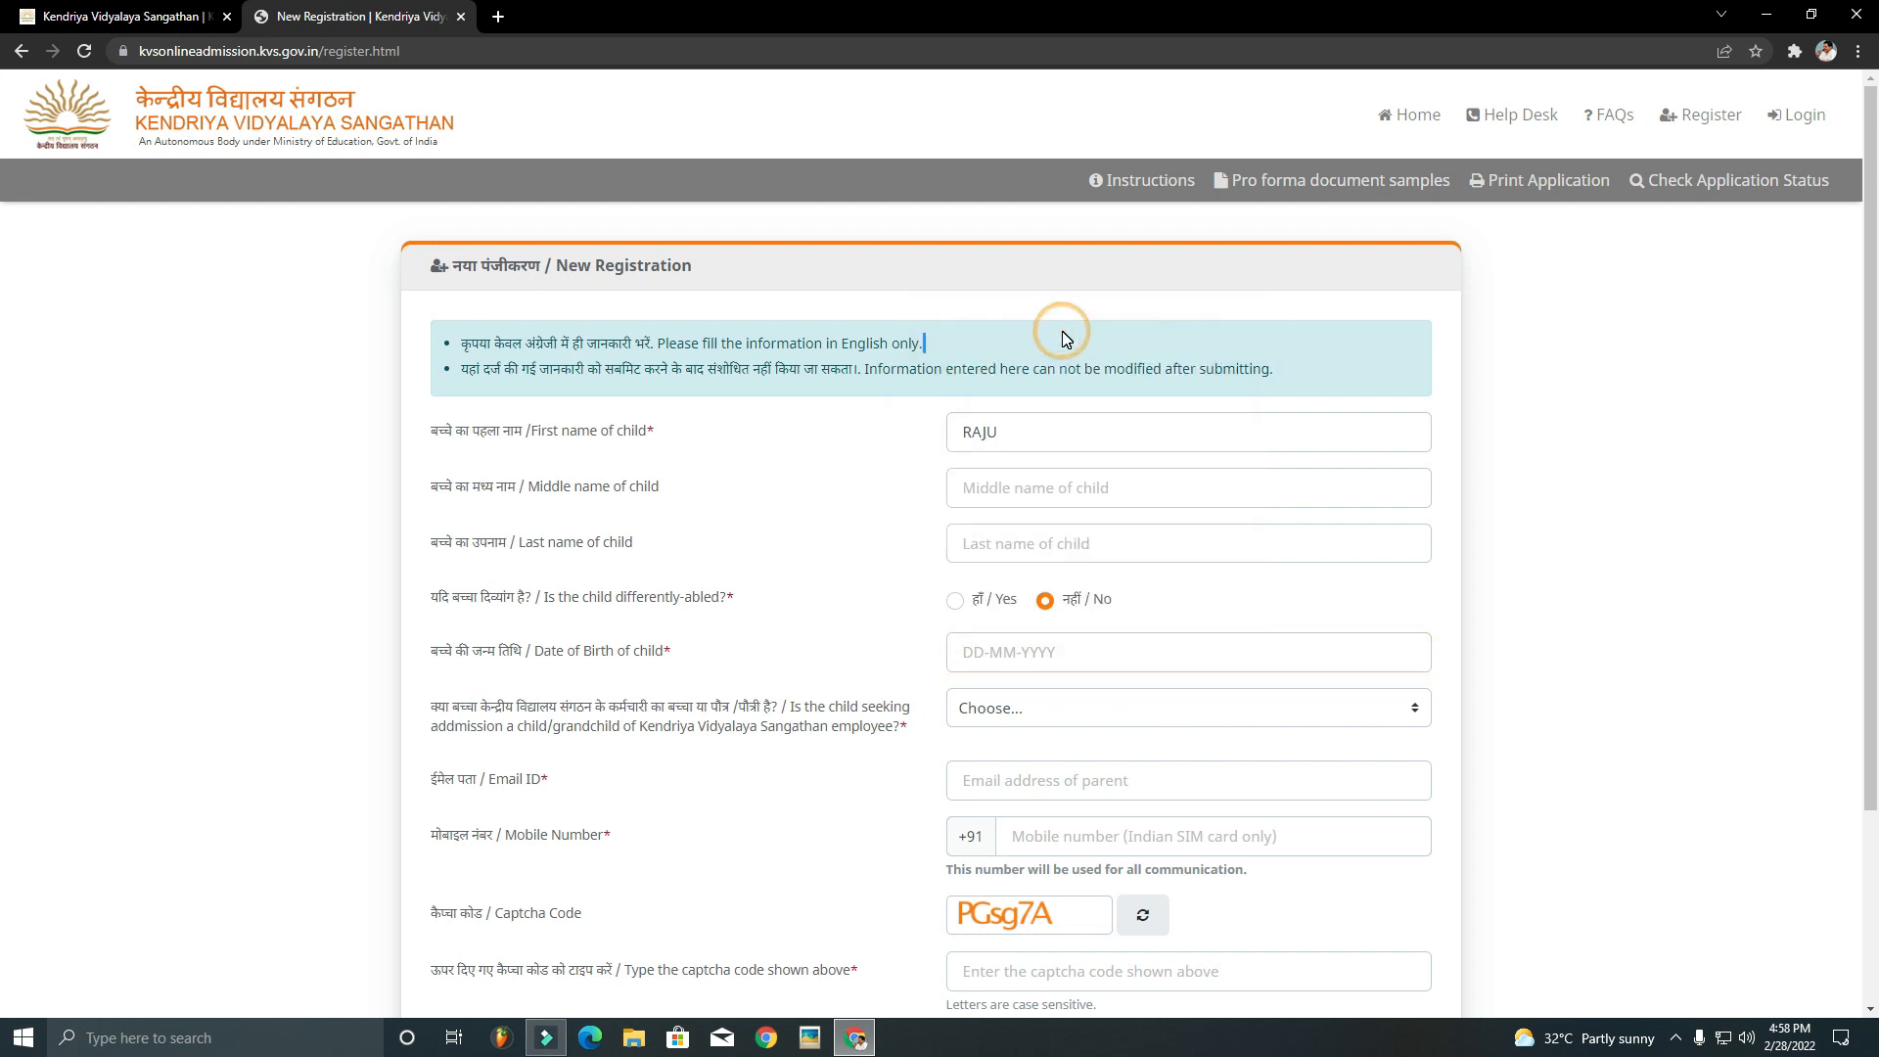
click(1035, 652)
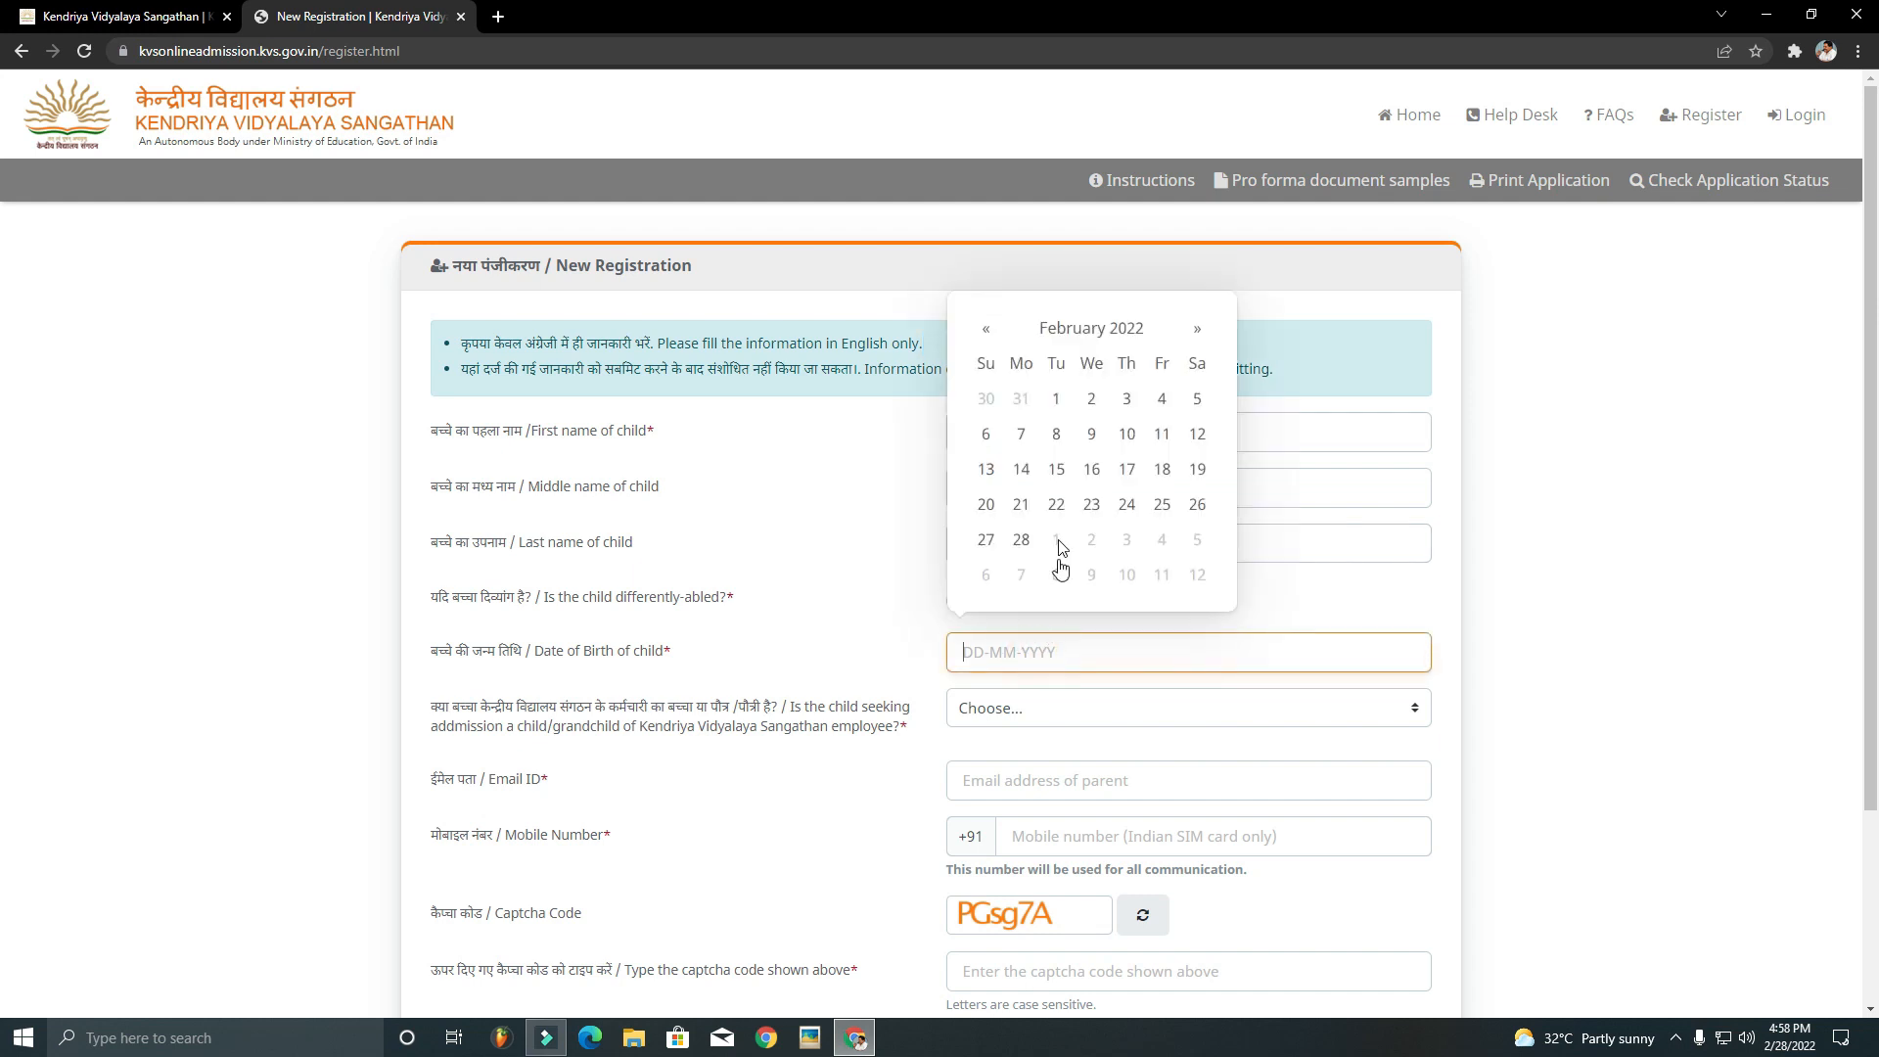
click(1074, 331)
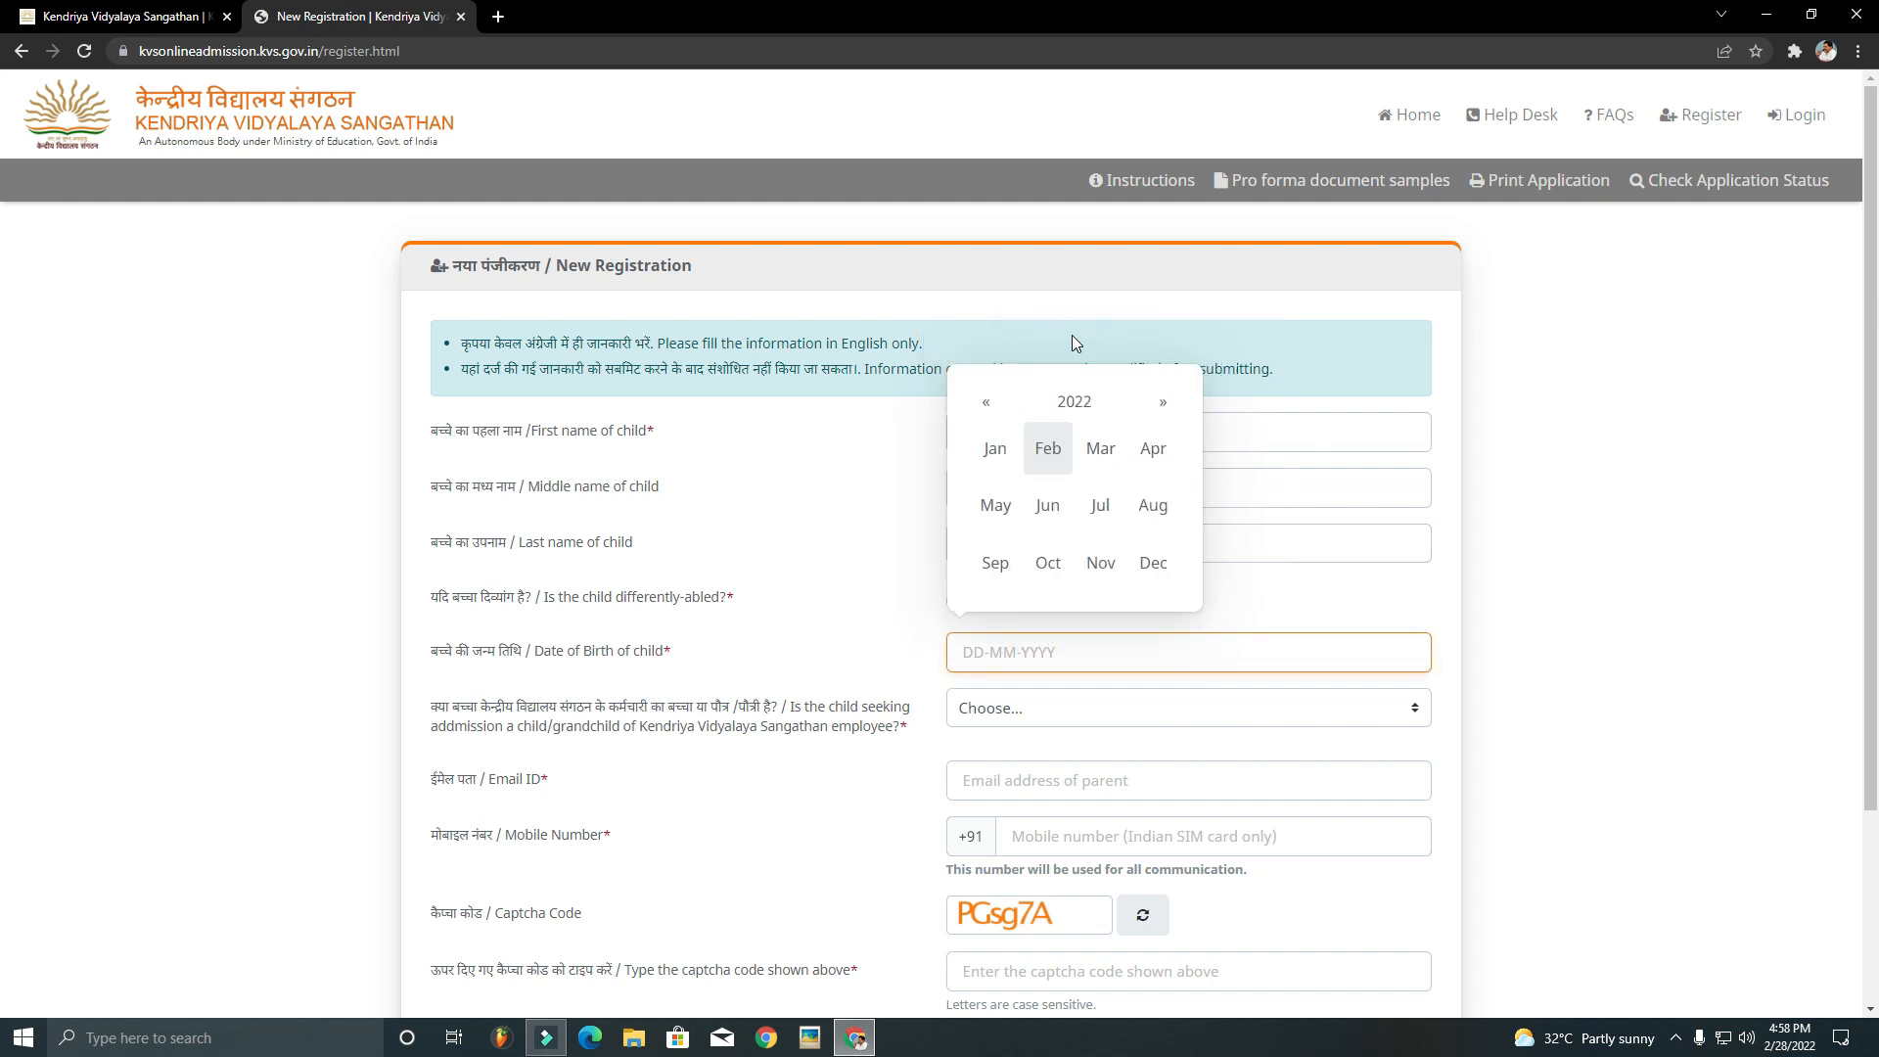
click(1076, 403)
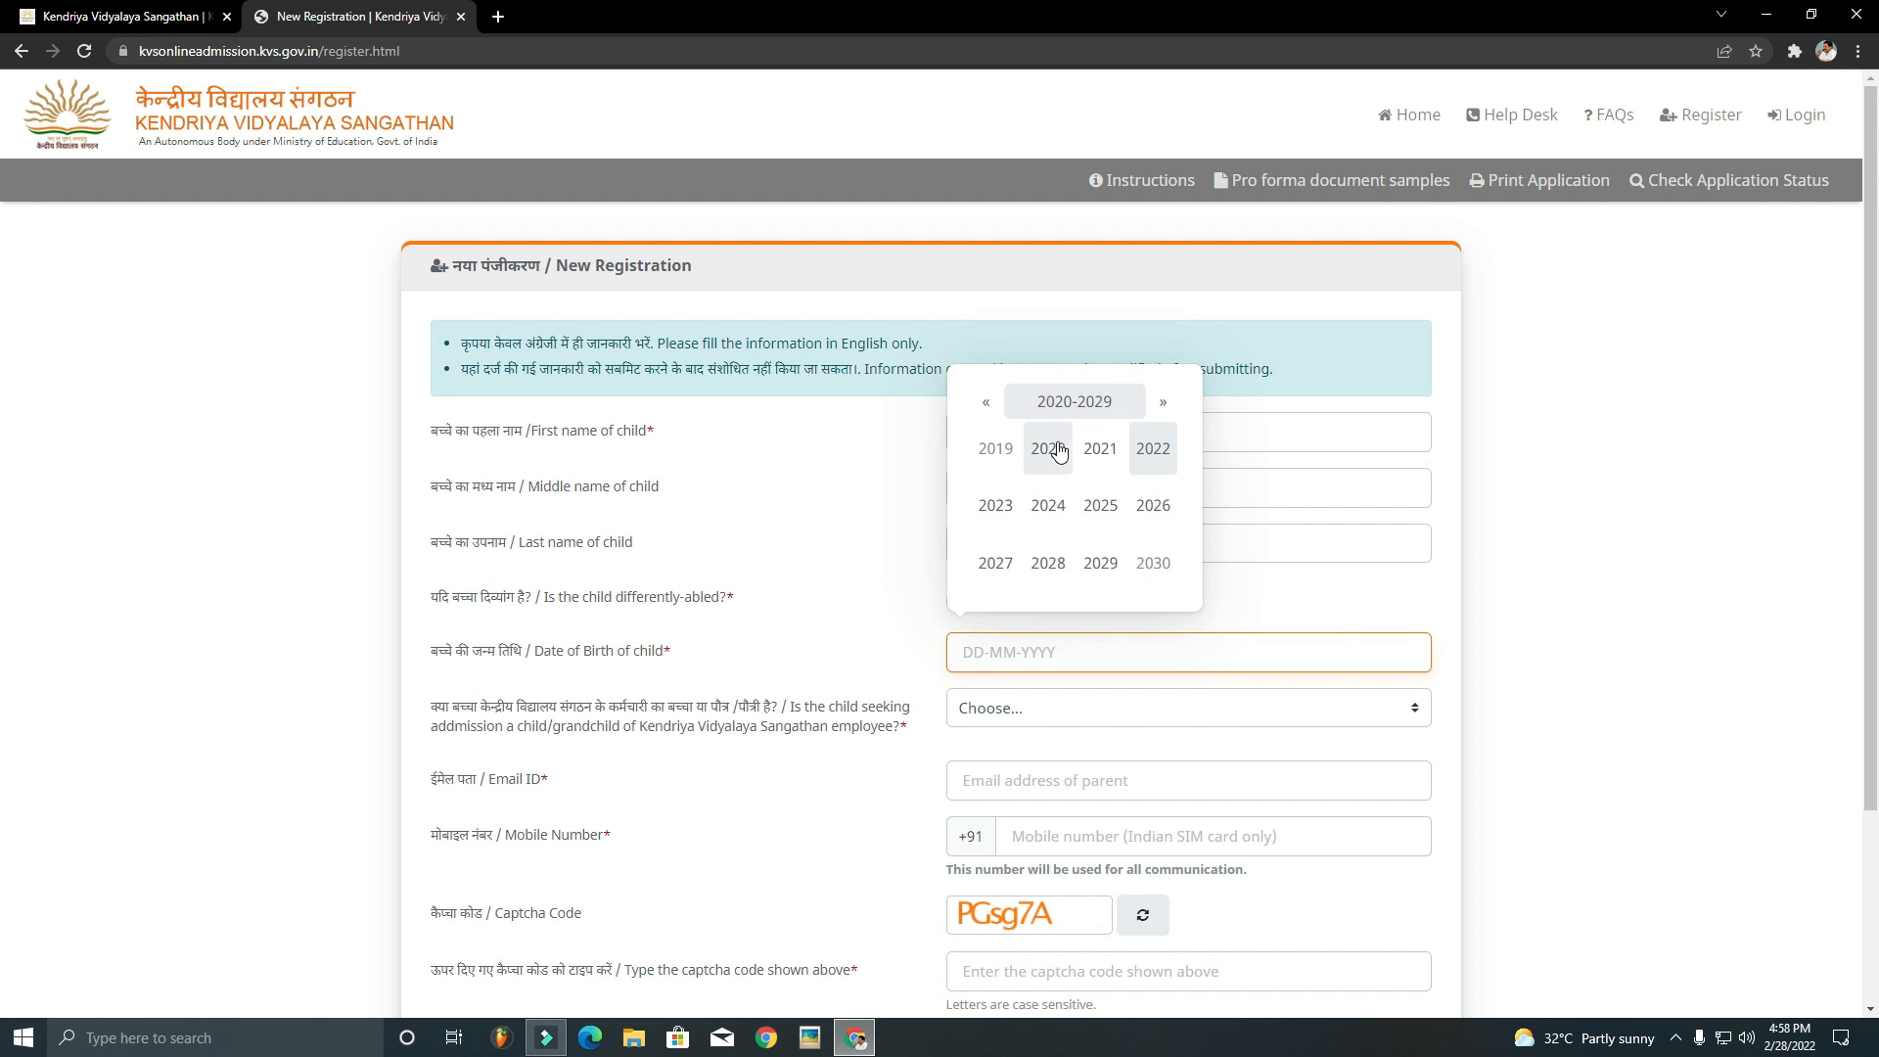
click(986, 403)
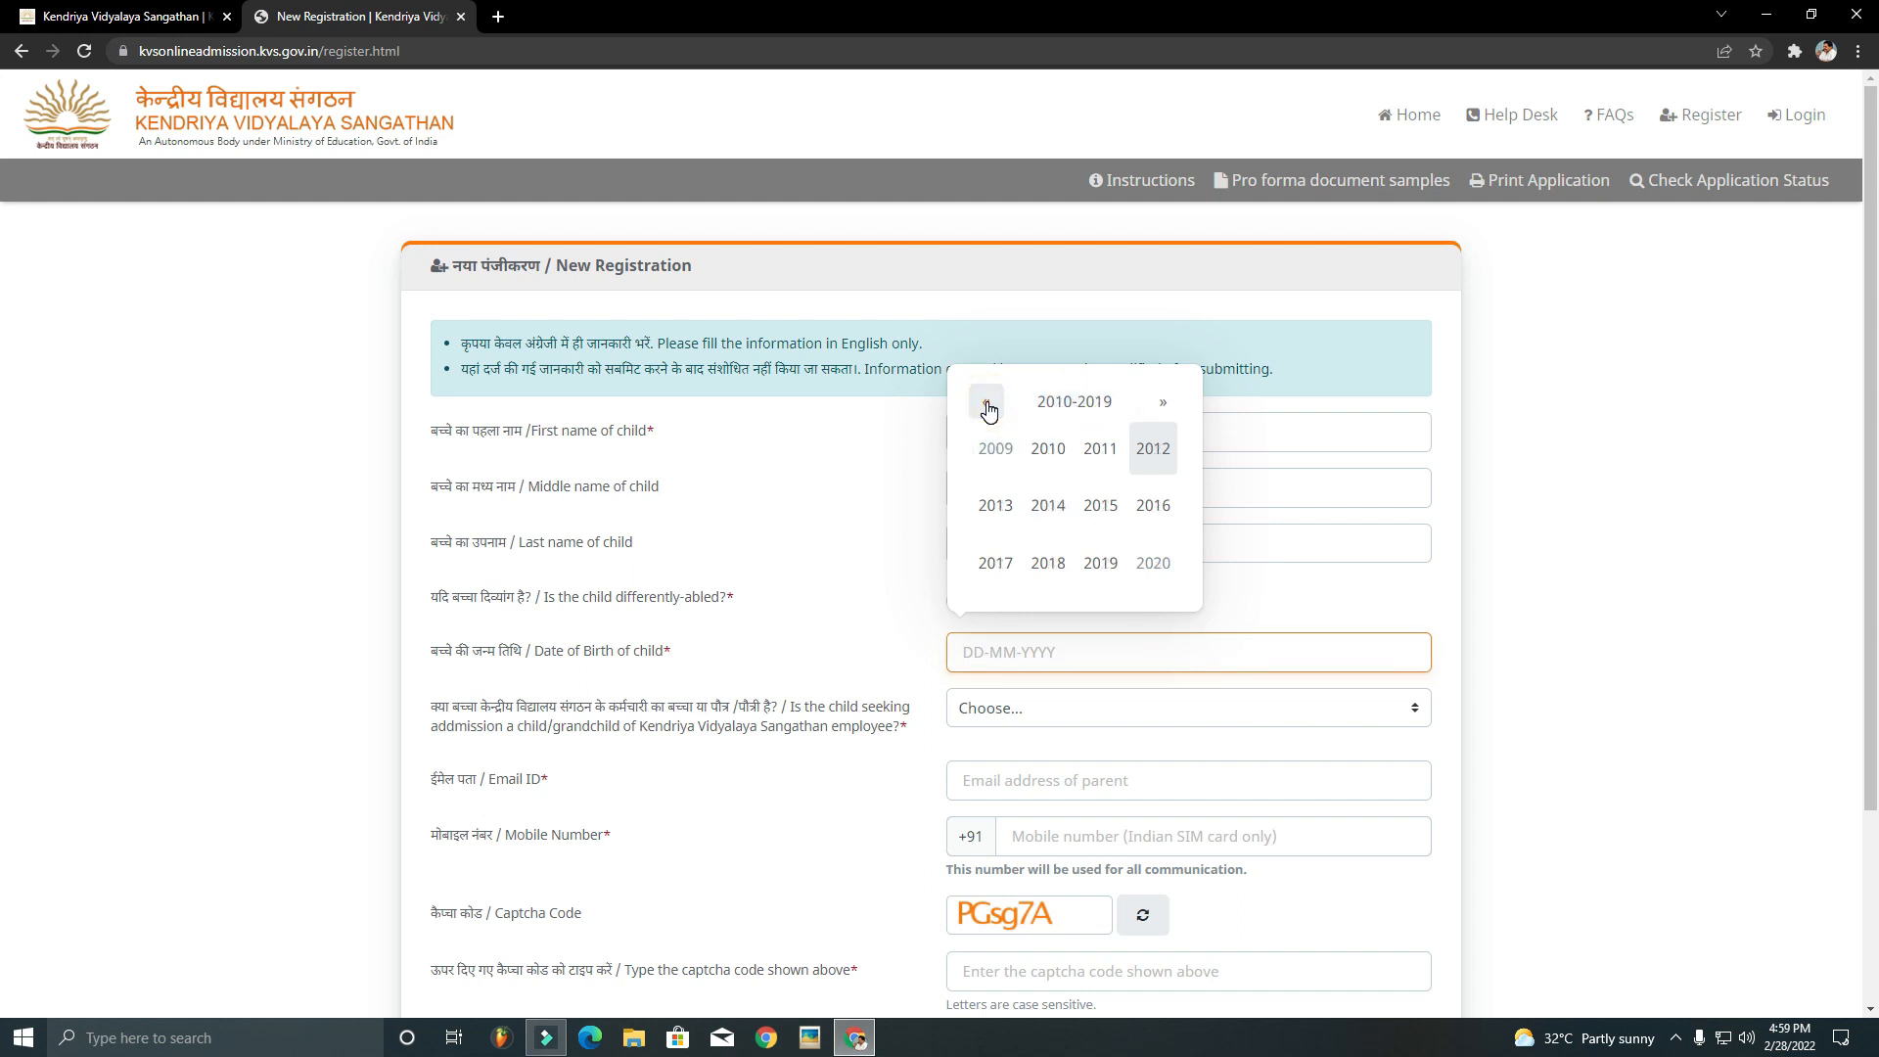
click(1103, 505)
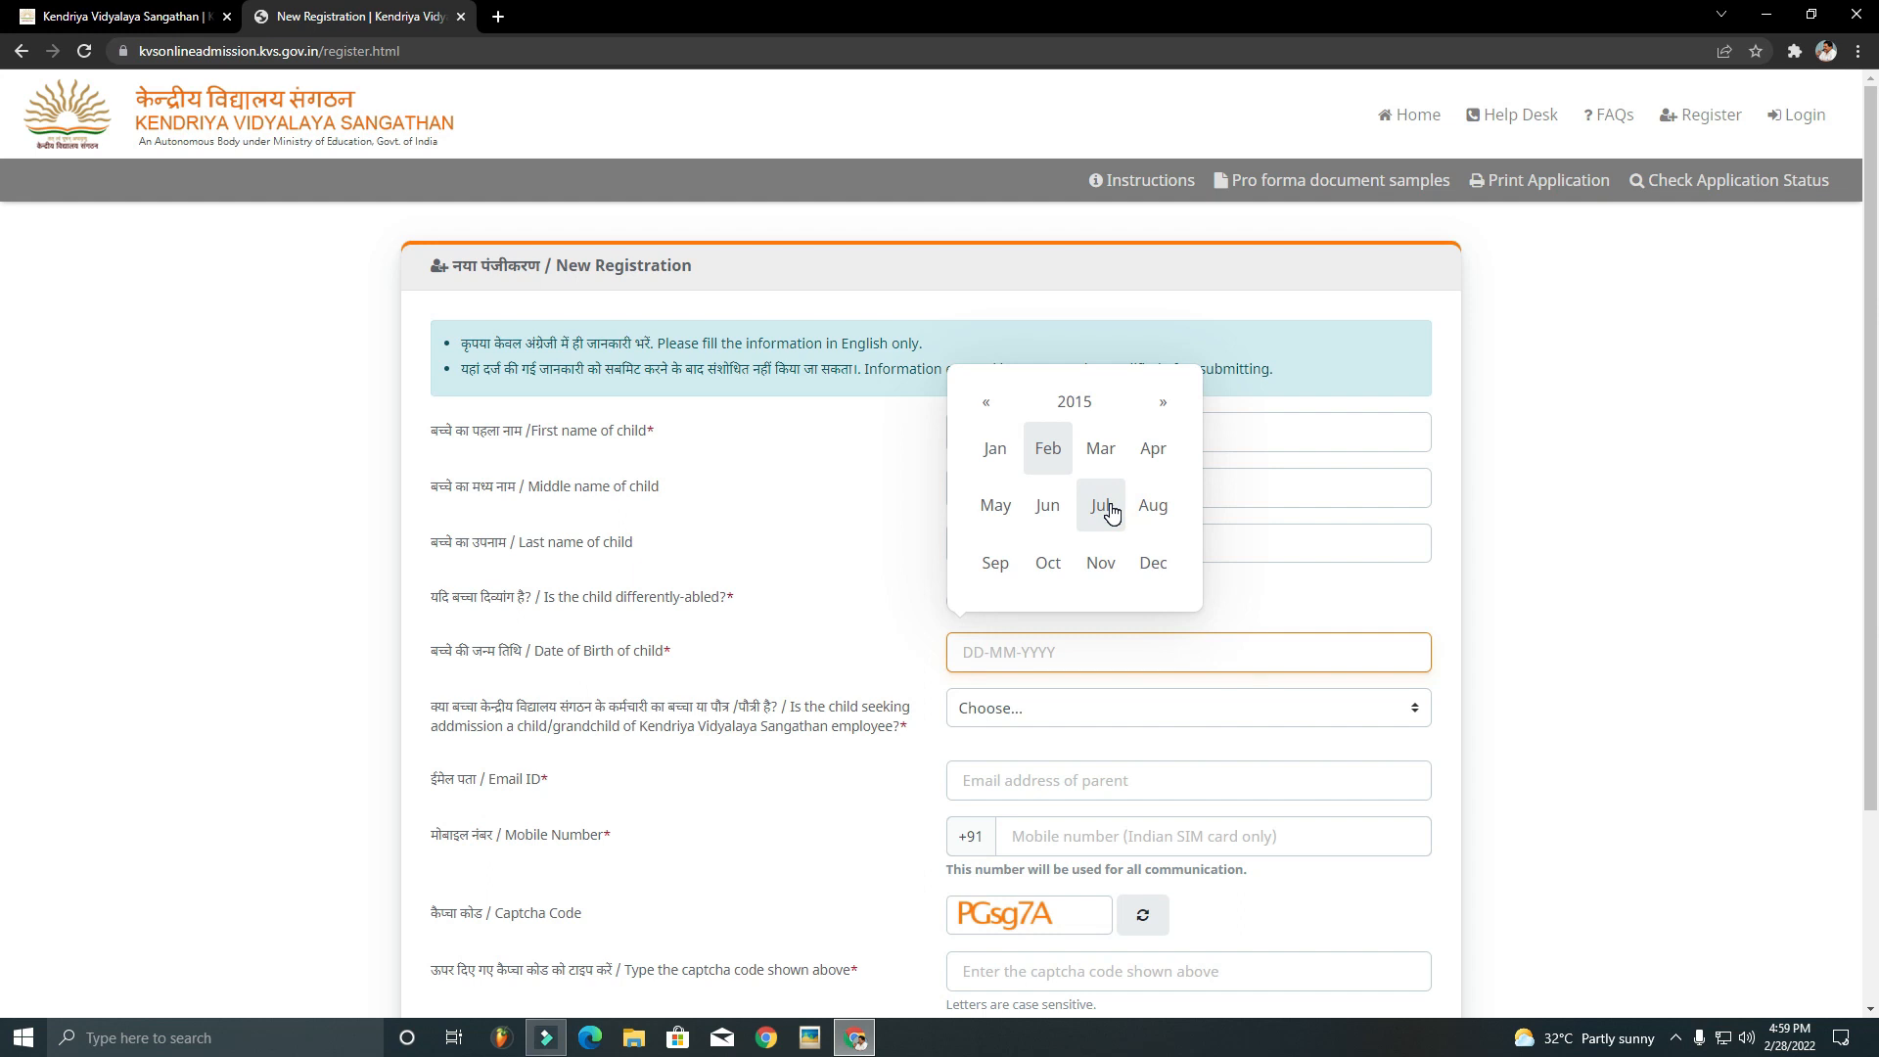
click(1102, 452)
click(1091, 472)
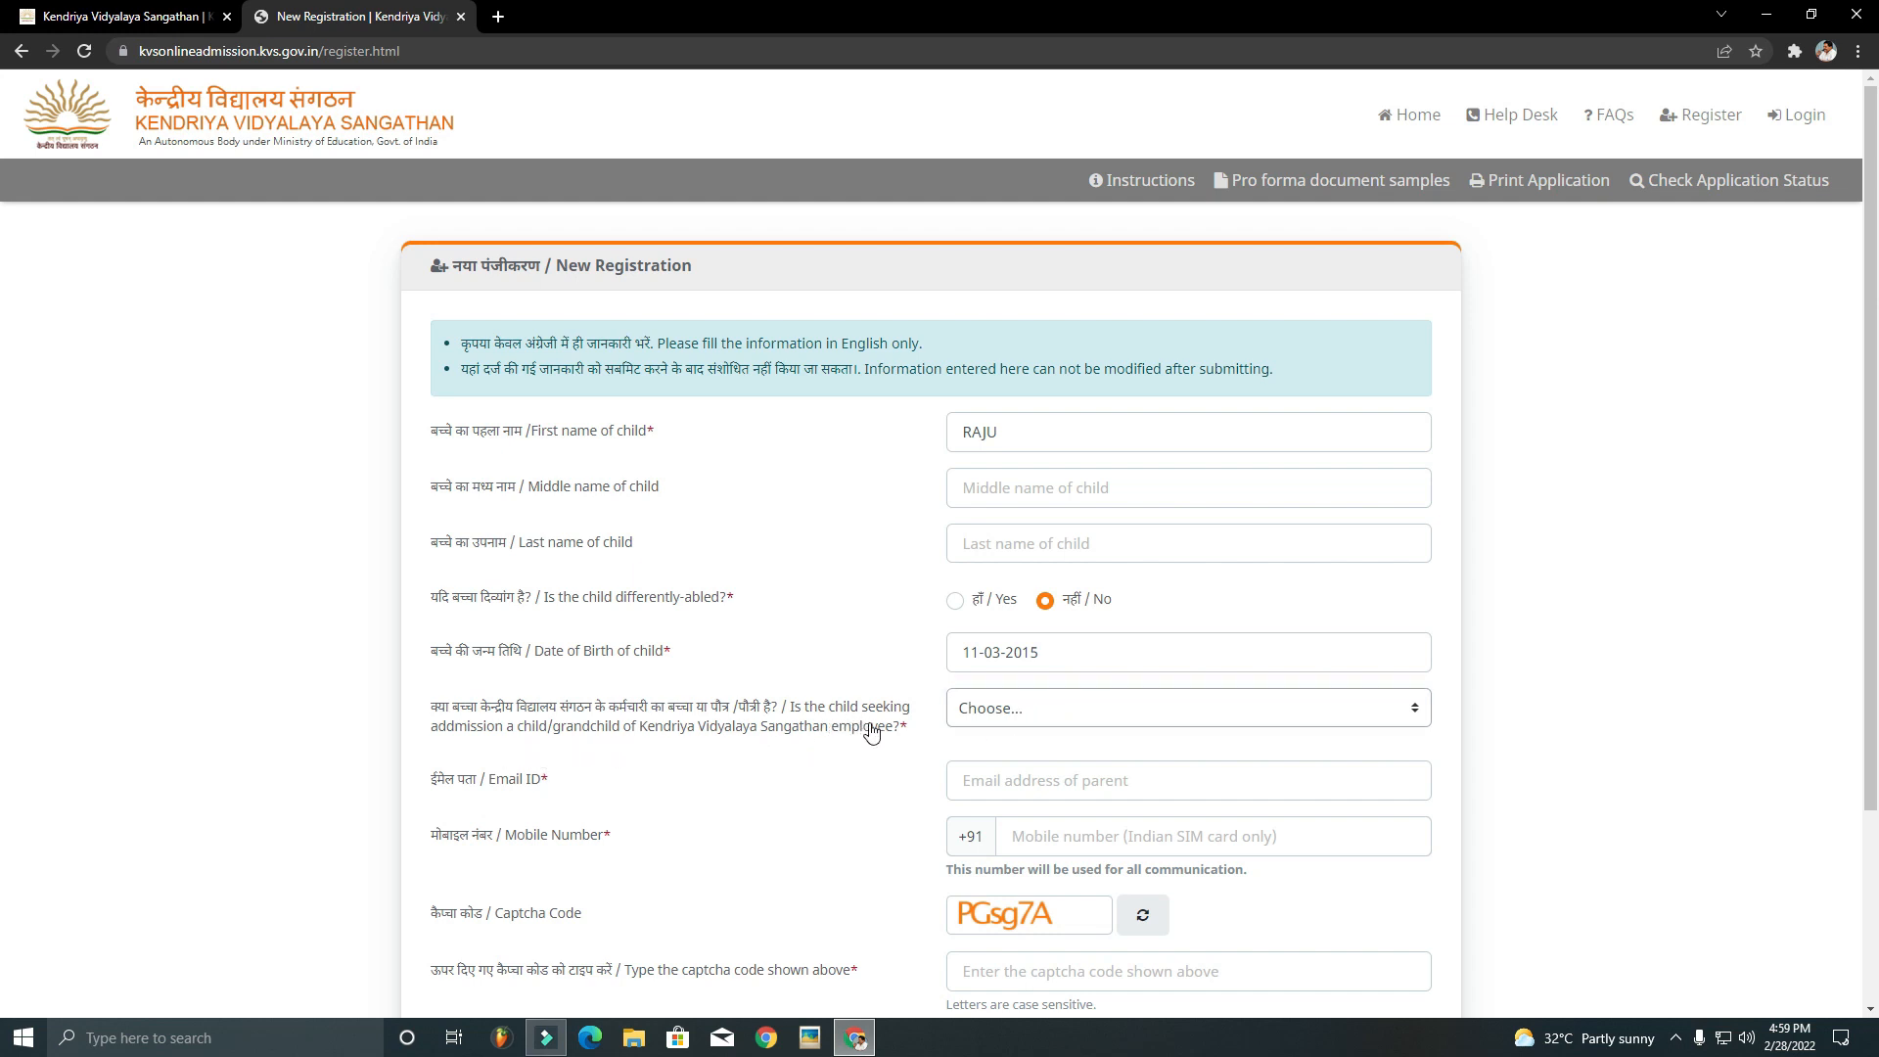
- Set the KVS employee relation to Not Applicable and enter the parent's e-mail and mobile number
click(1044, 714)
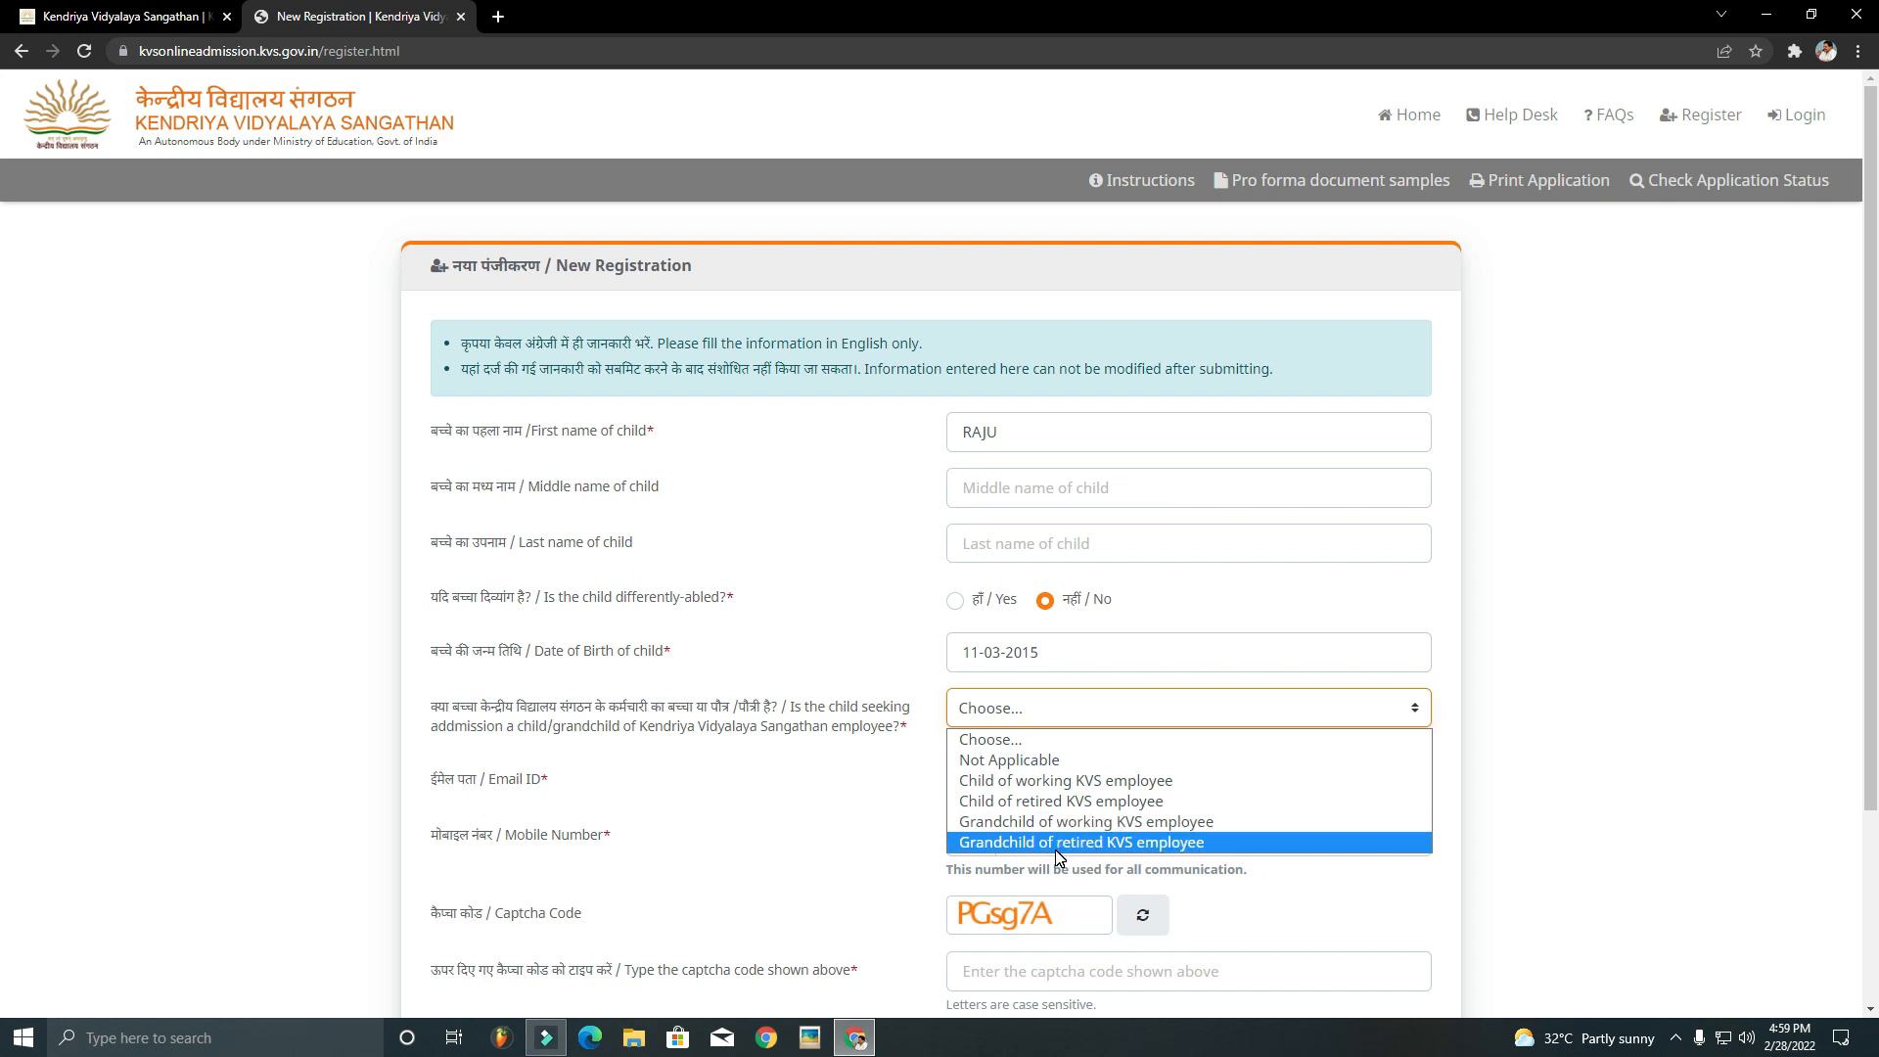
click(1049, 763)
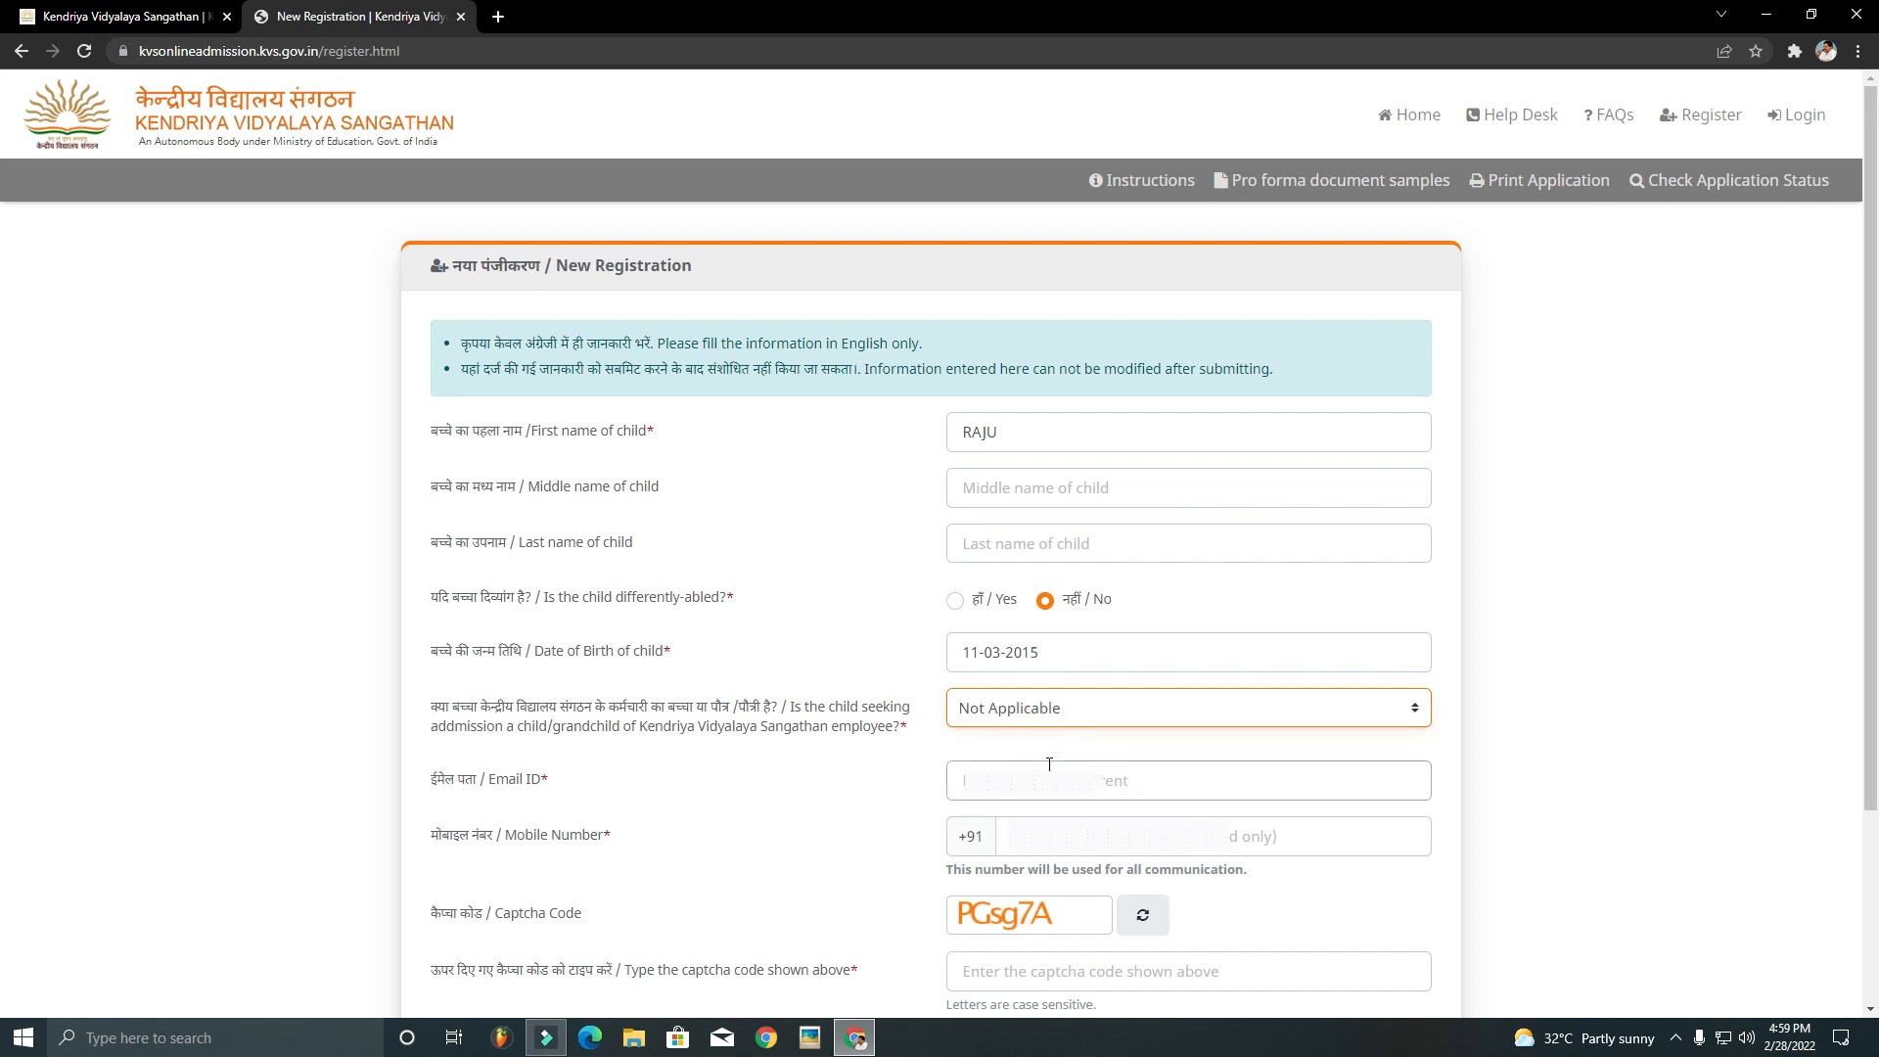
click(965, 780)
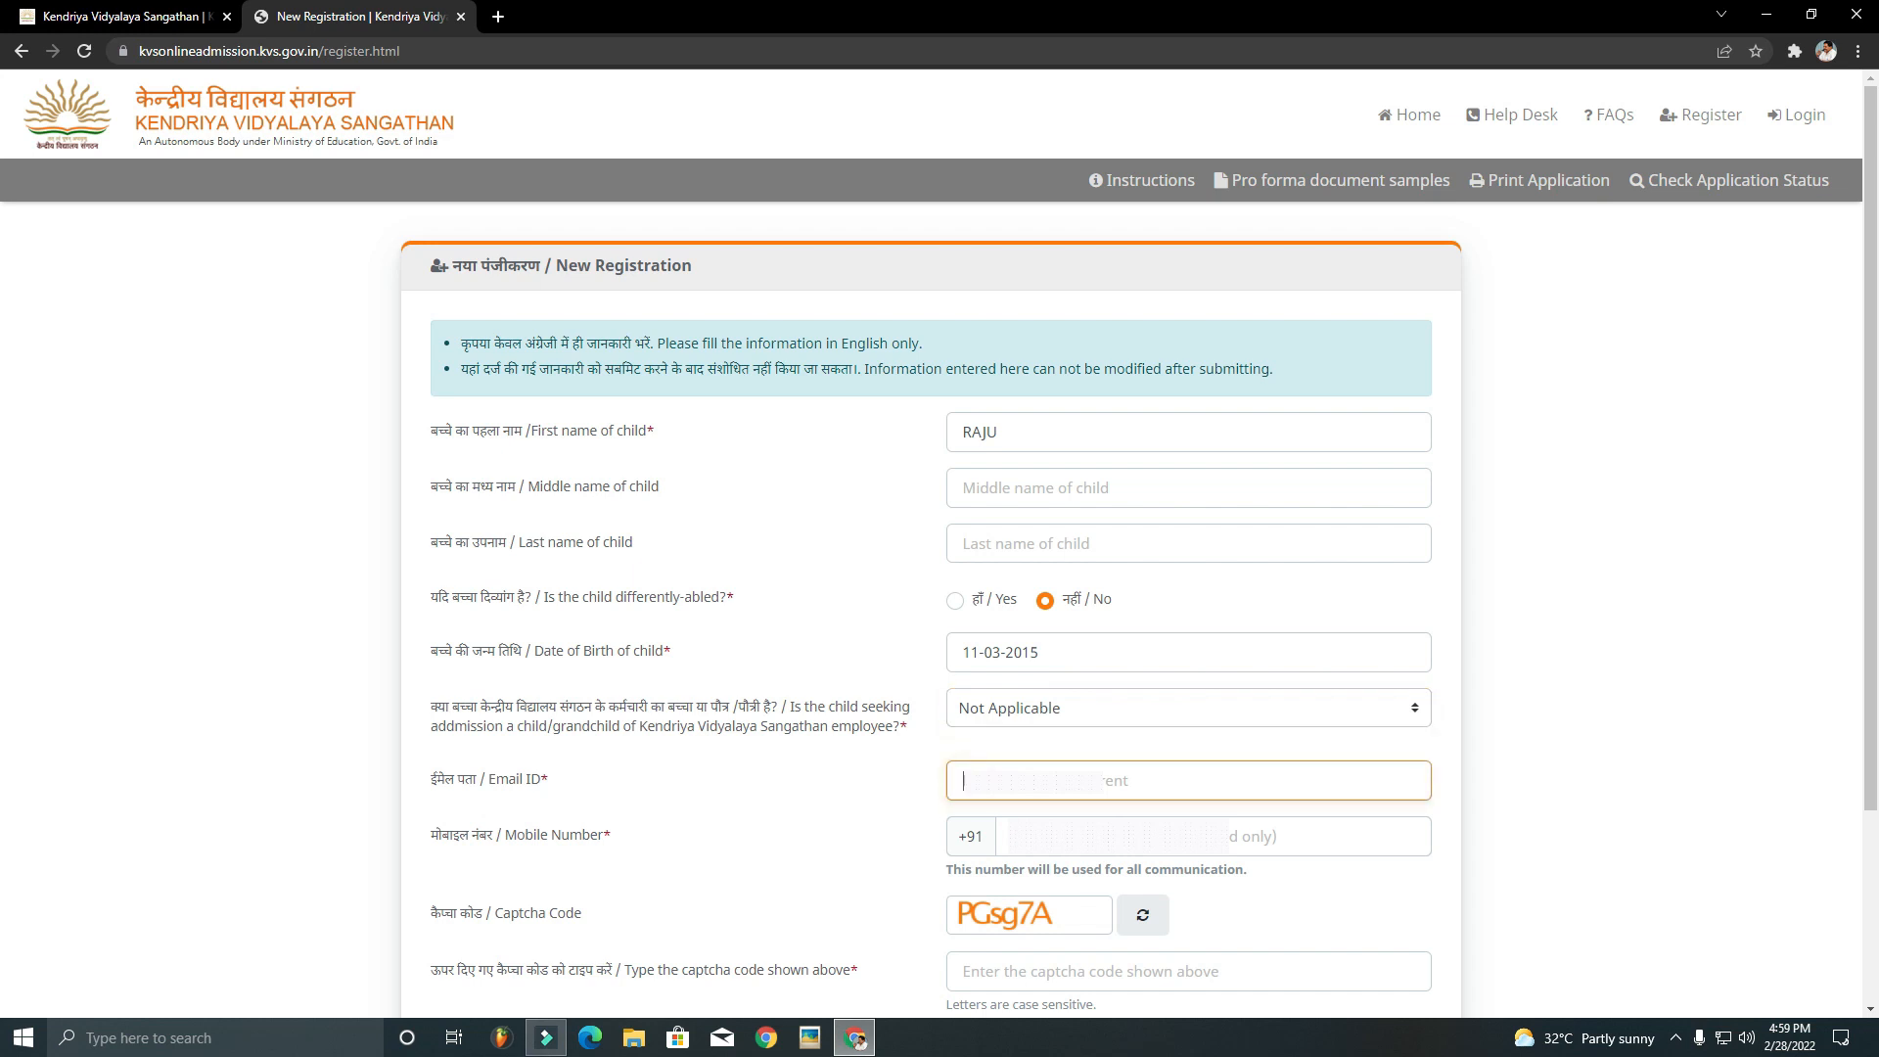
text(k)
text(gmai)
text(l.com)
click(1040, 833)
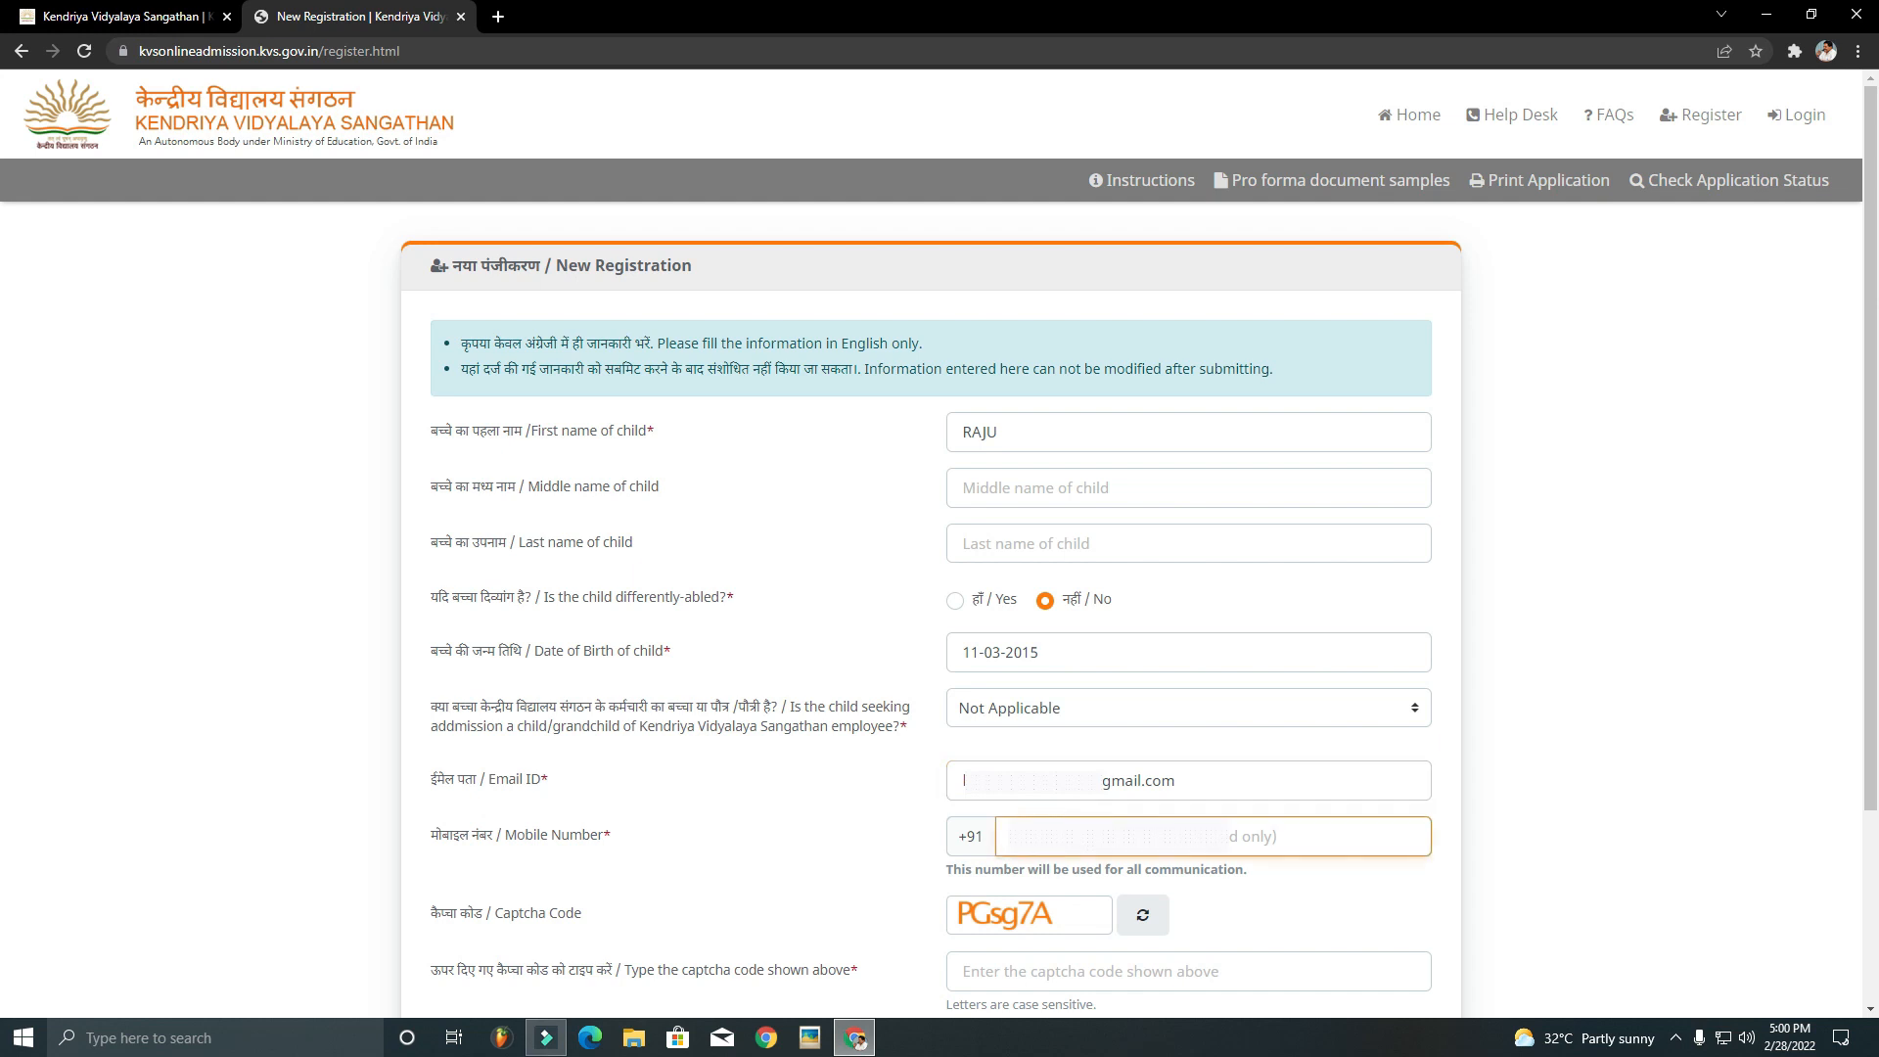
text(9)
- Type the case-sensitive captcha code, correcting the first letter to uppercase
scroll(1009, 793, down, 2)
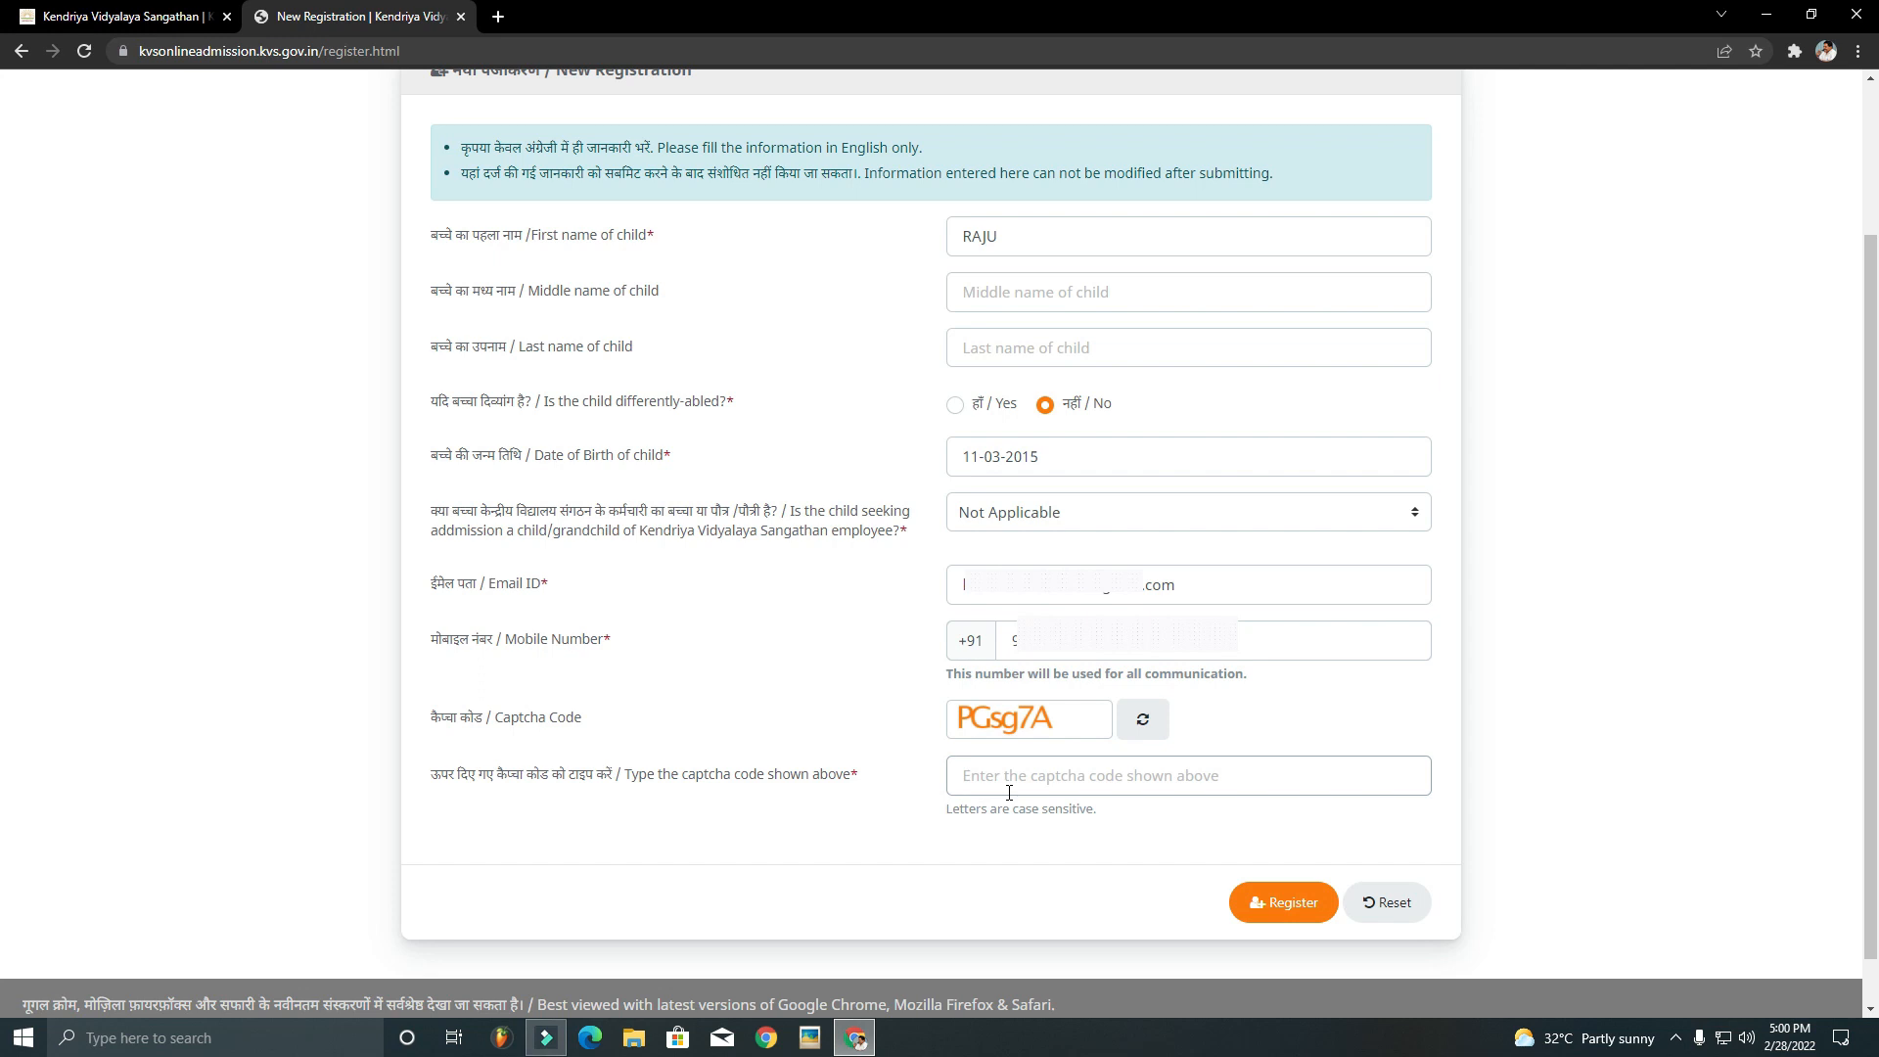
click(1009, 792)
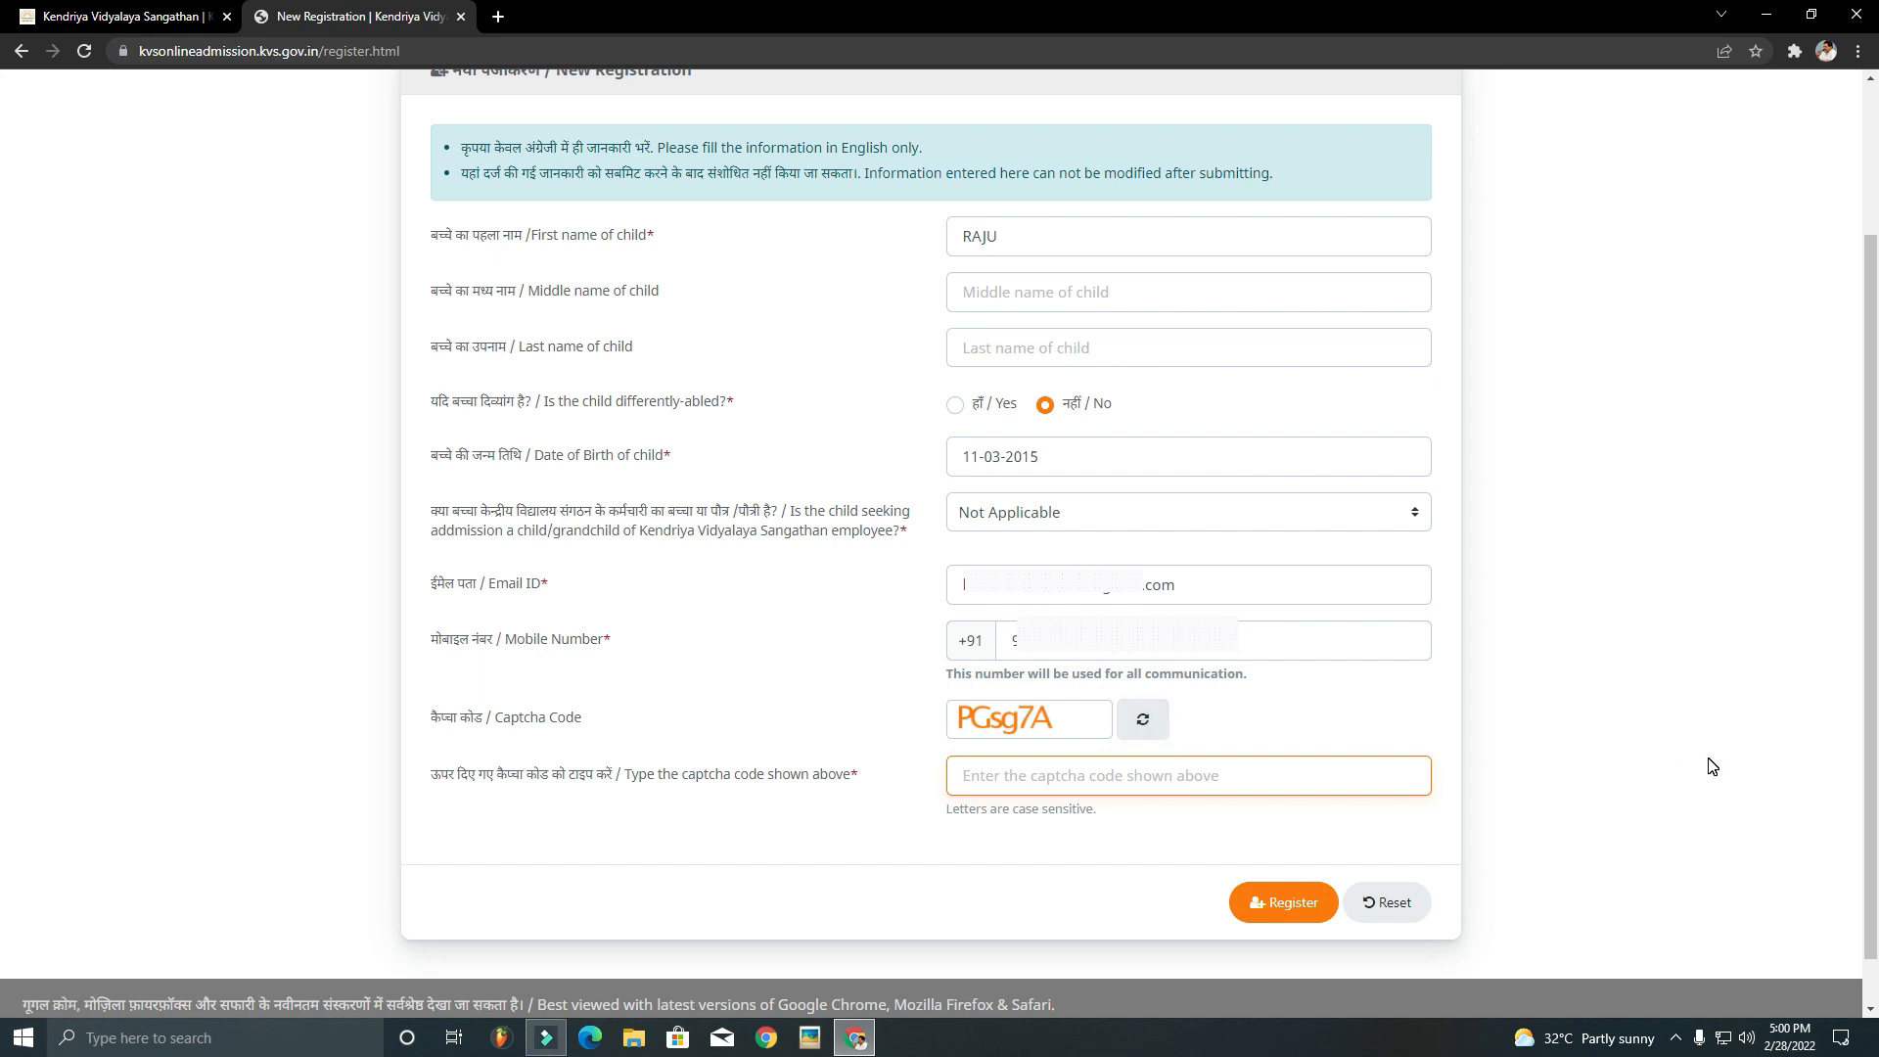
text(p)
key(BackSpace)
text(PG)
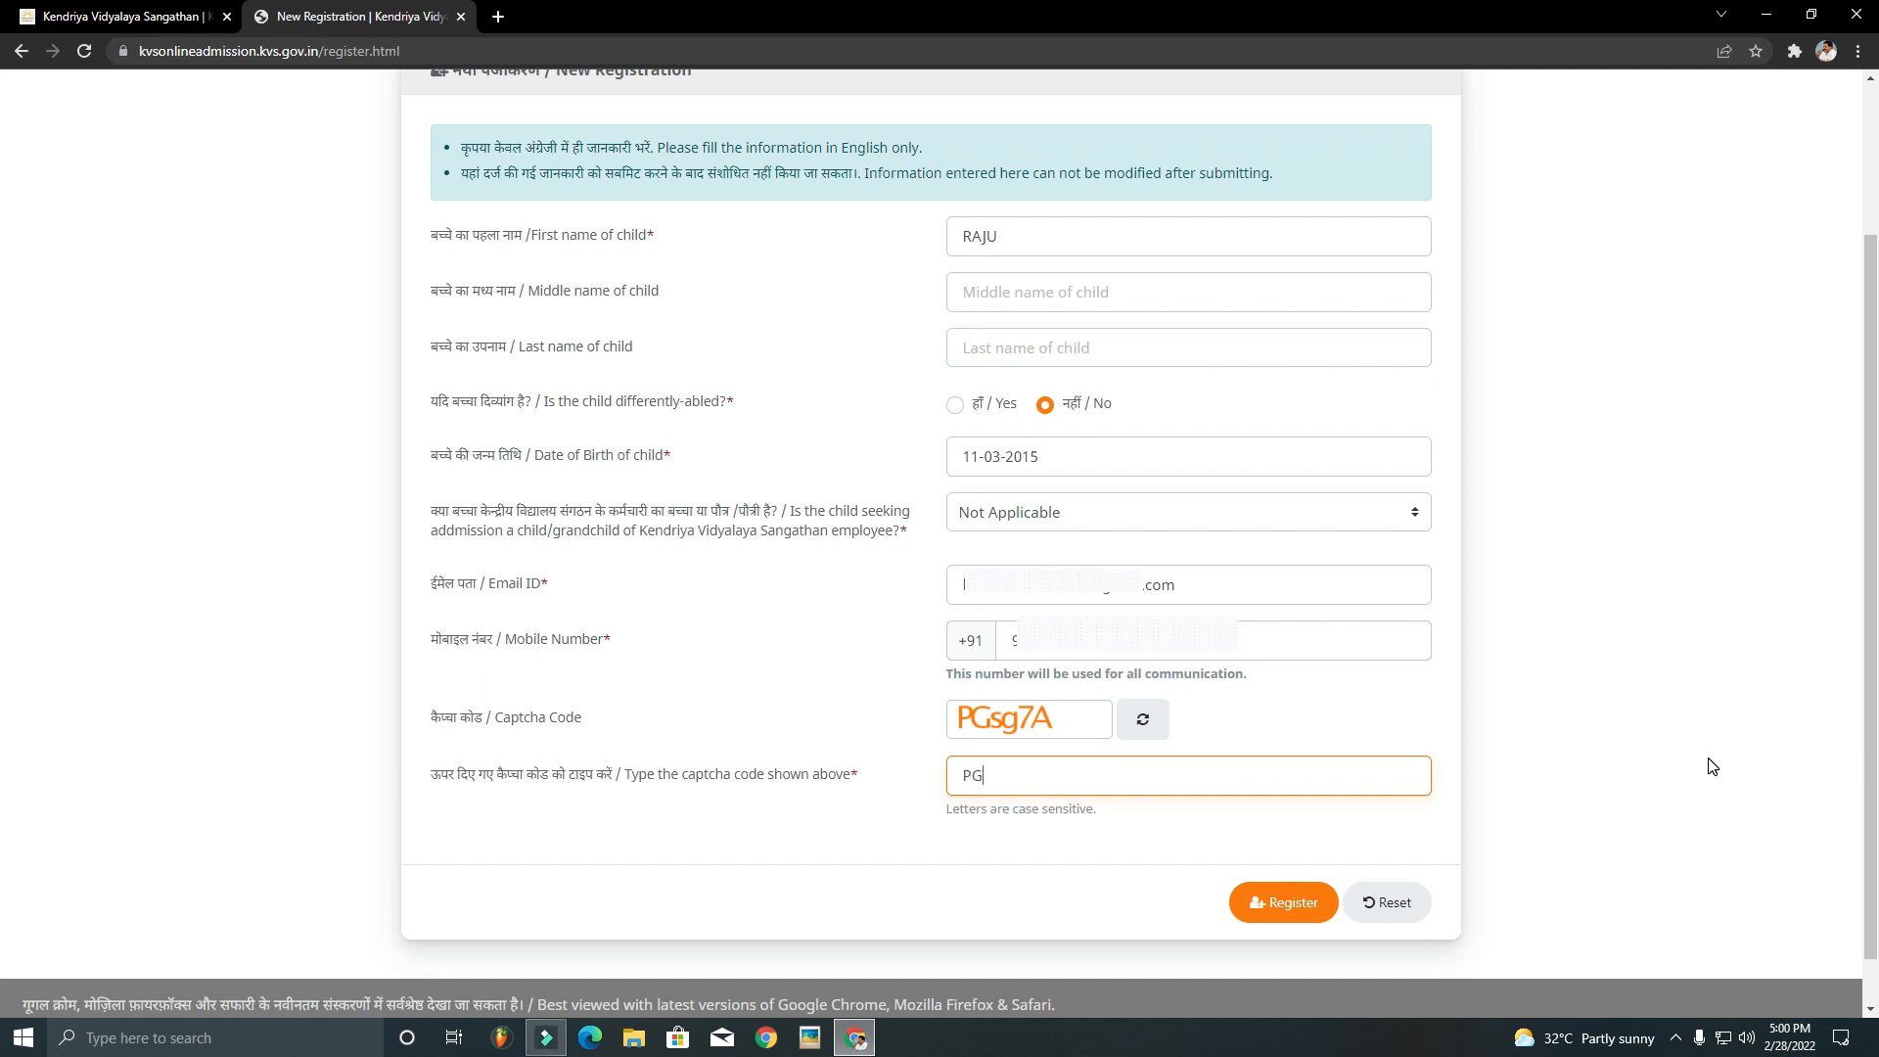
text(sg7A)
- Submit the registration and enter the received one-time password, fixing its last digit
click(1670, 762)
click(1306, 909)
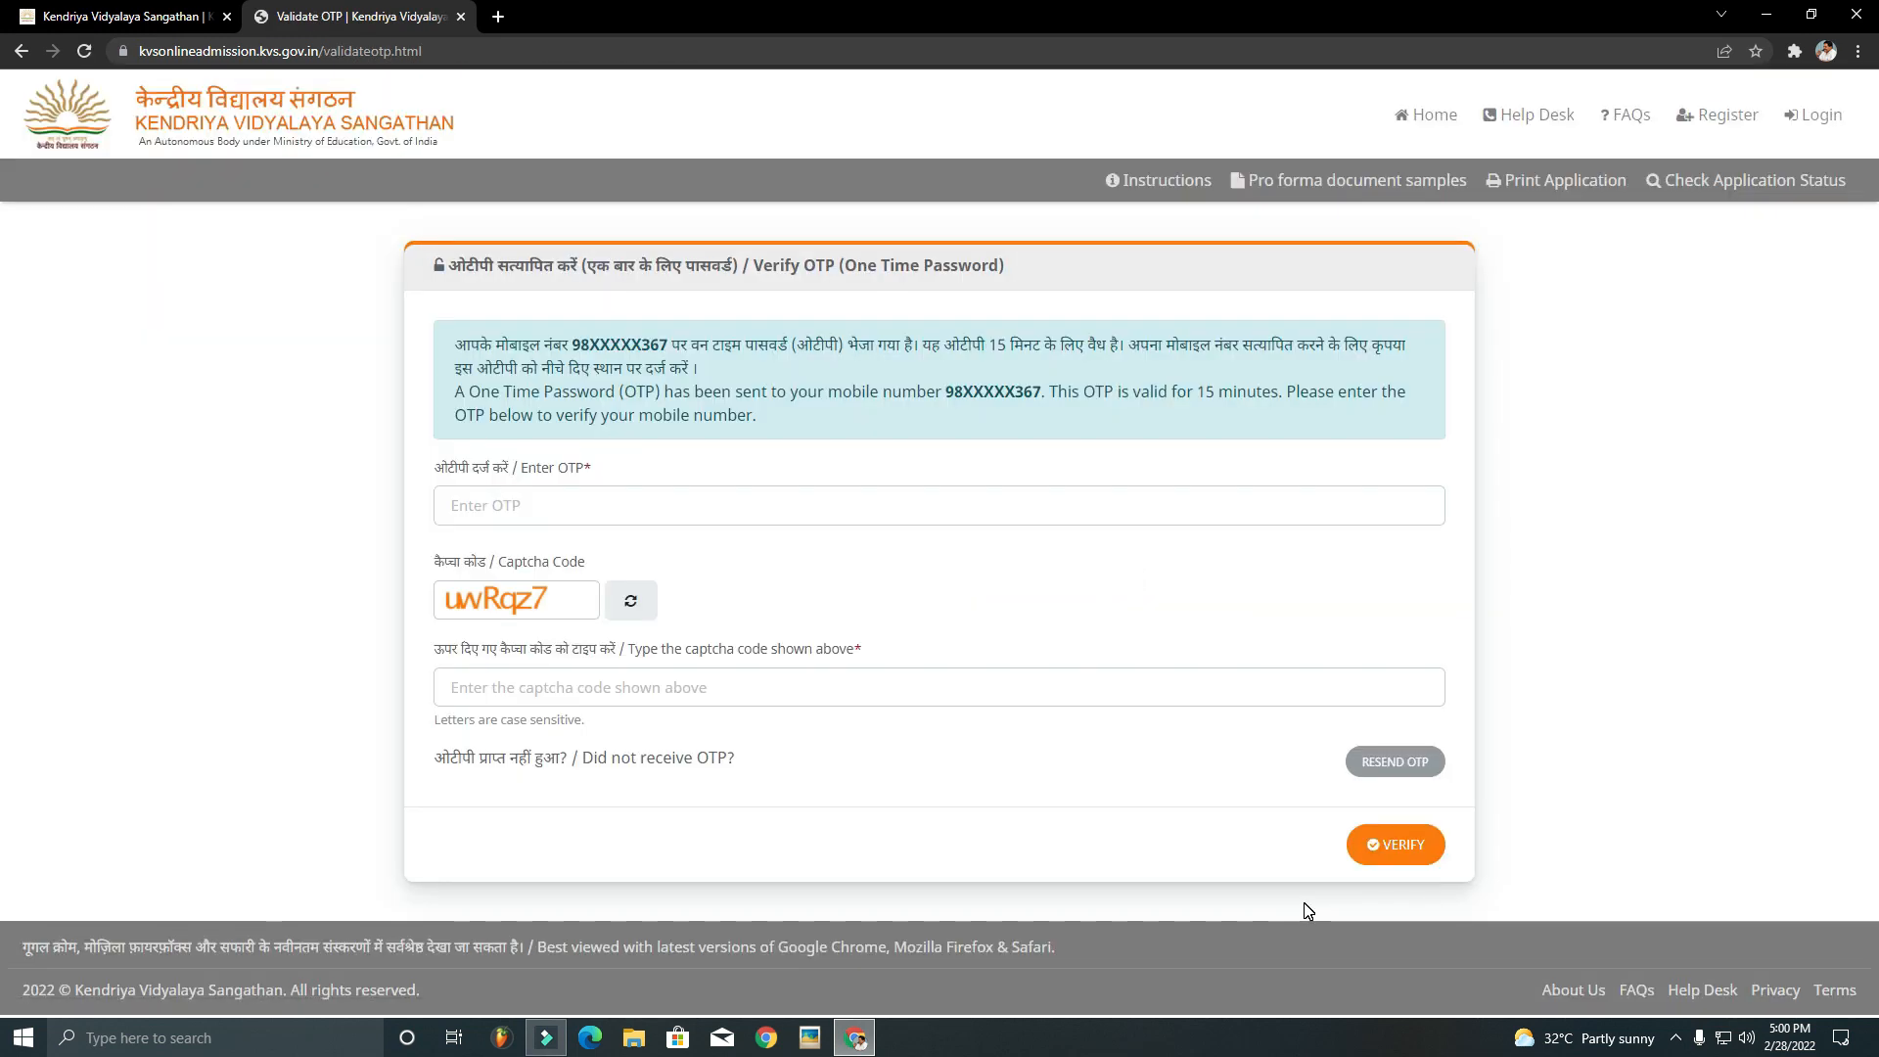
click(587, 504)
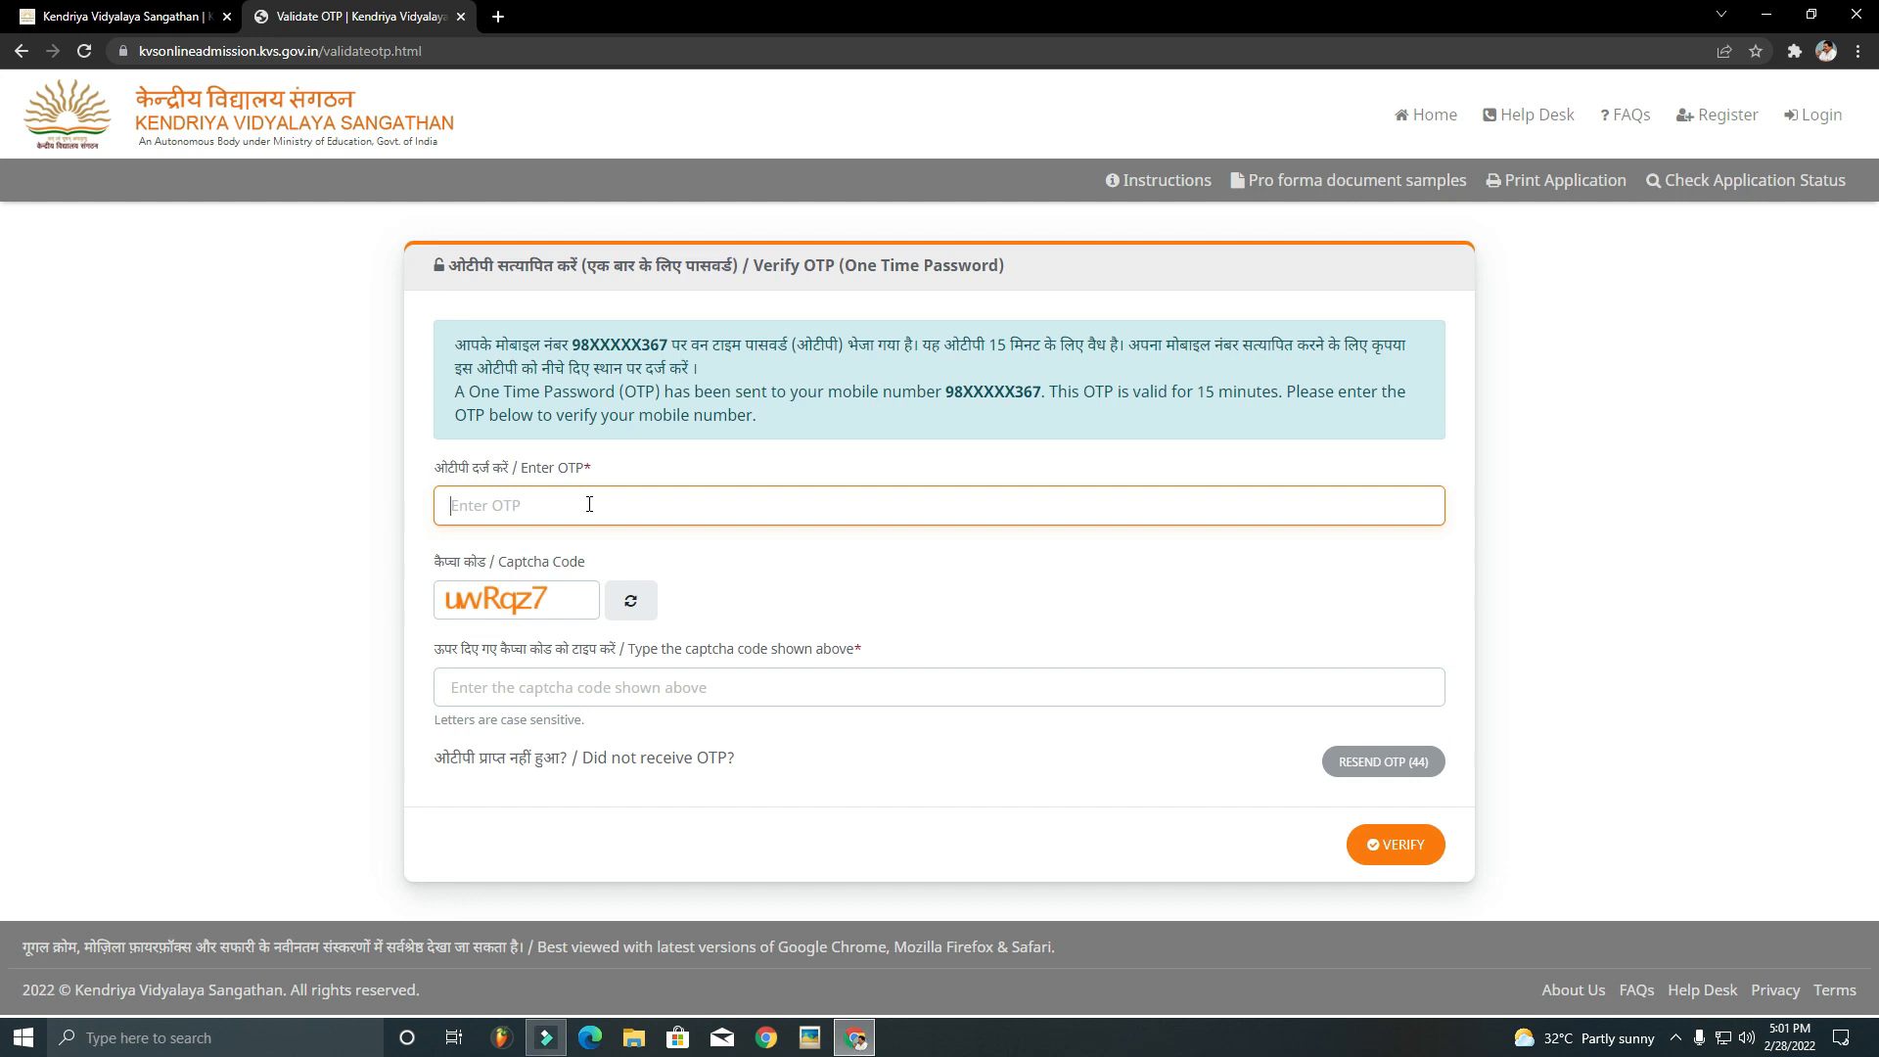
key(BackSpace)
- Refresh the captcha image until a readable one appears
click(630, 600)
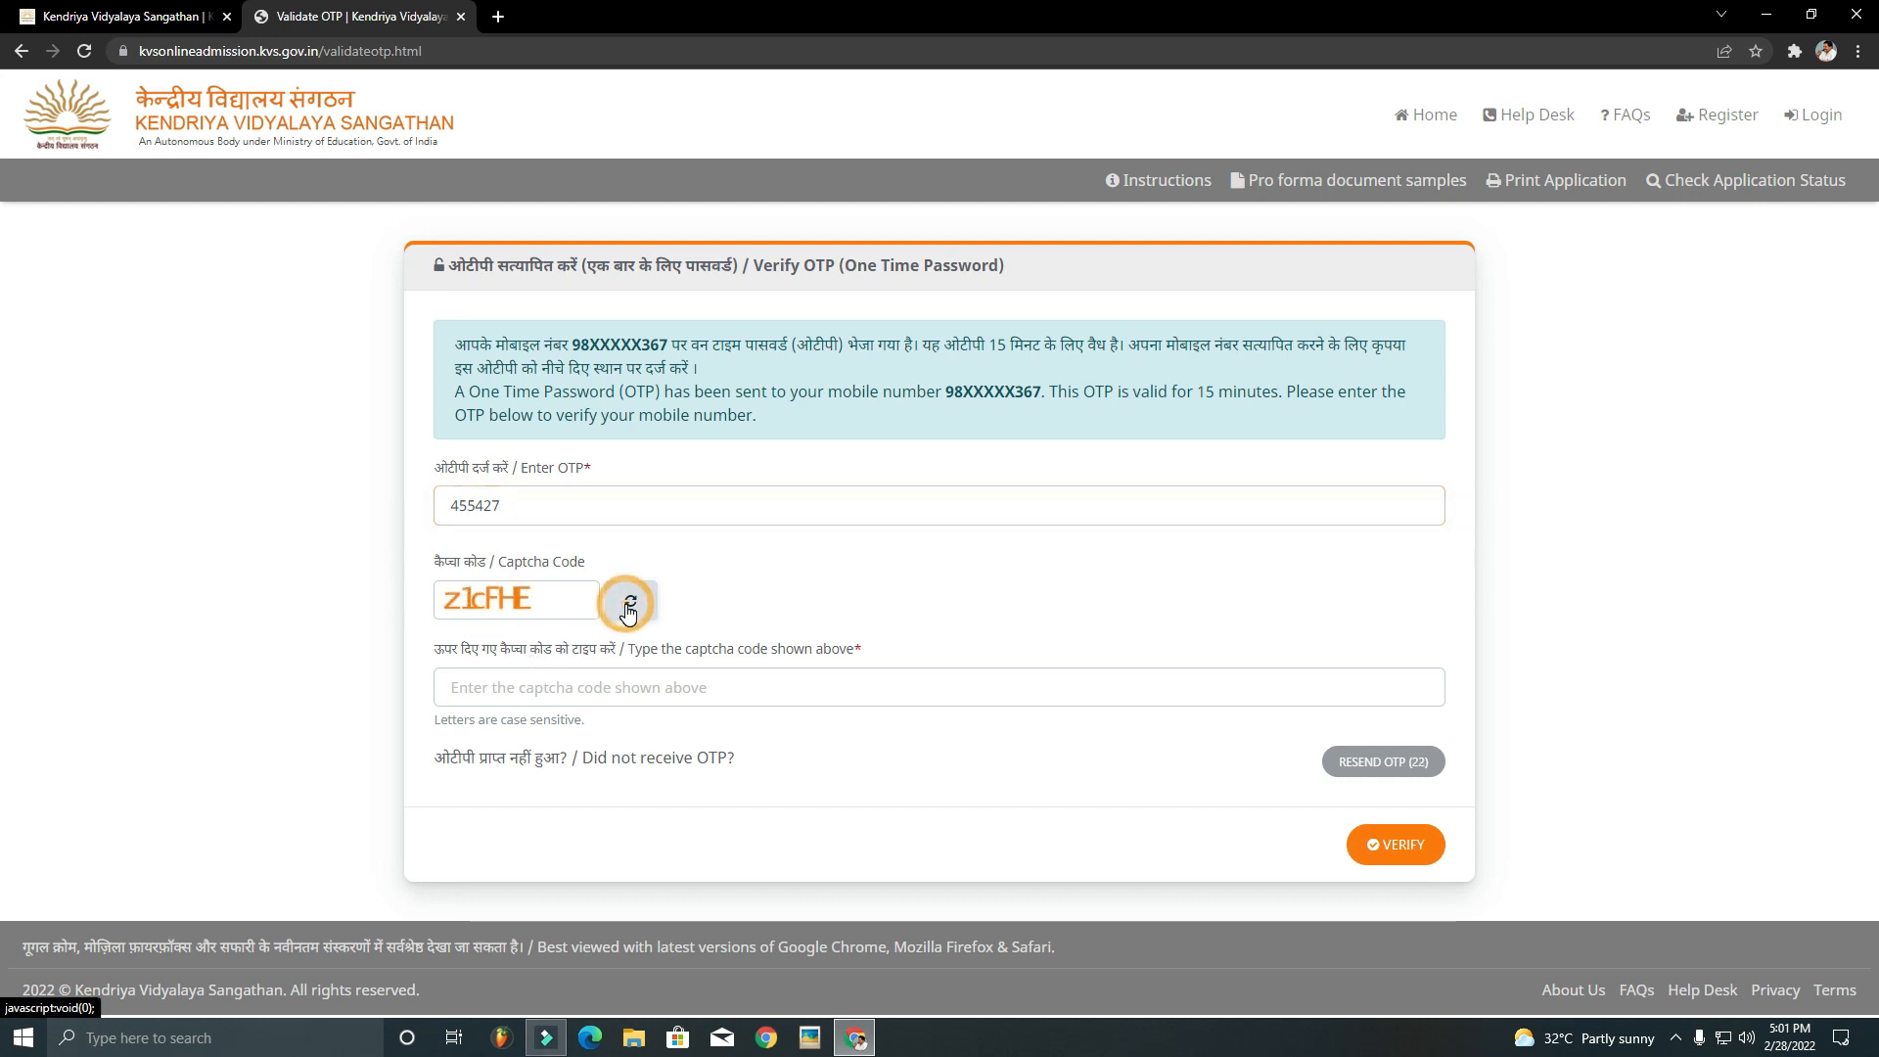
click(630, 601)
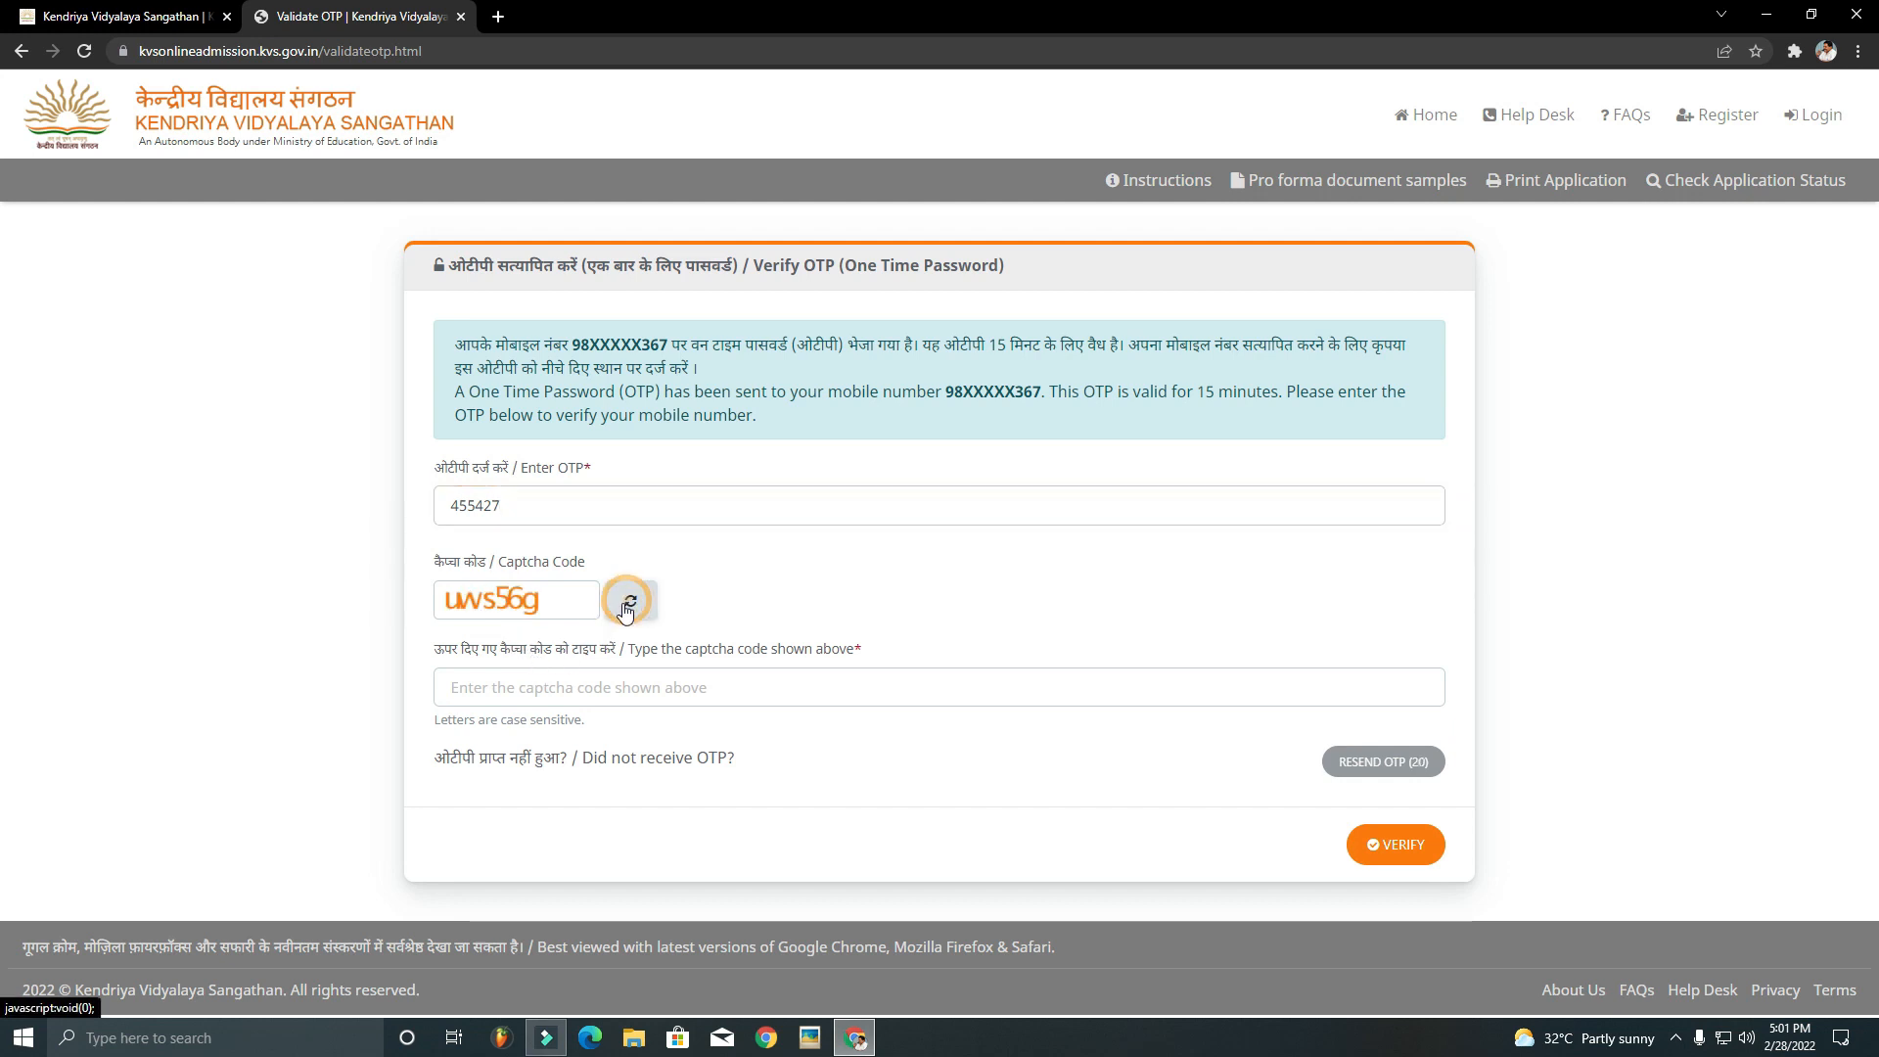
click(626, 607)
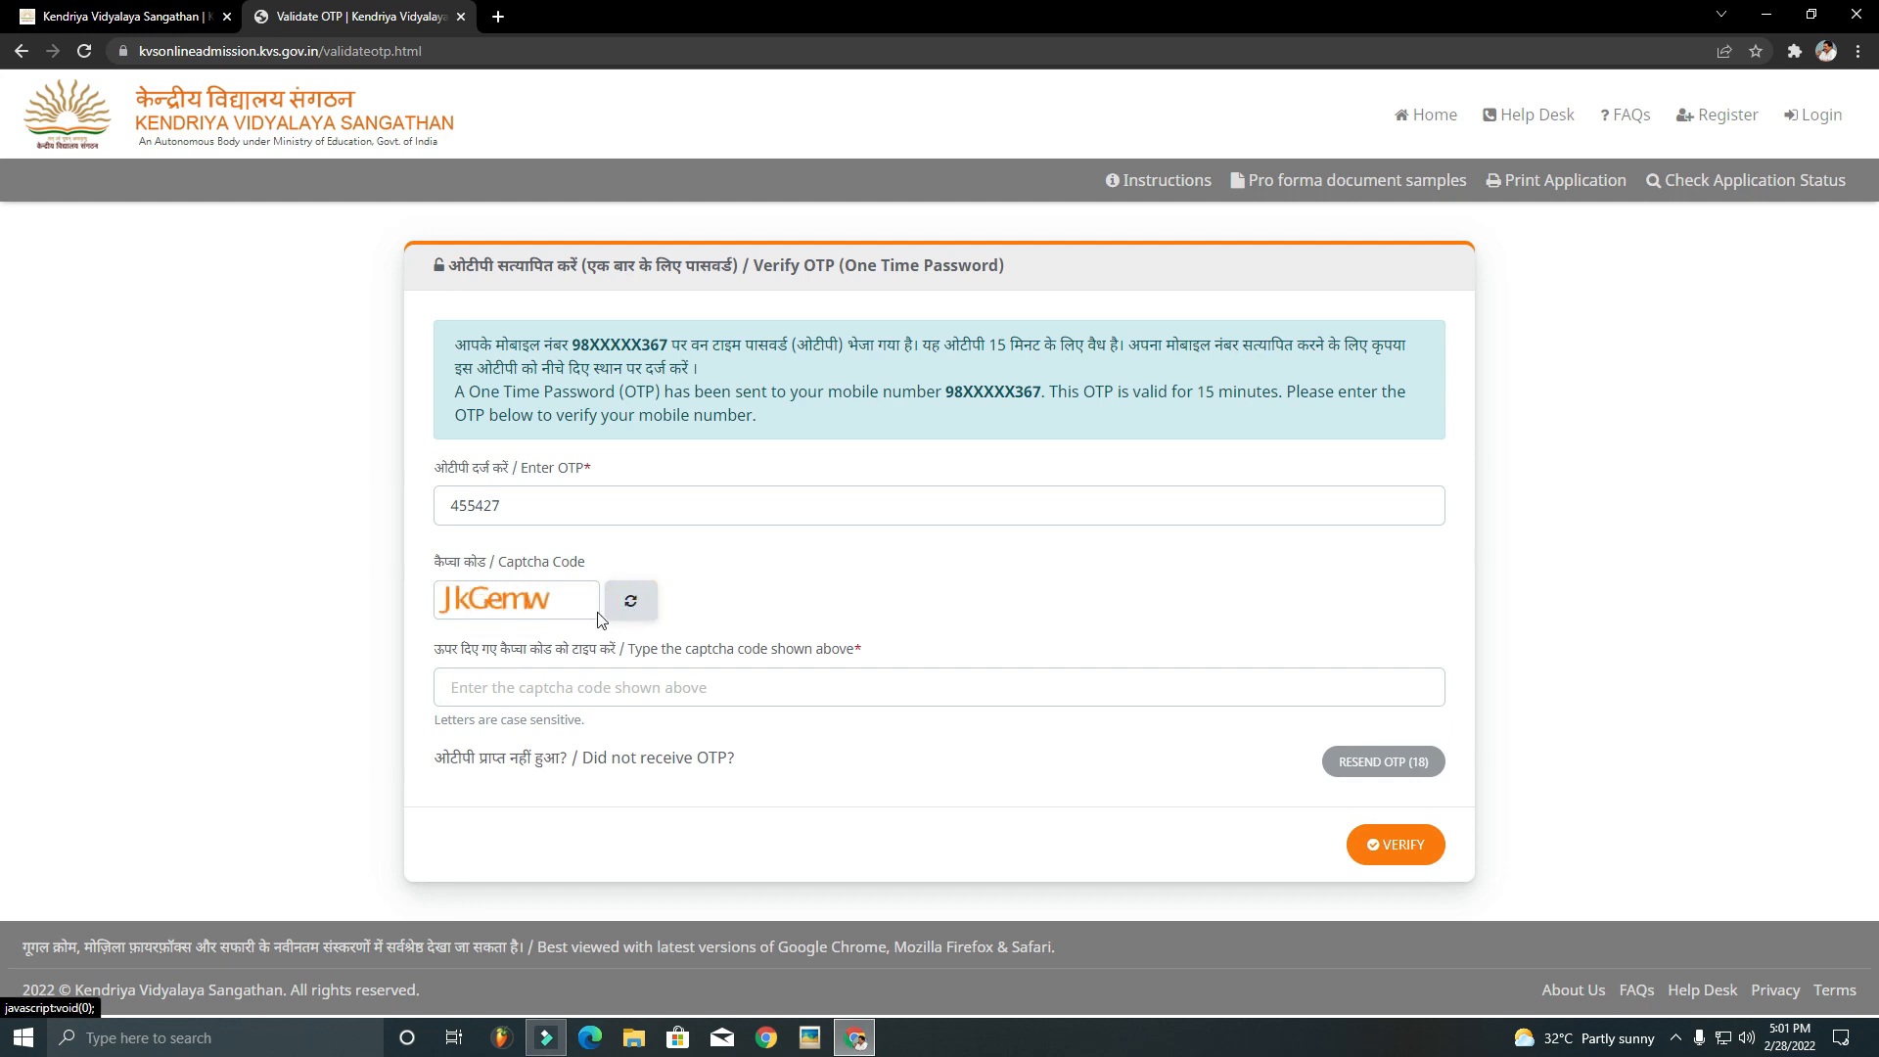
- Type the captcha code shown on the Verify OTP page
click(545, 694)
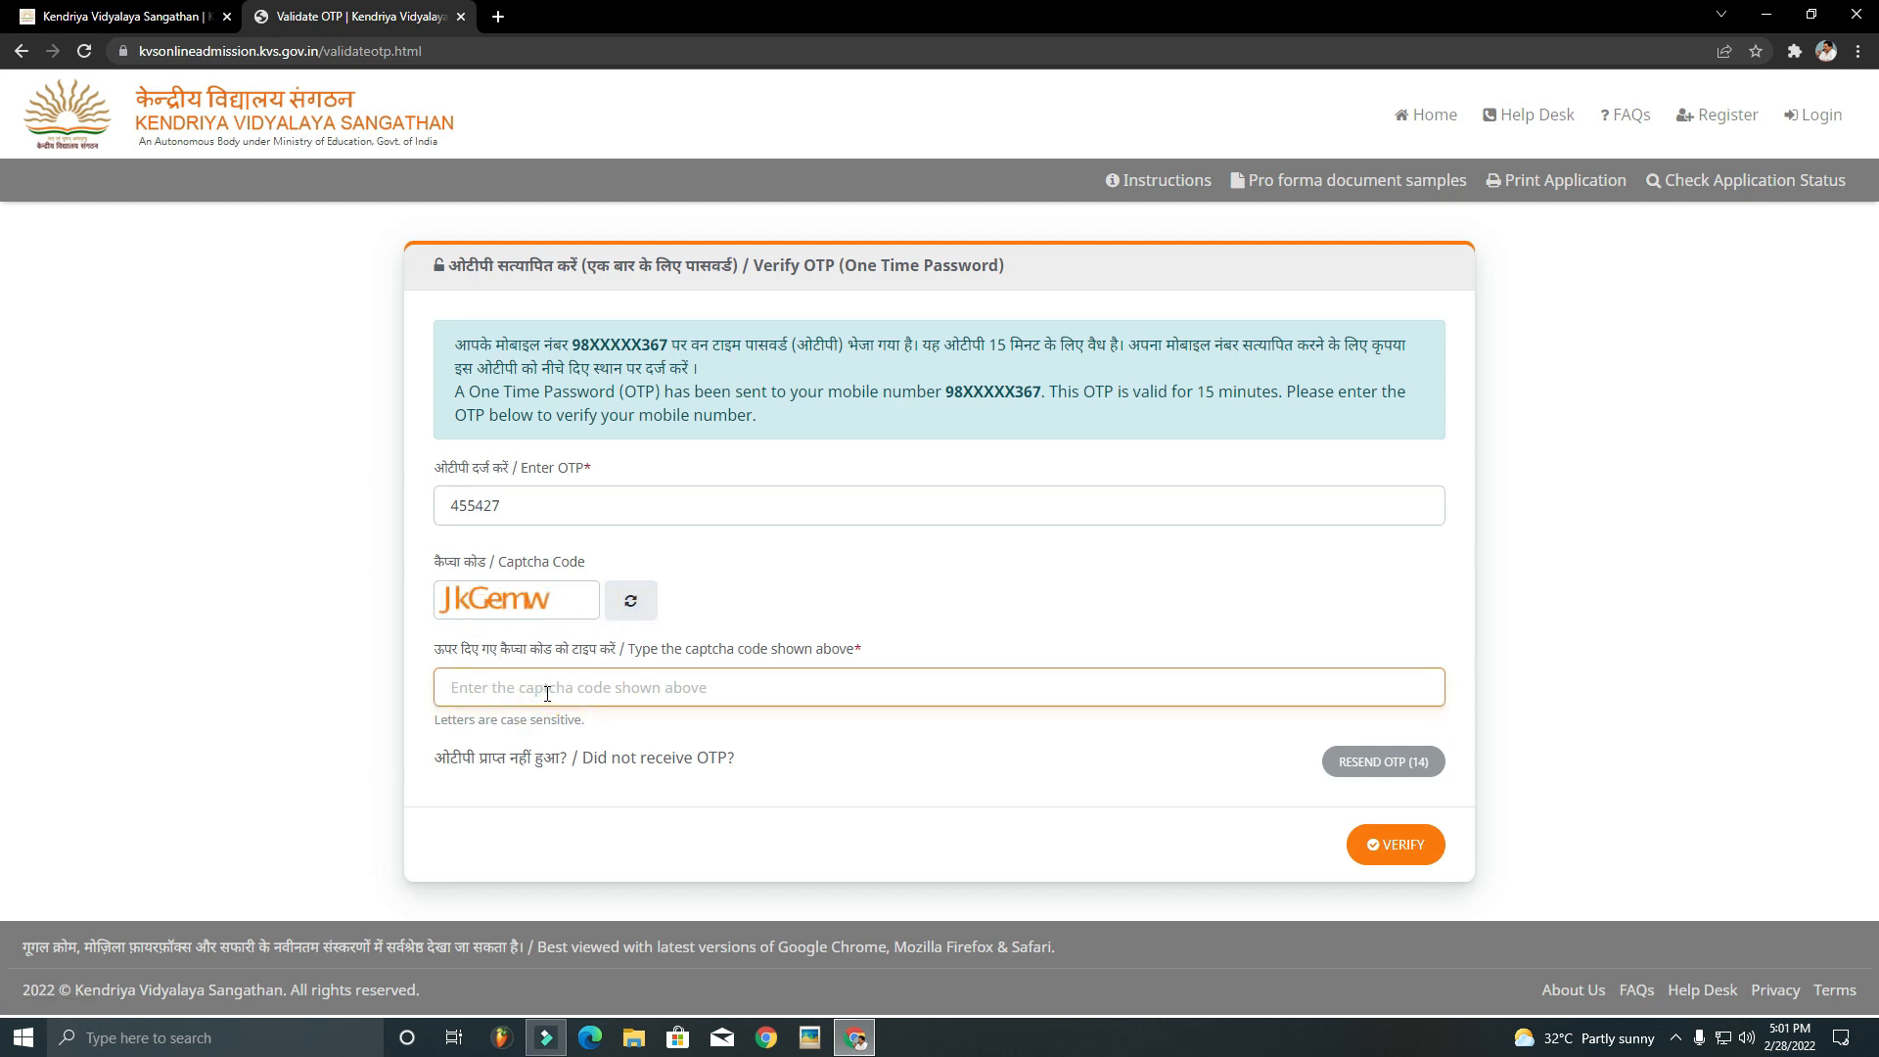
text(JkGem)
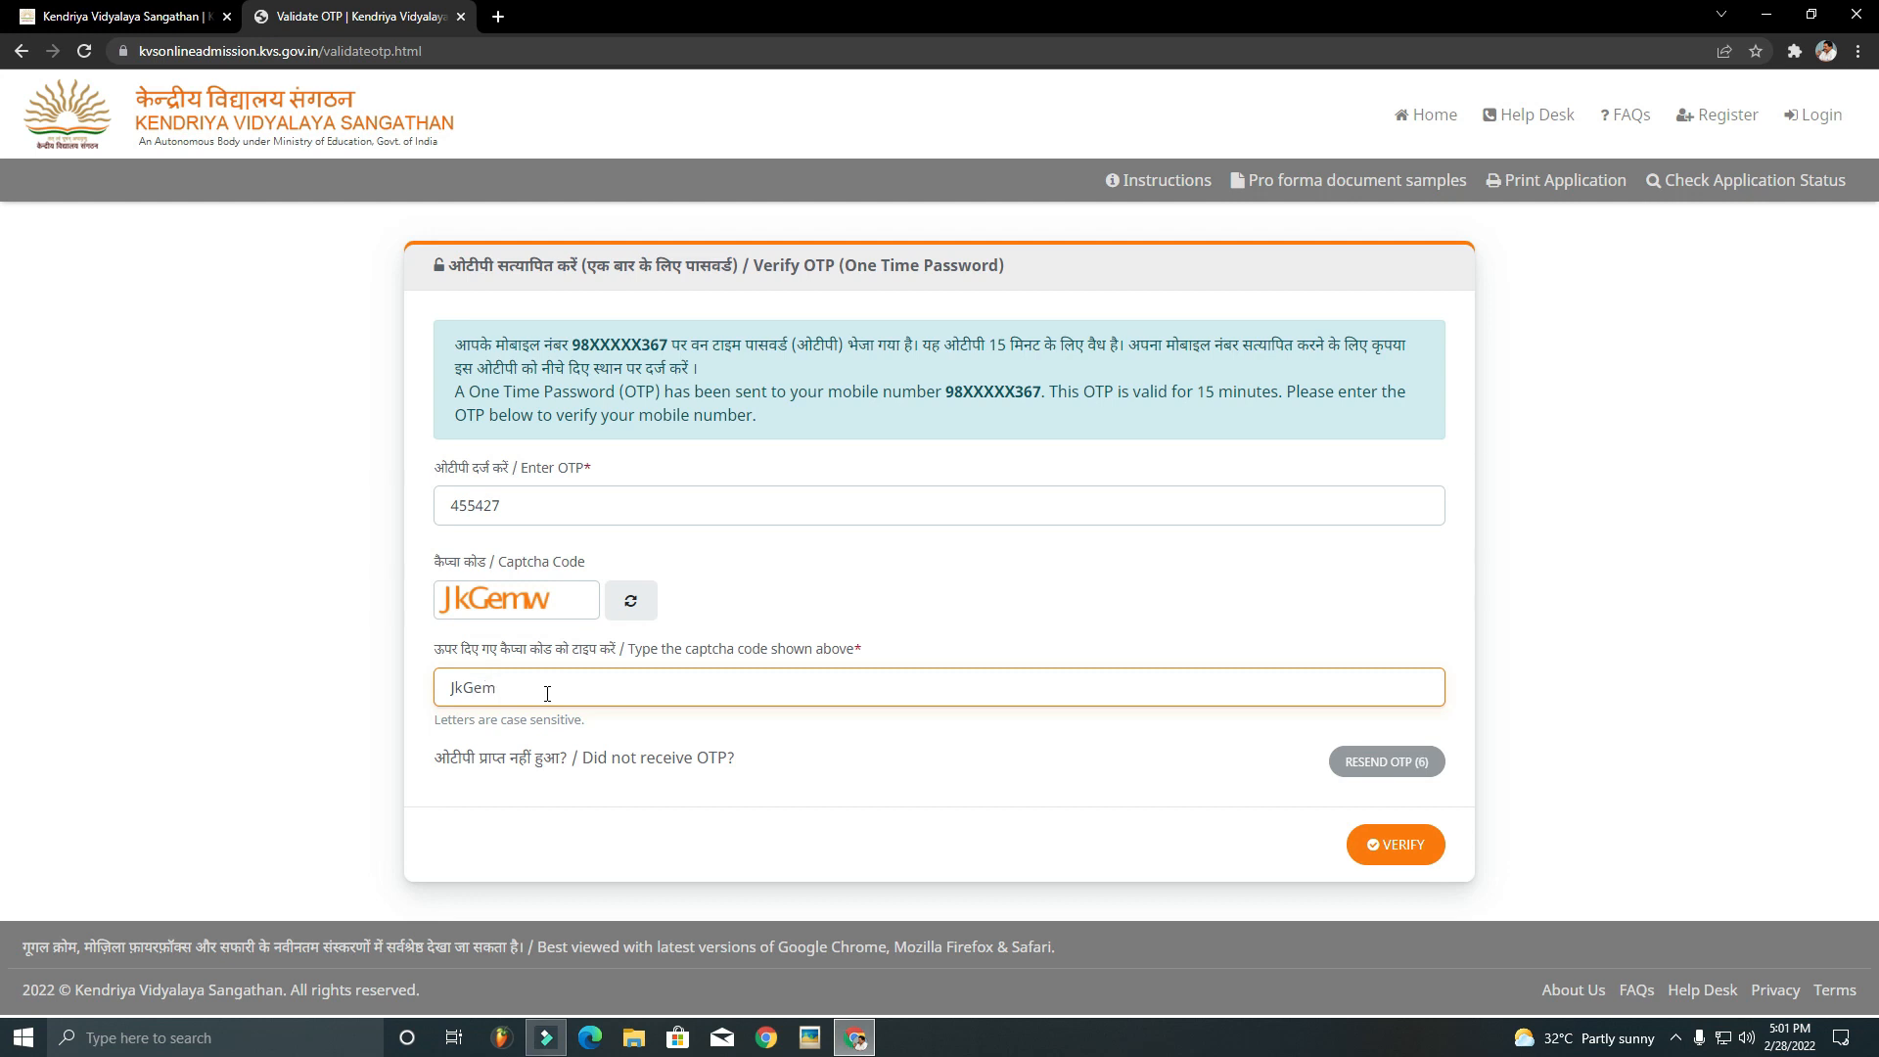
text(w)
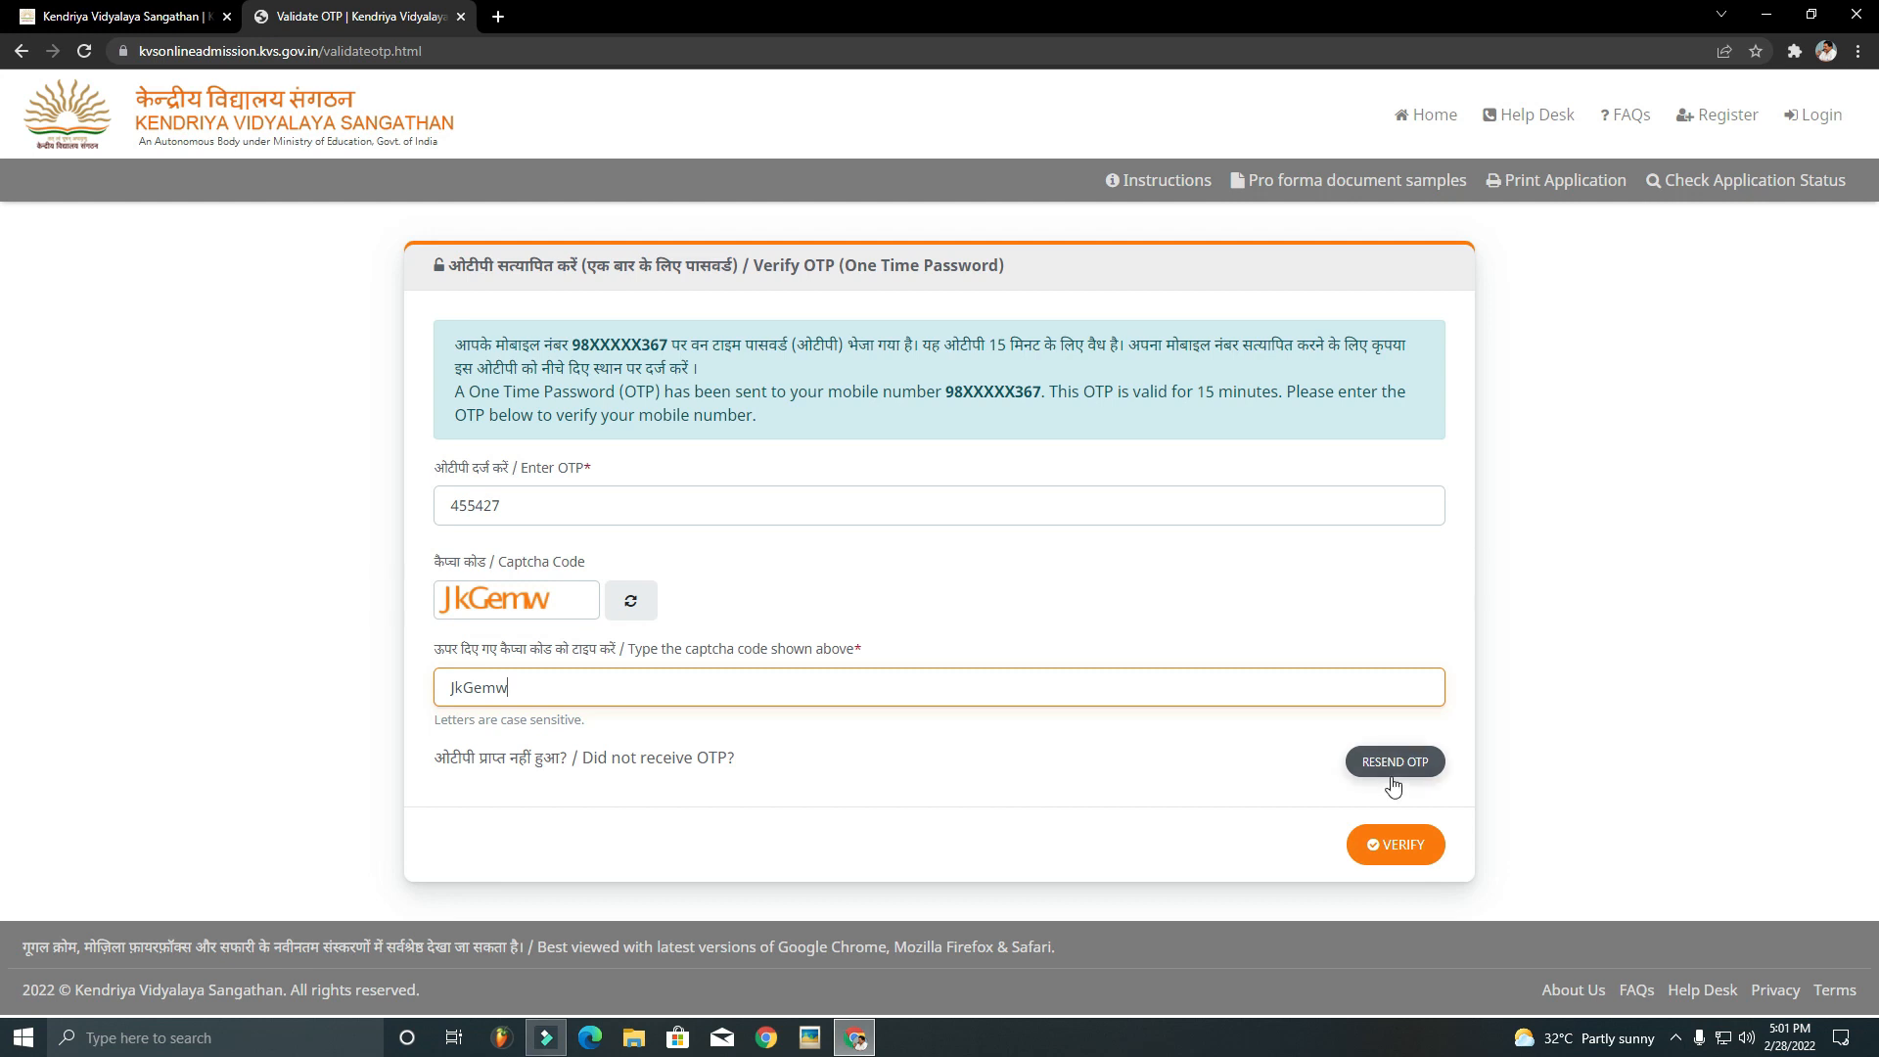
- Verify the OTP to complete registration, then go to the registered-user login page
click(1403, 844)
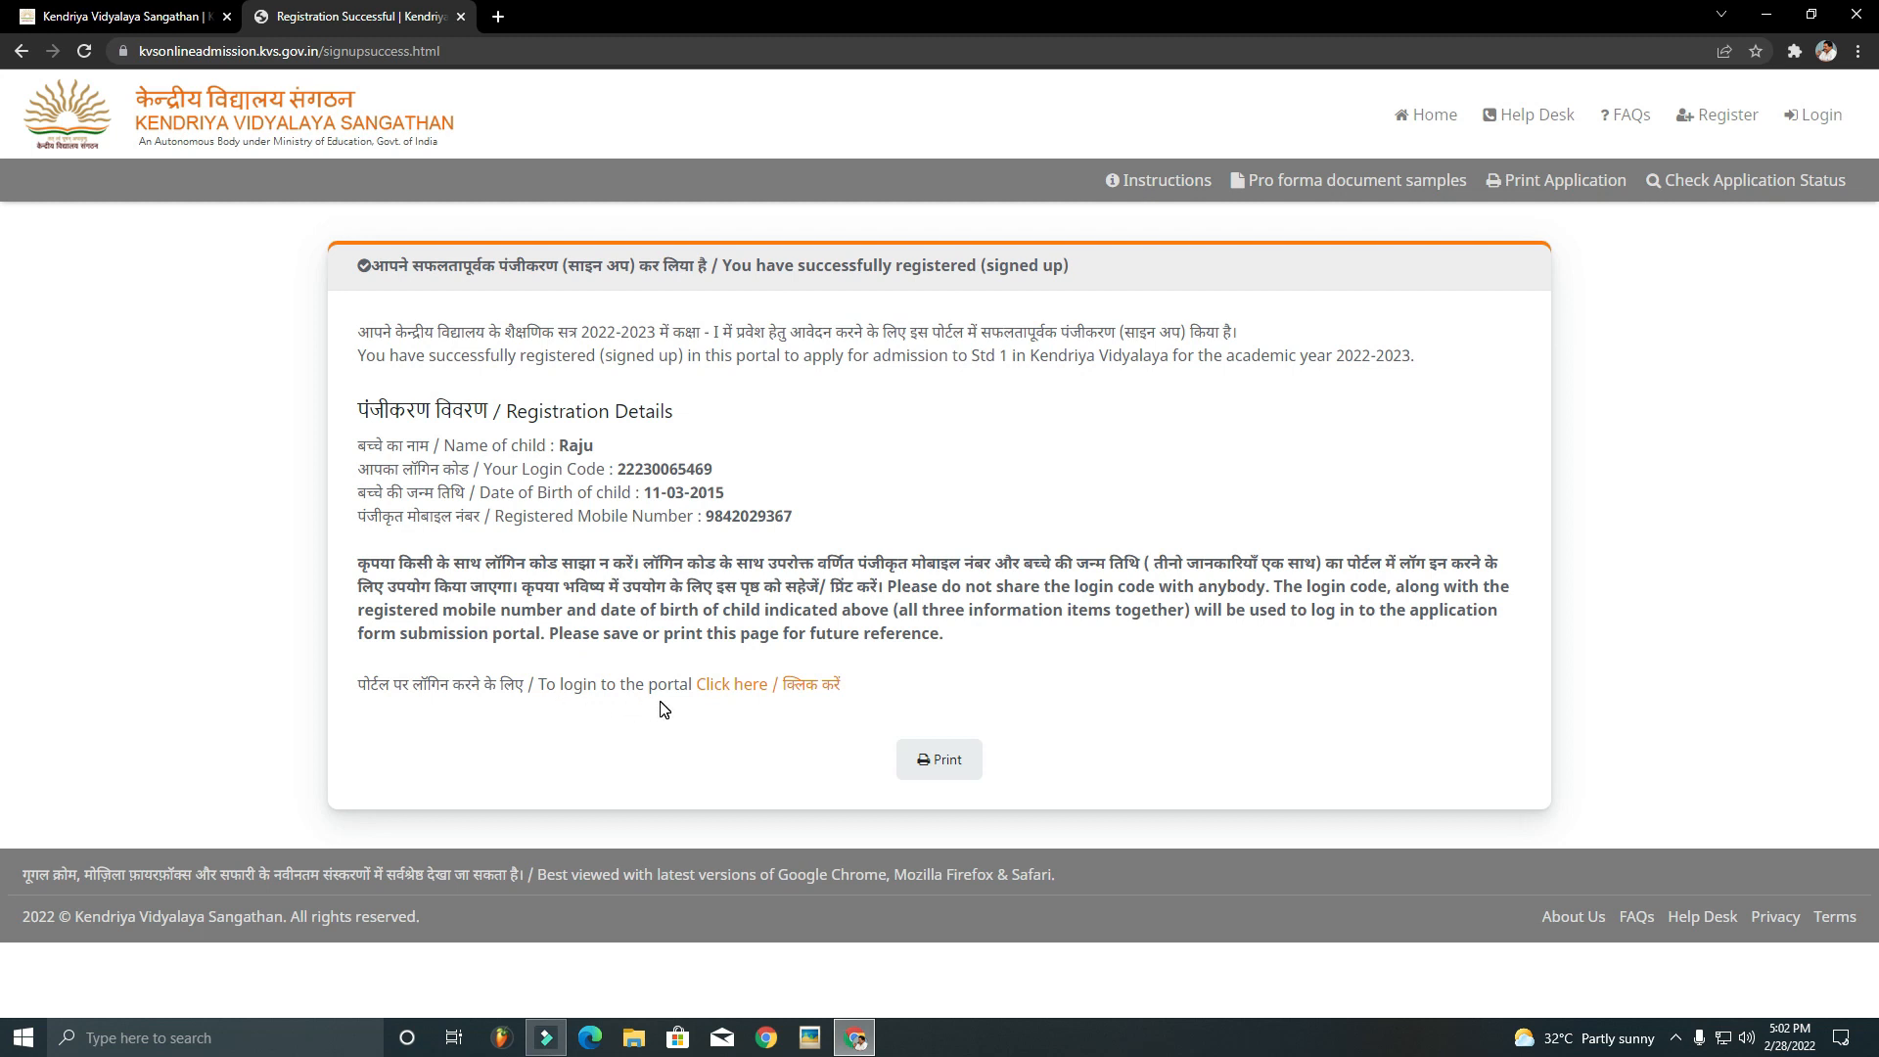
click(736, 685)
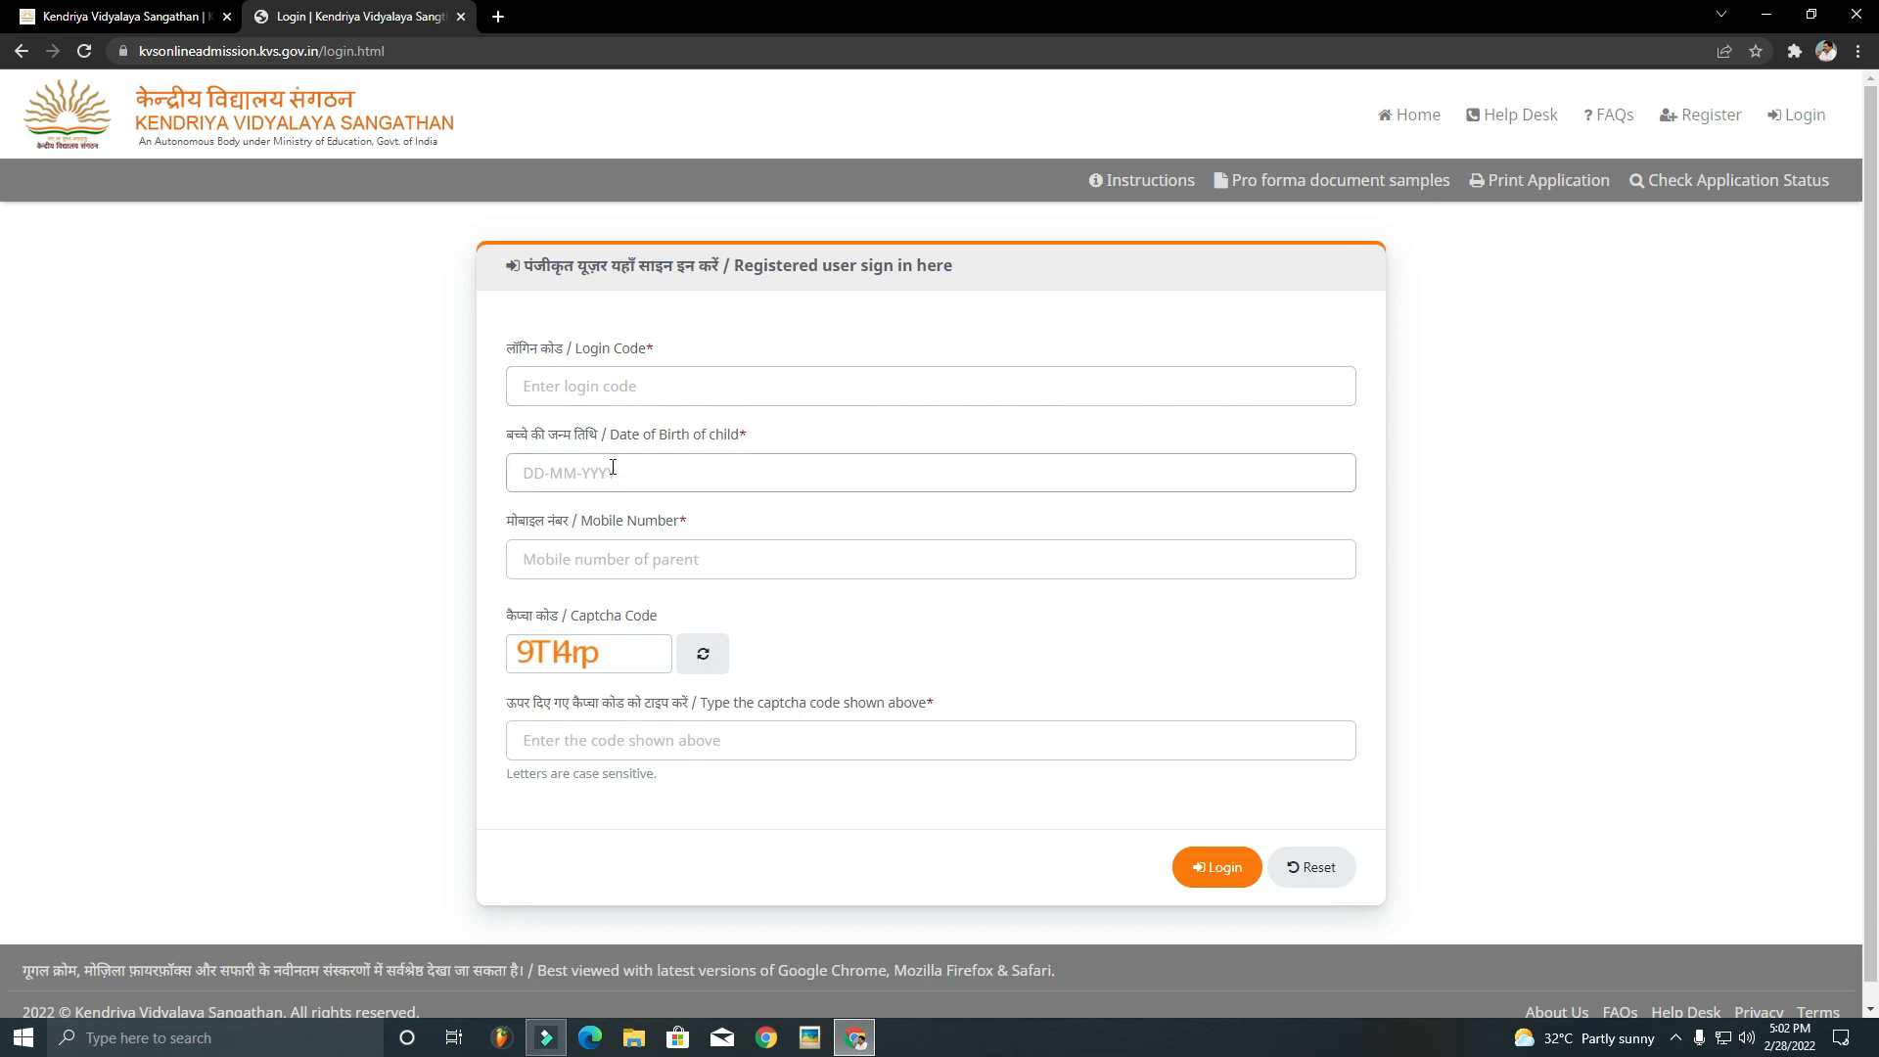
- Enter the application's login code on the sign-in form
click(586, 389)
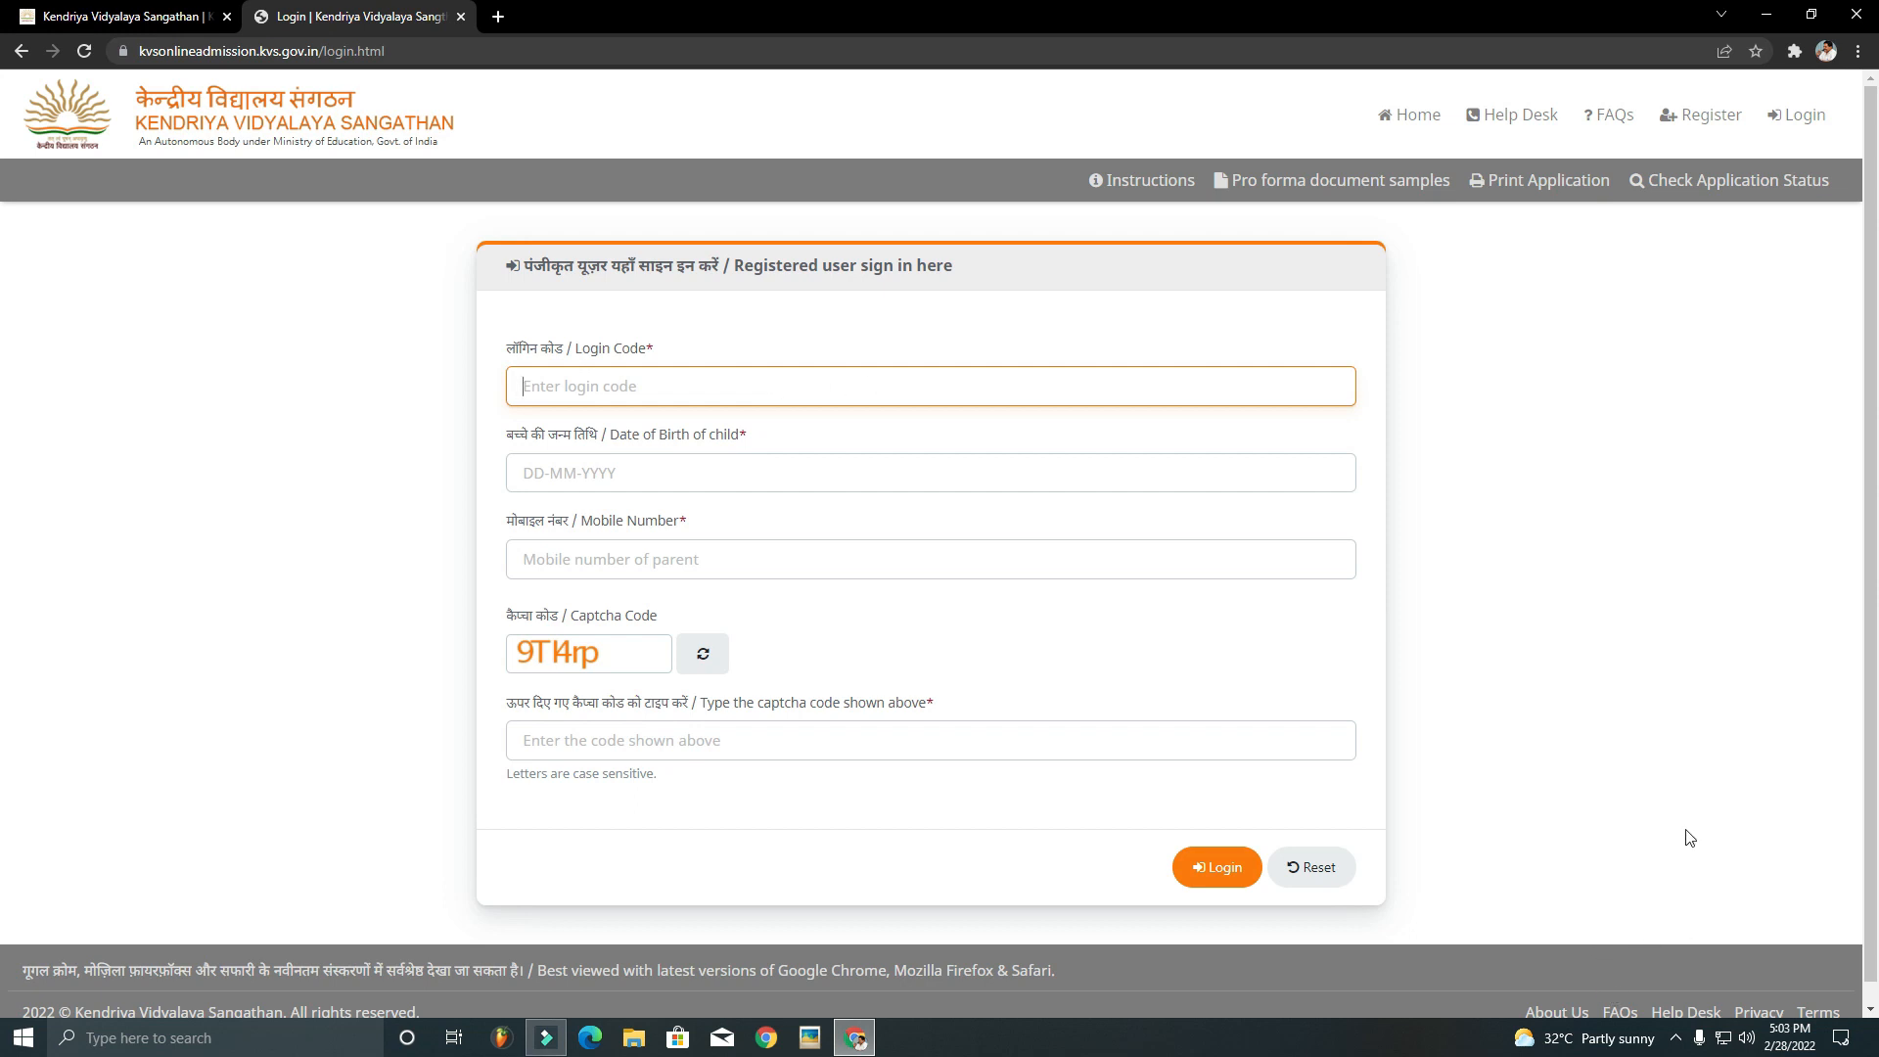
click(634, 388)
click(636, 475)
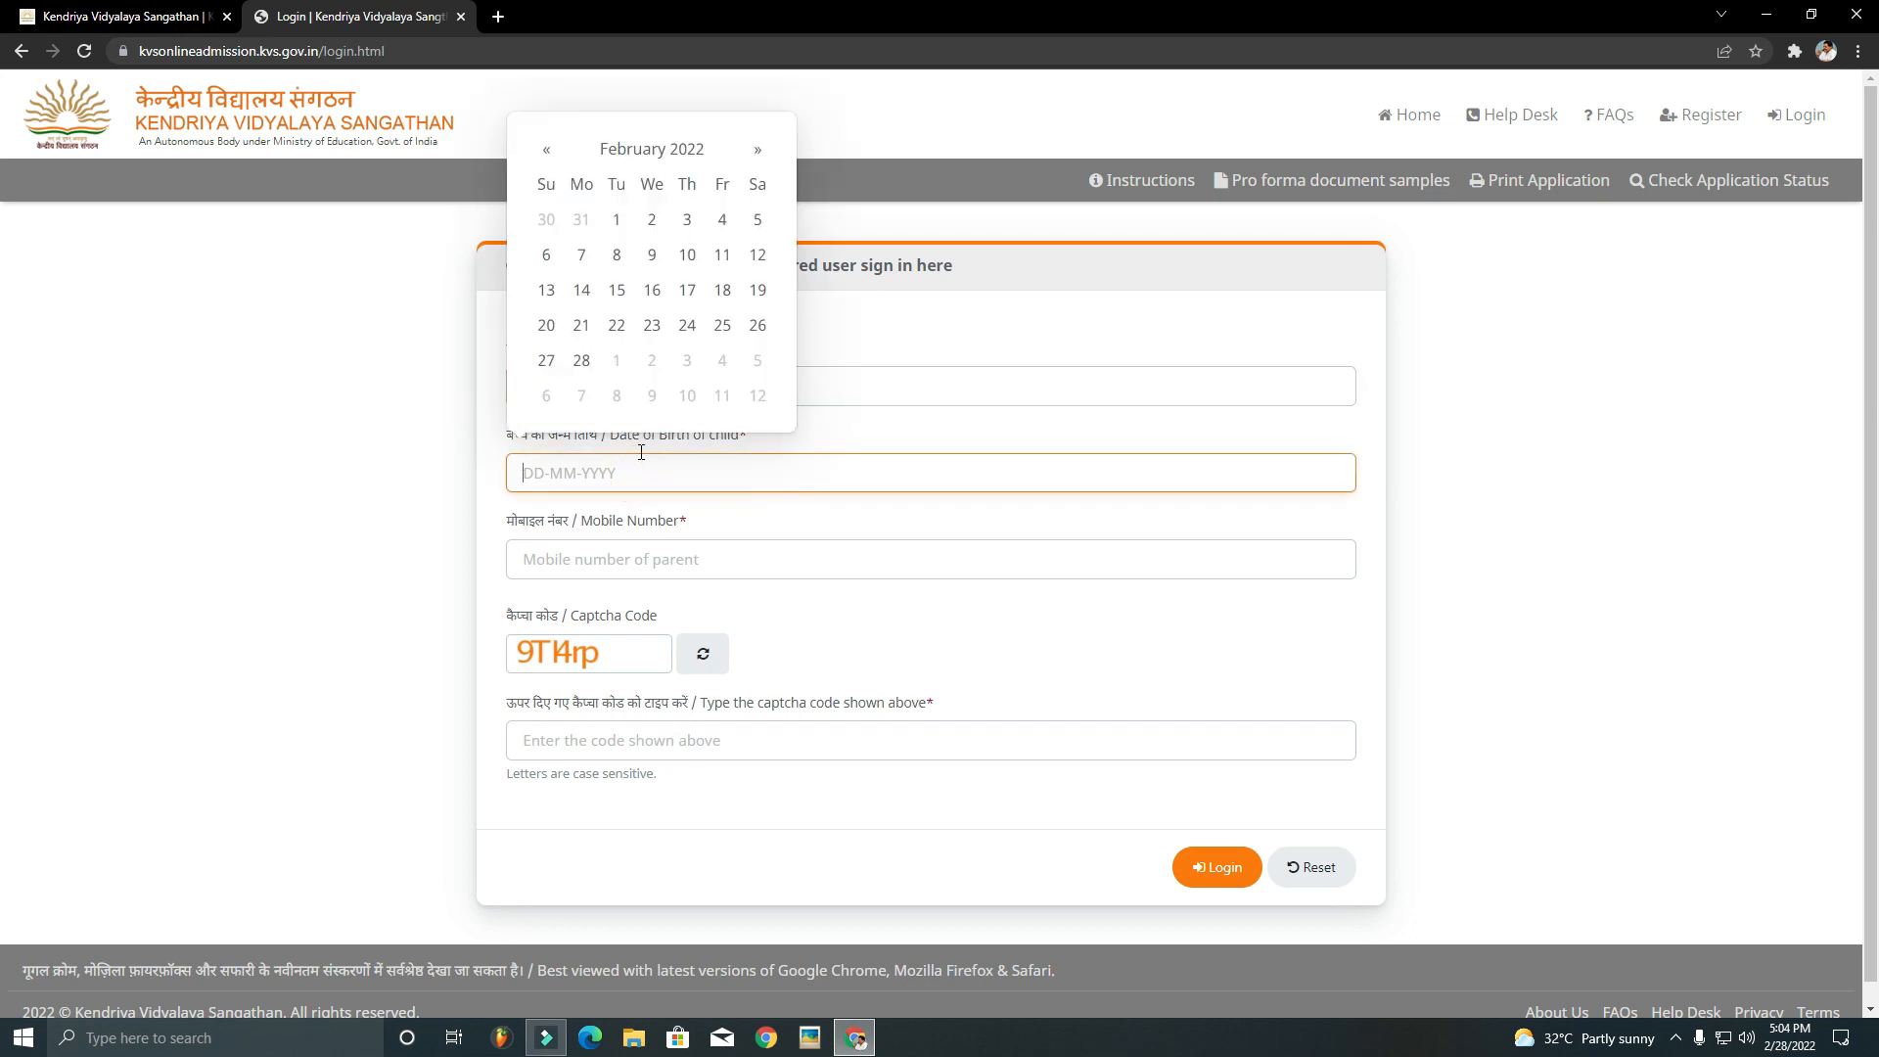
click(616, 290)
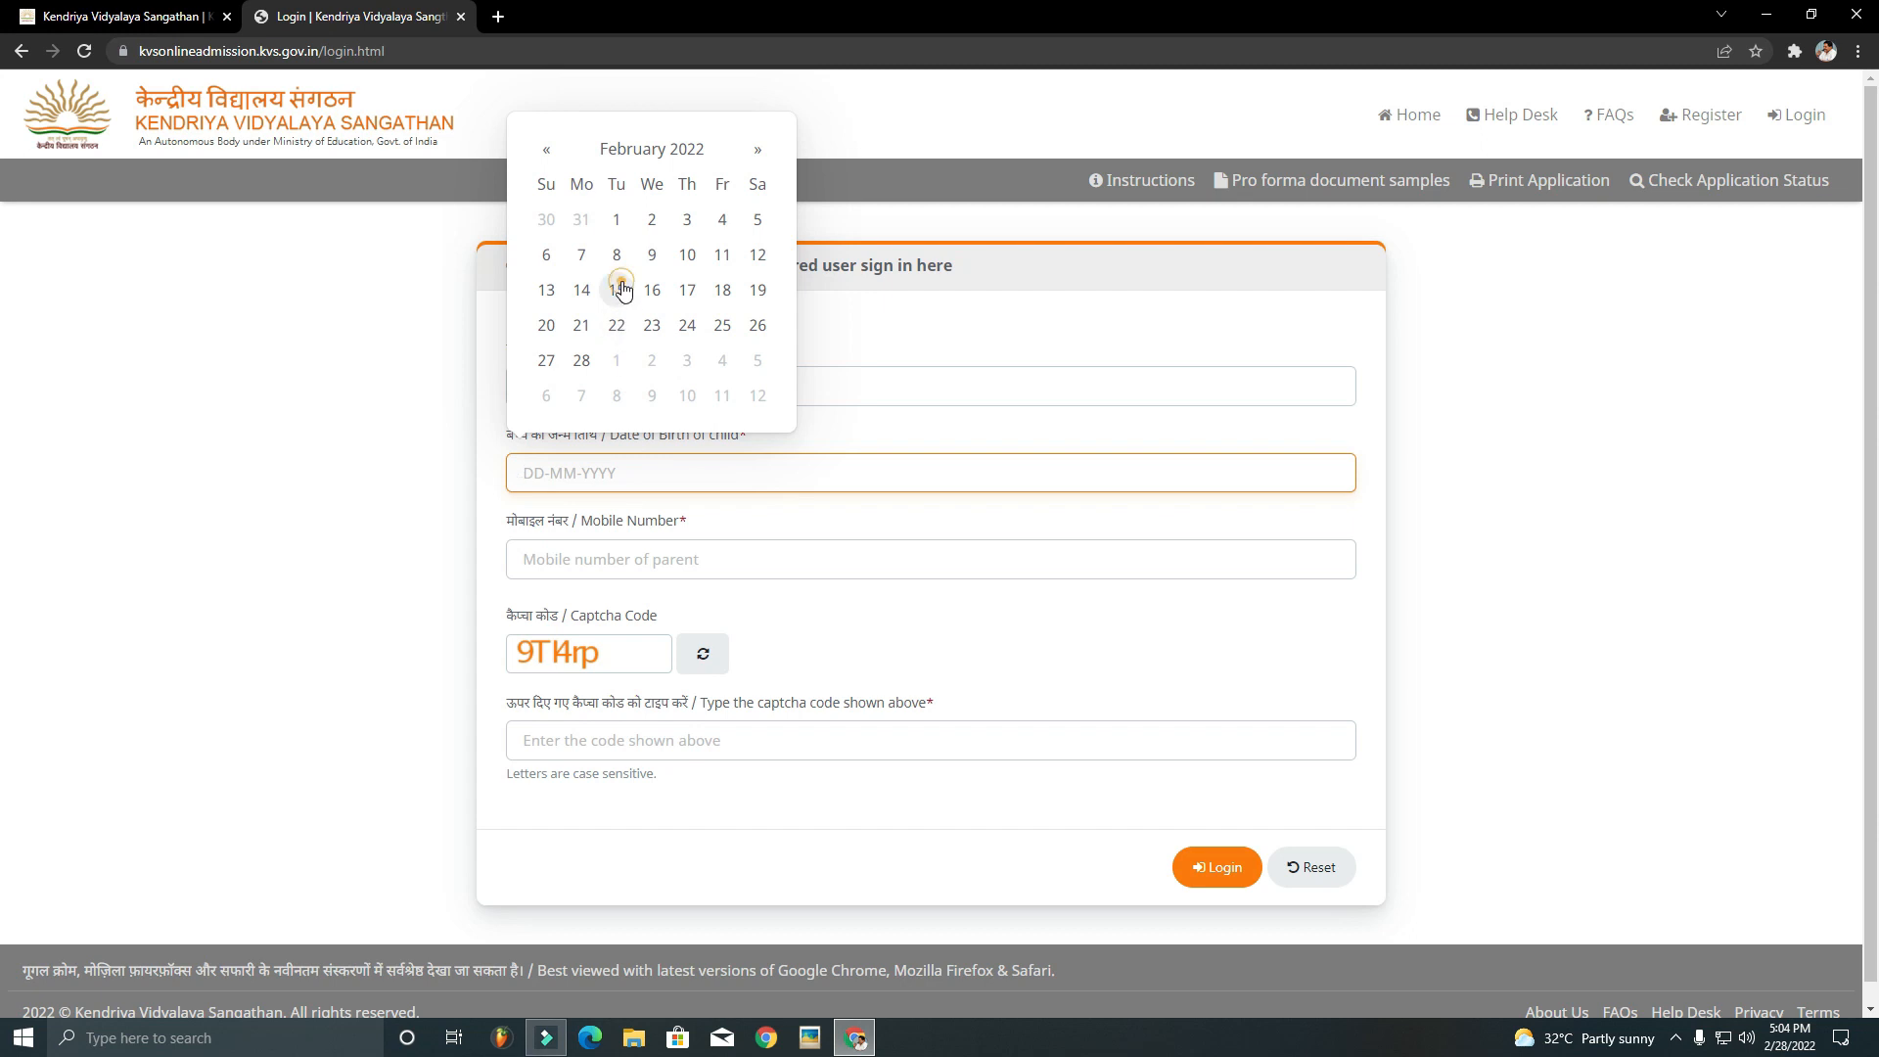
click(561, 477)
key(BackSpace)
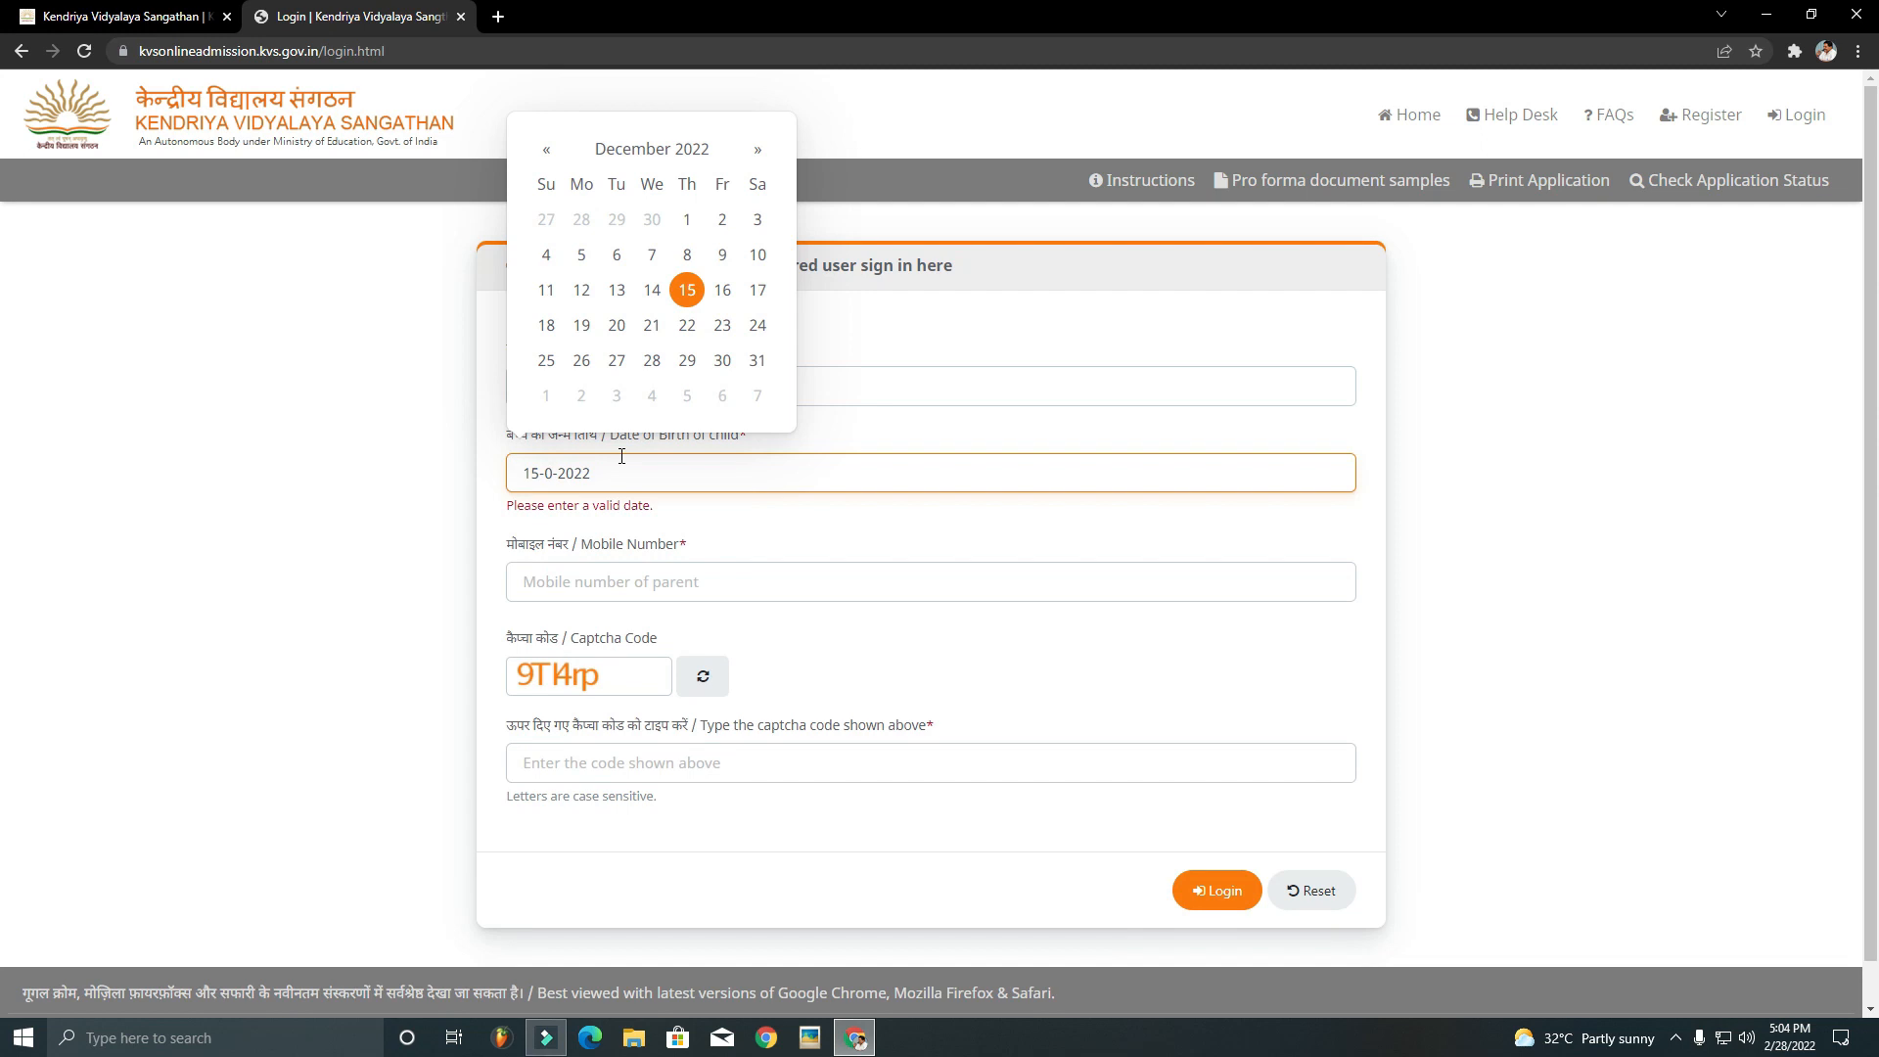
text(3)
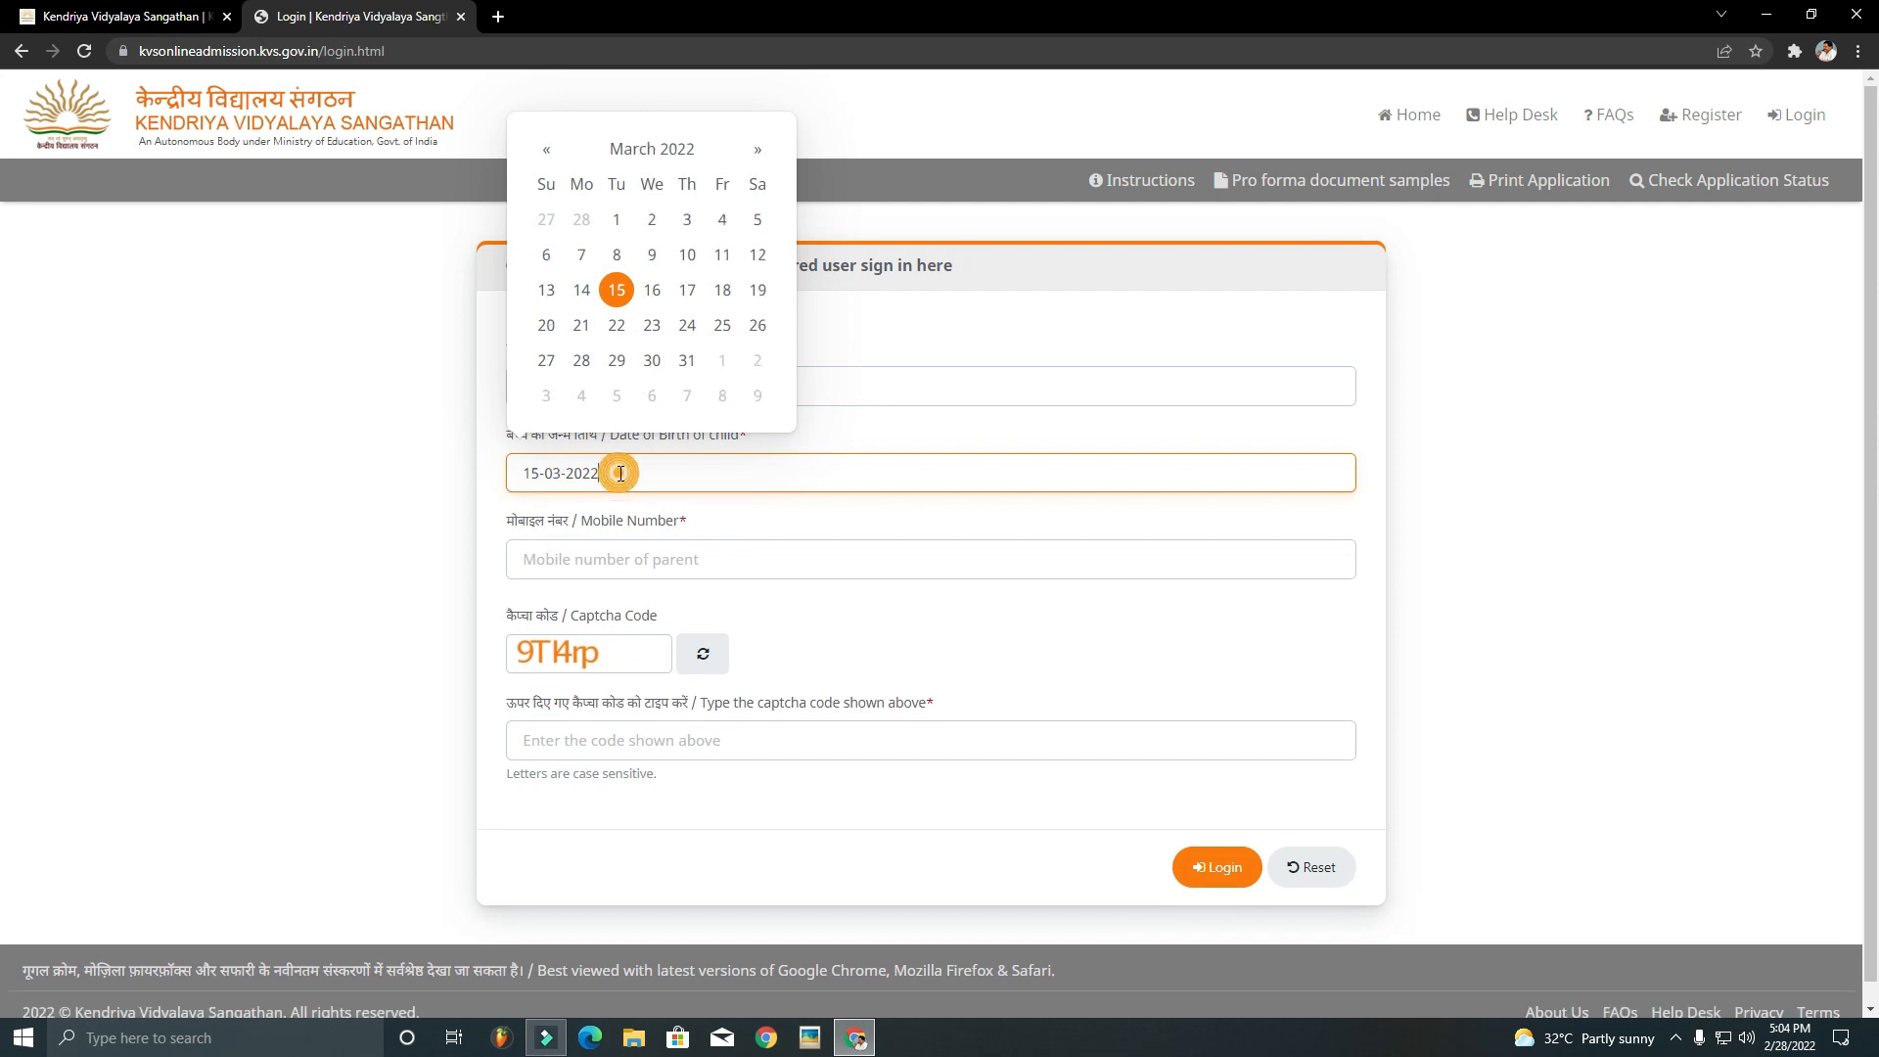
key(BackSpace)
key(BackSpace)
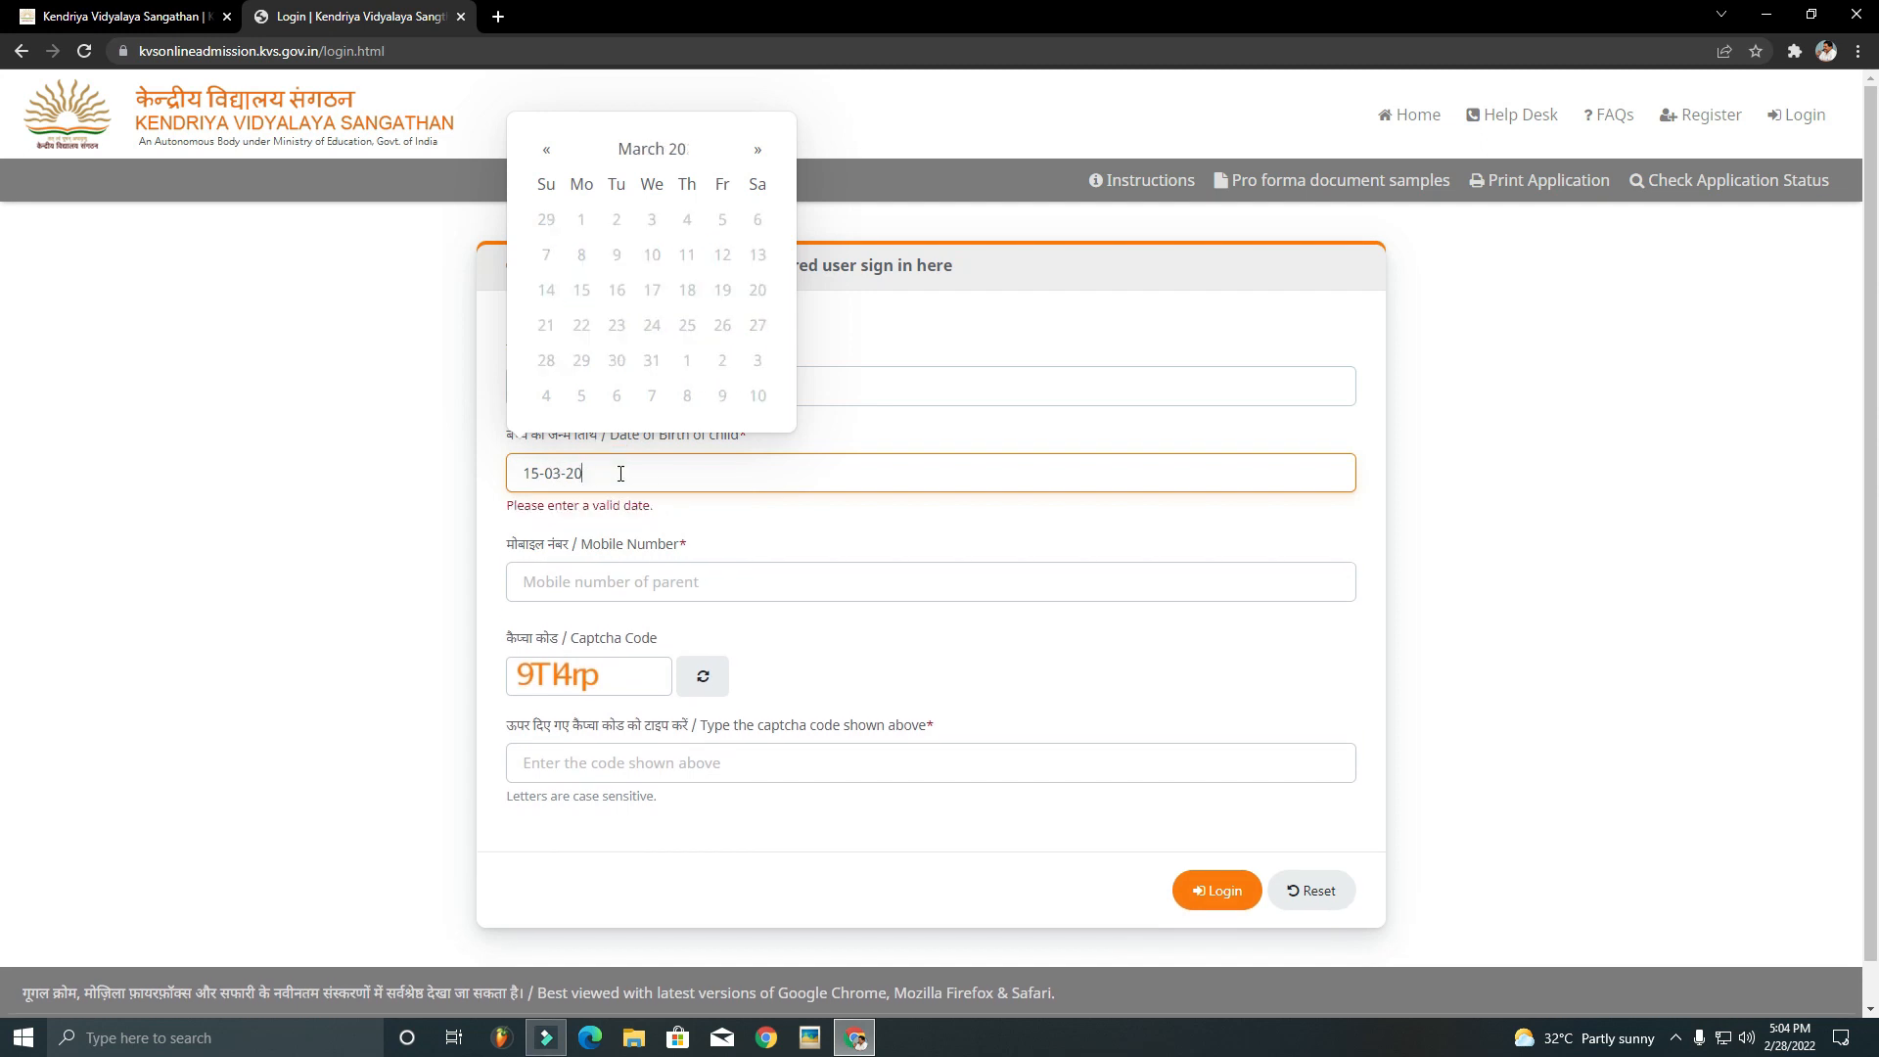
text(1)
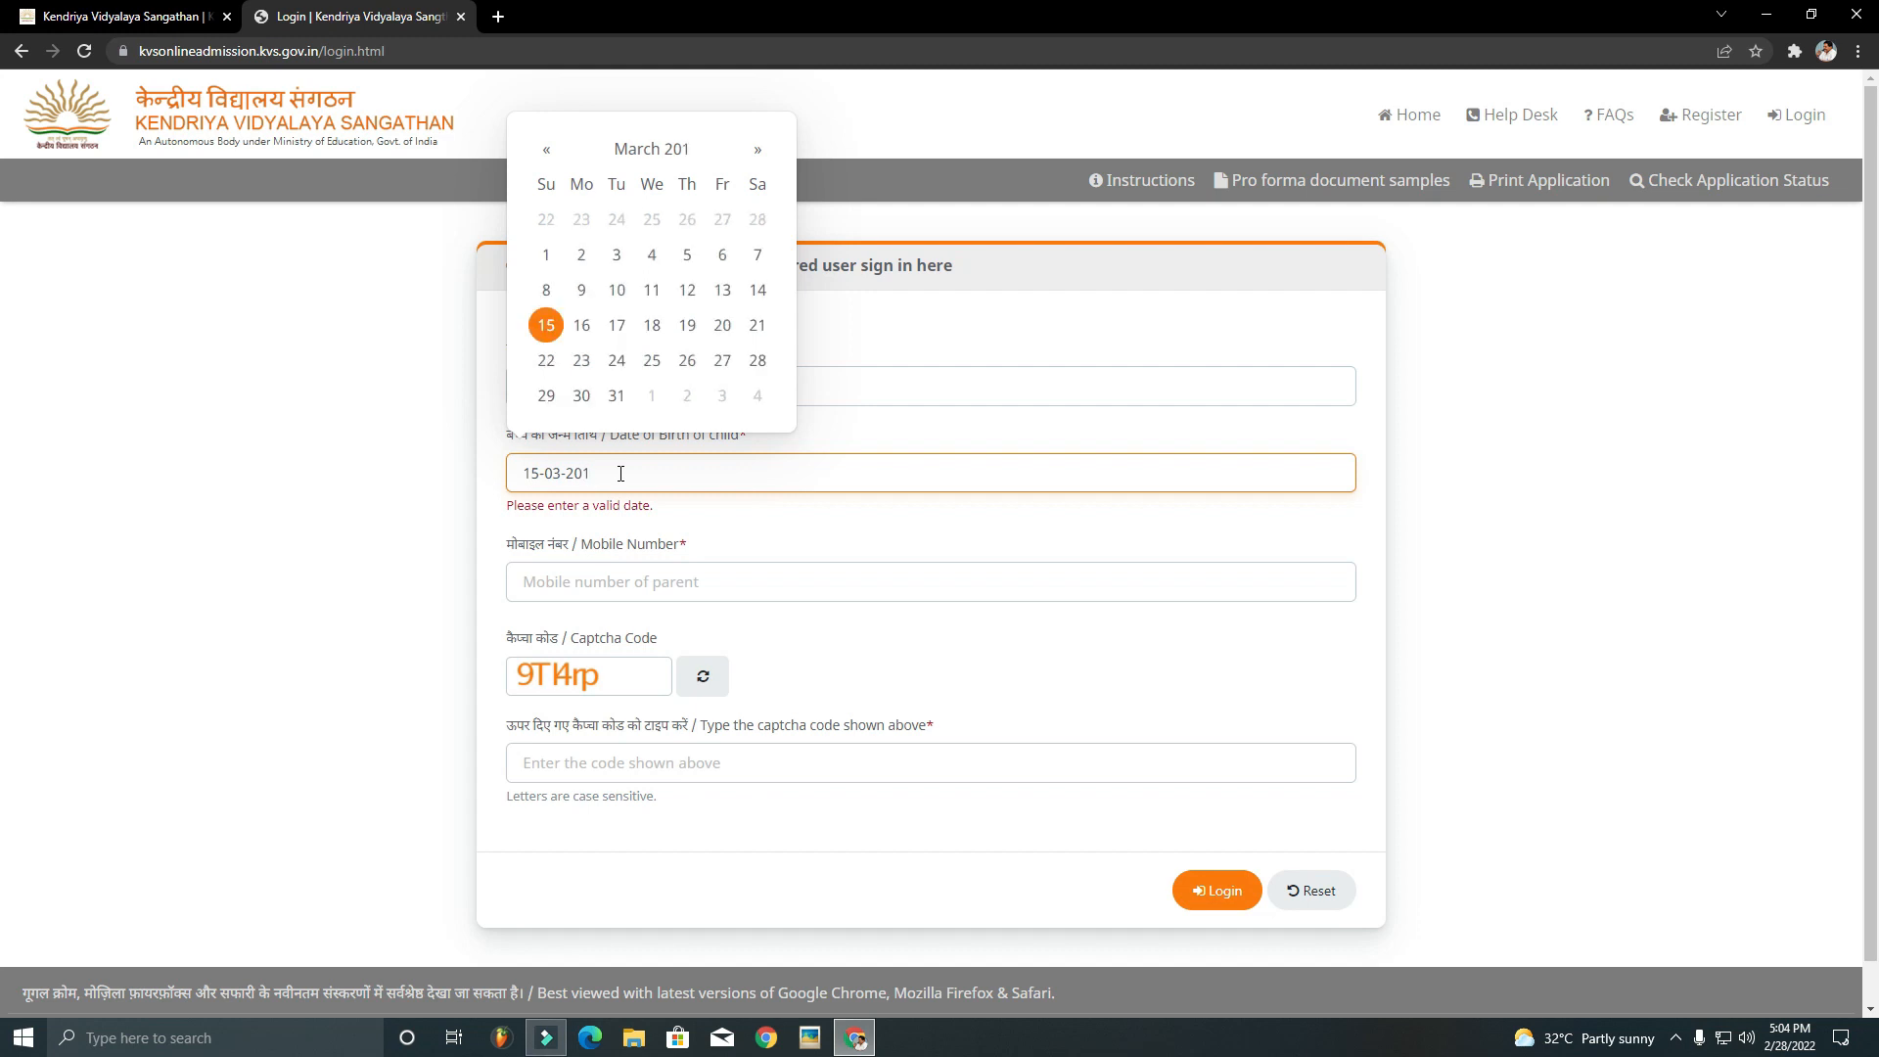
text(8)
key(BackSpace)
text(5)
click(432, 517)
click(708, 556)
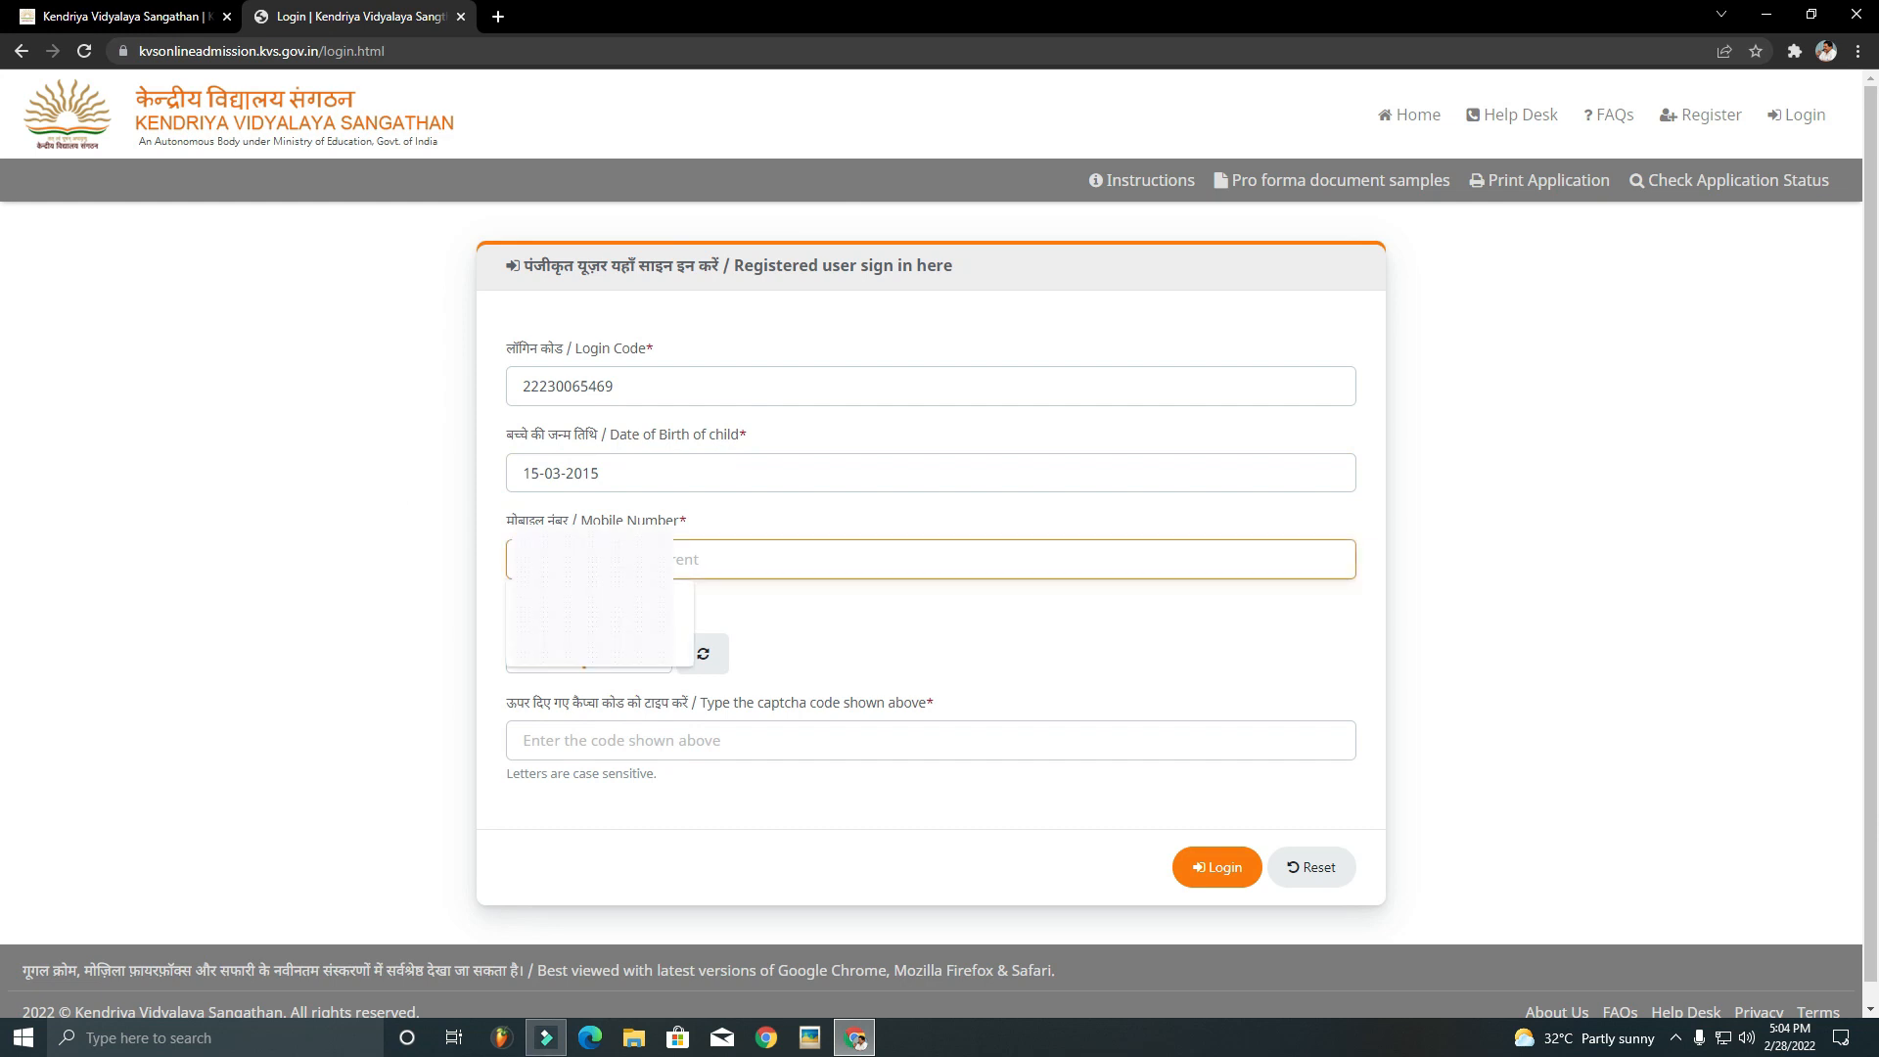
- Fill in the saved mobile number and a refreshed captcha code, then log in
click(597, 607)
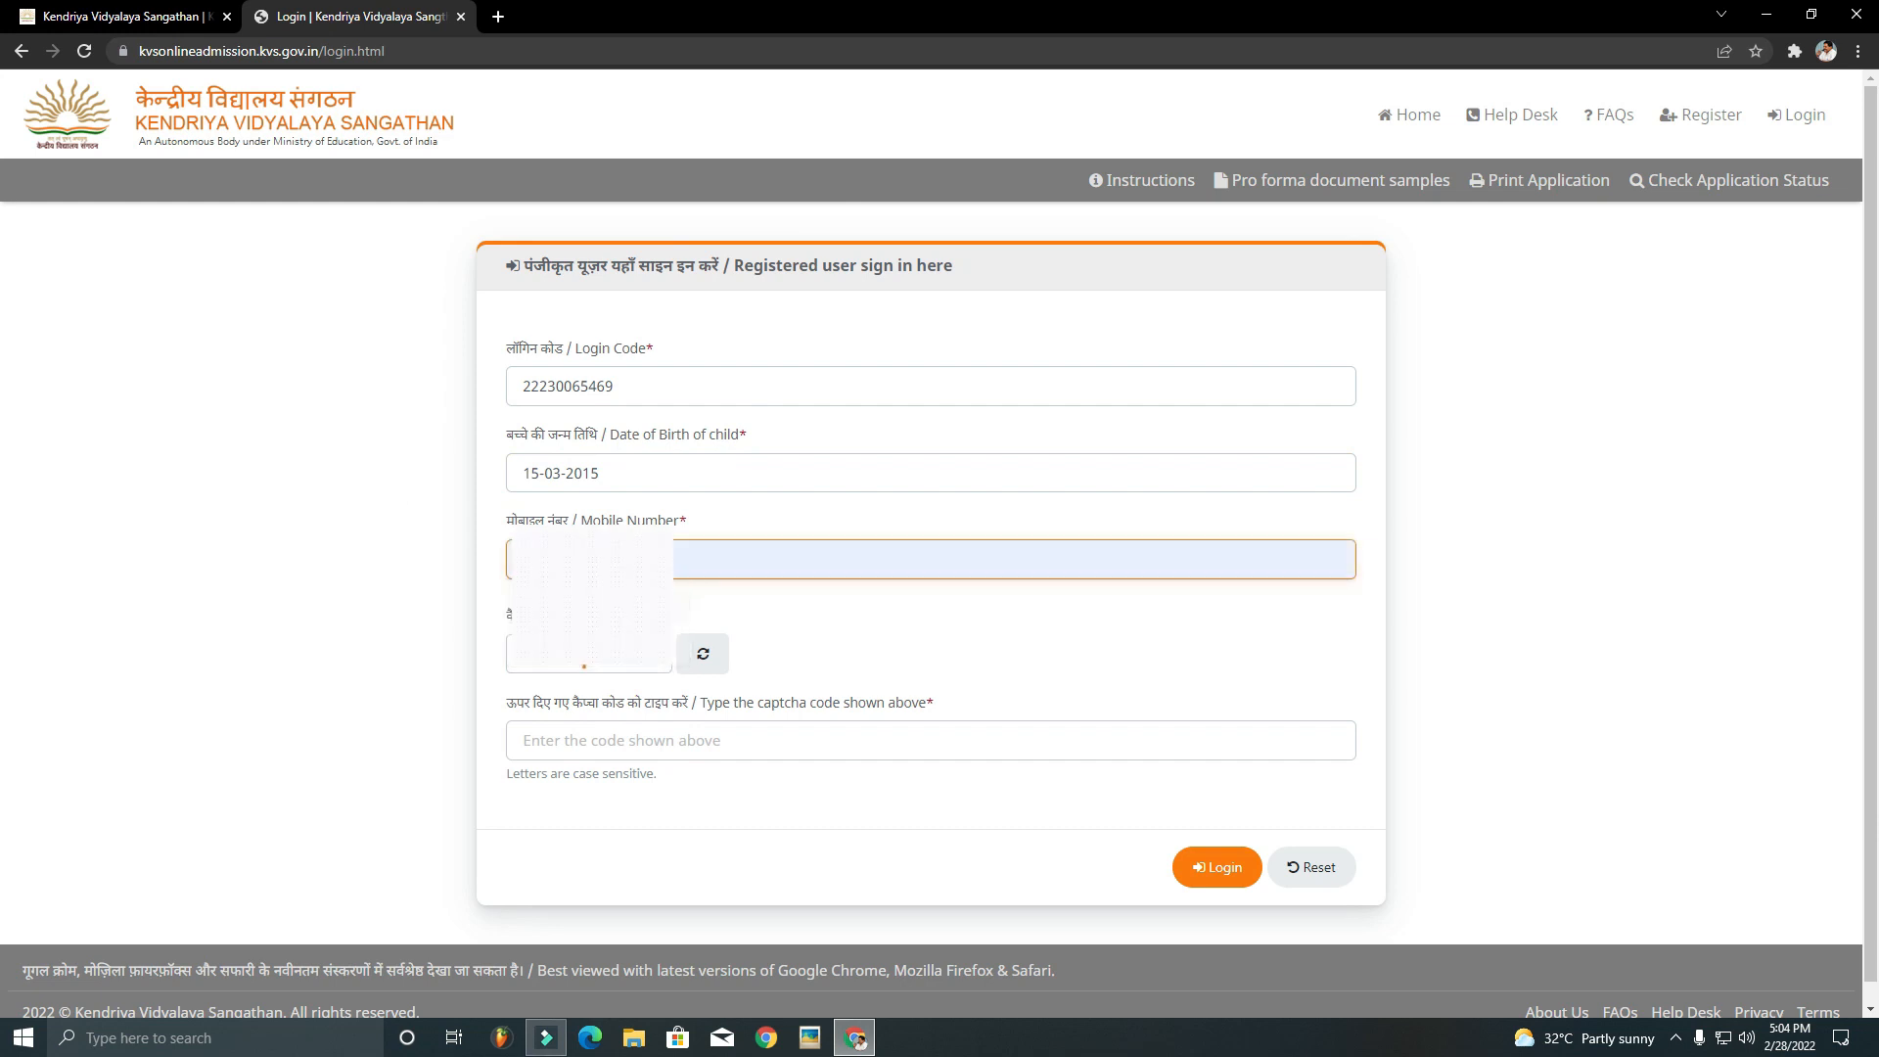
click(431, 619)
scroll(426, 624, down, 1)
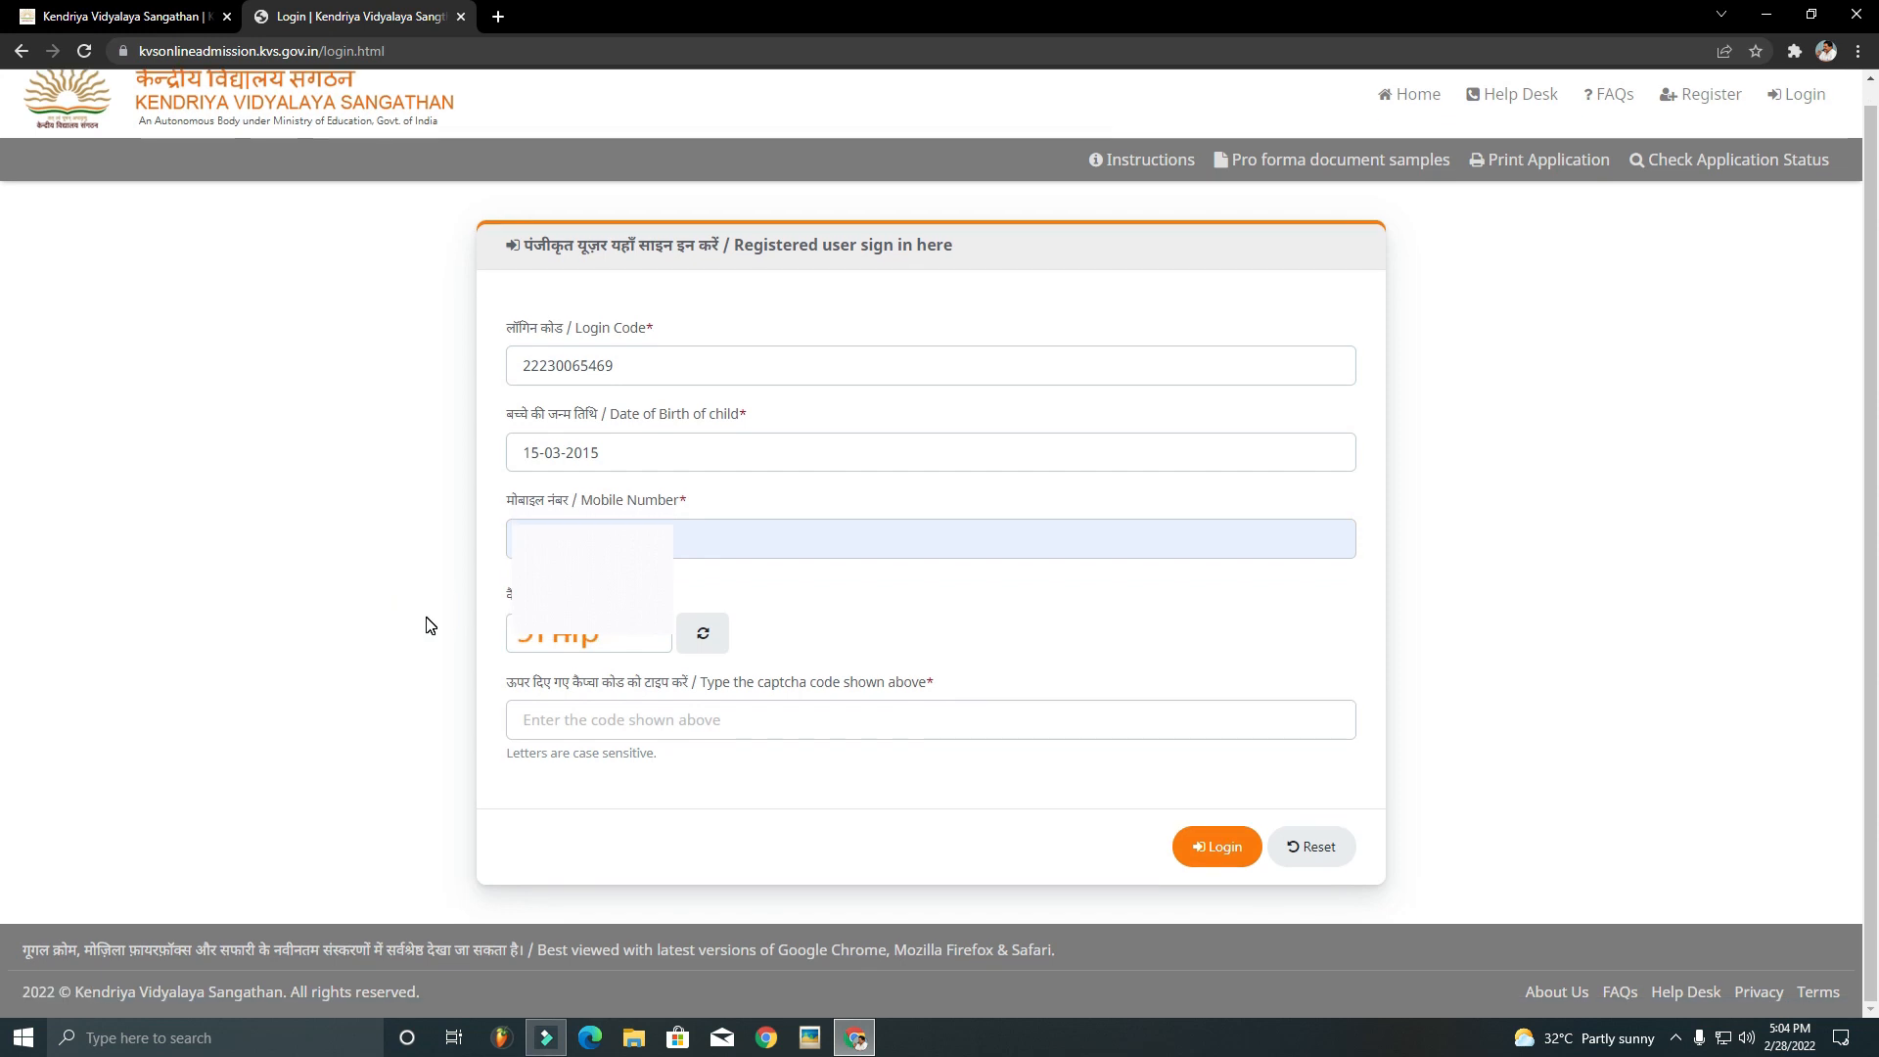
click(701, 638)
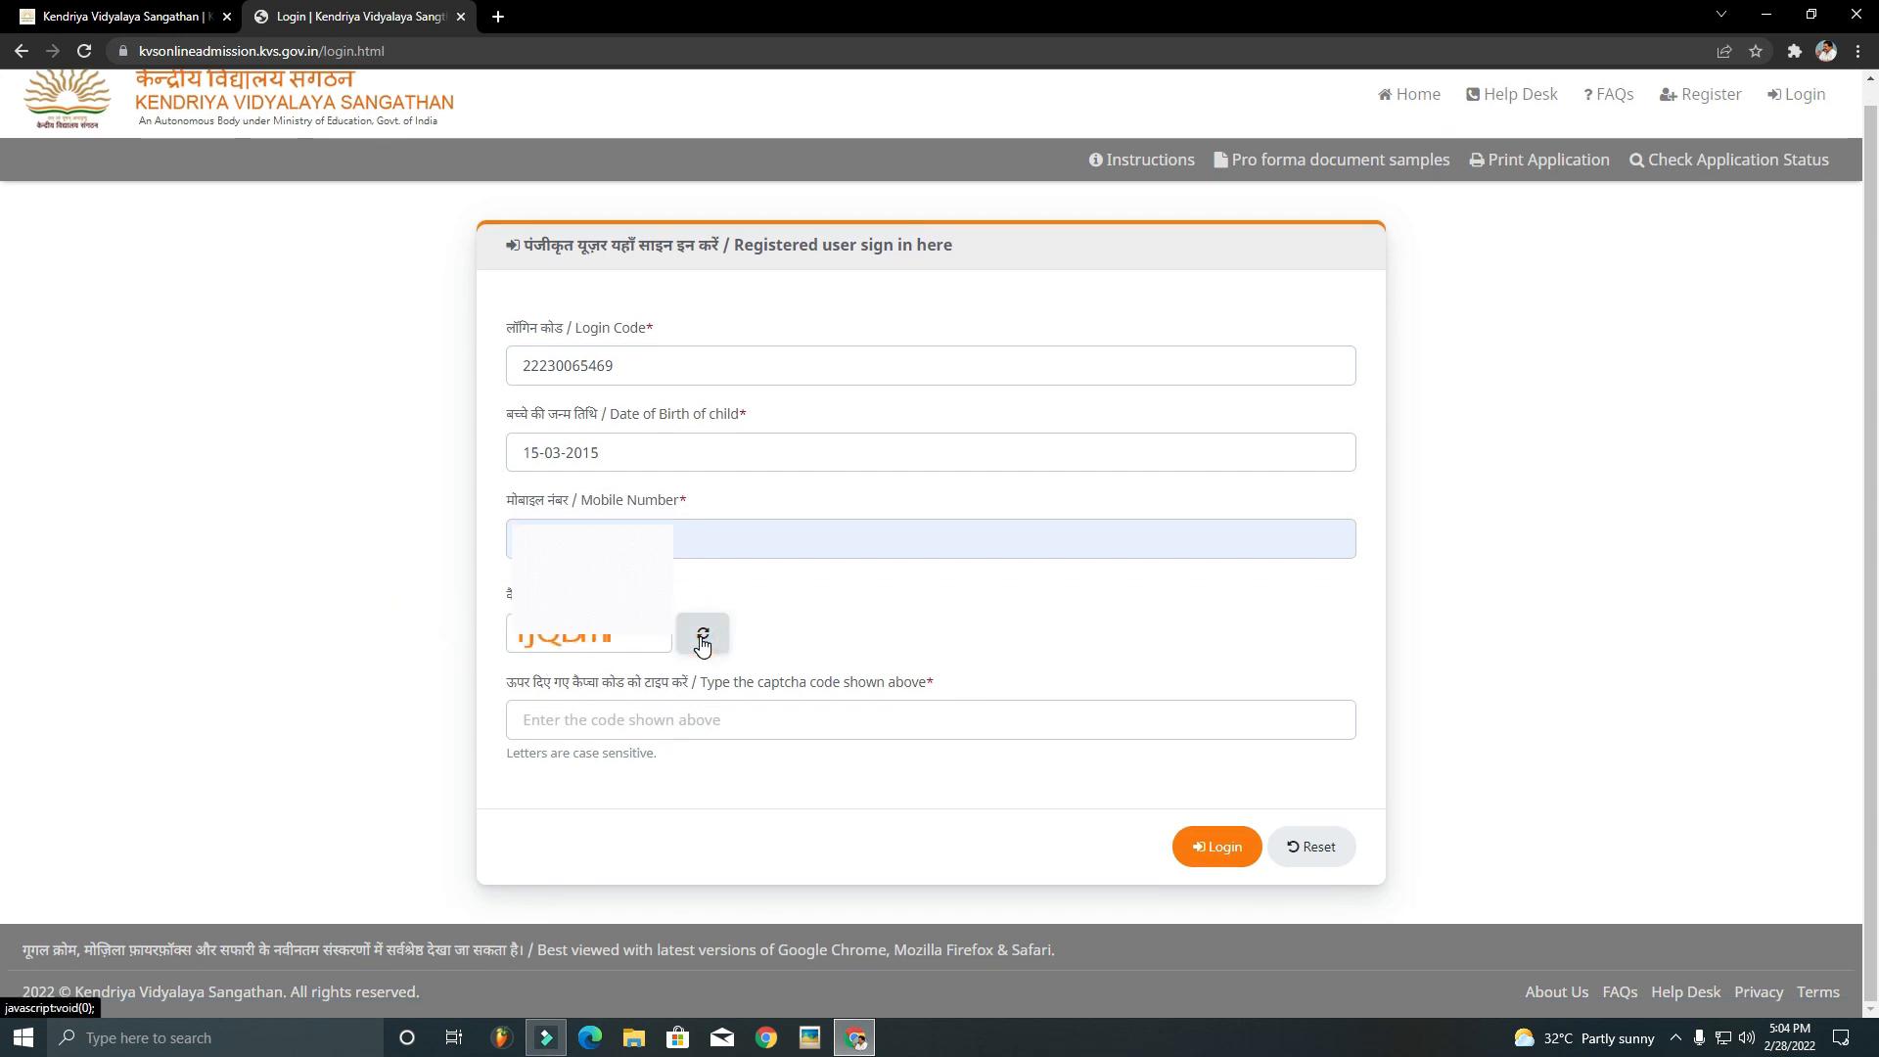
click(580, 717)
text(r)
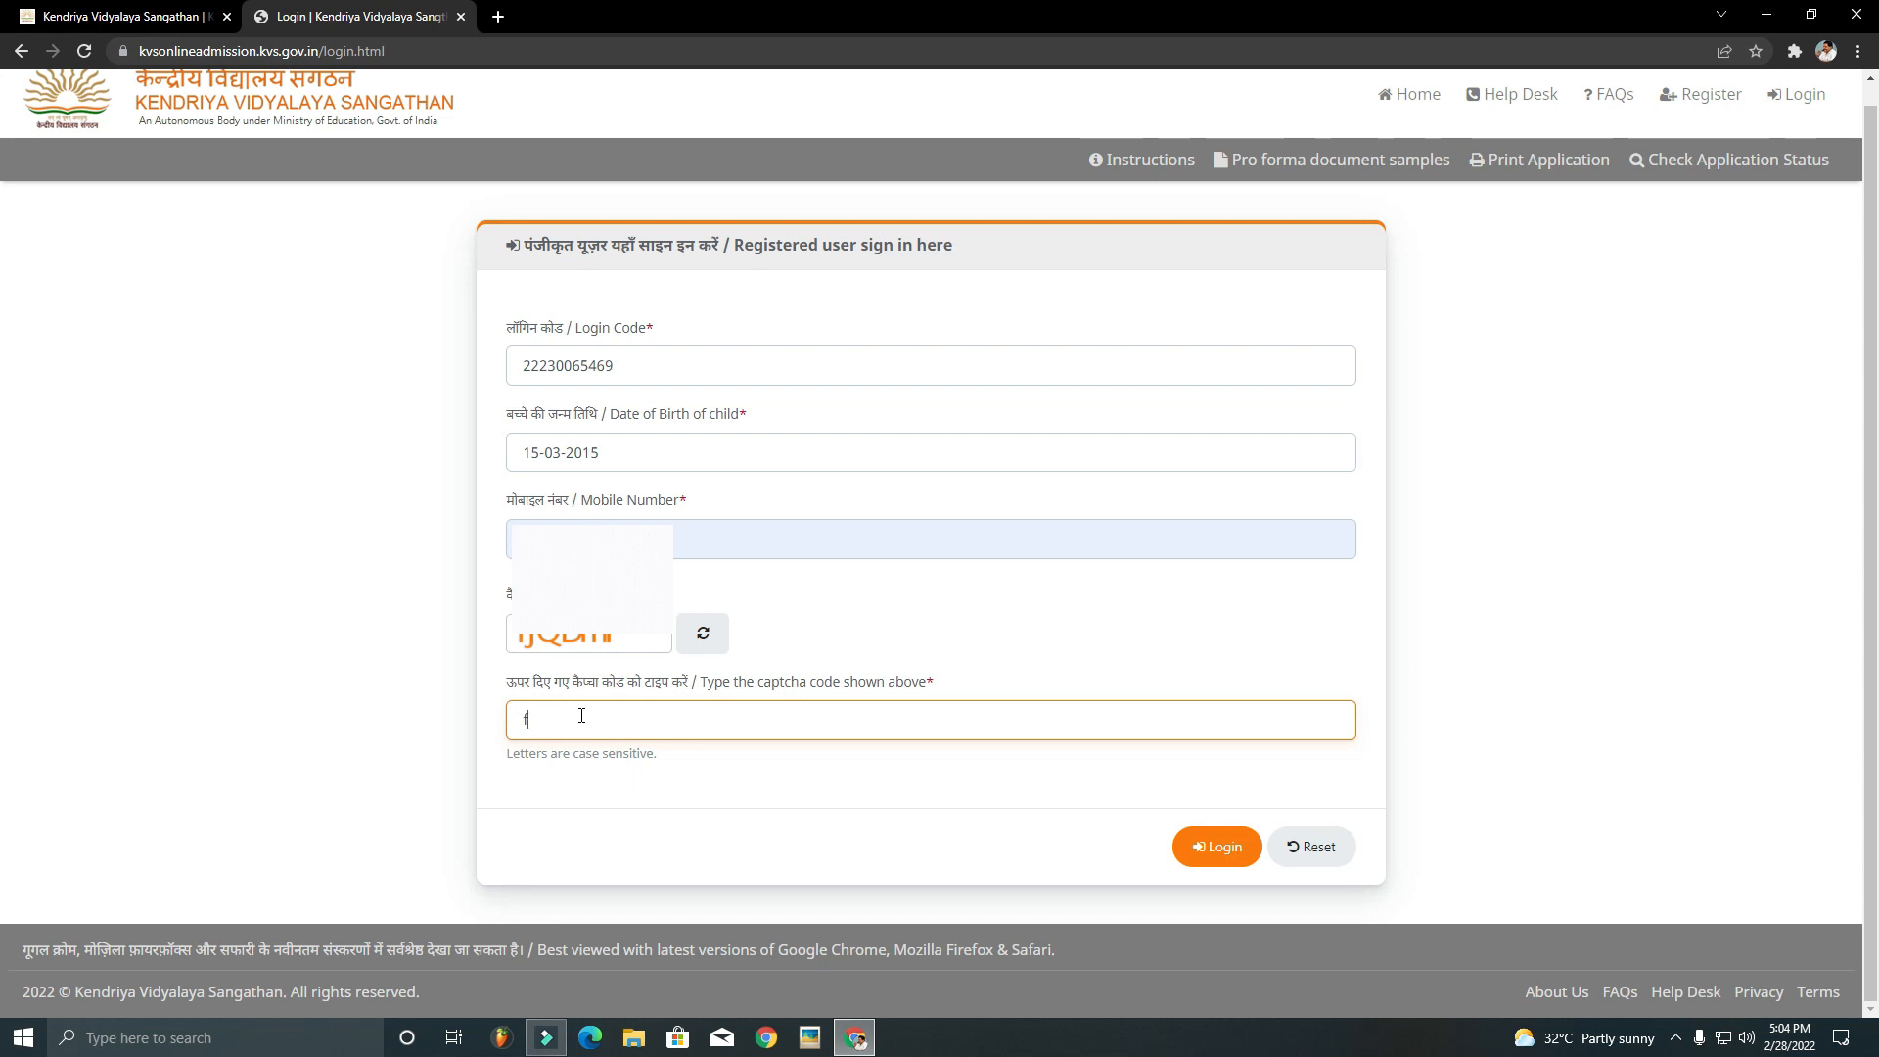
text(jQDmf)
click(1230, 857)
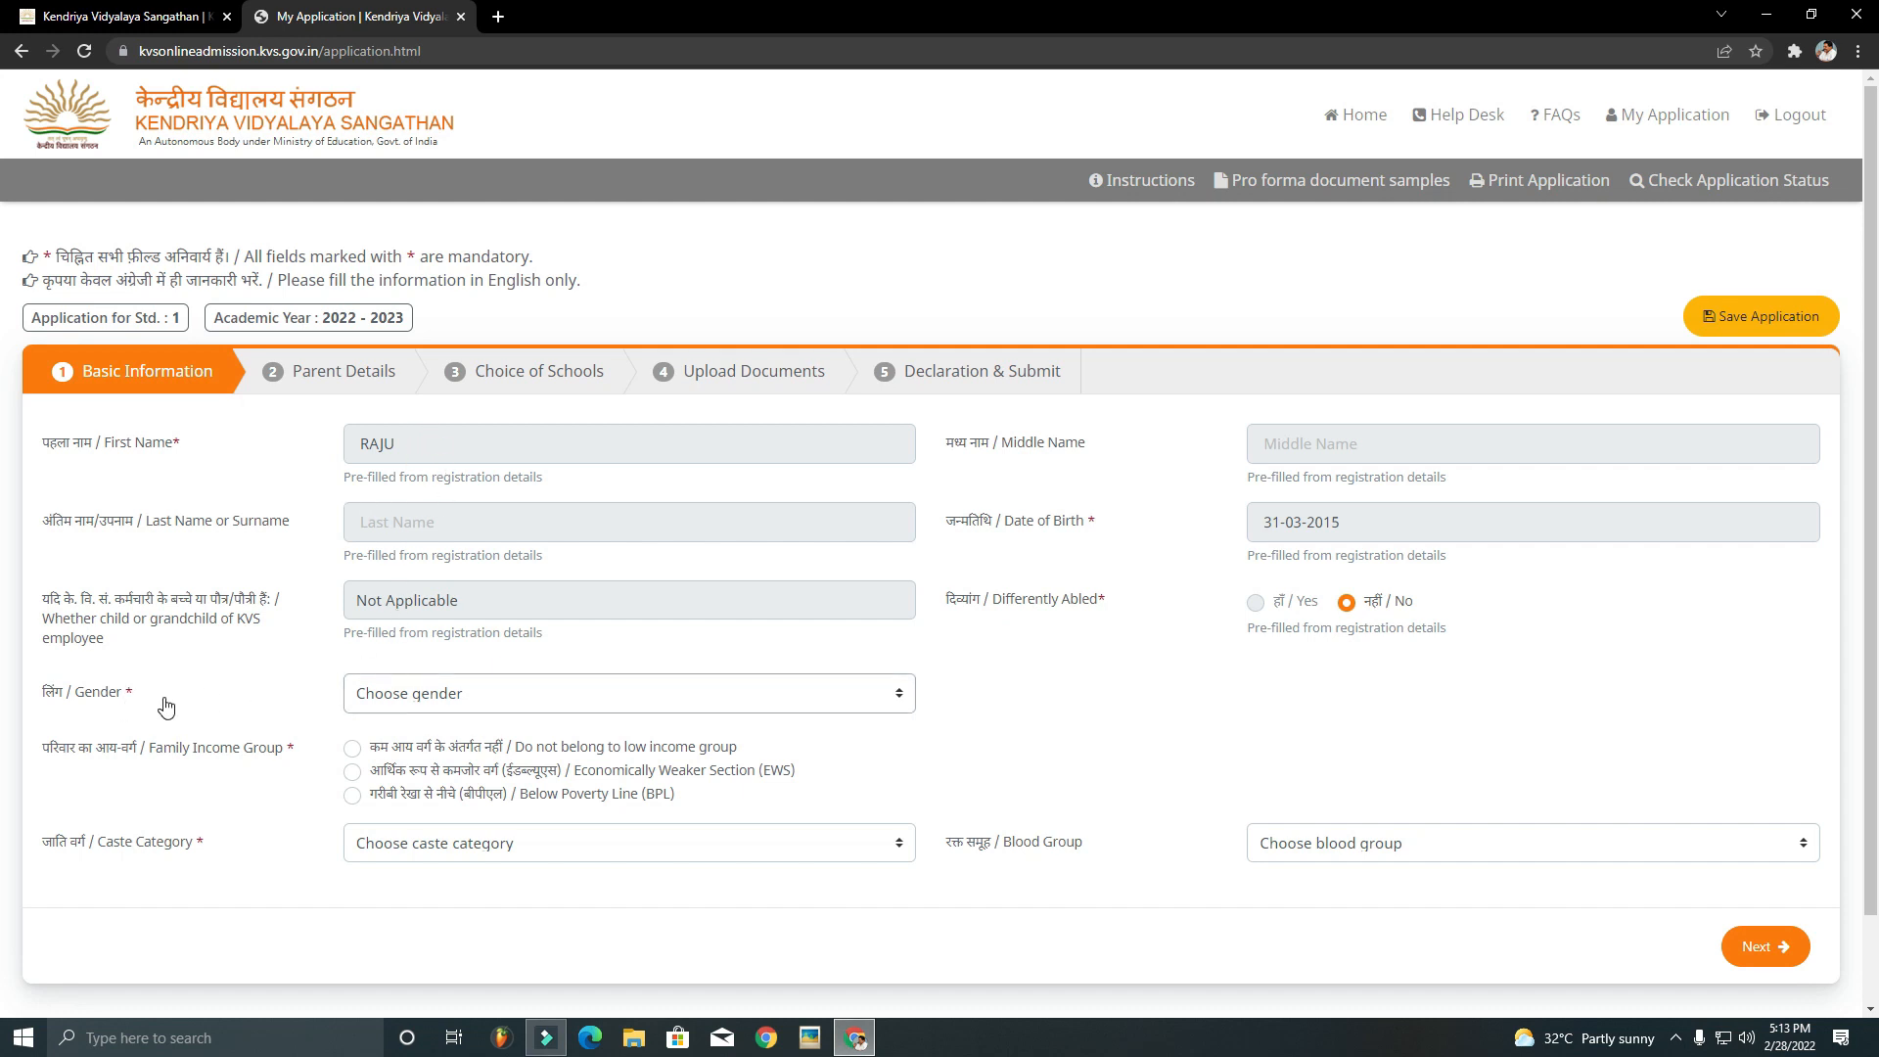
- Set the child's gender to Male
click(452, 696)
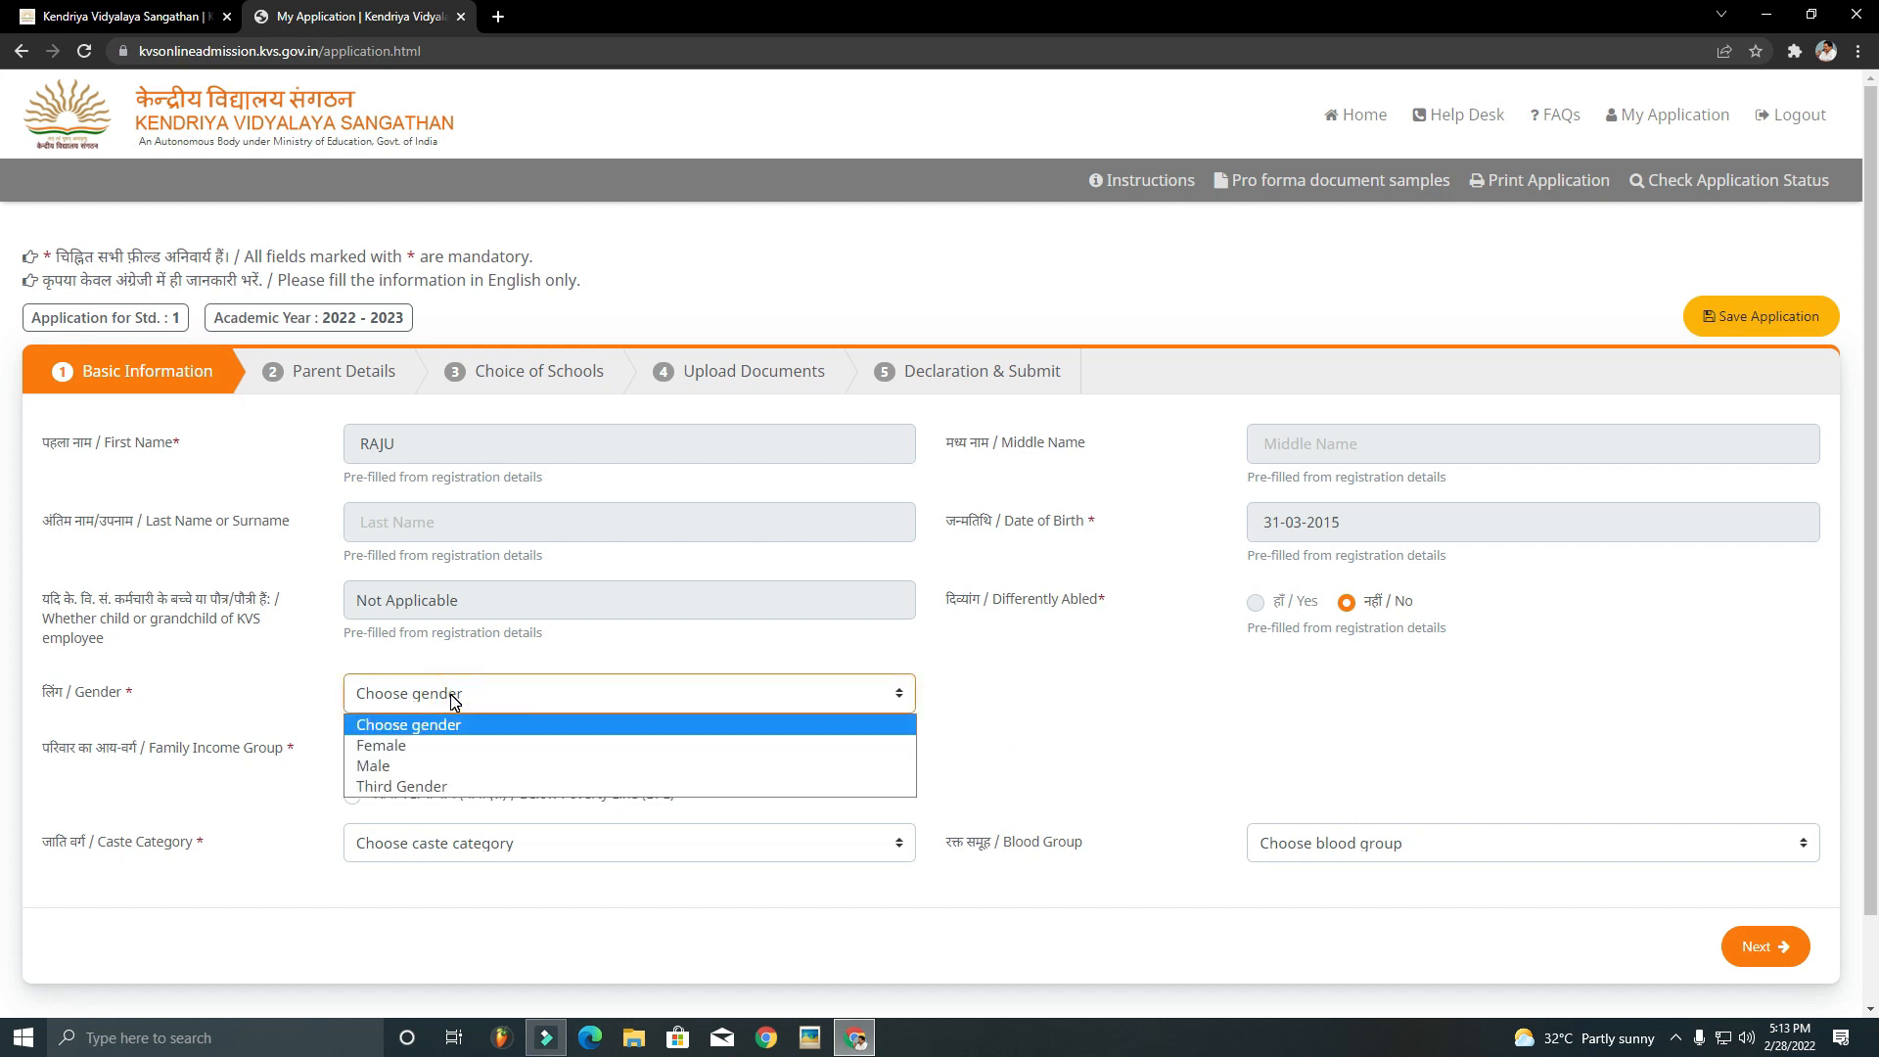
click(392, 766)
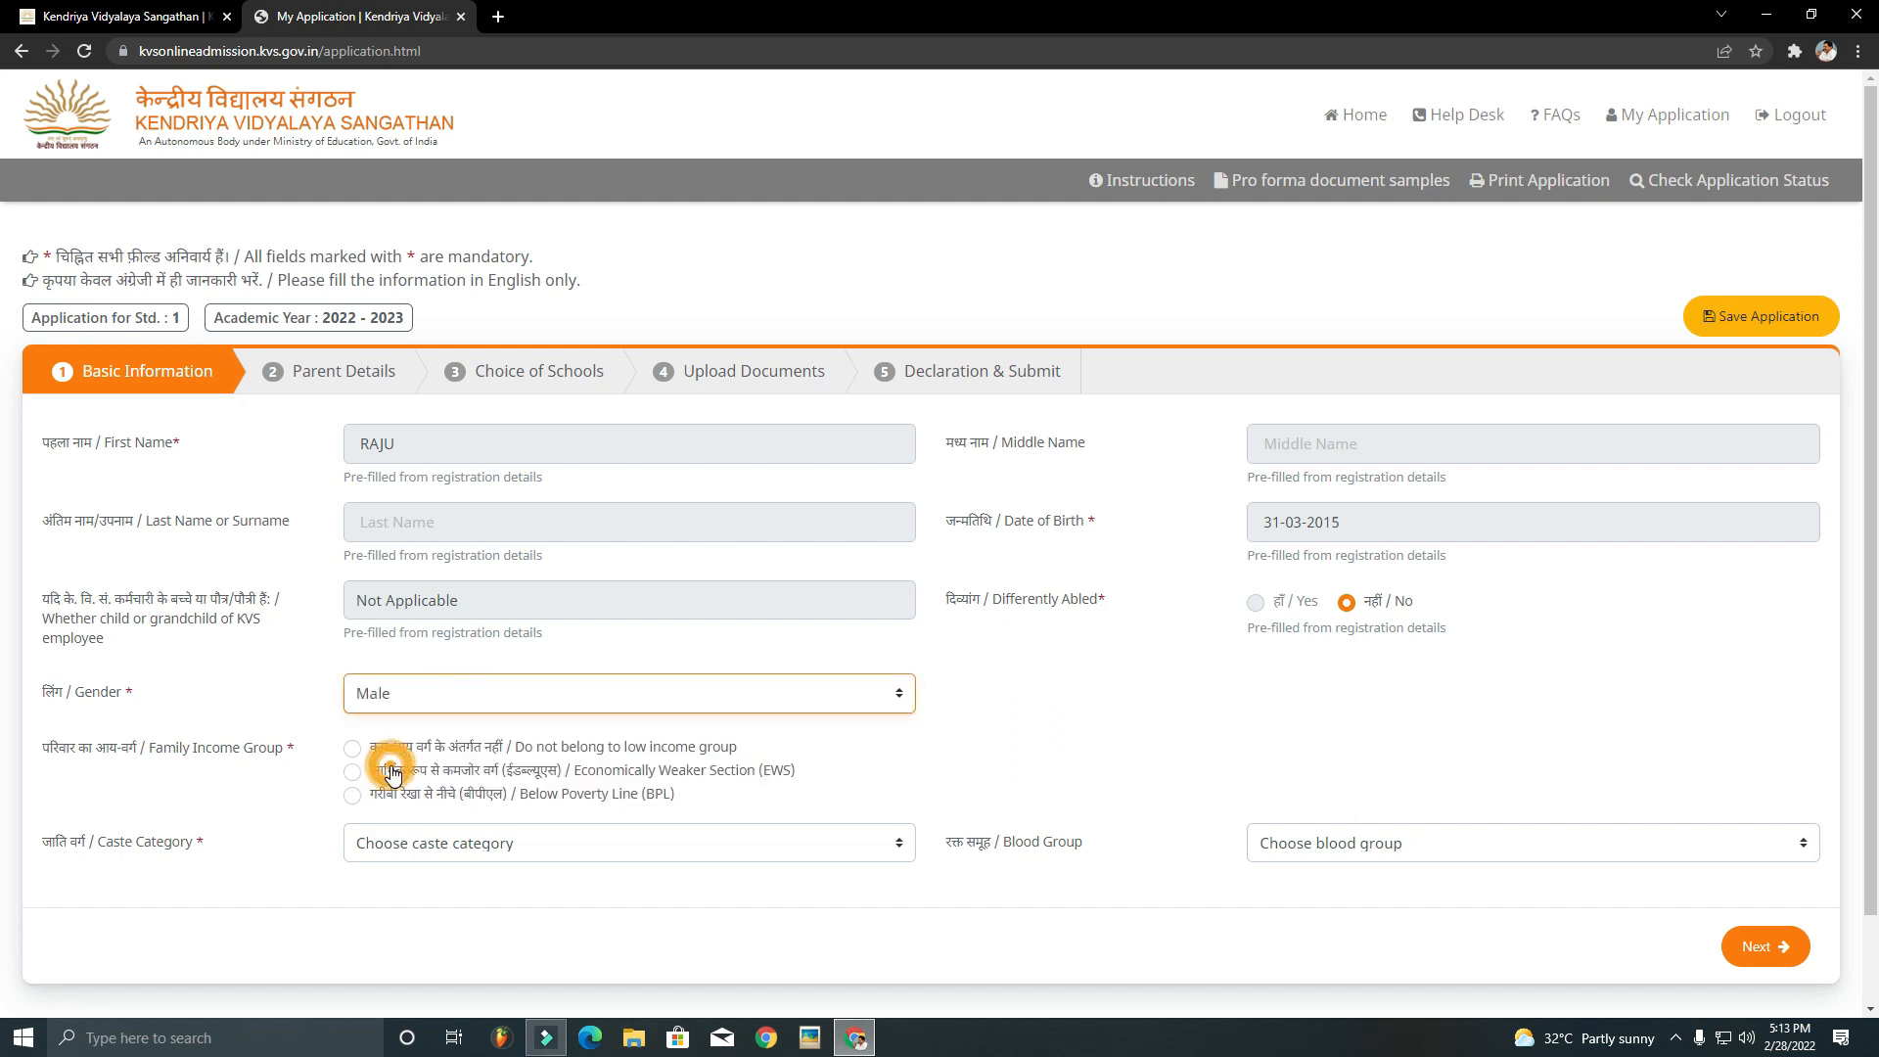
scroll(391, 724, down, 1)
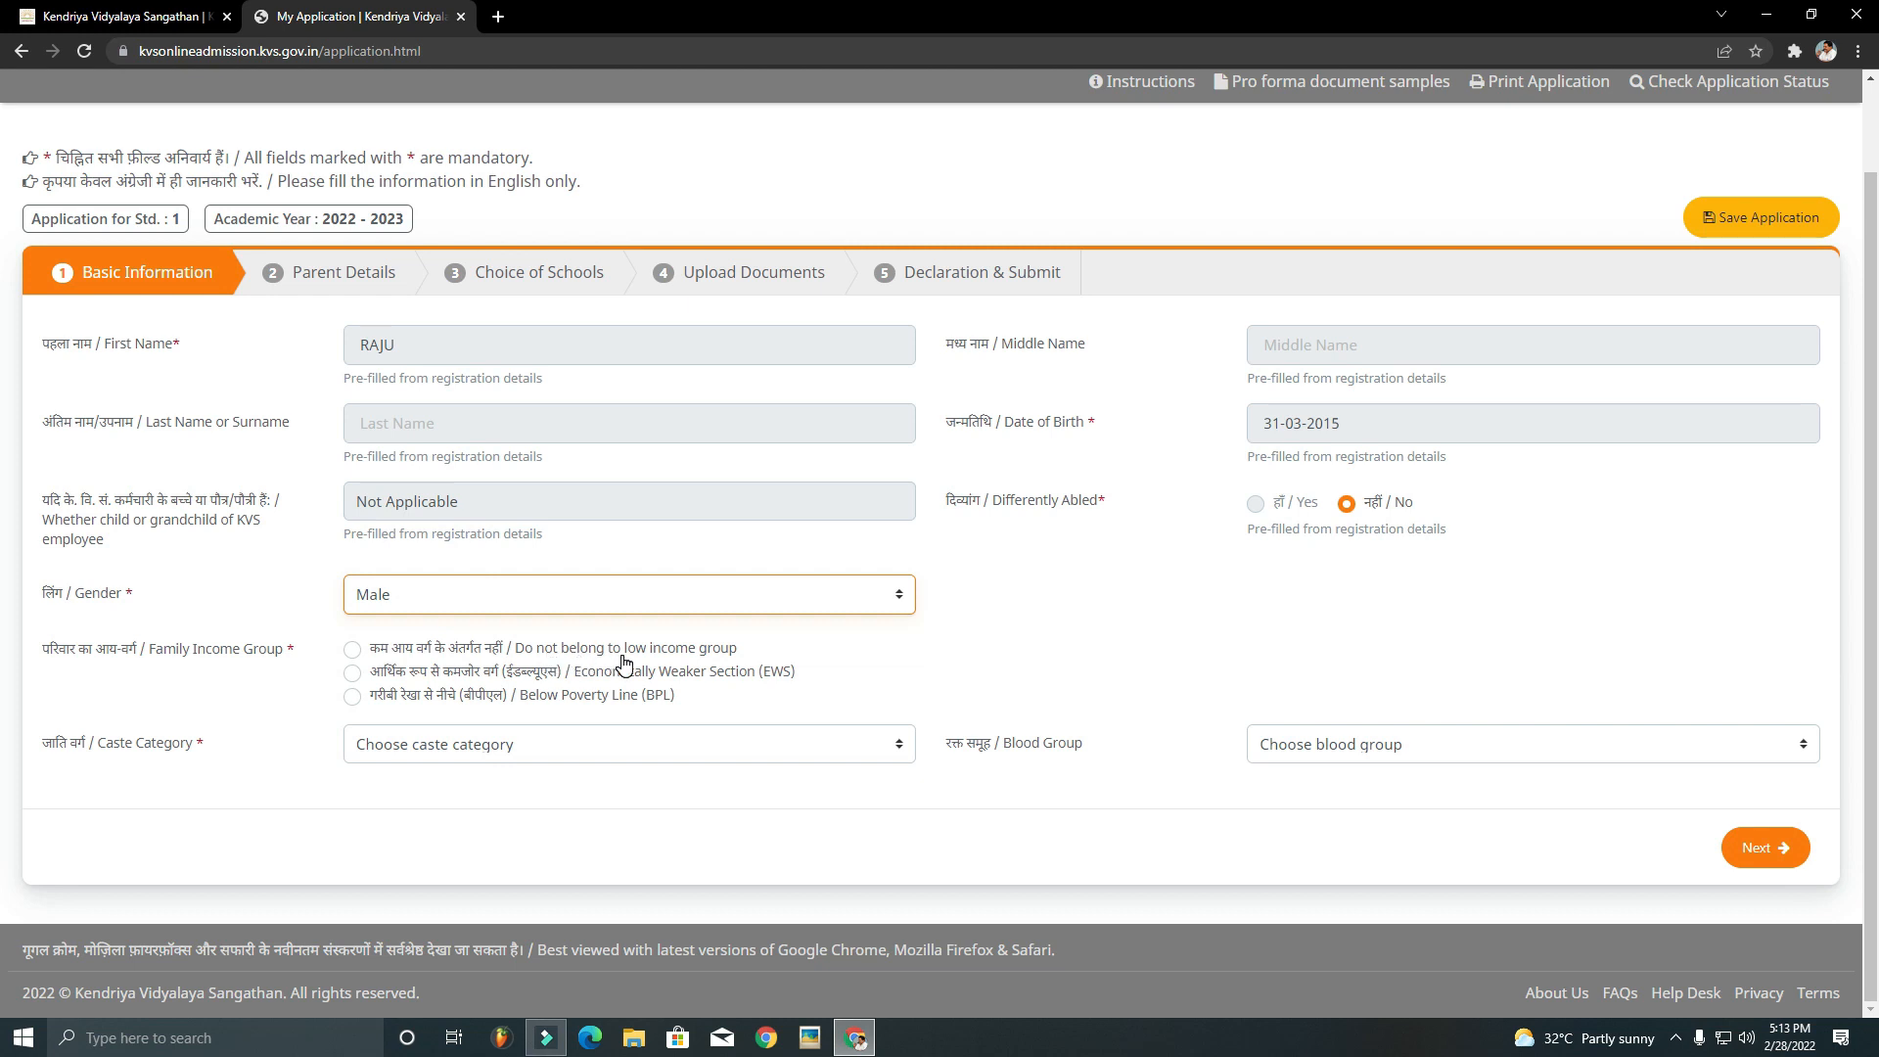
- Choose Economically Weaker Section (EWS) as the family income group and visit its certificate fields
click(351, 649)
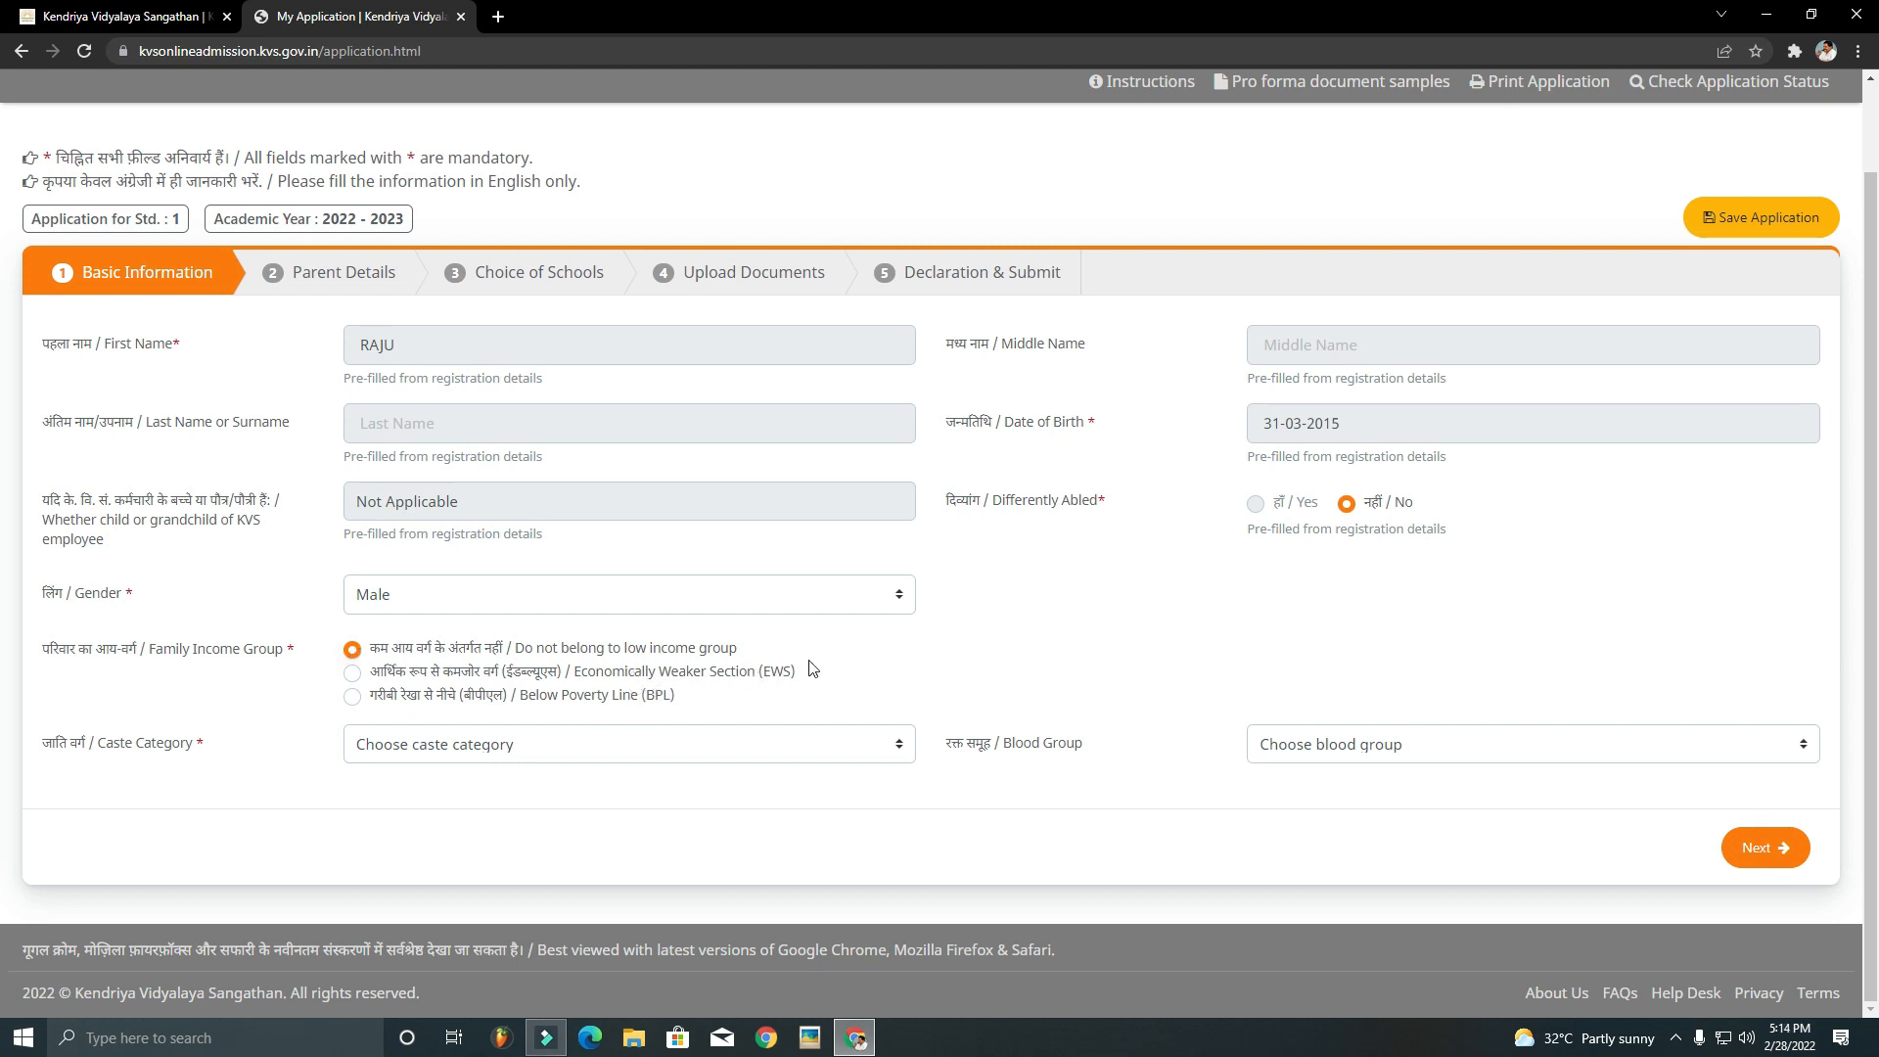
click(350, 674)
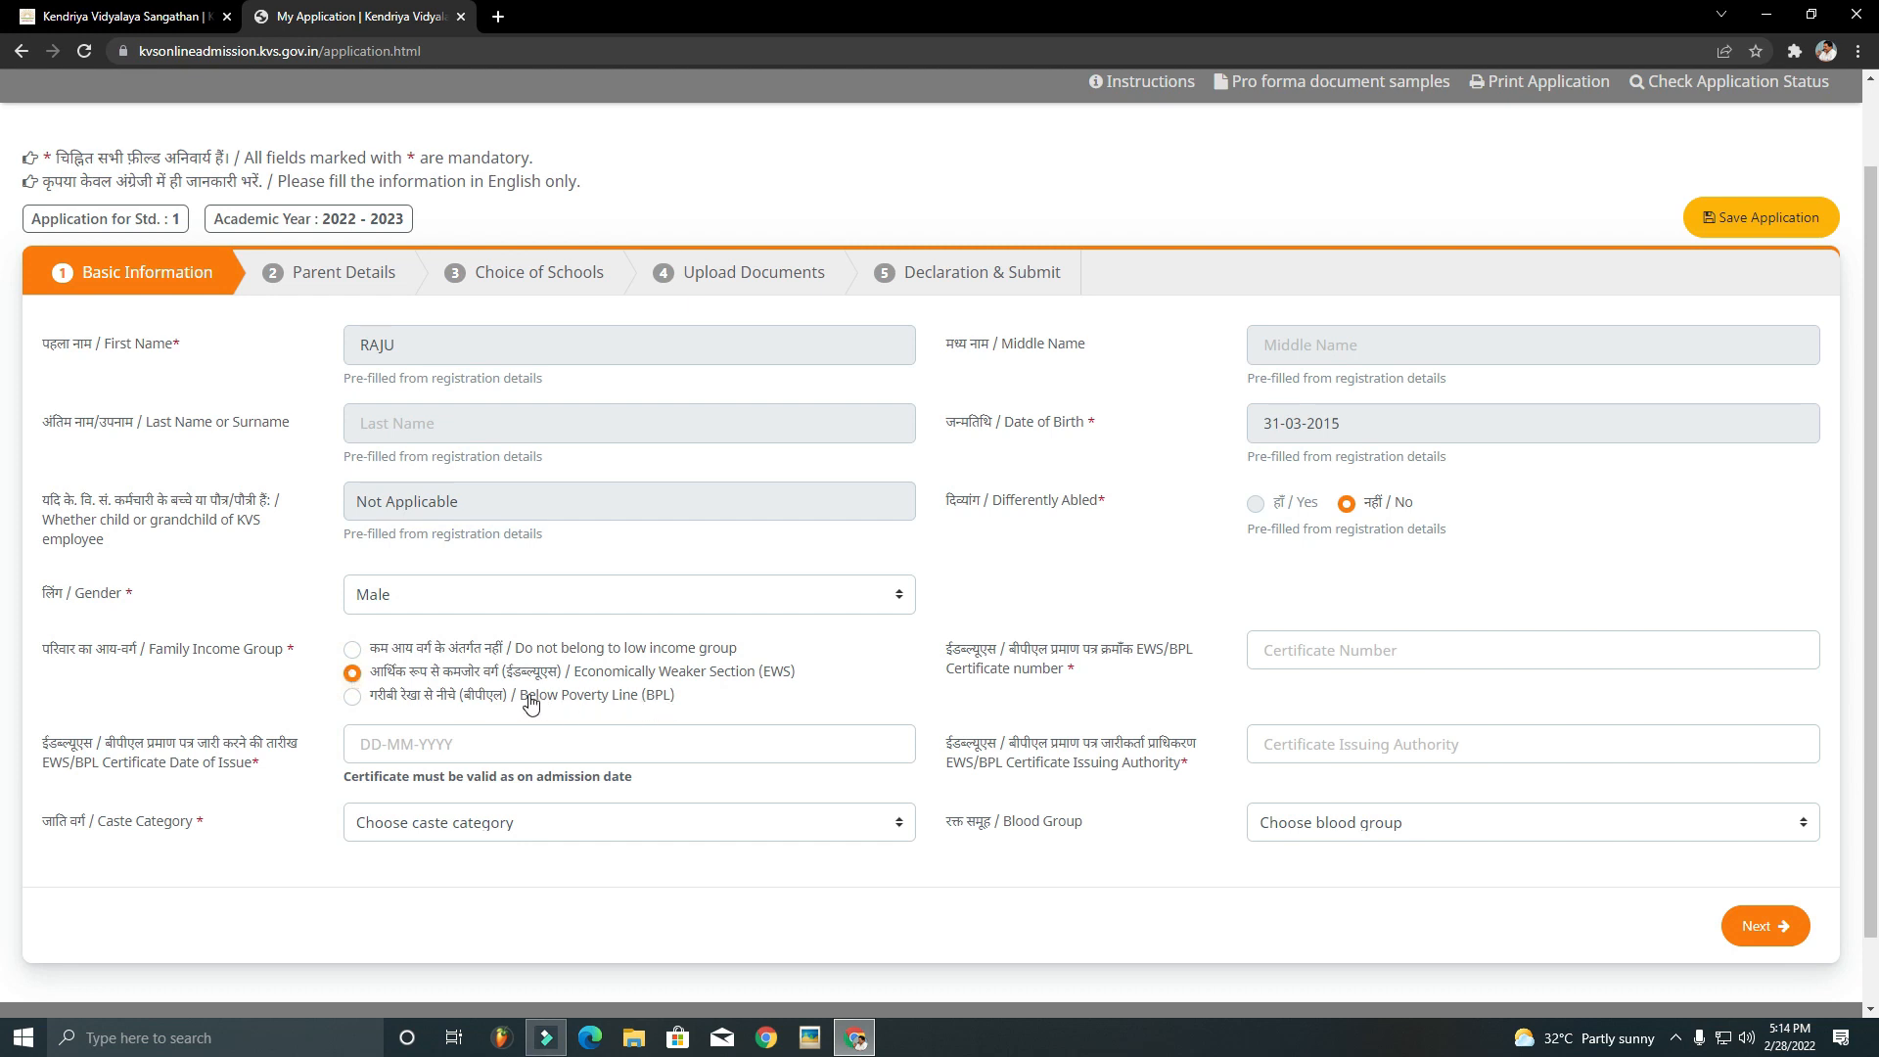
click(350, 697)
click(353, 676)
click(1303, 653)
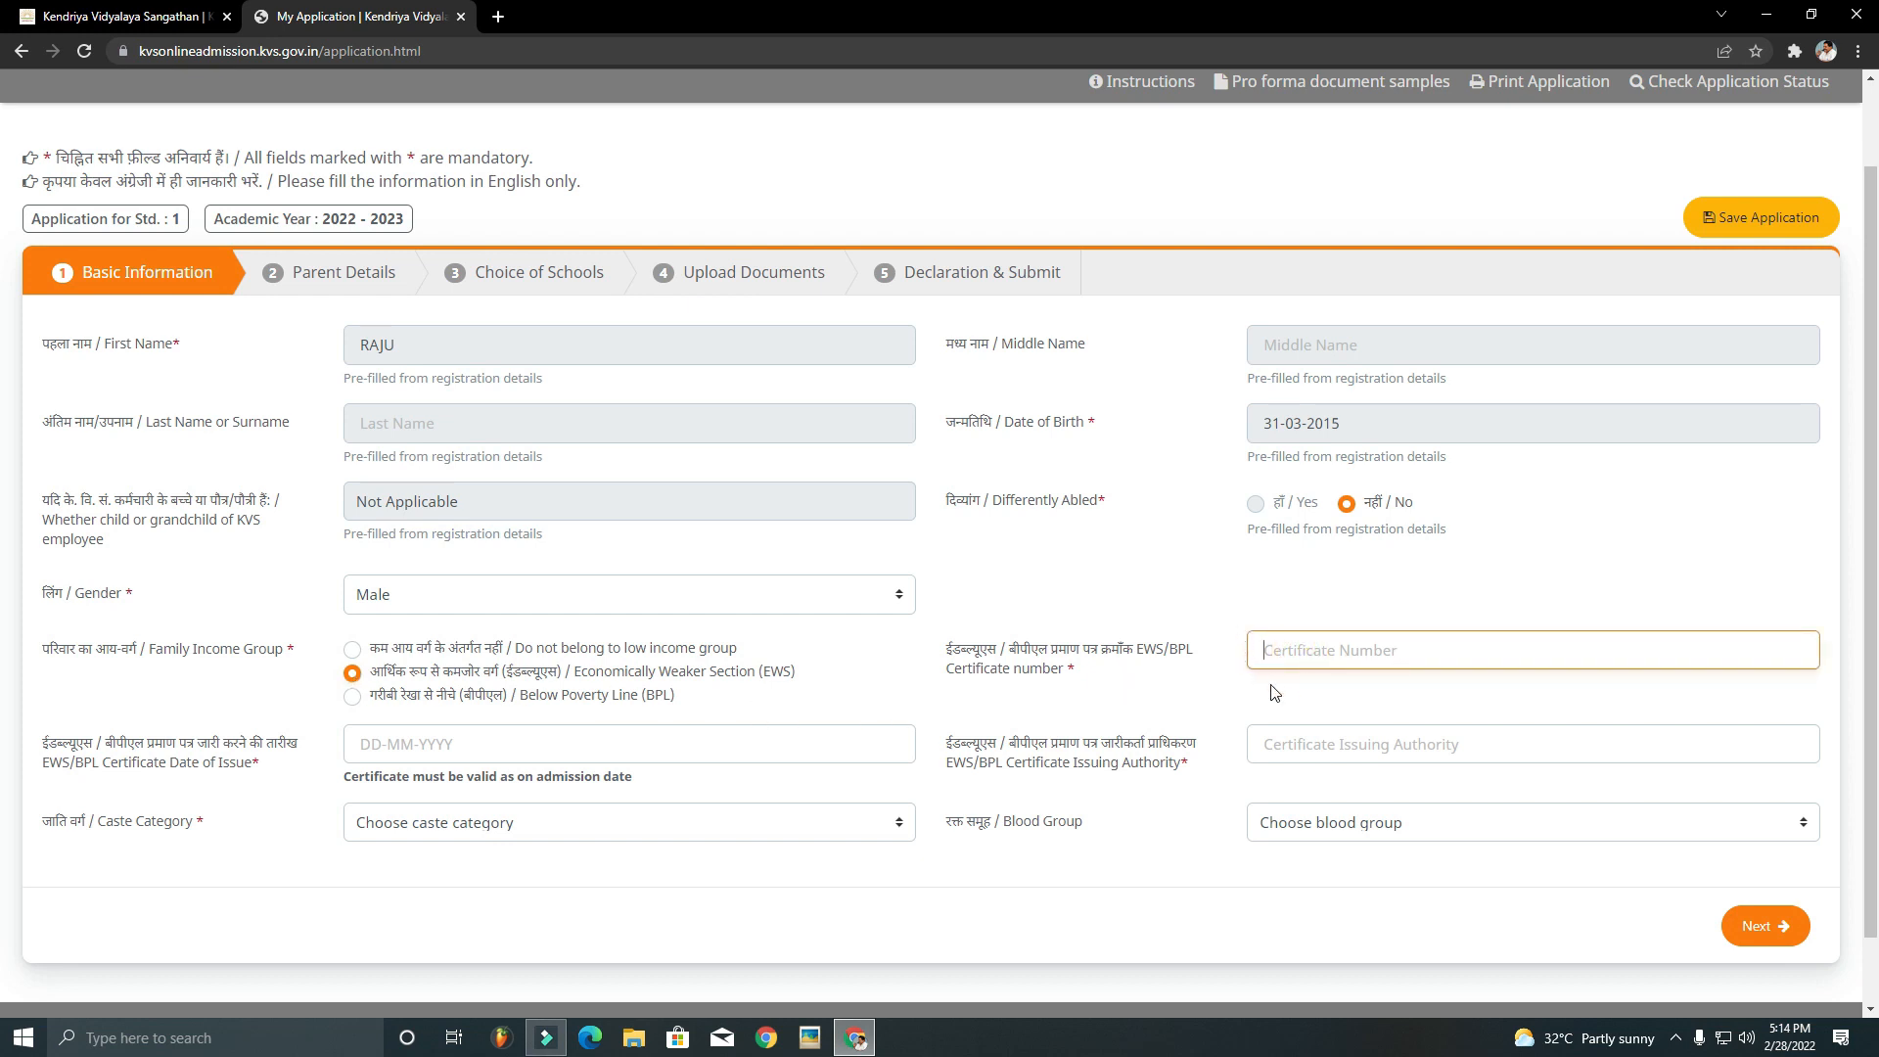
click(1275, 744)
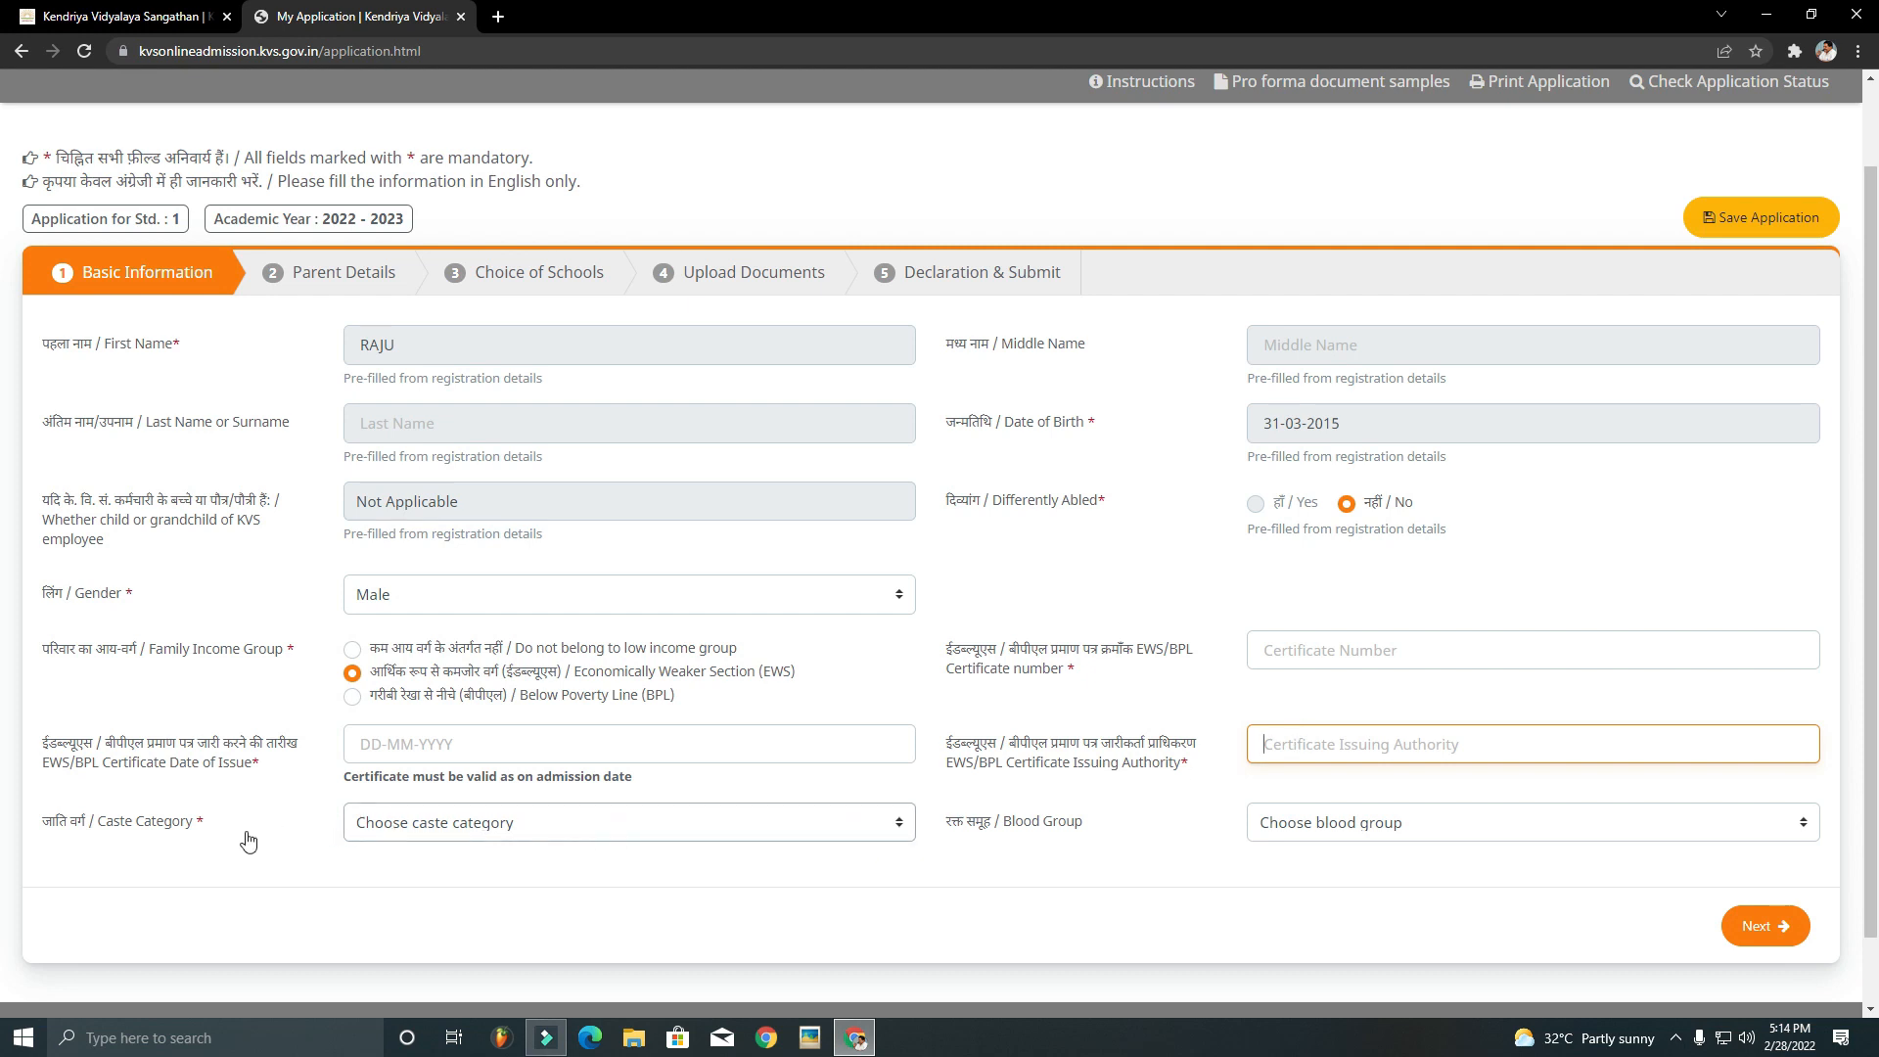
click(494, 833)
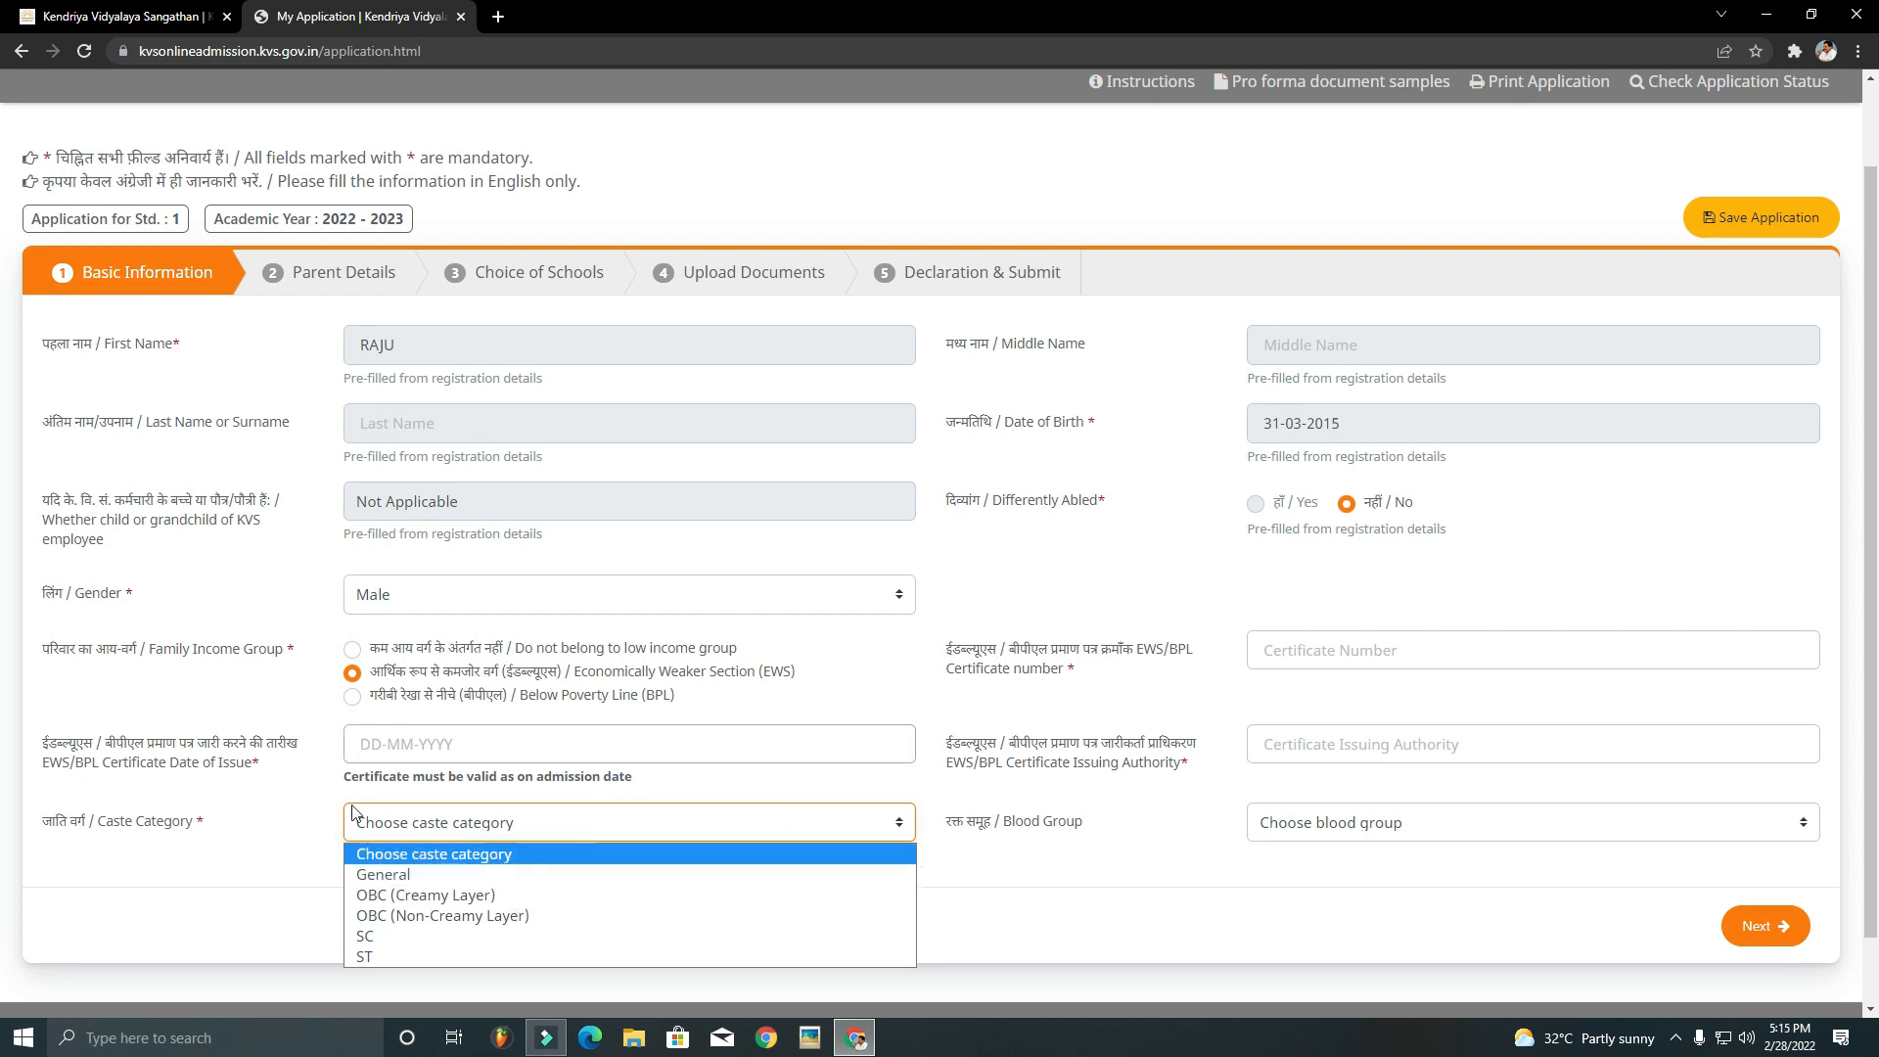
- Choose OBC (Non-Creamy Layer) as caste category and B +ve as blood group
click(410, 917)
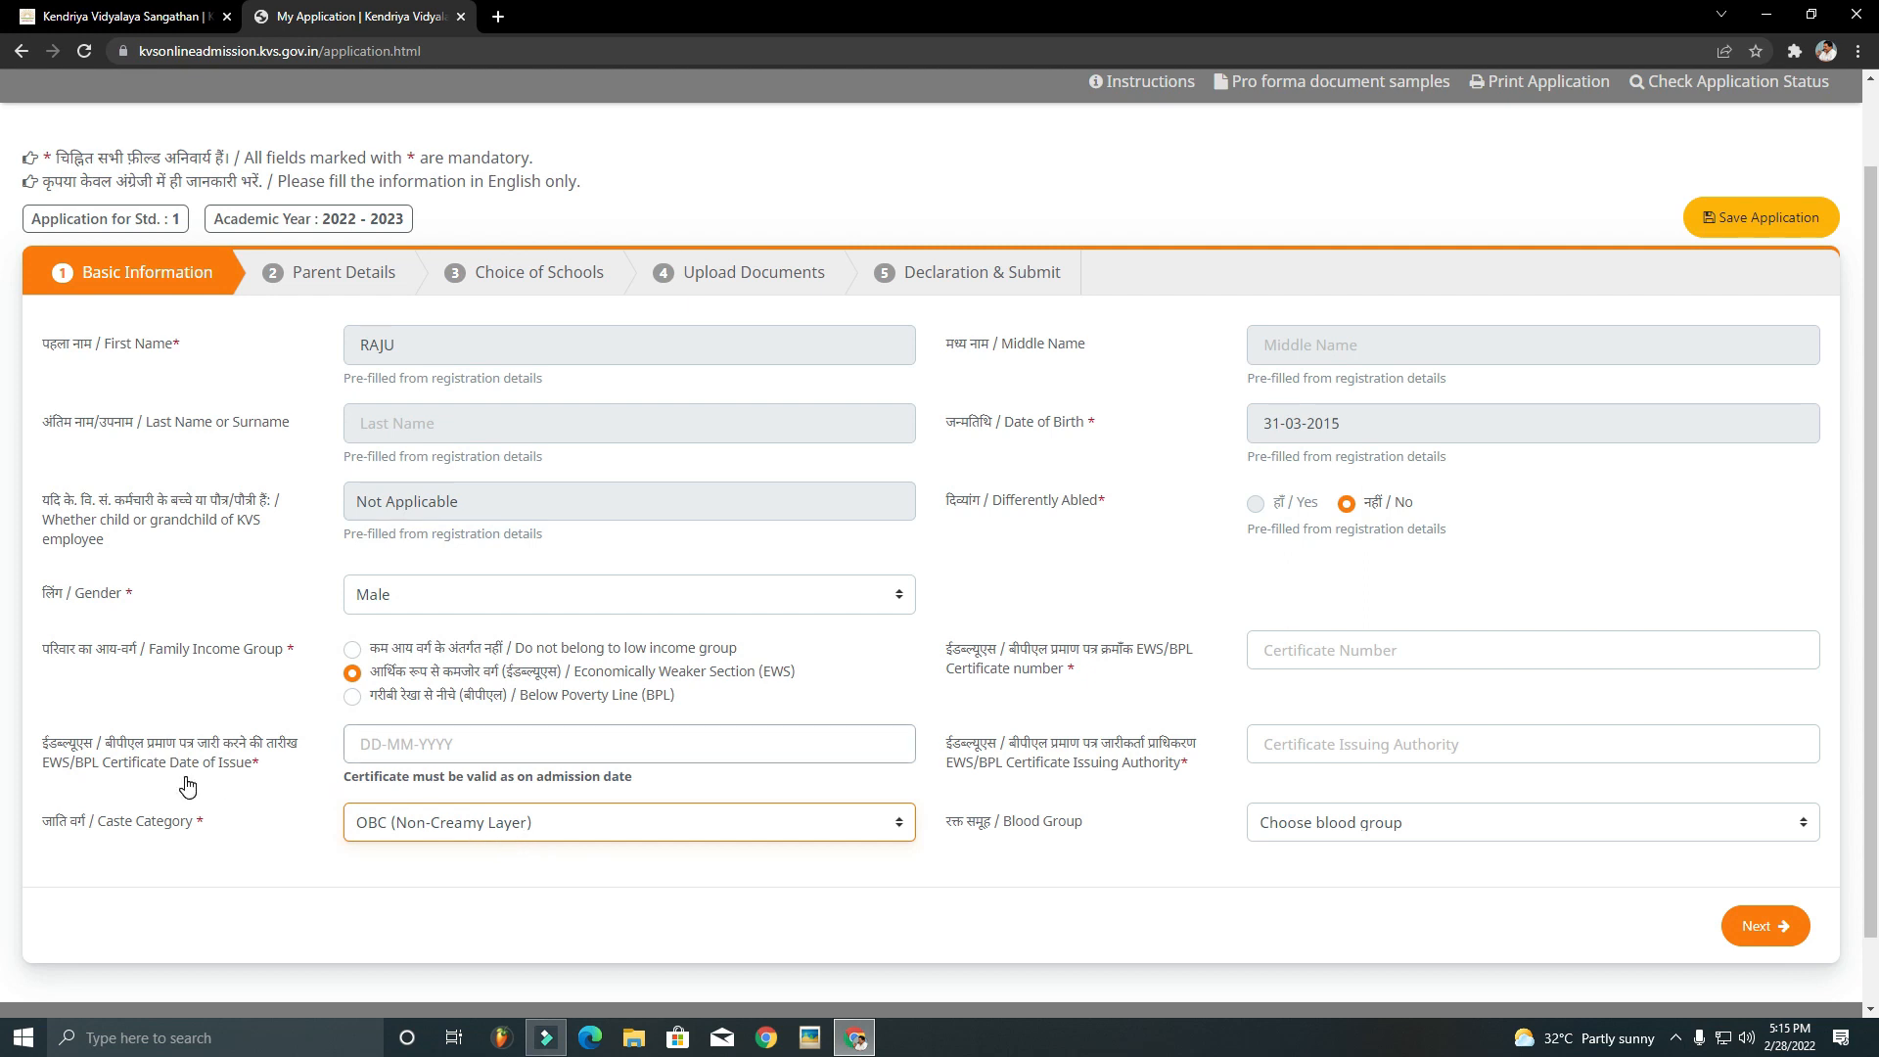
click(1339, 839)
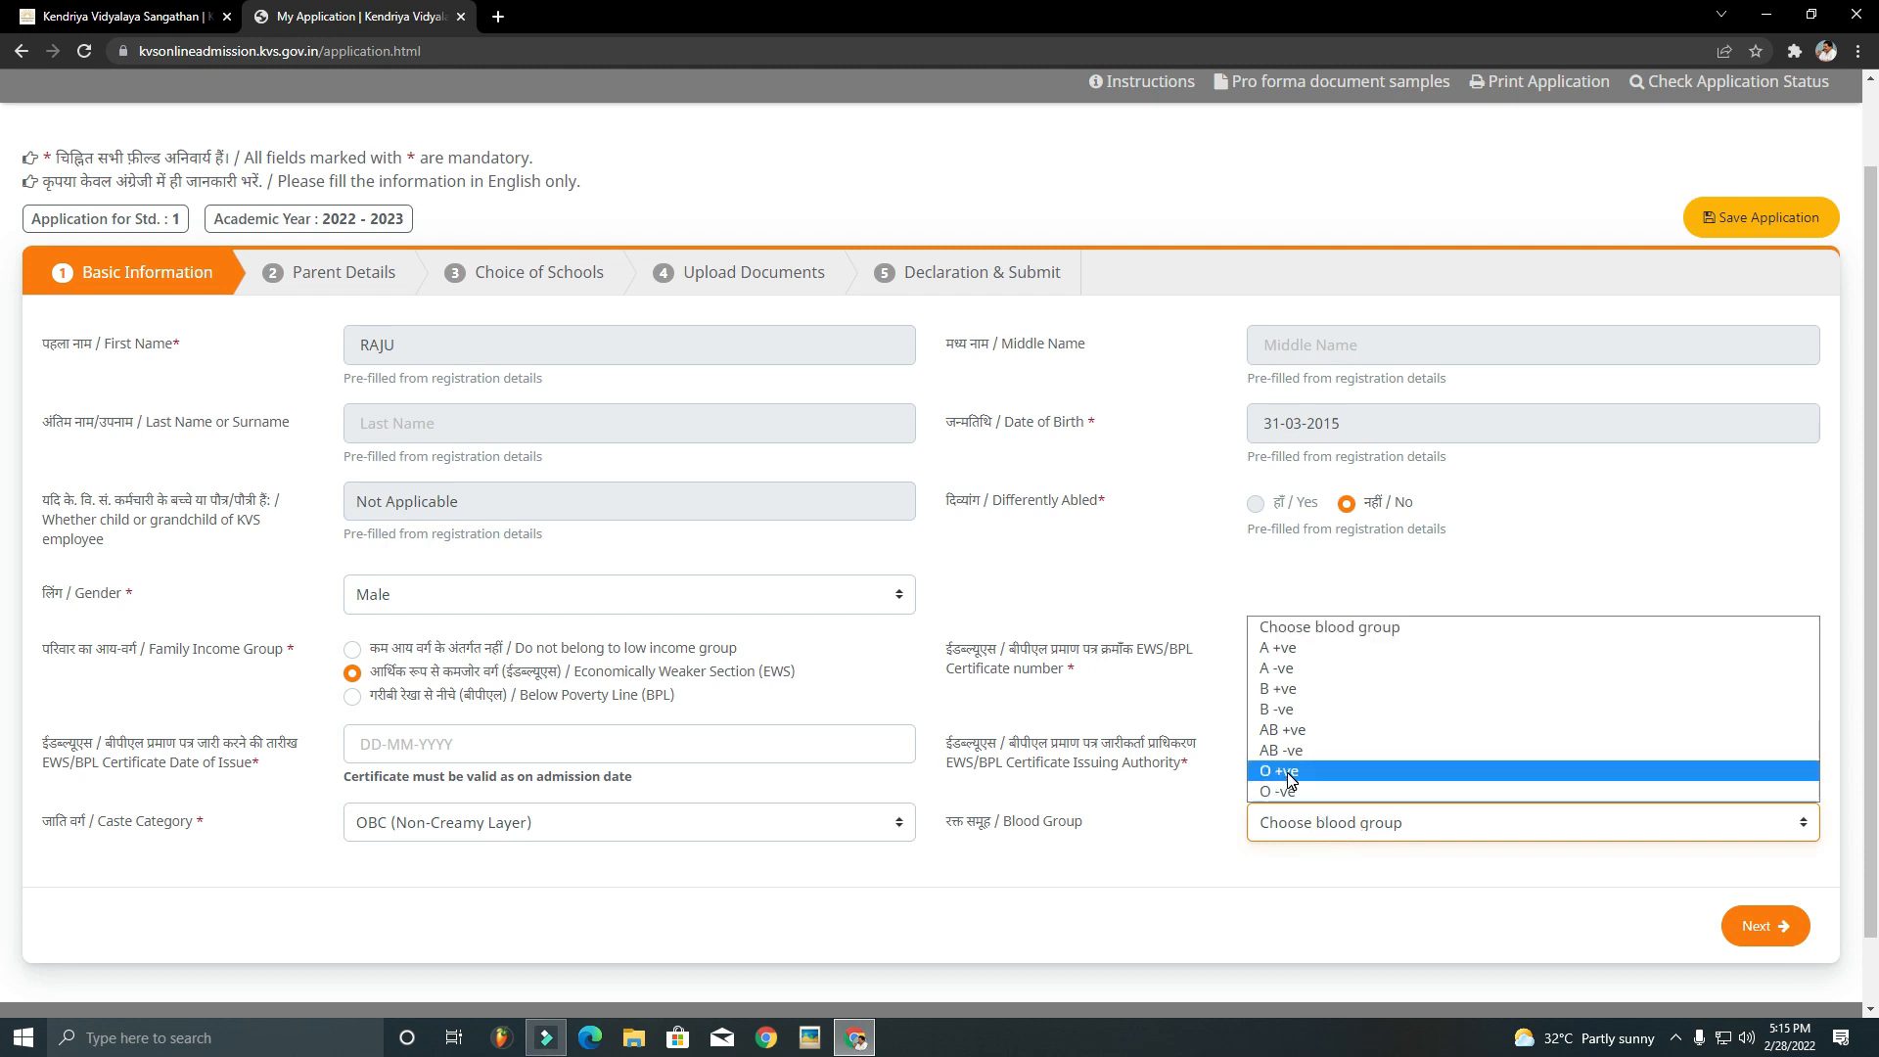
click(1276, 691)
click(1204, 857)
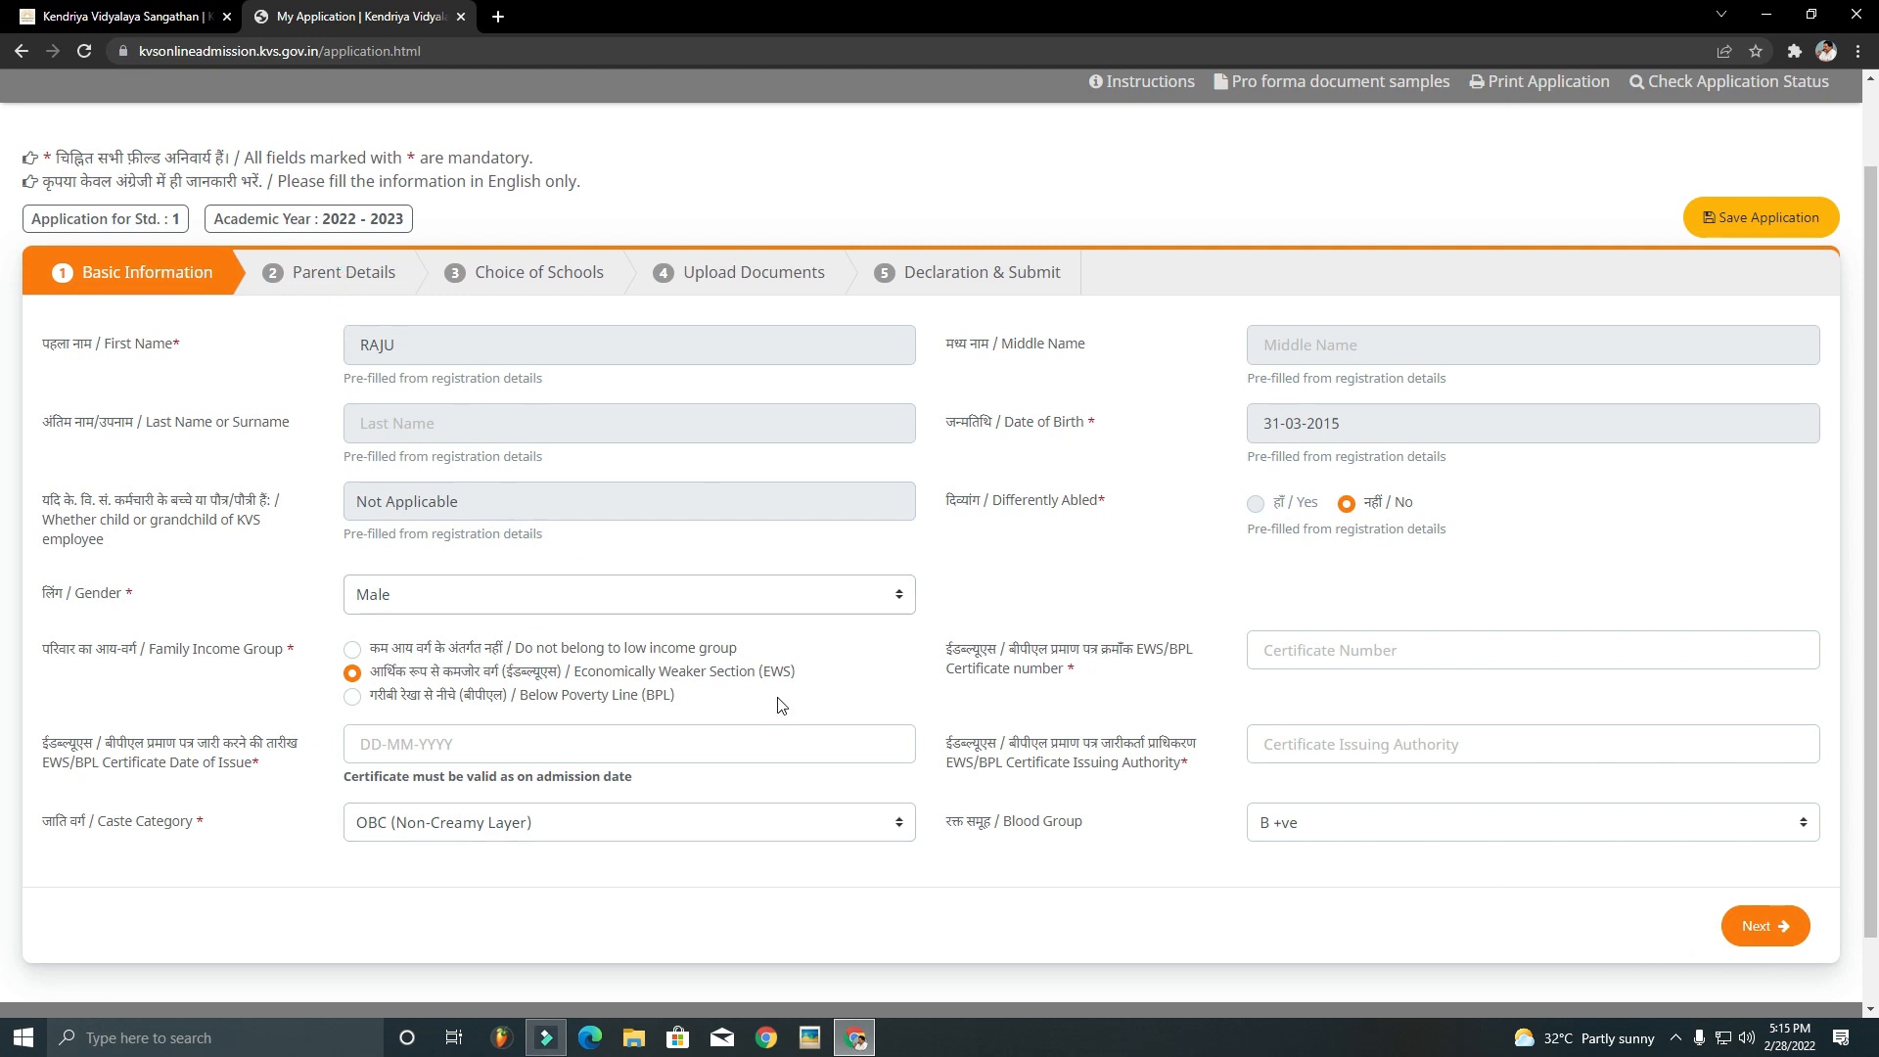
- Switch income group to 'Do not belong to low income group', keep OBC (Non-Creamy Layer), and continue
click(1752, 932)
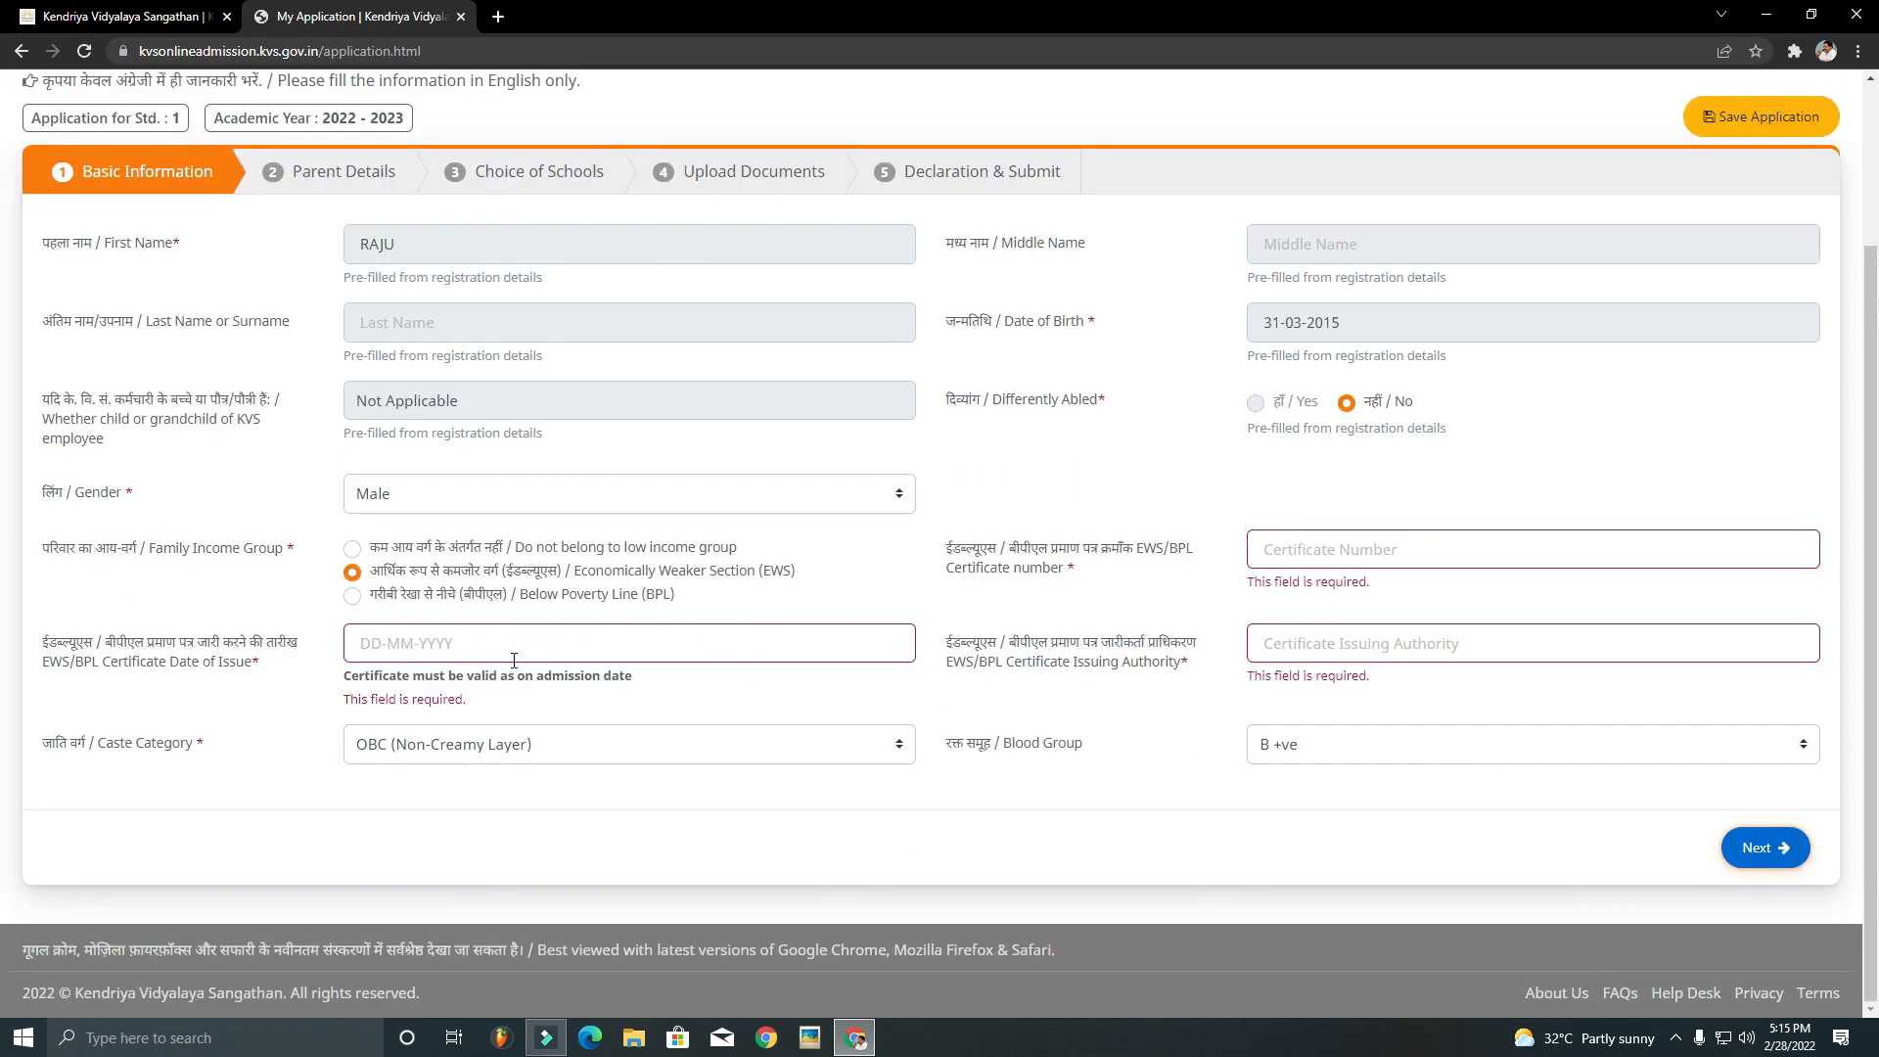
click(506, 652)
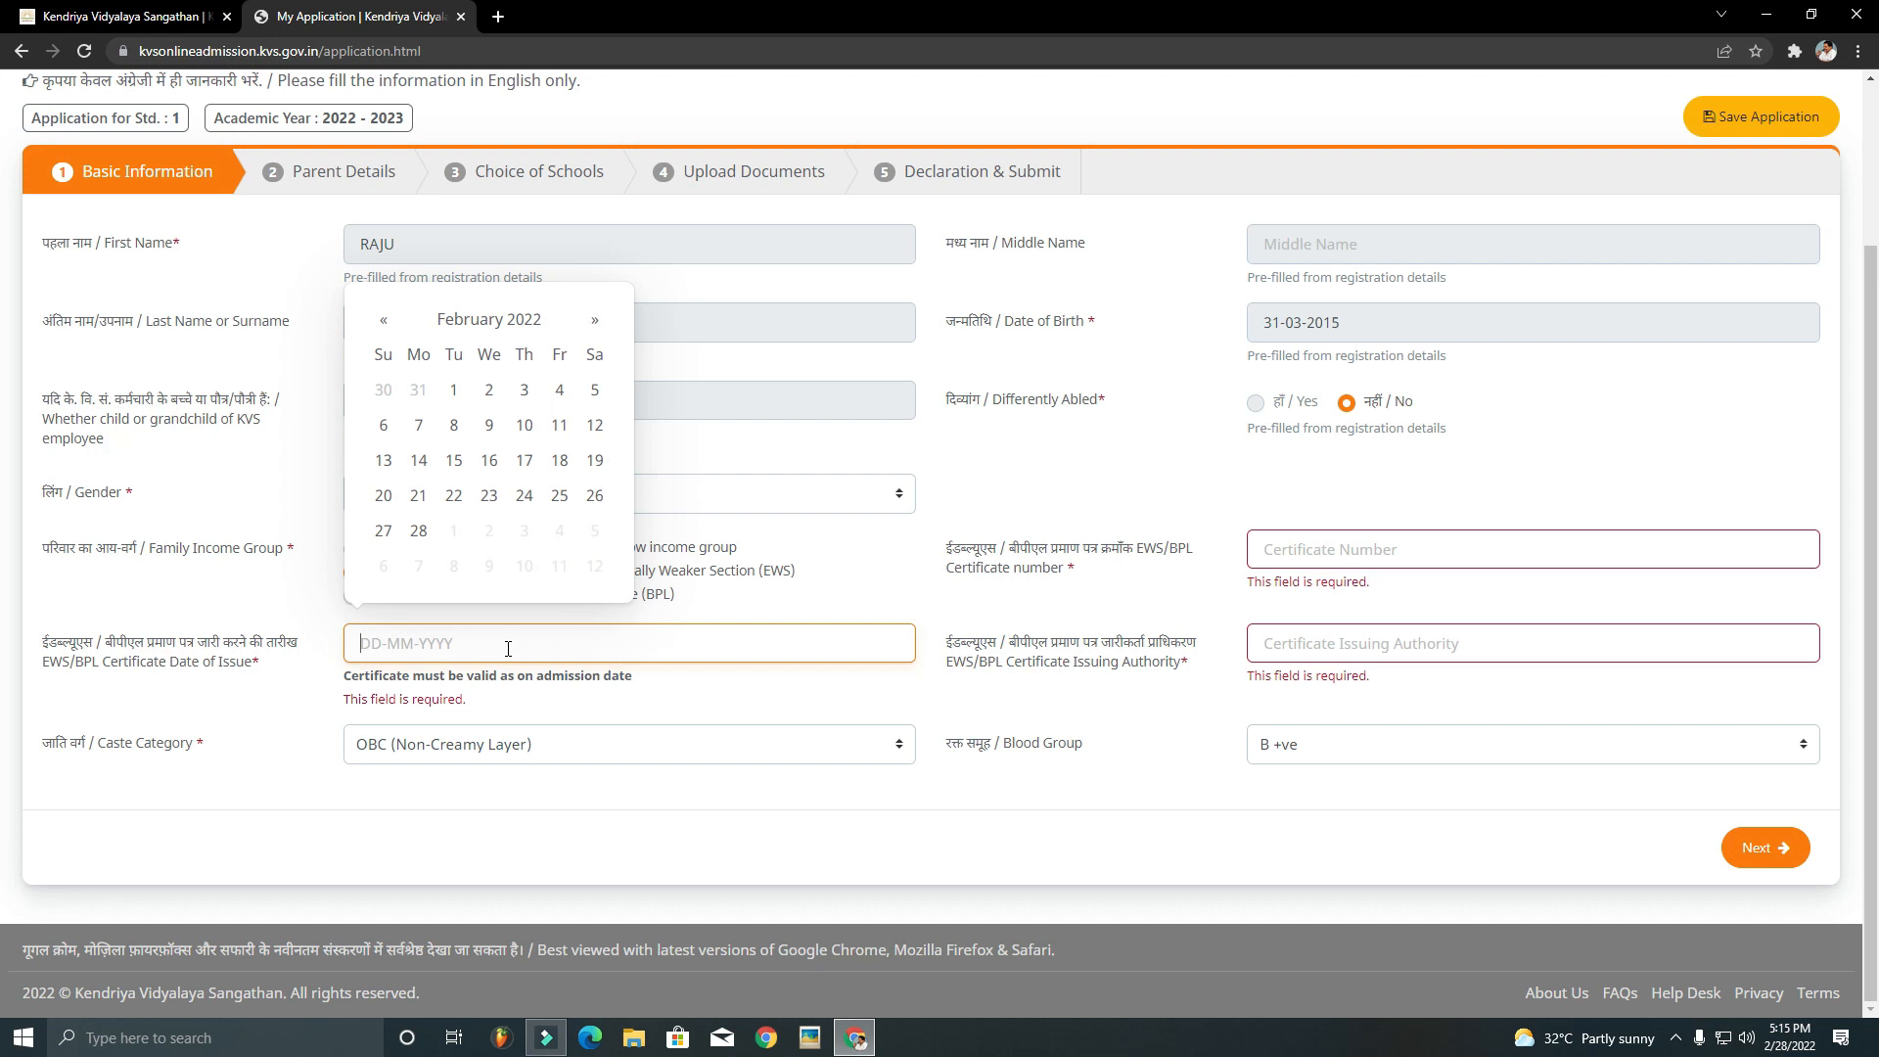
click(944, 621)
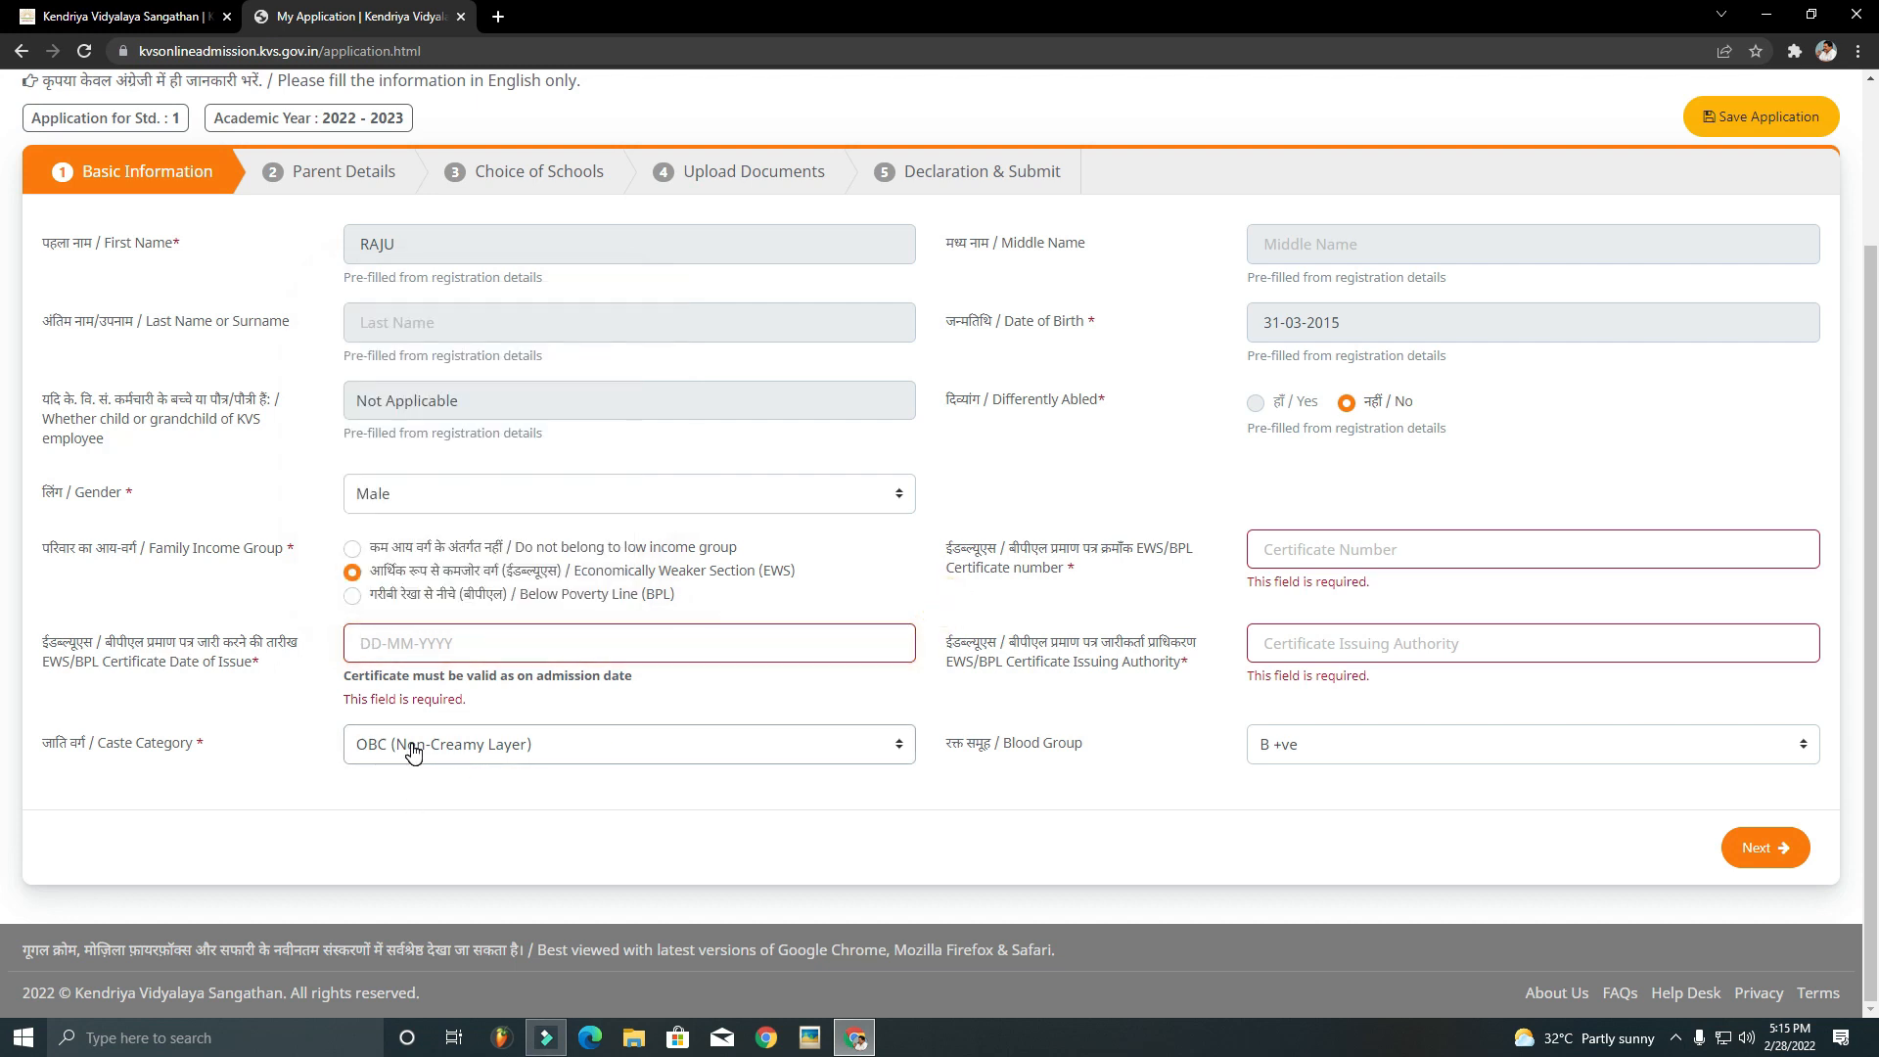
click(353, 549)
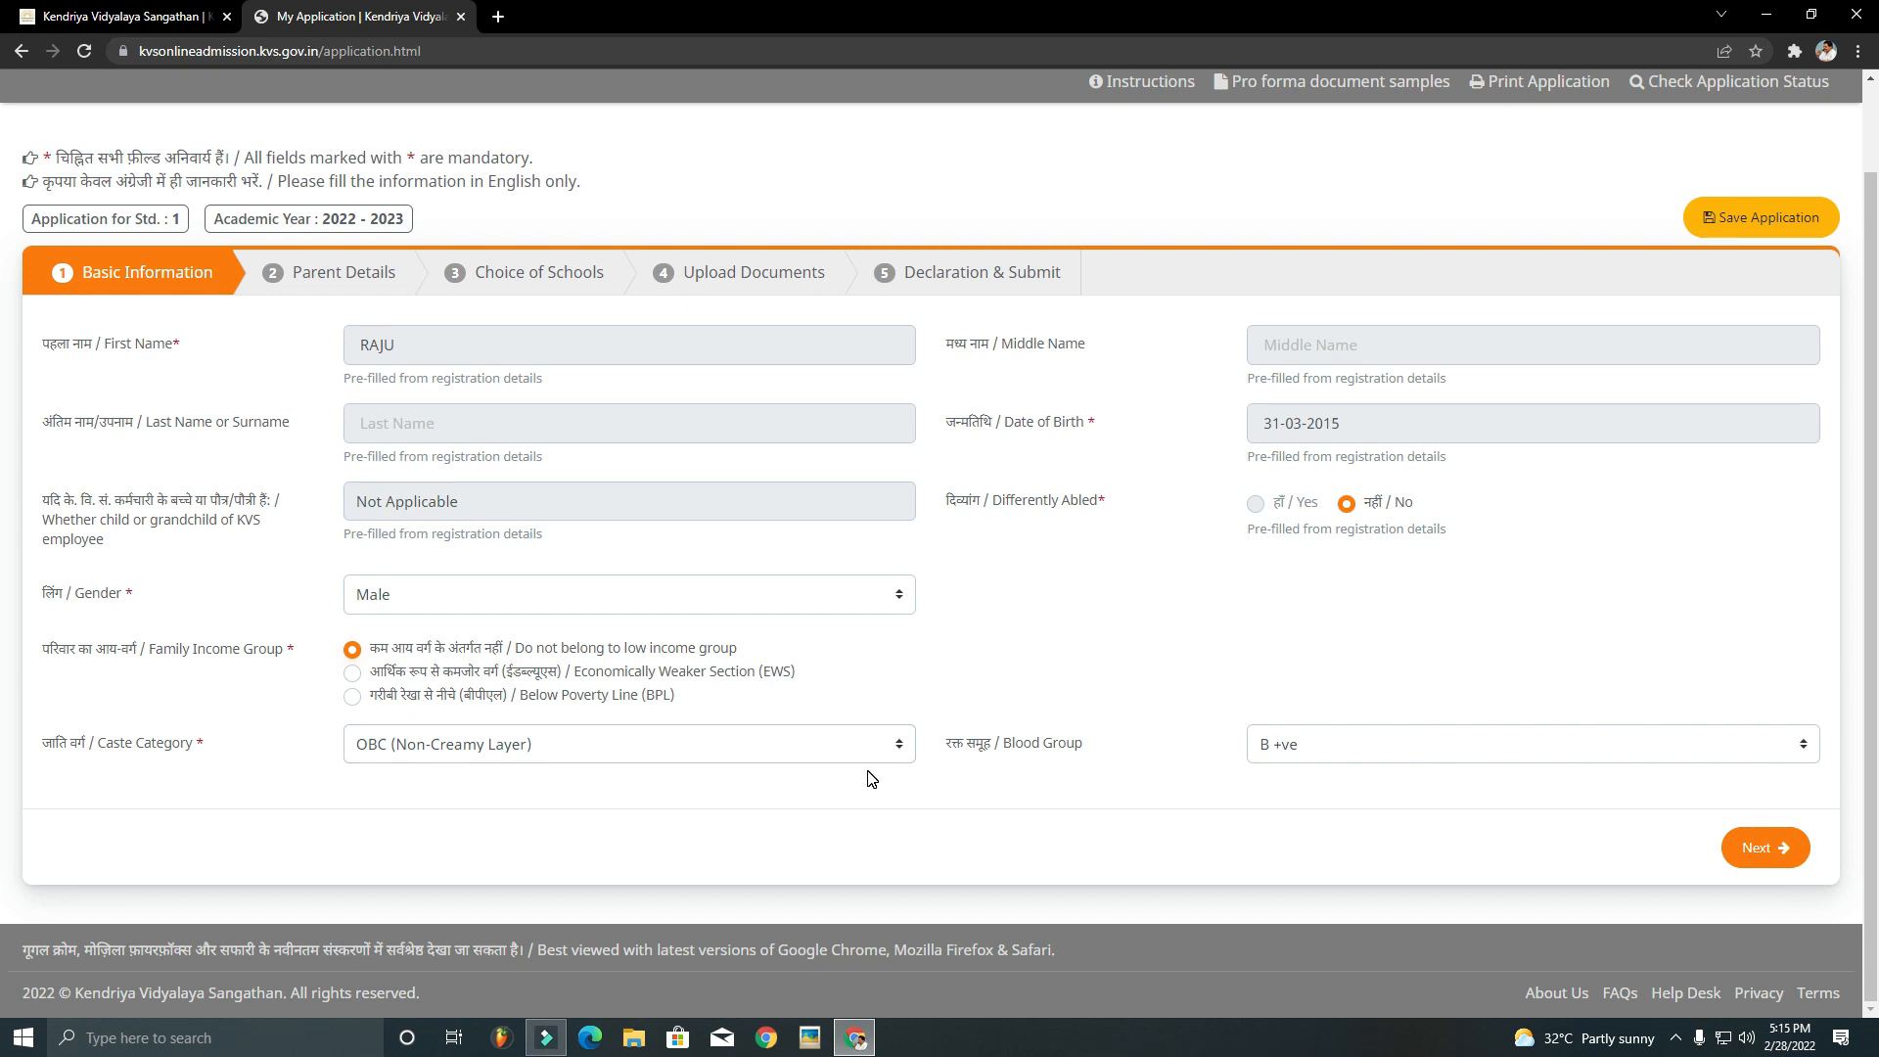
click(508, 744)
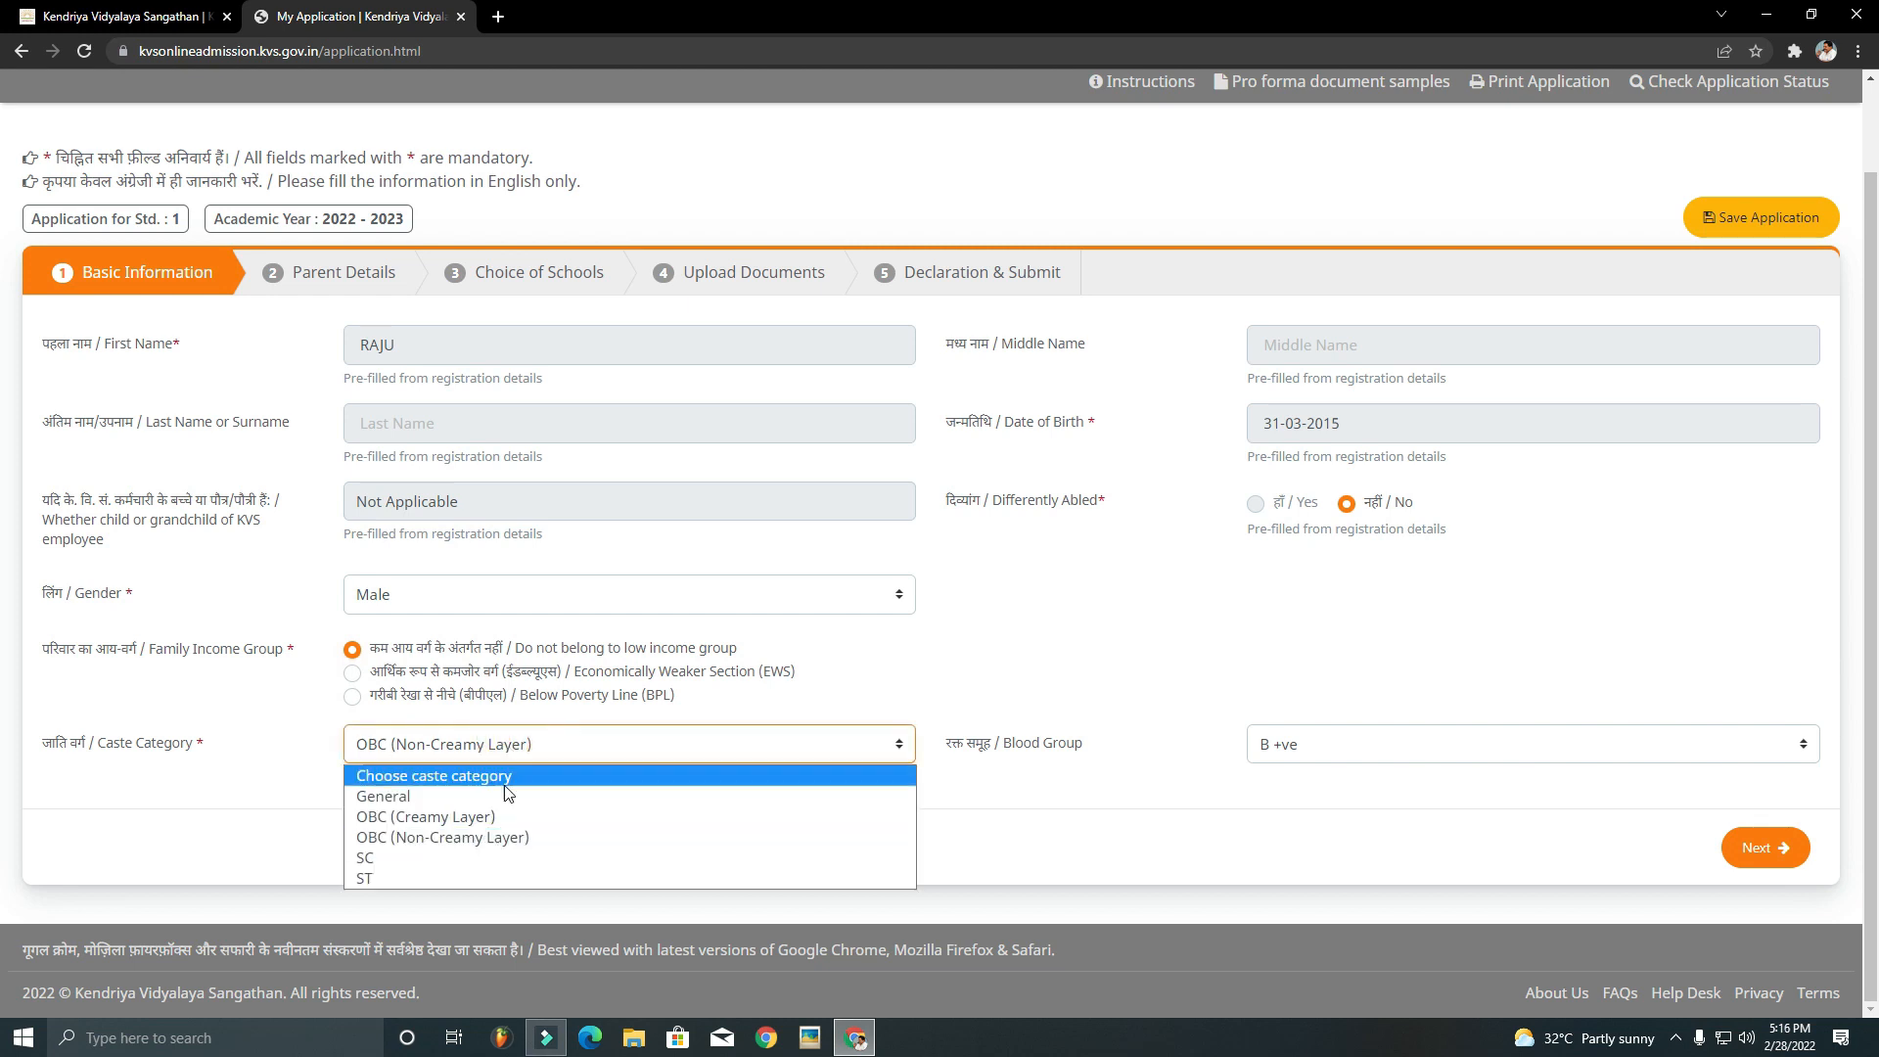
click(492, 840)
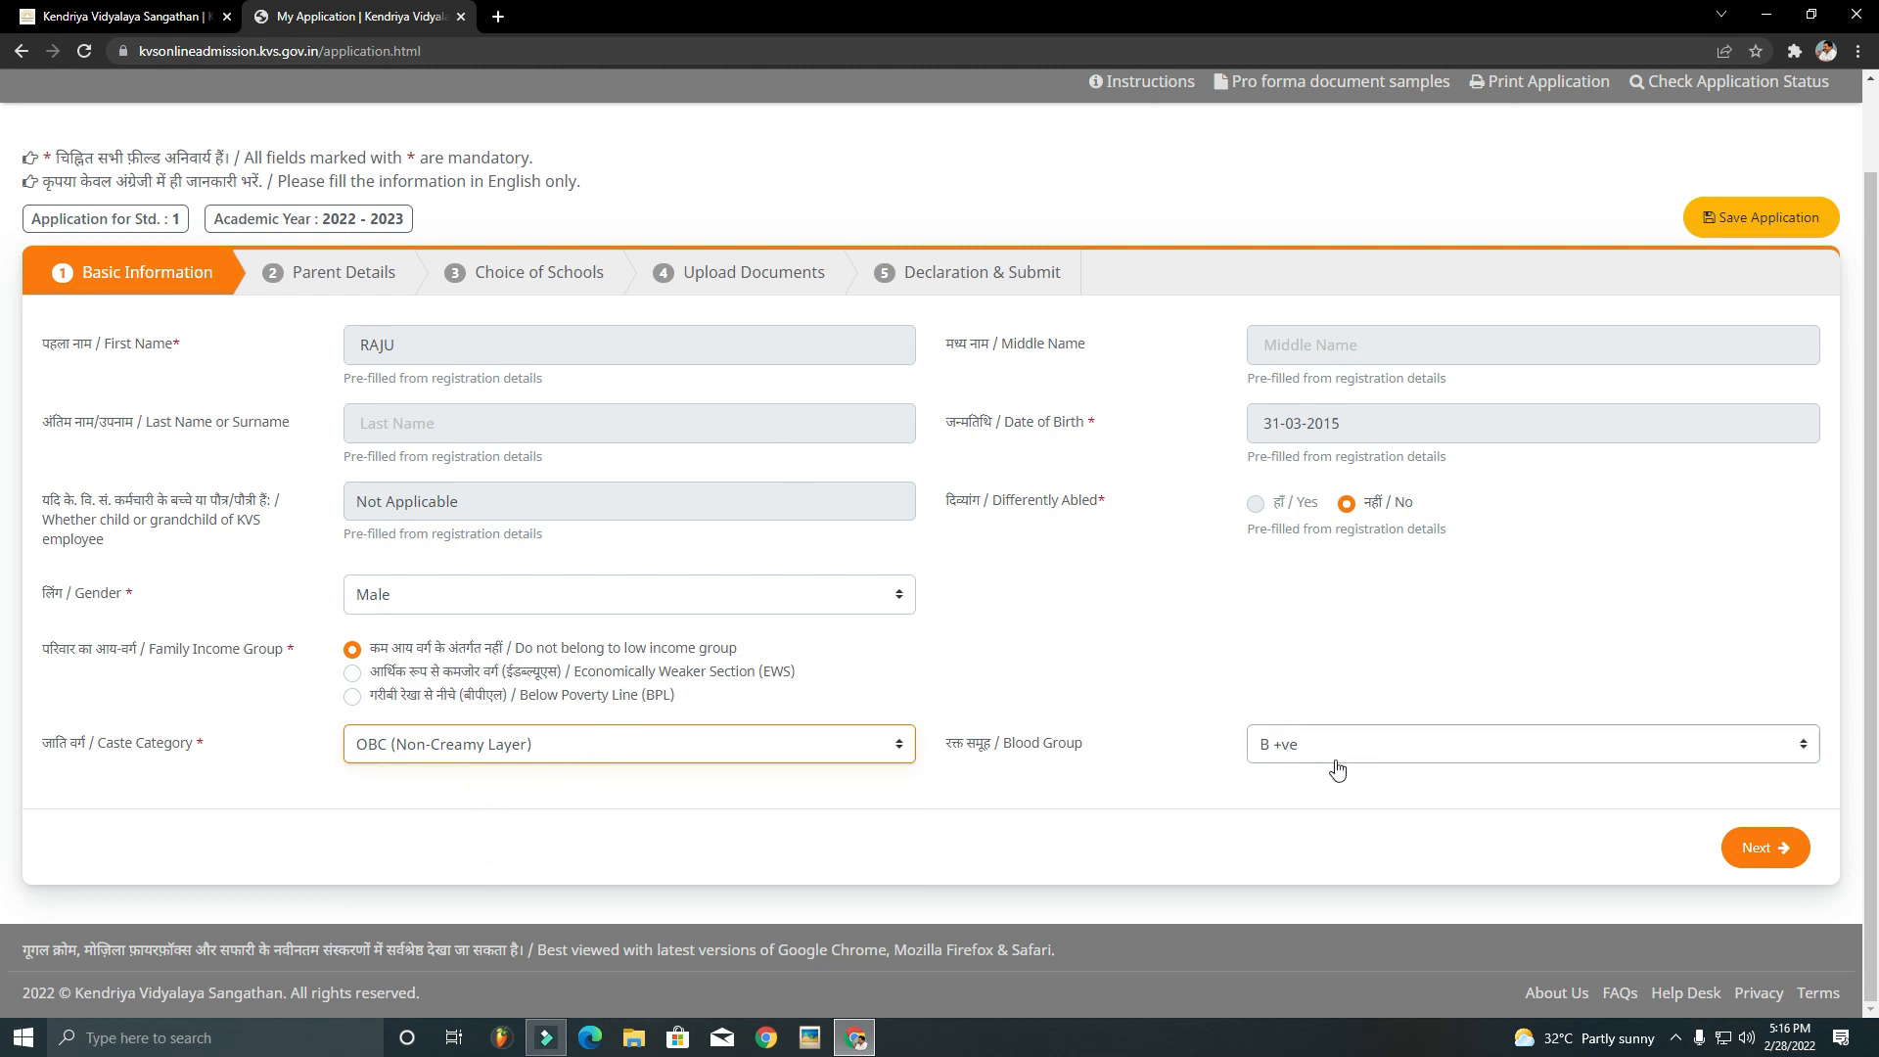
click(1739, 859)
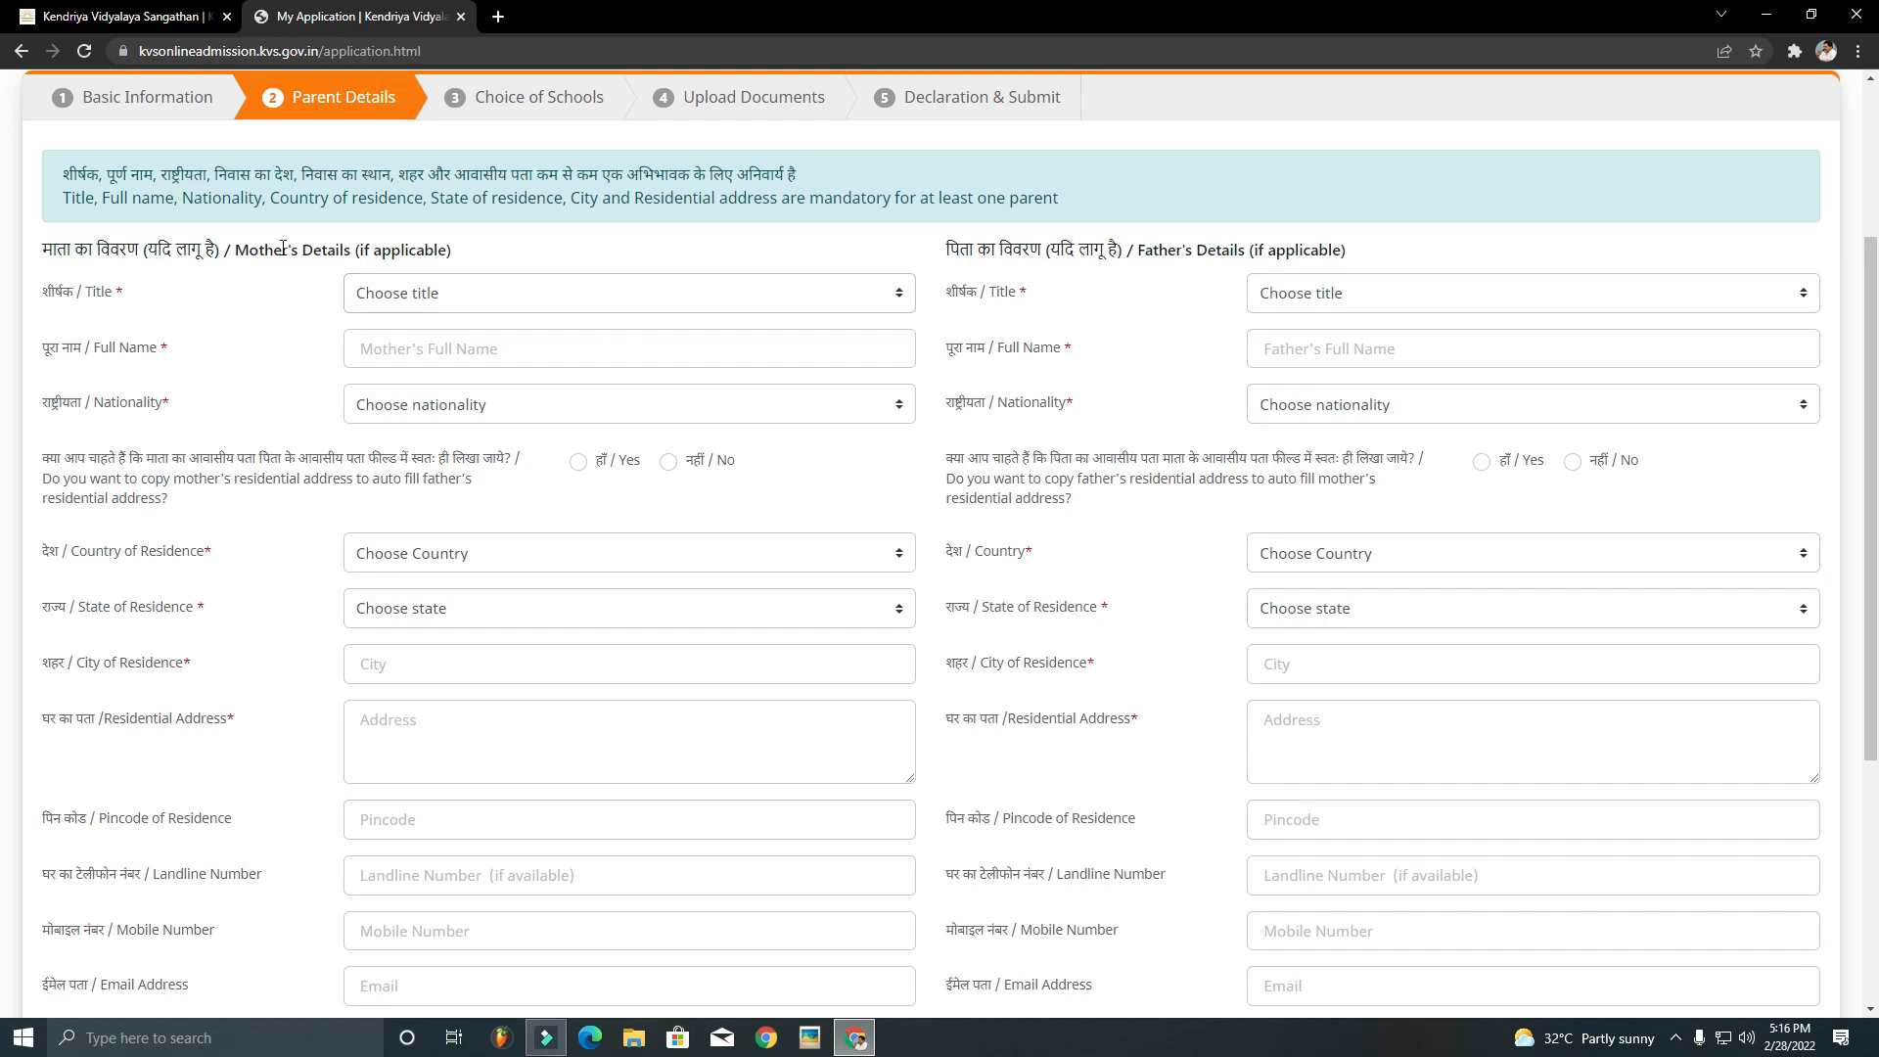
- Enter the mother's title Mrs., her full name and Indian nationality, and choose Yes to copy her address
click(406, 291)
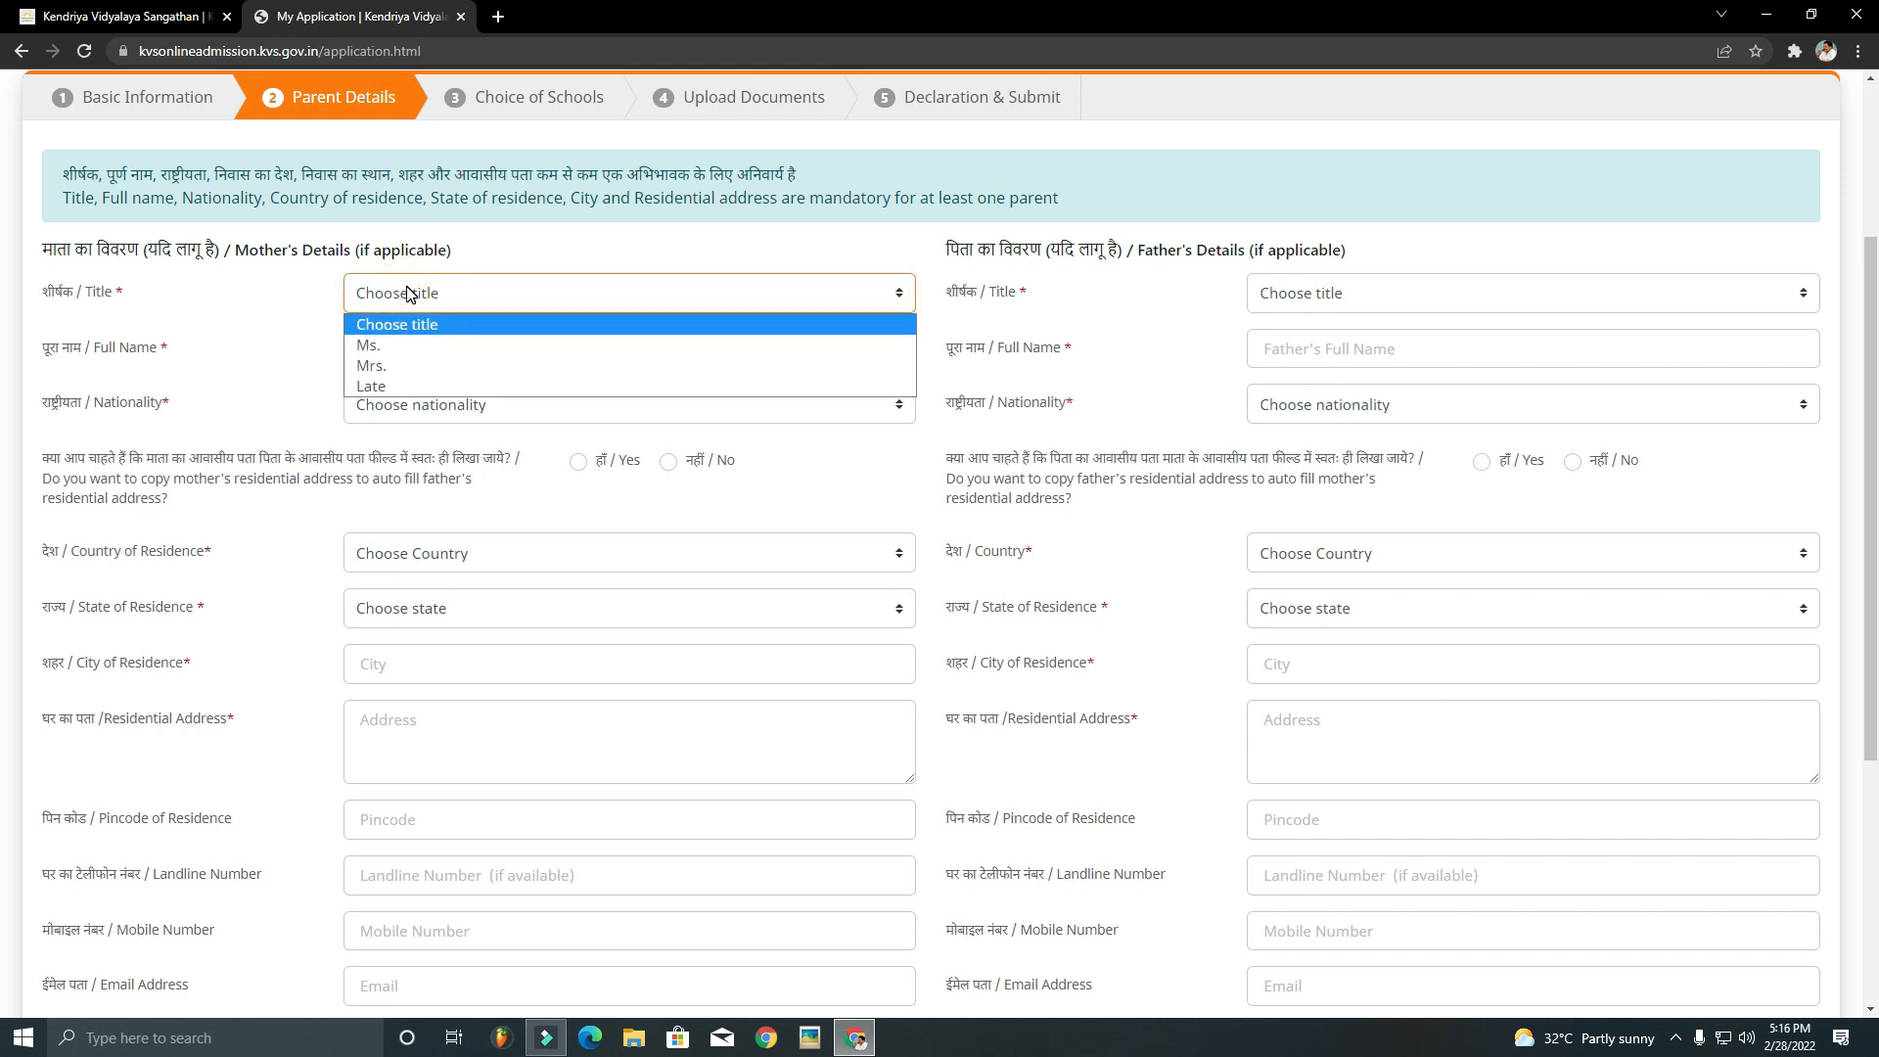
click(382, 368)
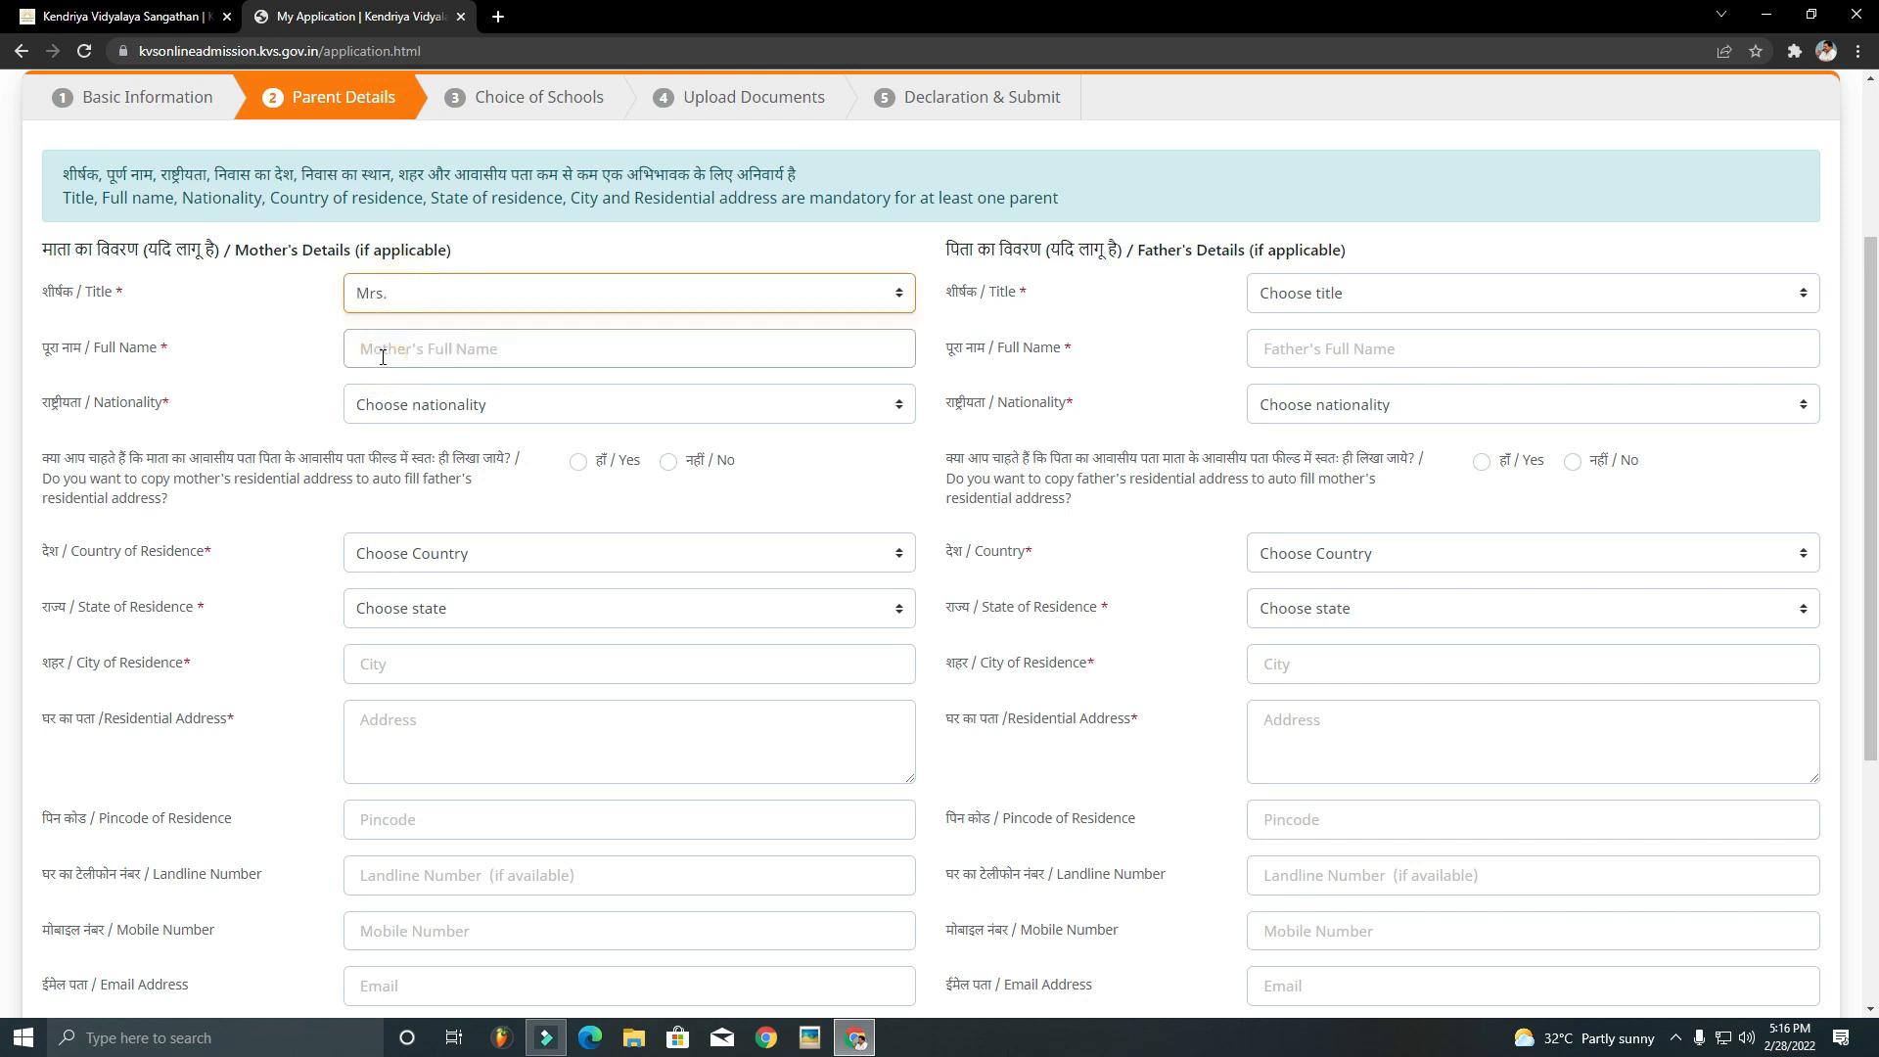
click(373, 354)
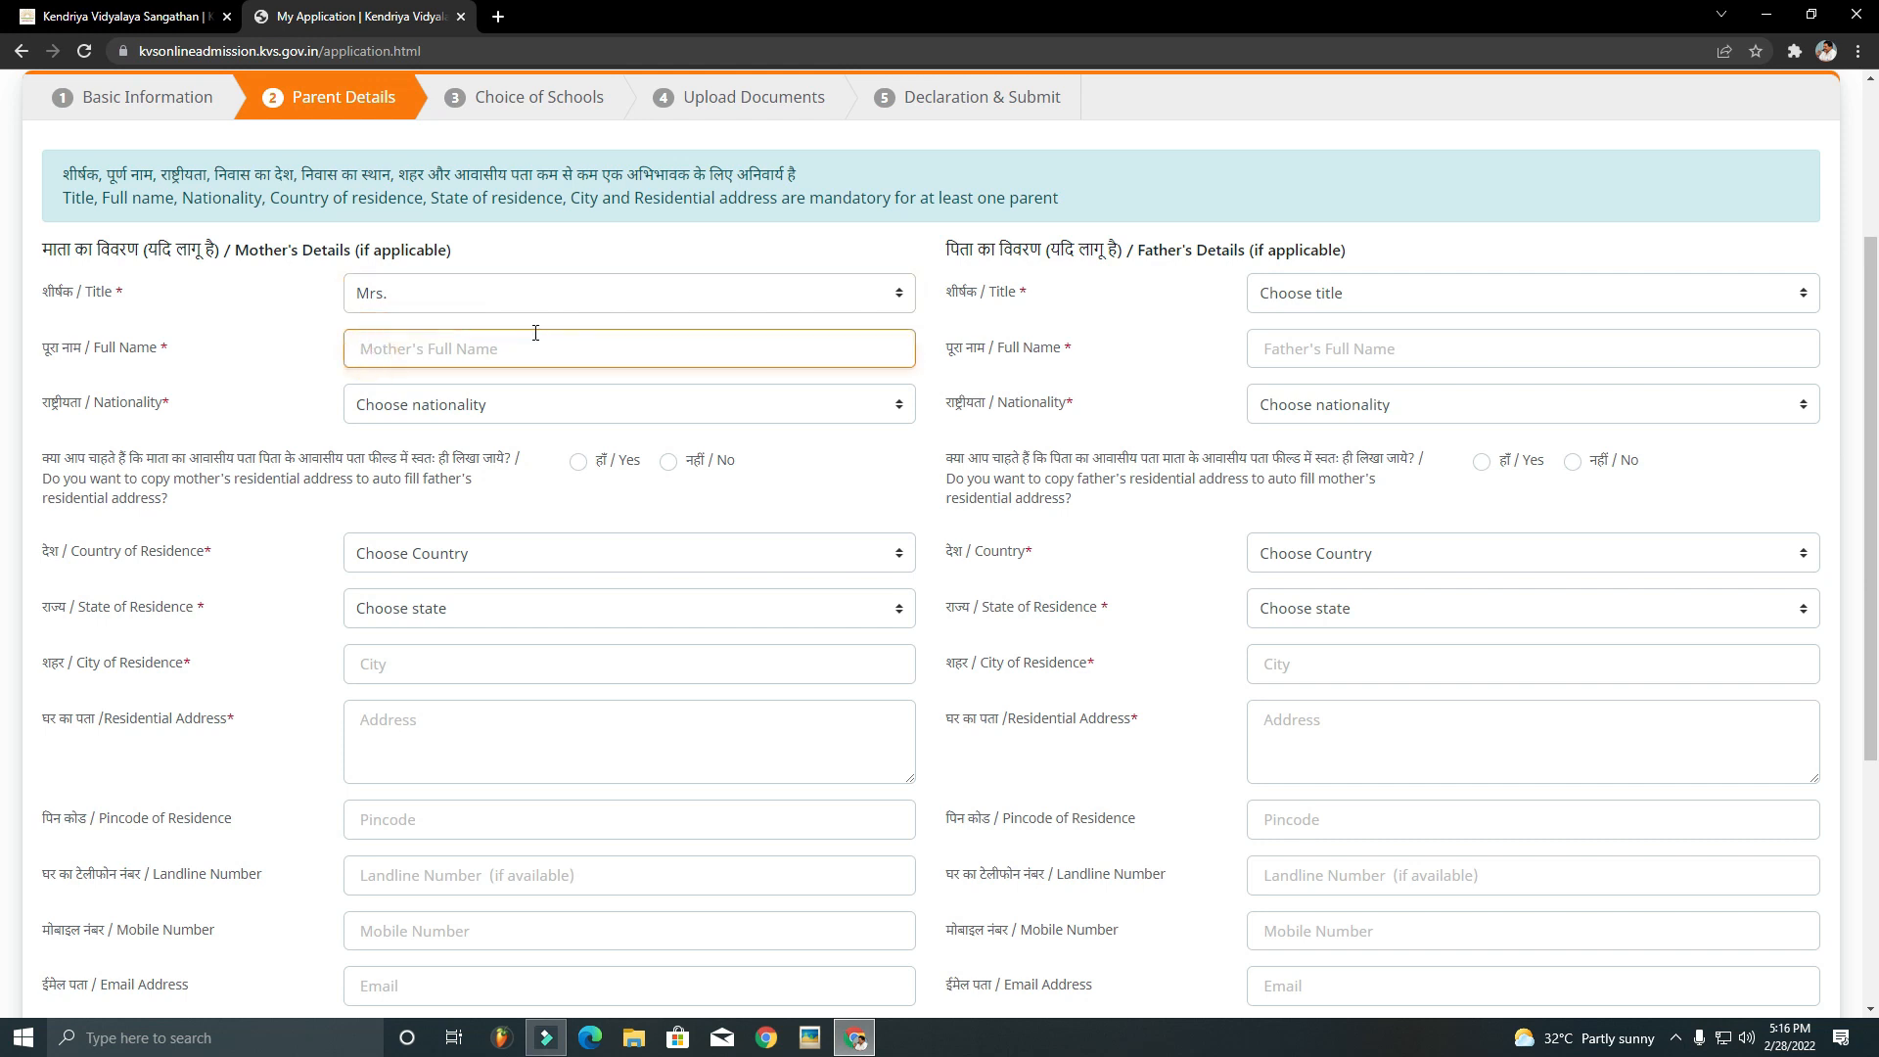
text(RAMYA)
click(503, 407)
click(452, 456)
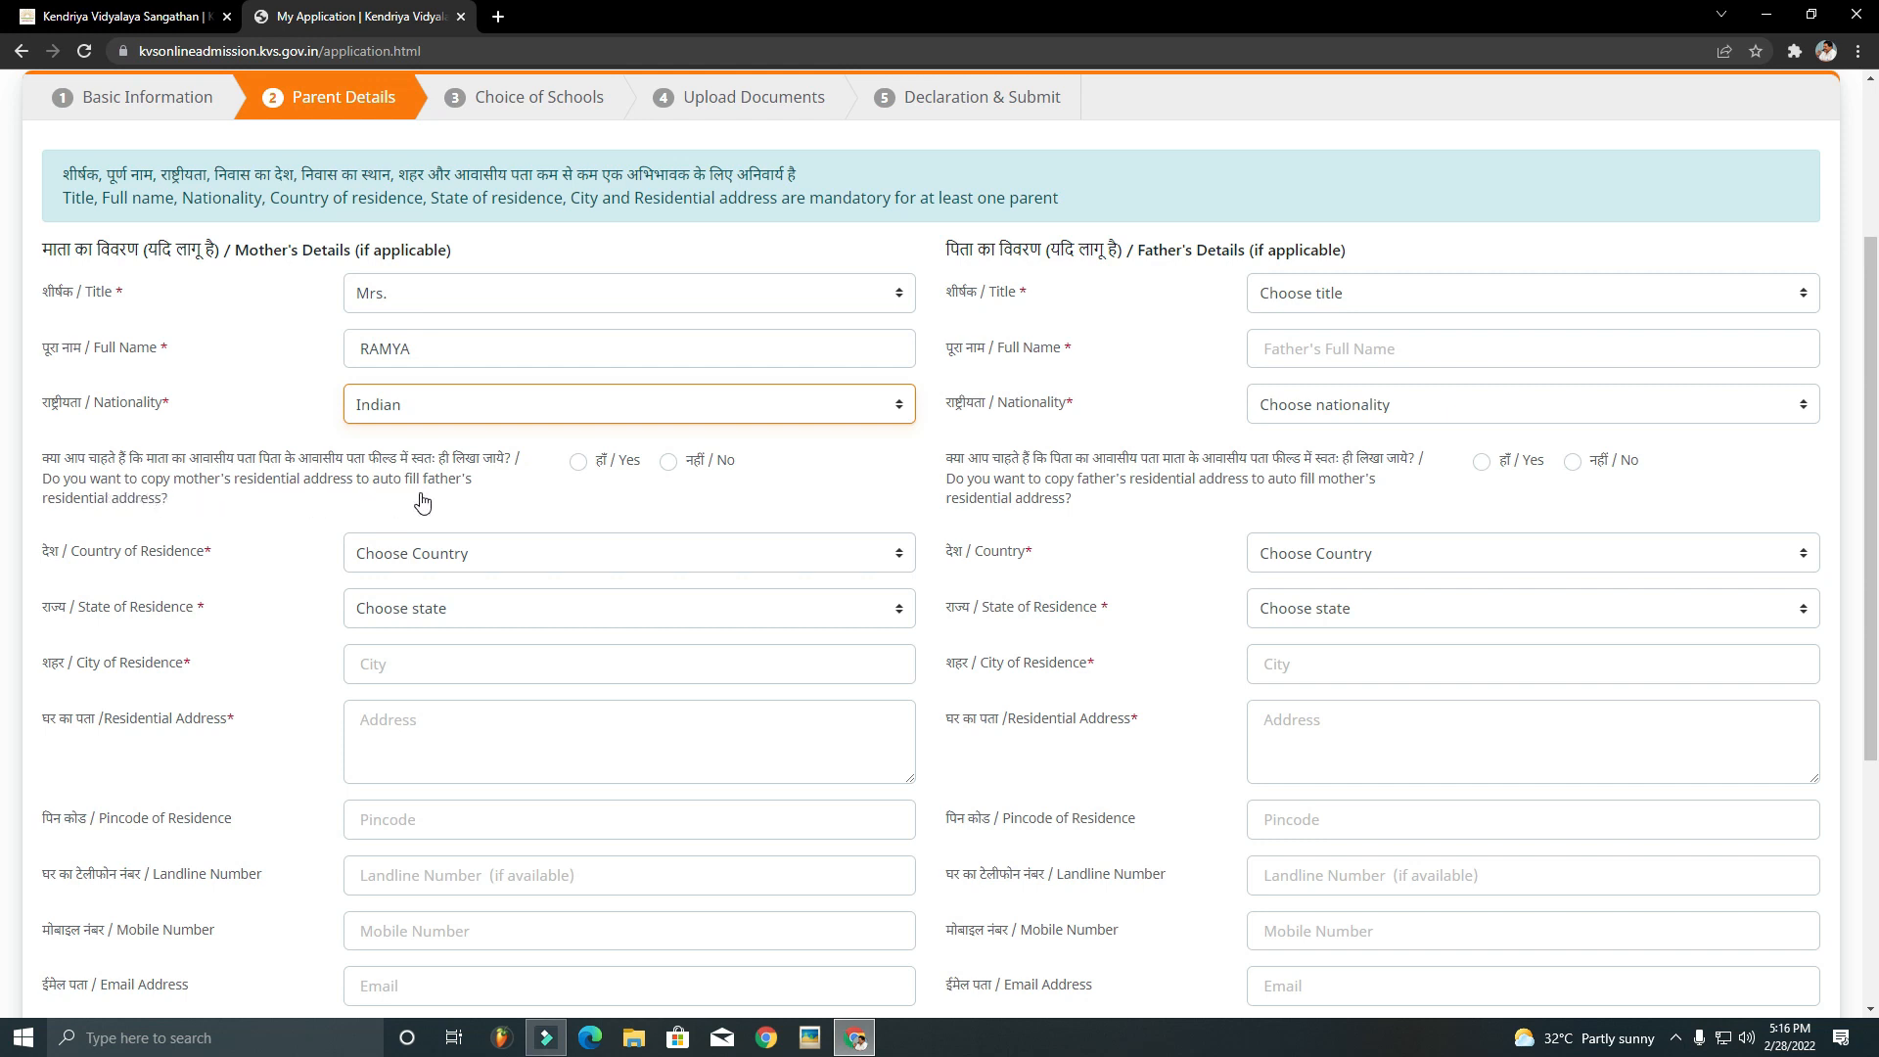
click(579, 463)
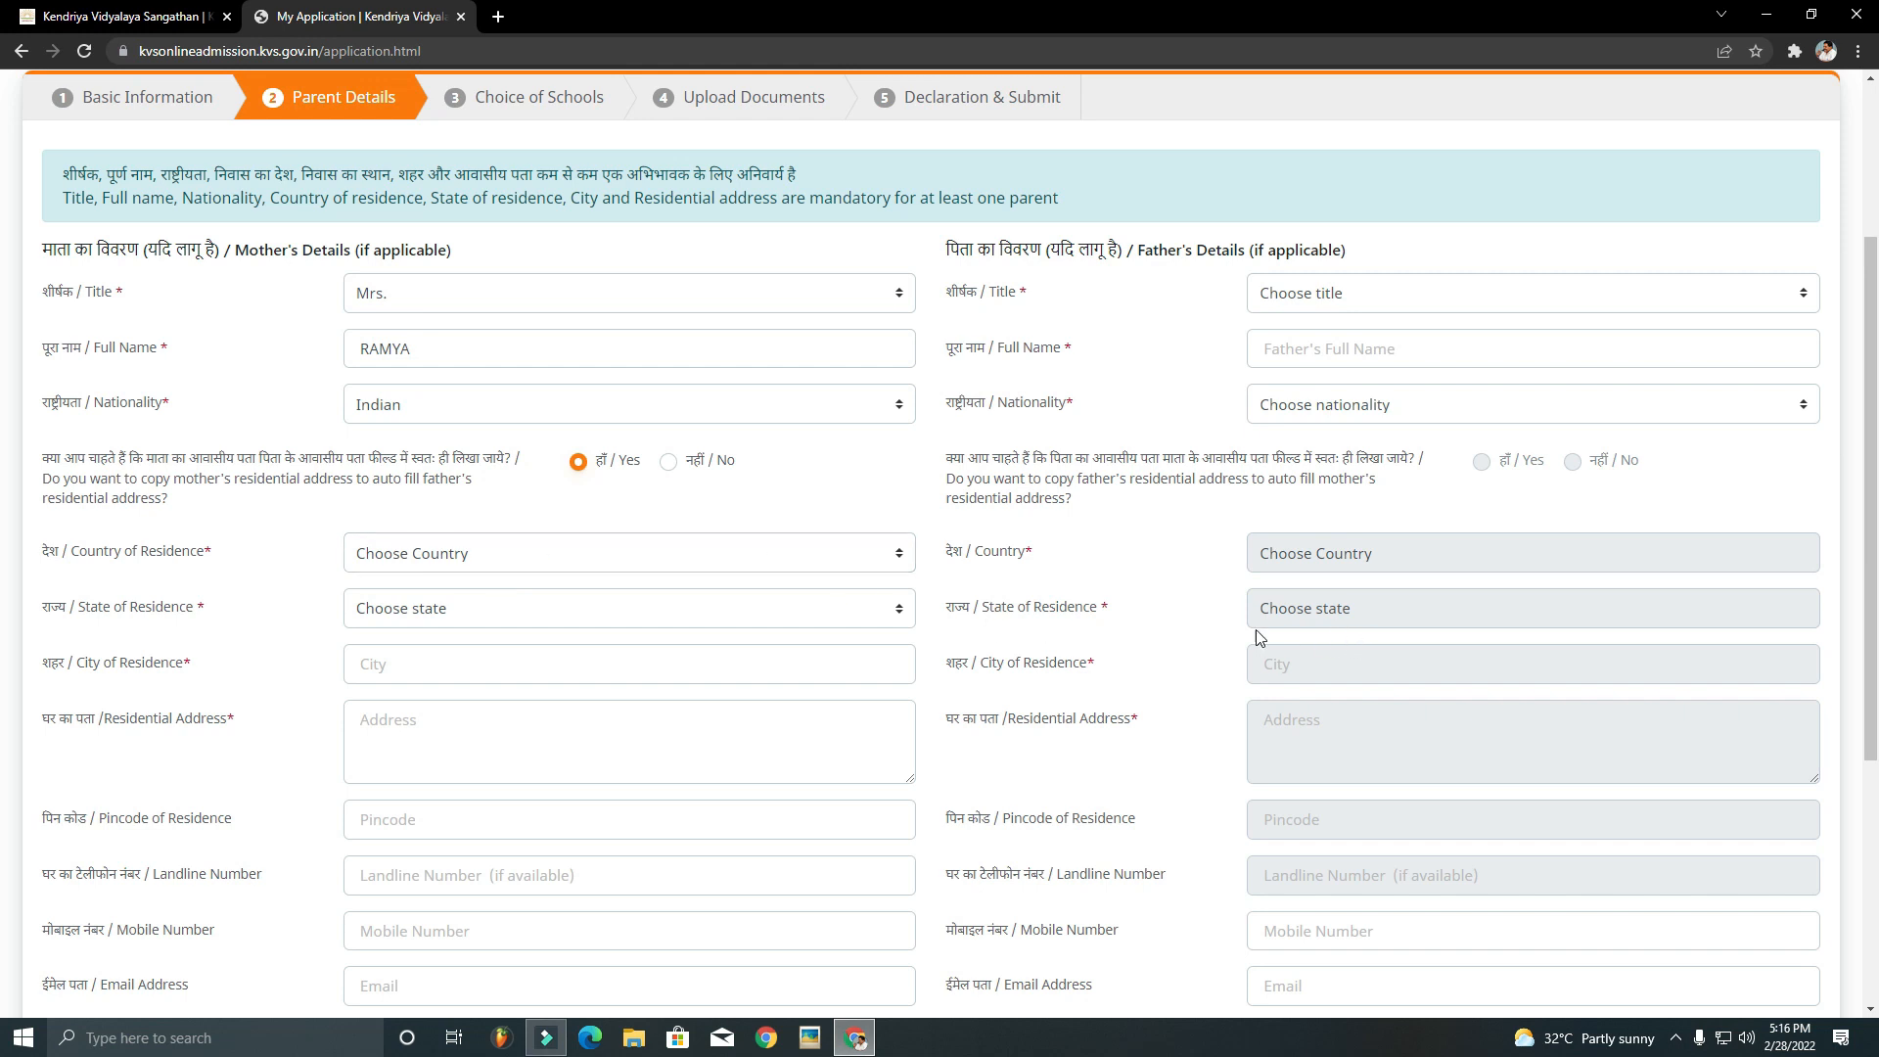
click(1287, 309)
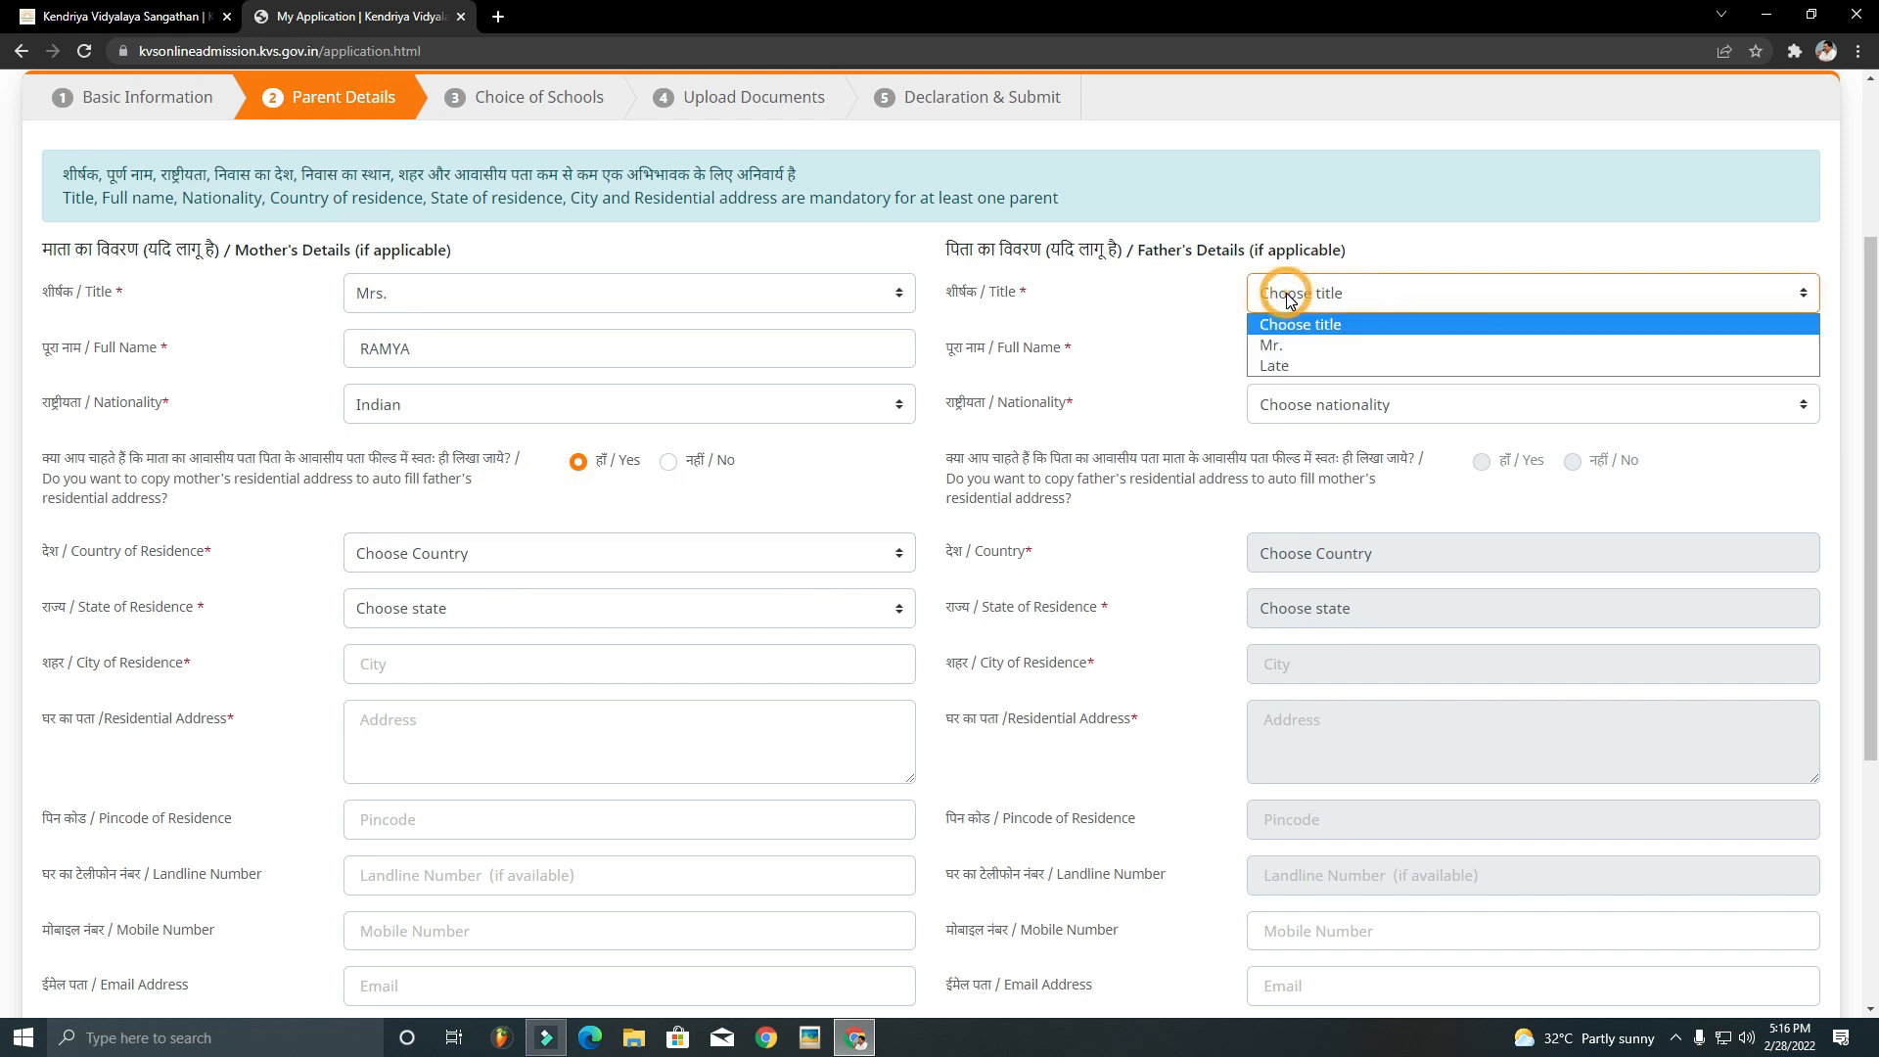
- Enter the father's title Mr., his full name and Indian nationality
click(1290, 345)
click(1323, 362)
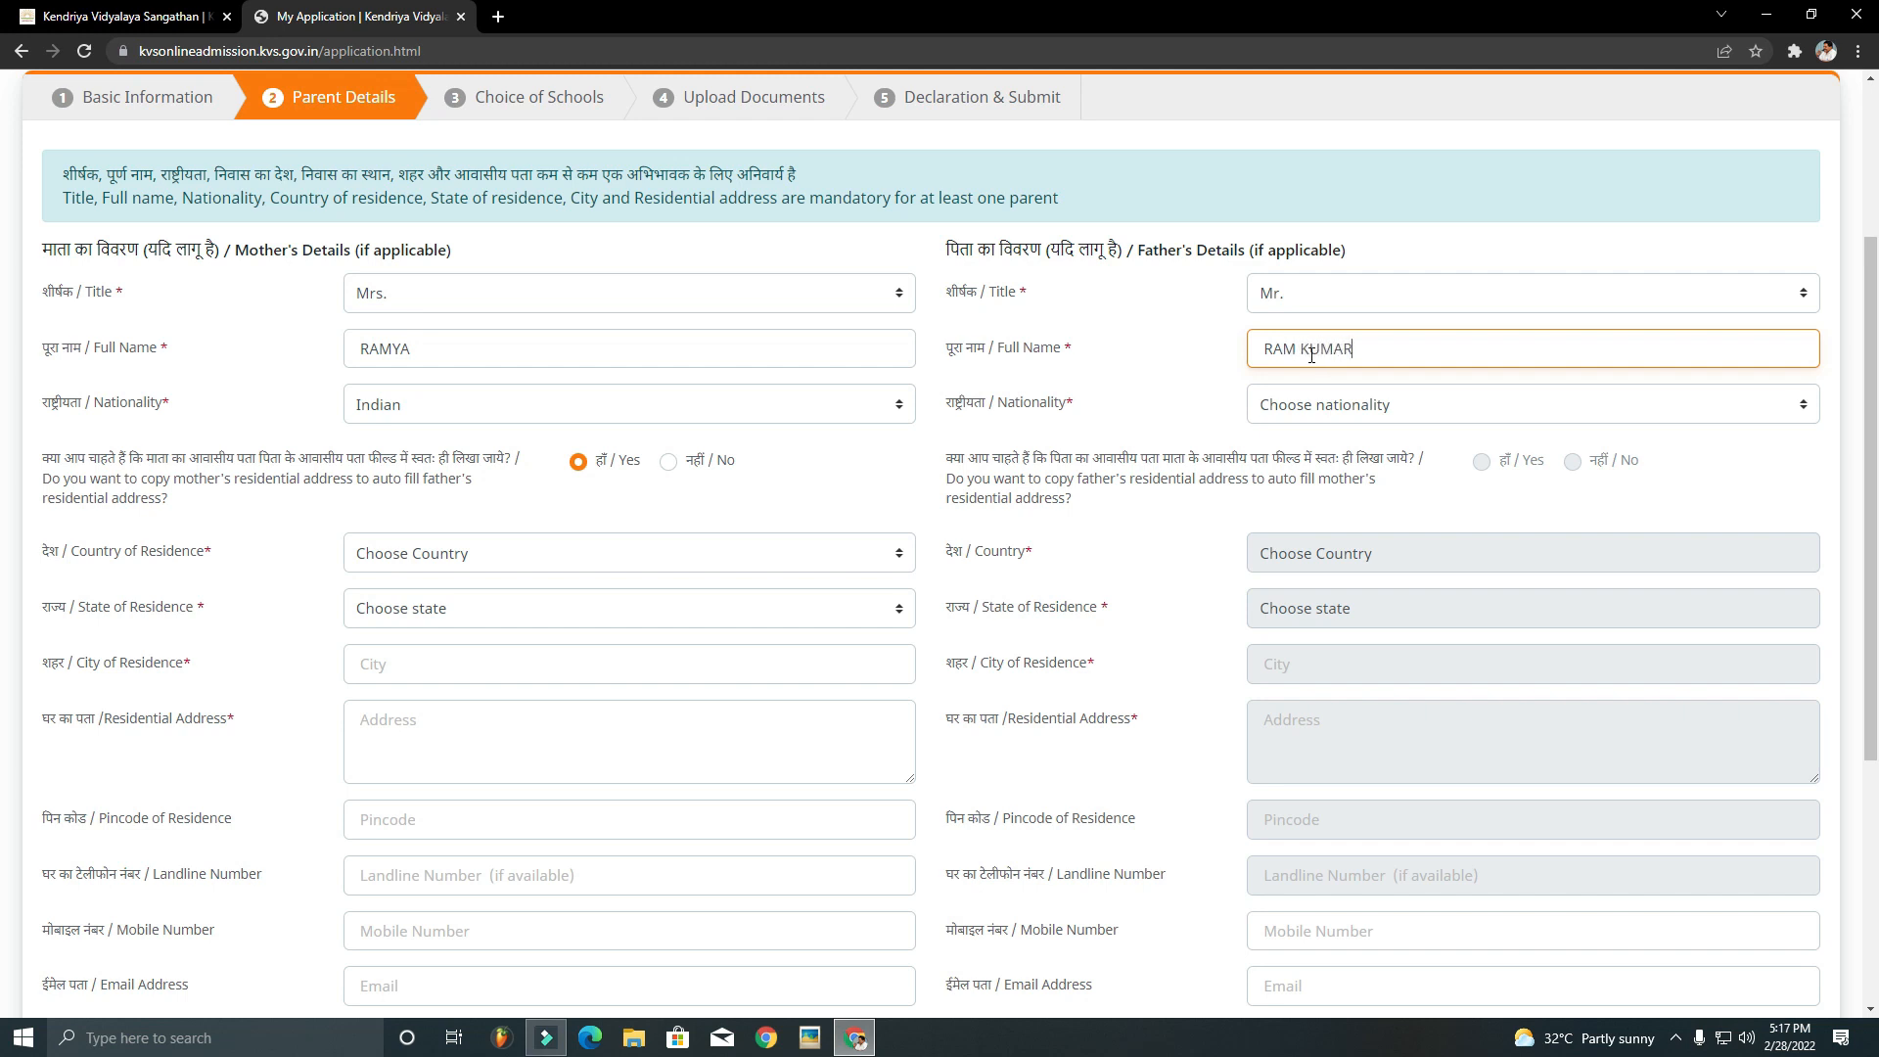
click(1364, 407)
click(1312, 460)
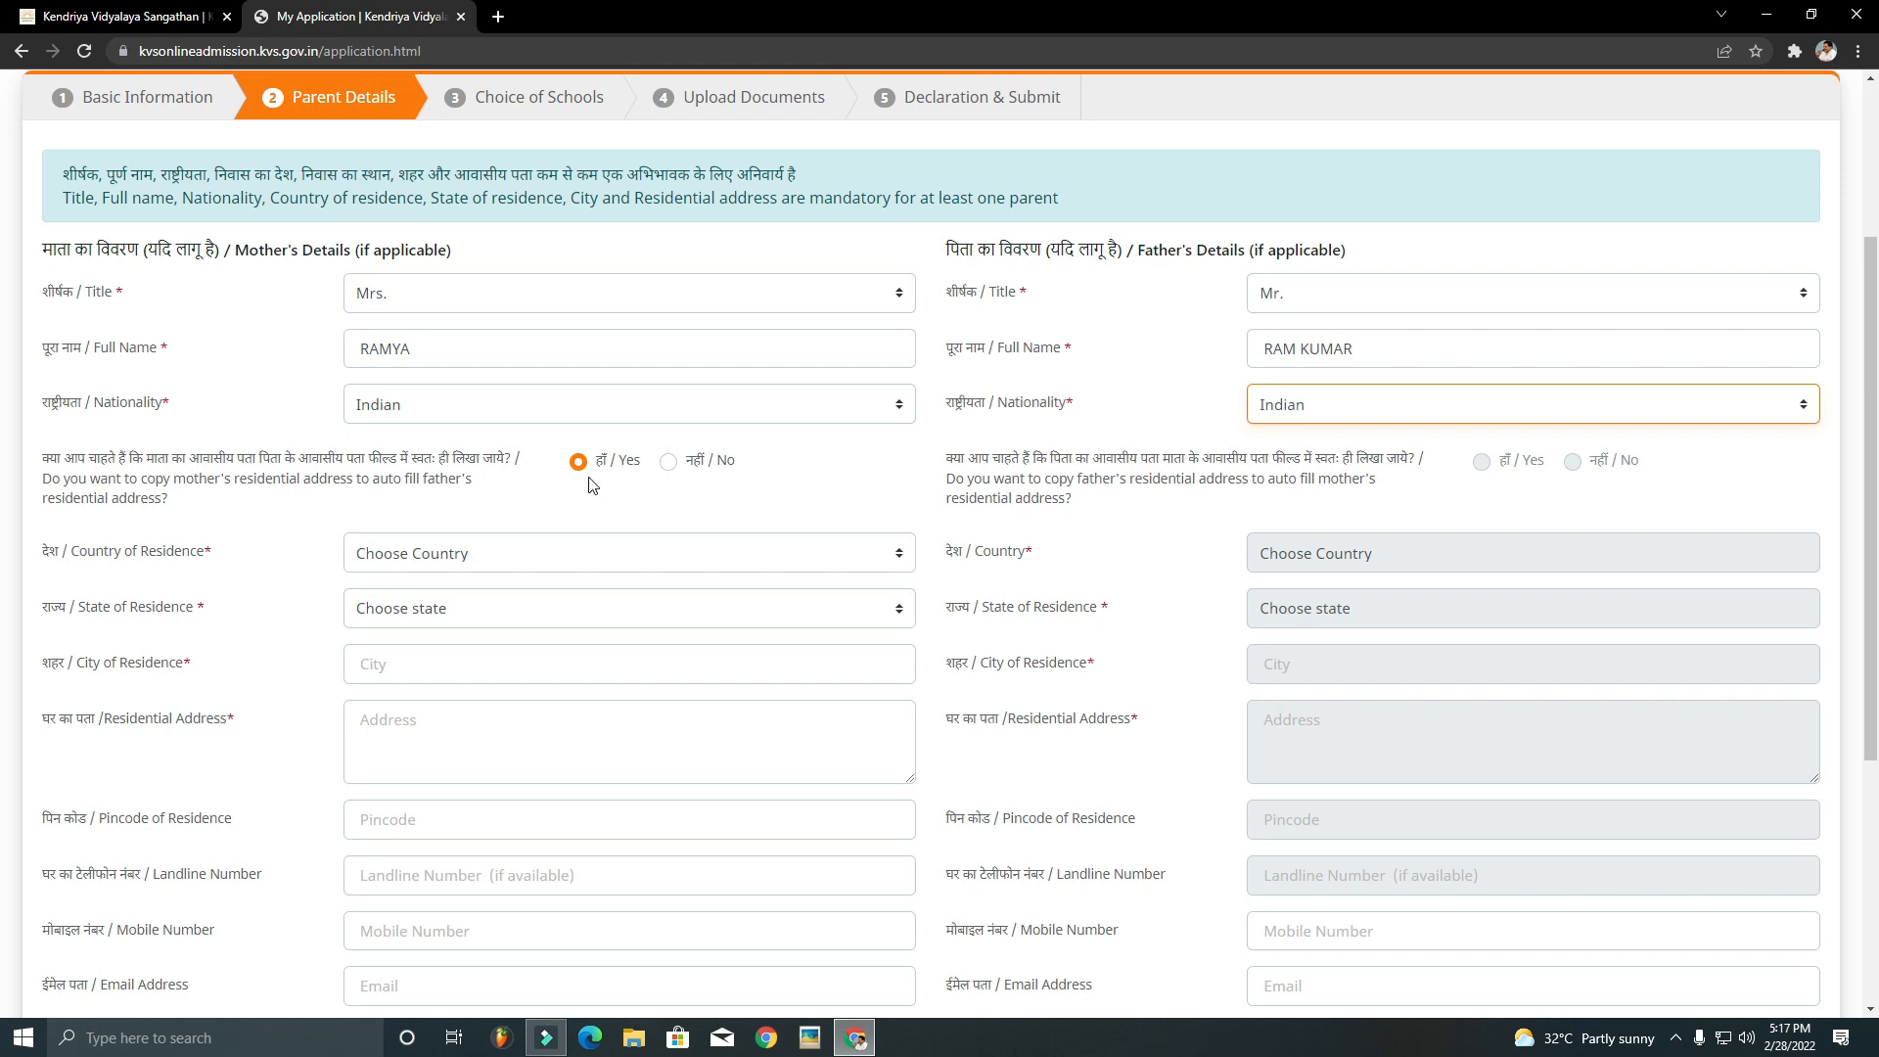
- Set the mother's country of residence to India and state to Tamil Nadu
click(497, 557)
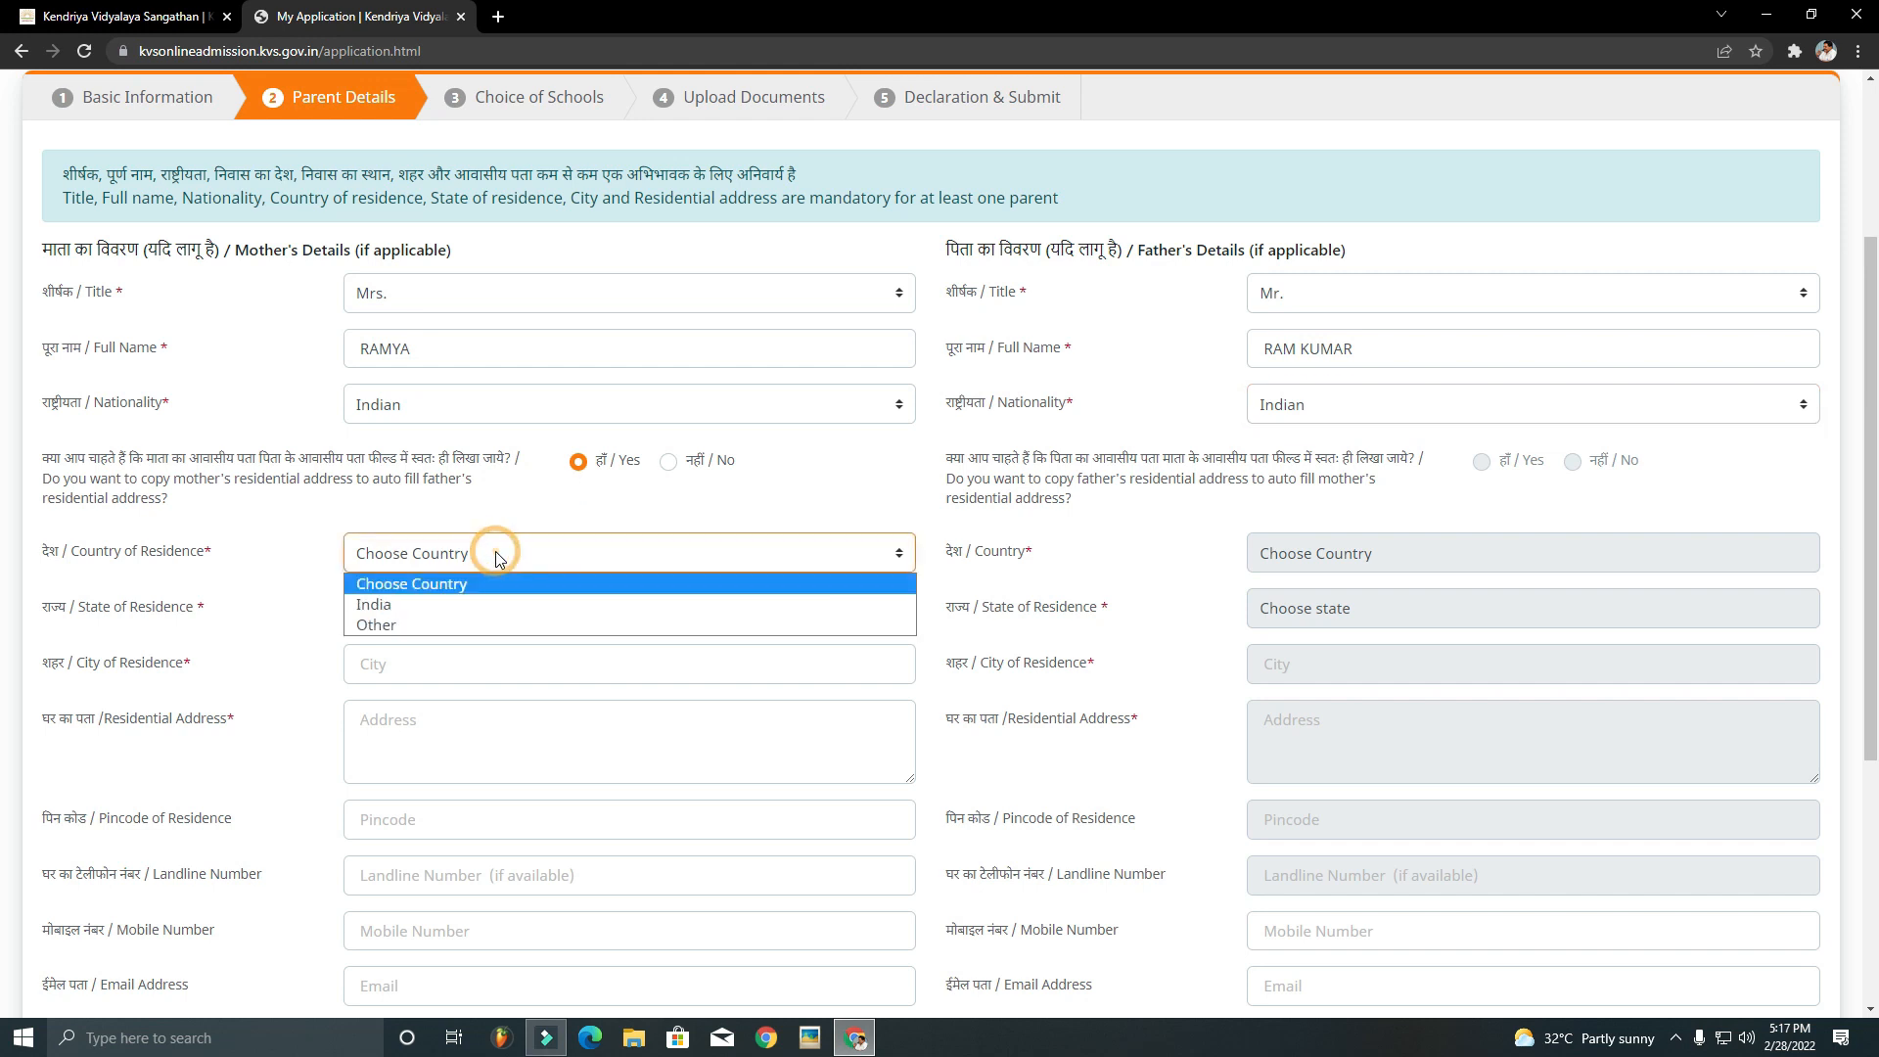
click(395, 602)
click(417, 611)
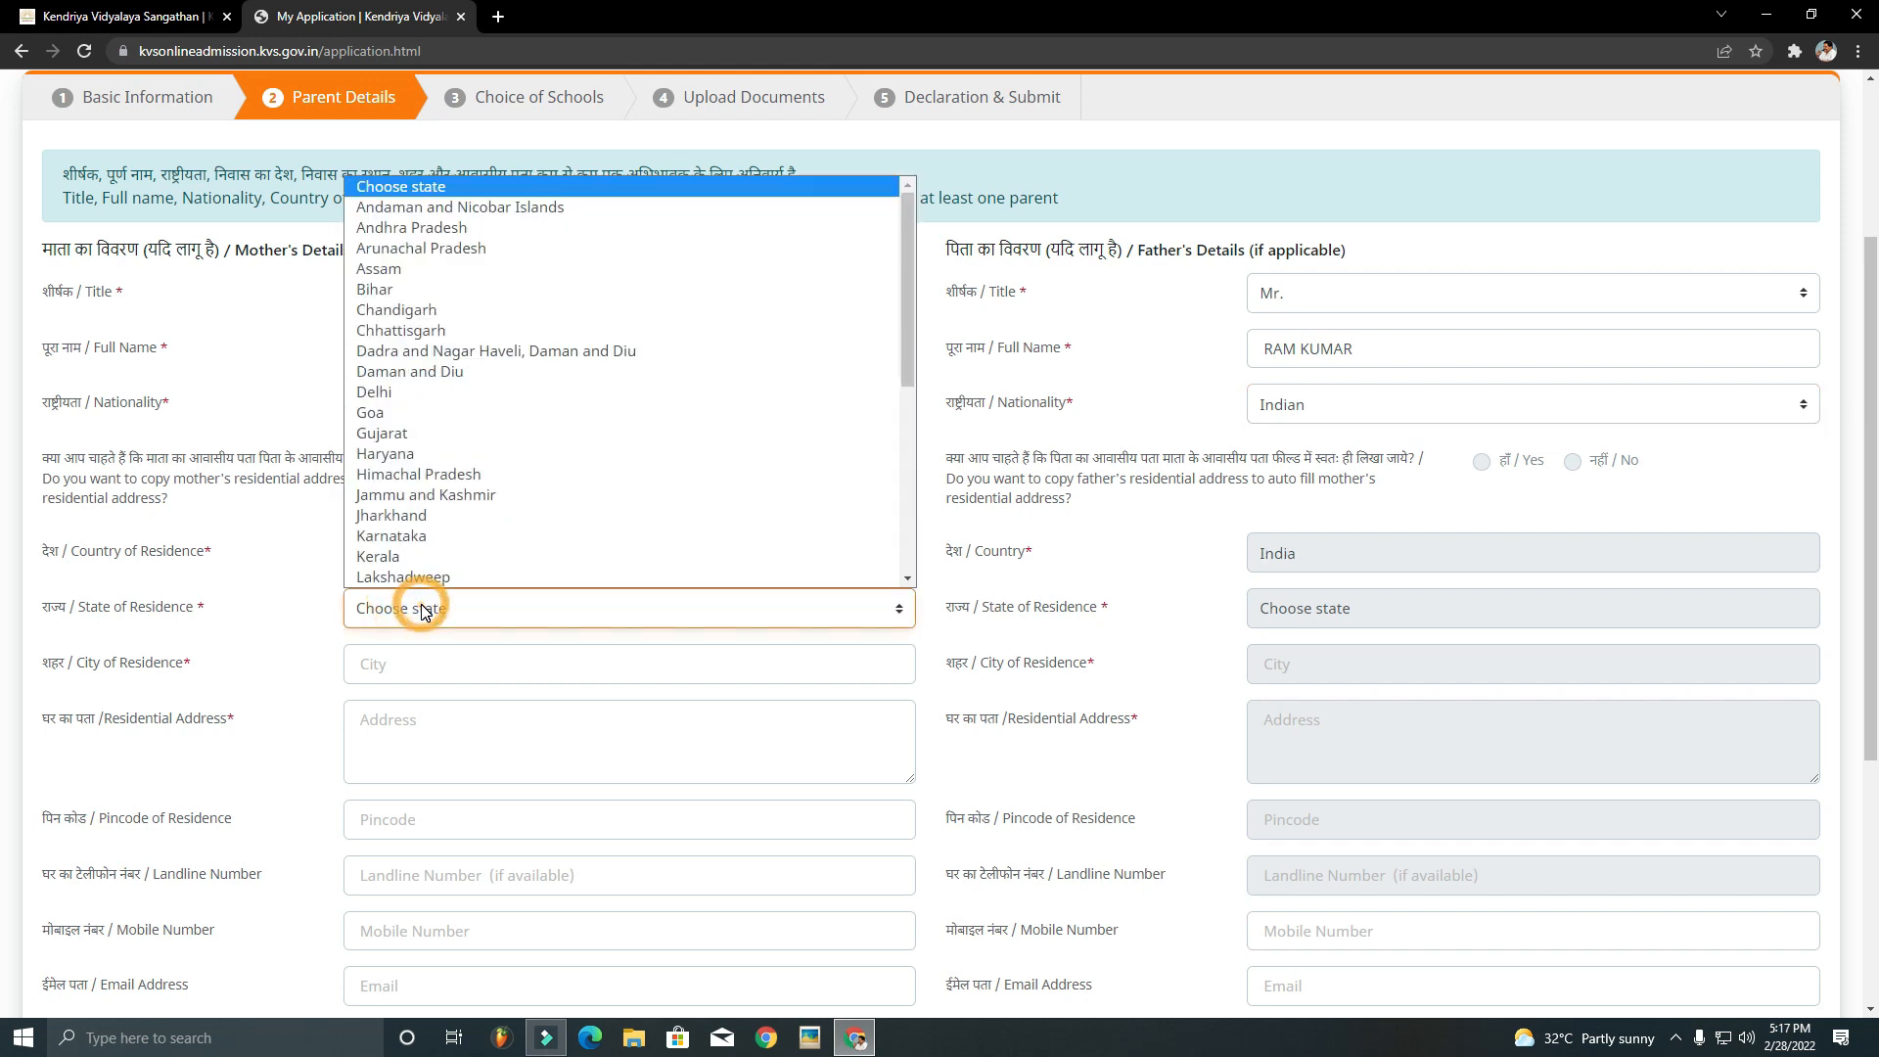
scroll(419, 548, down, 1)
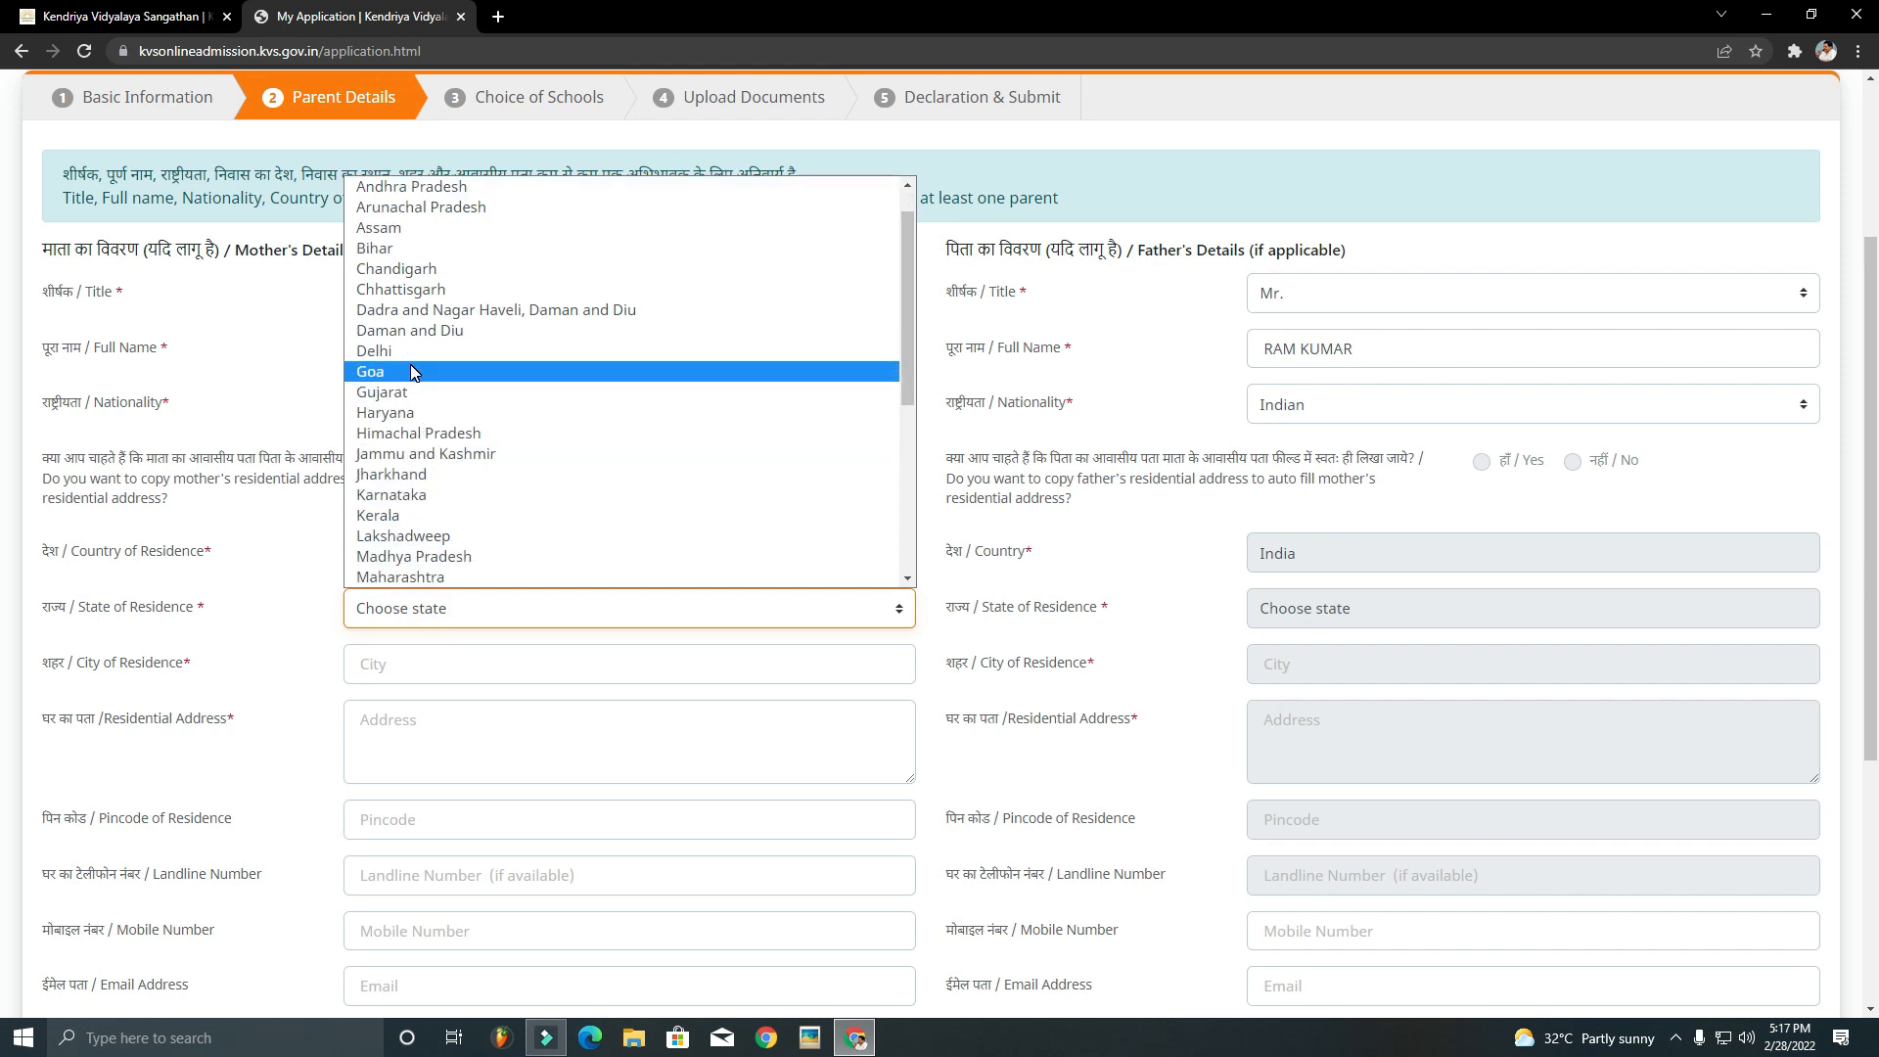
scroll(409, 364, down, 3)
click(424, 433)
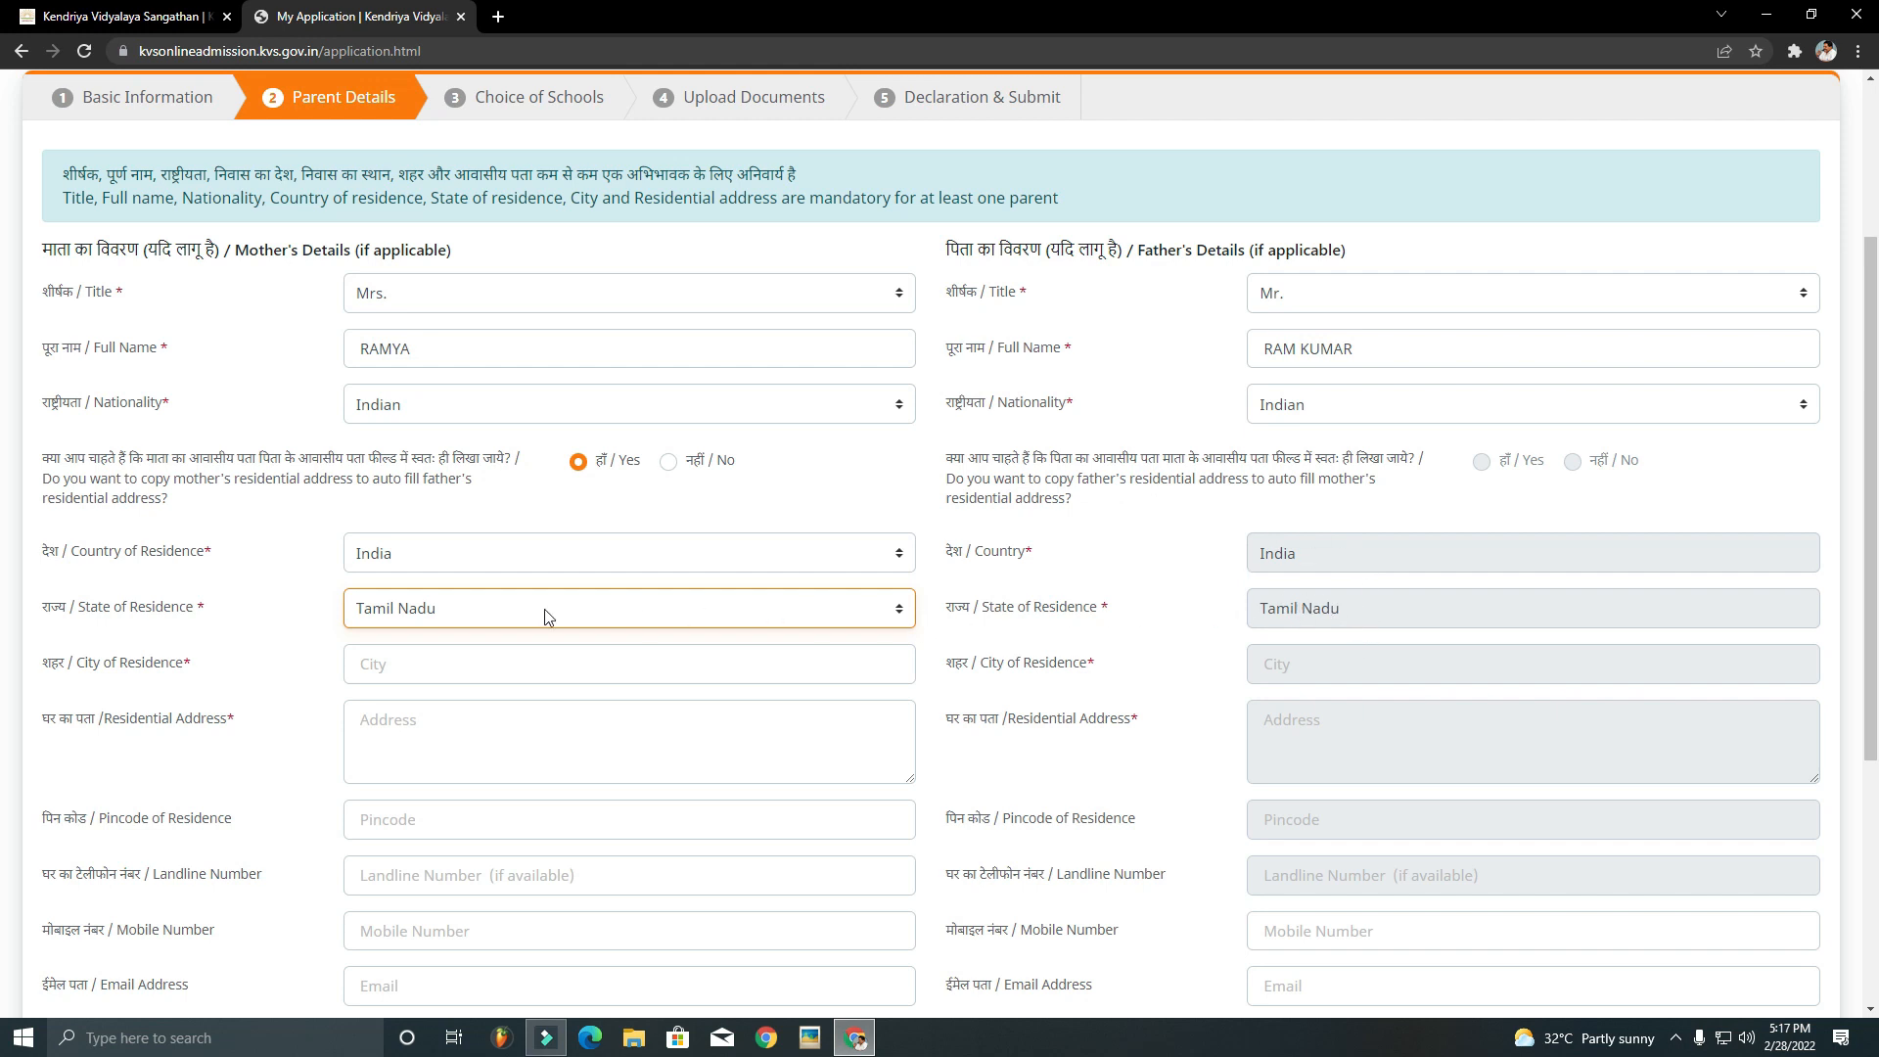
- Type the mother's city, residential address and pincode, which mirror to the father's details
click(403, 671)
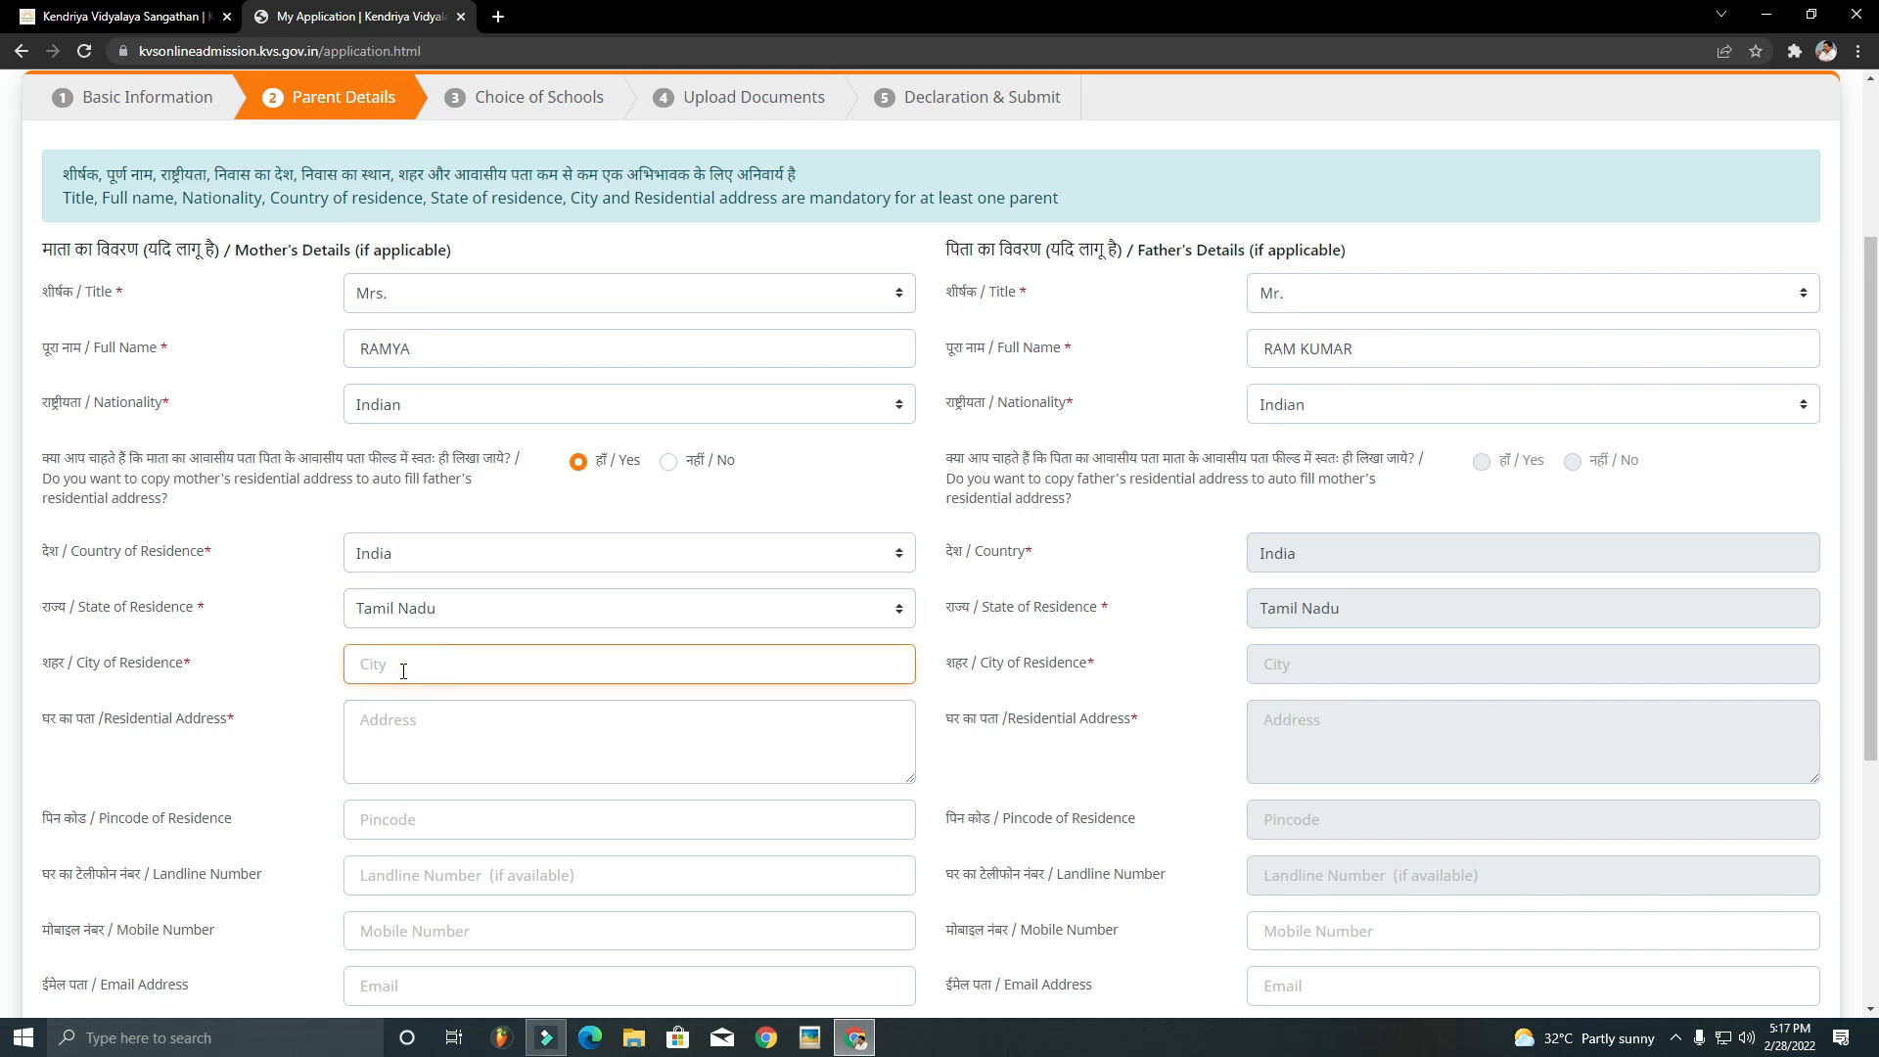
text(CHENNAI)
click(587, 747)
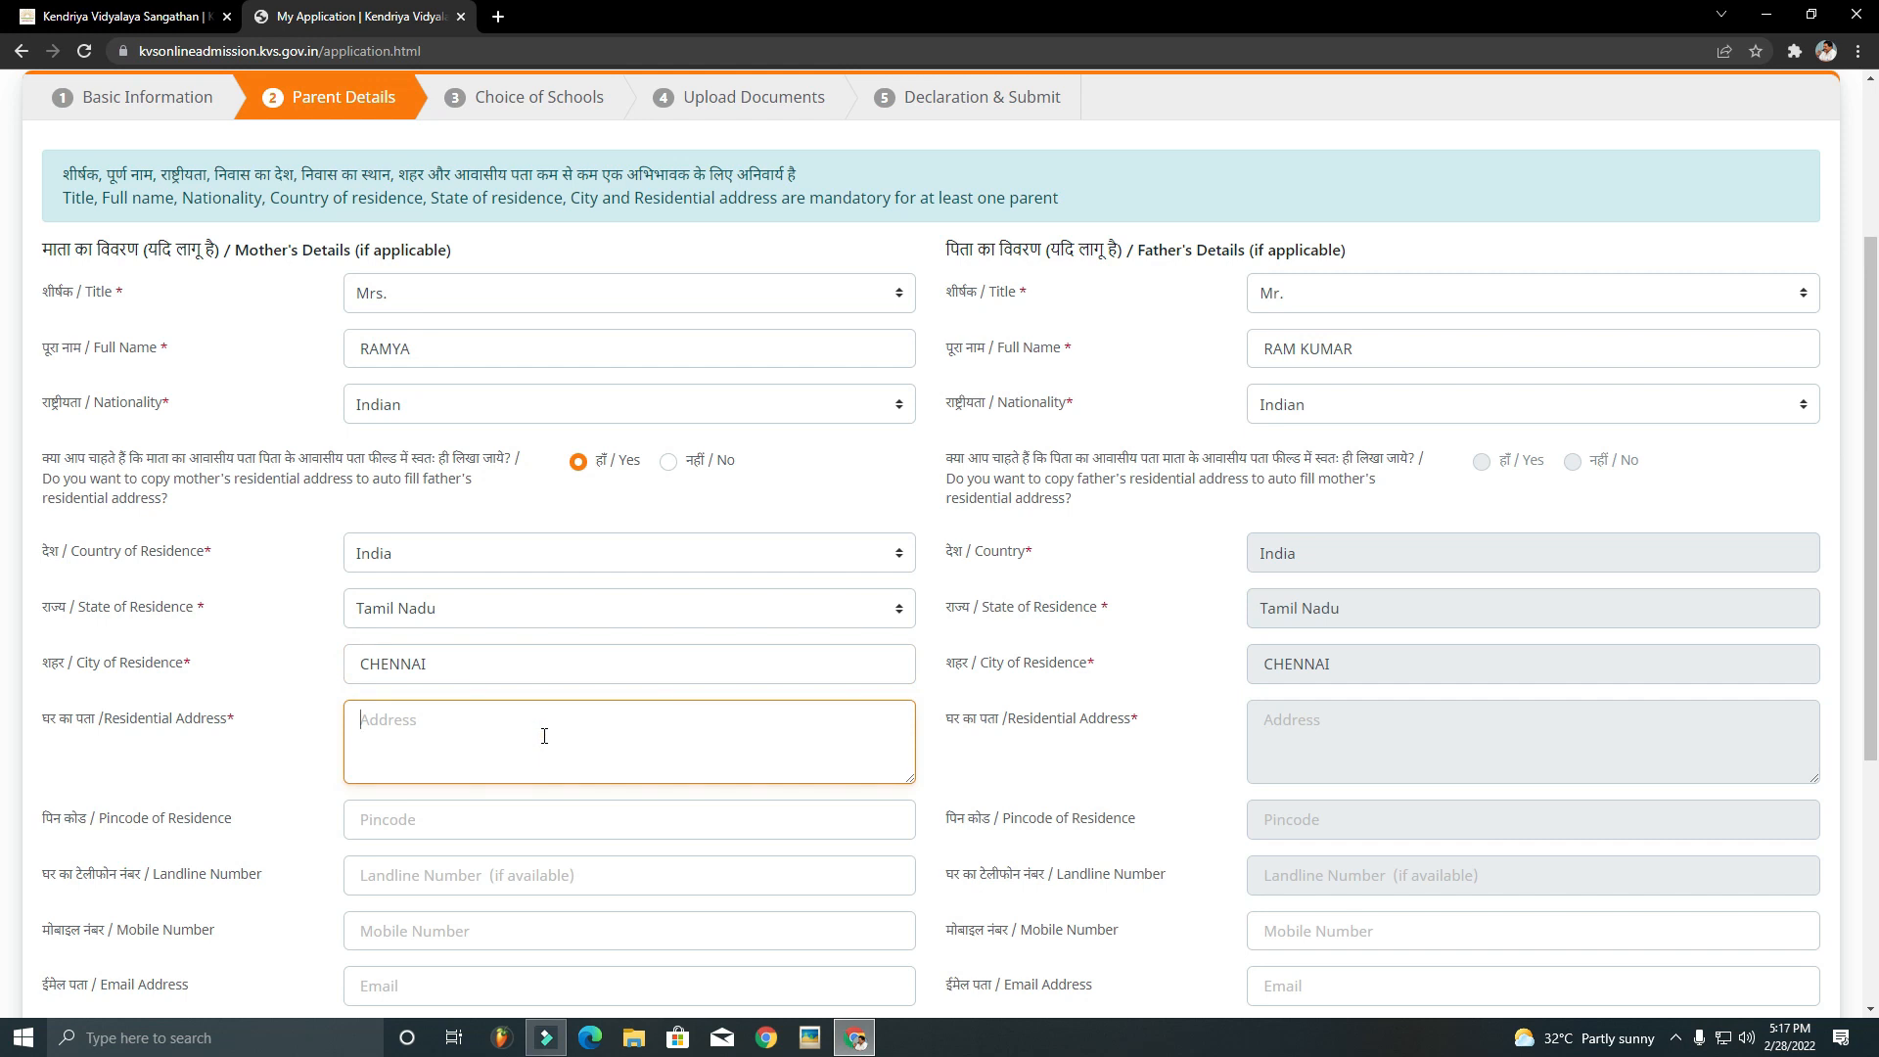
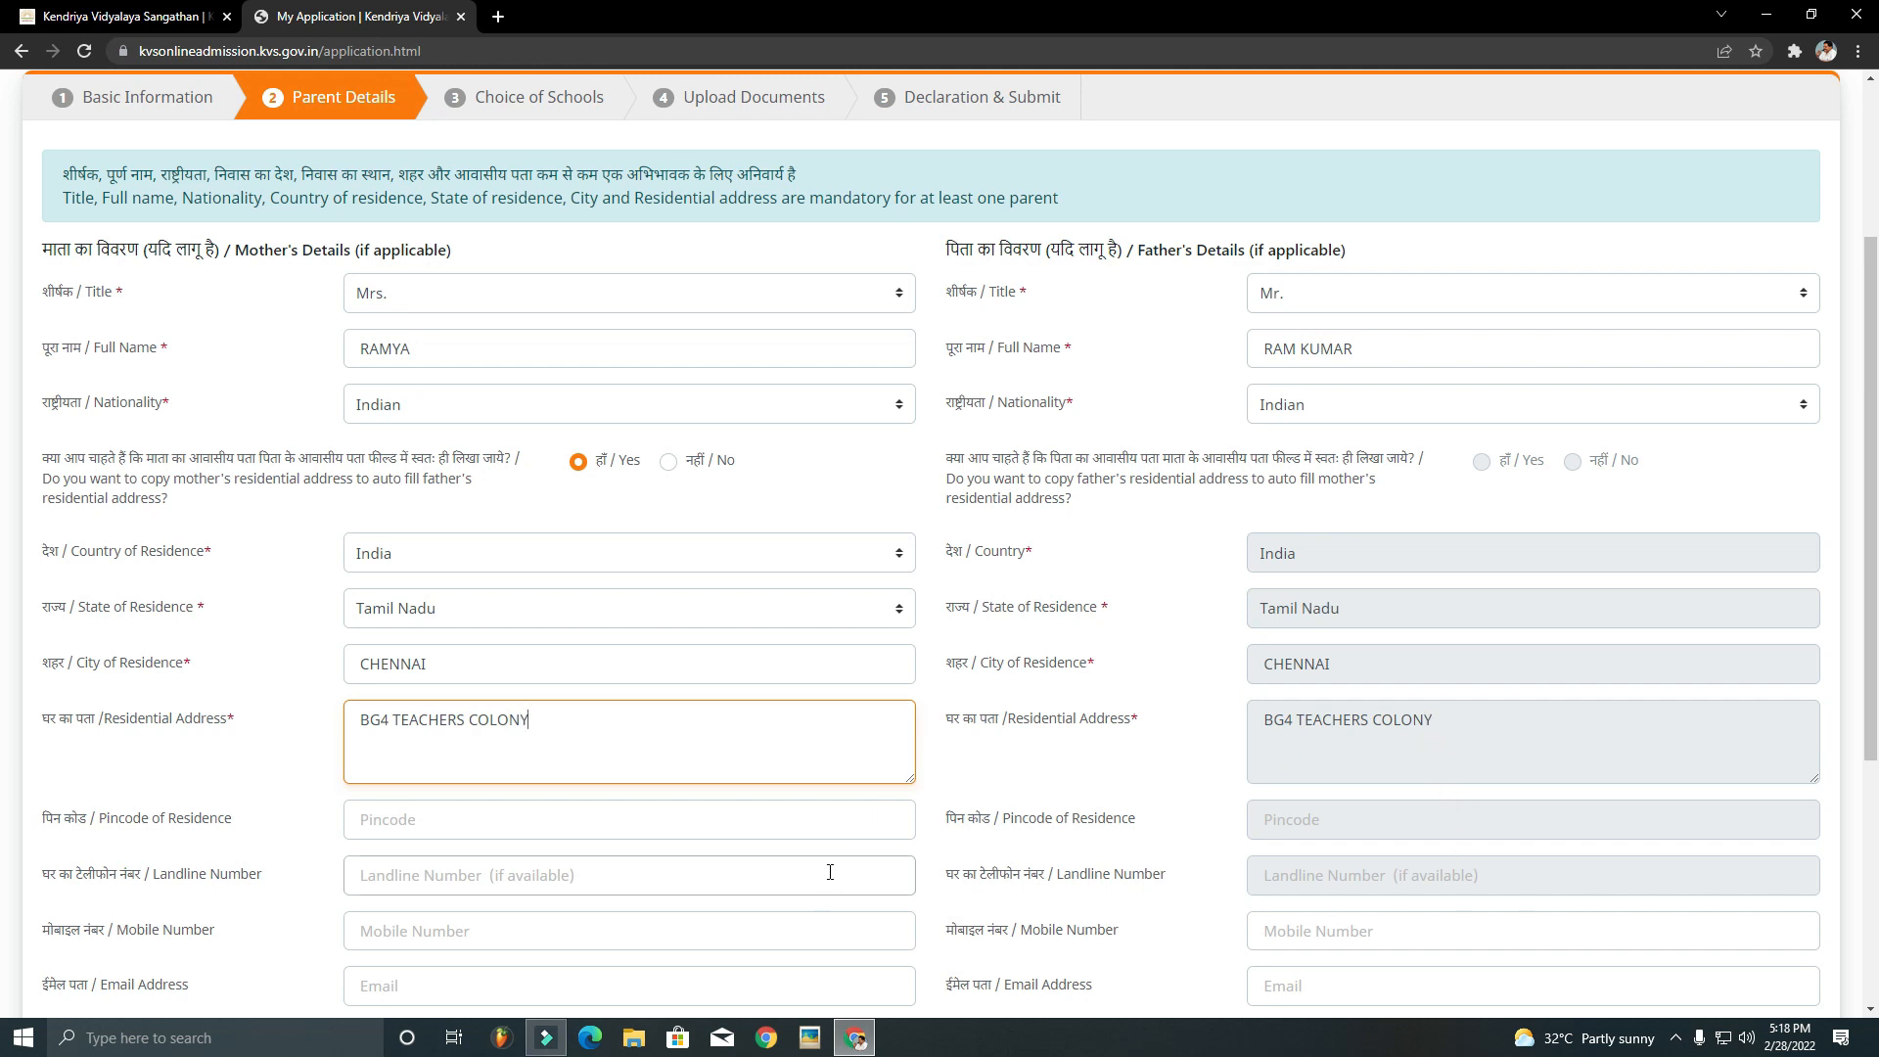
click(654, 828)
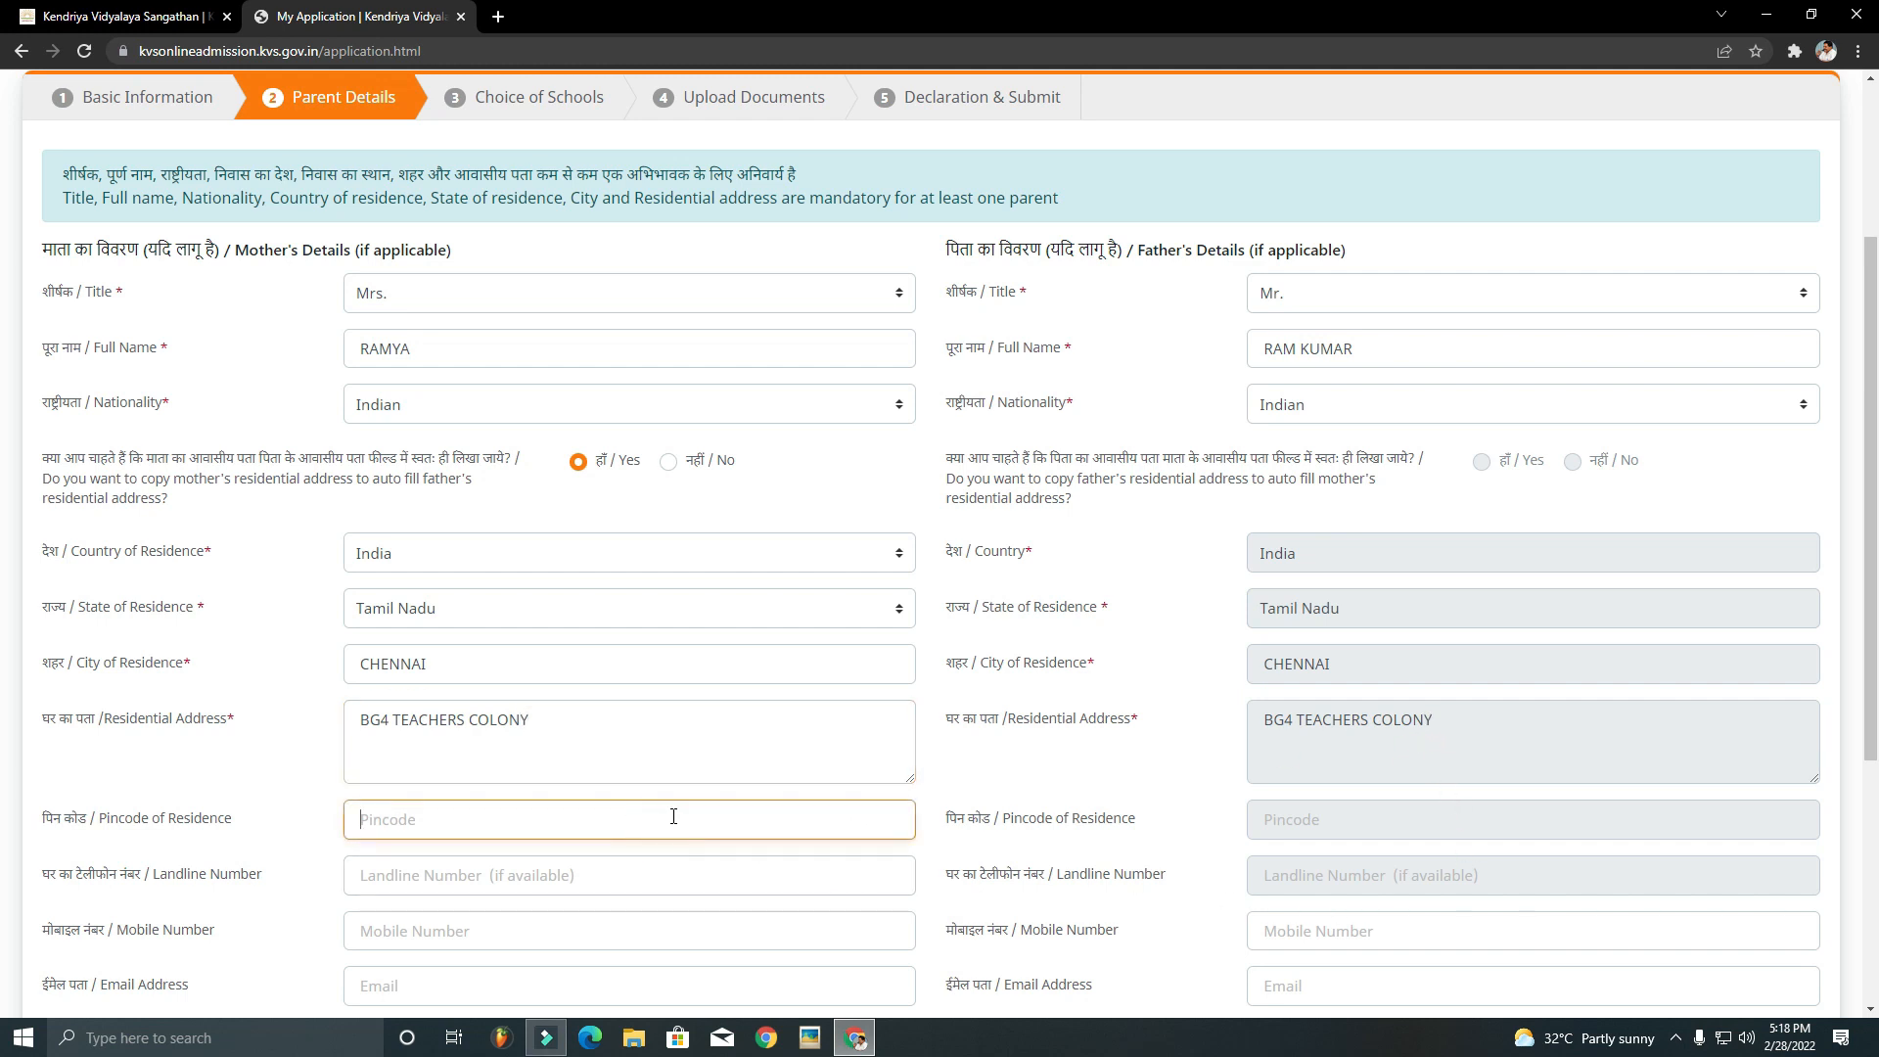
text(600114)
scroll(675, 814, down, 4)
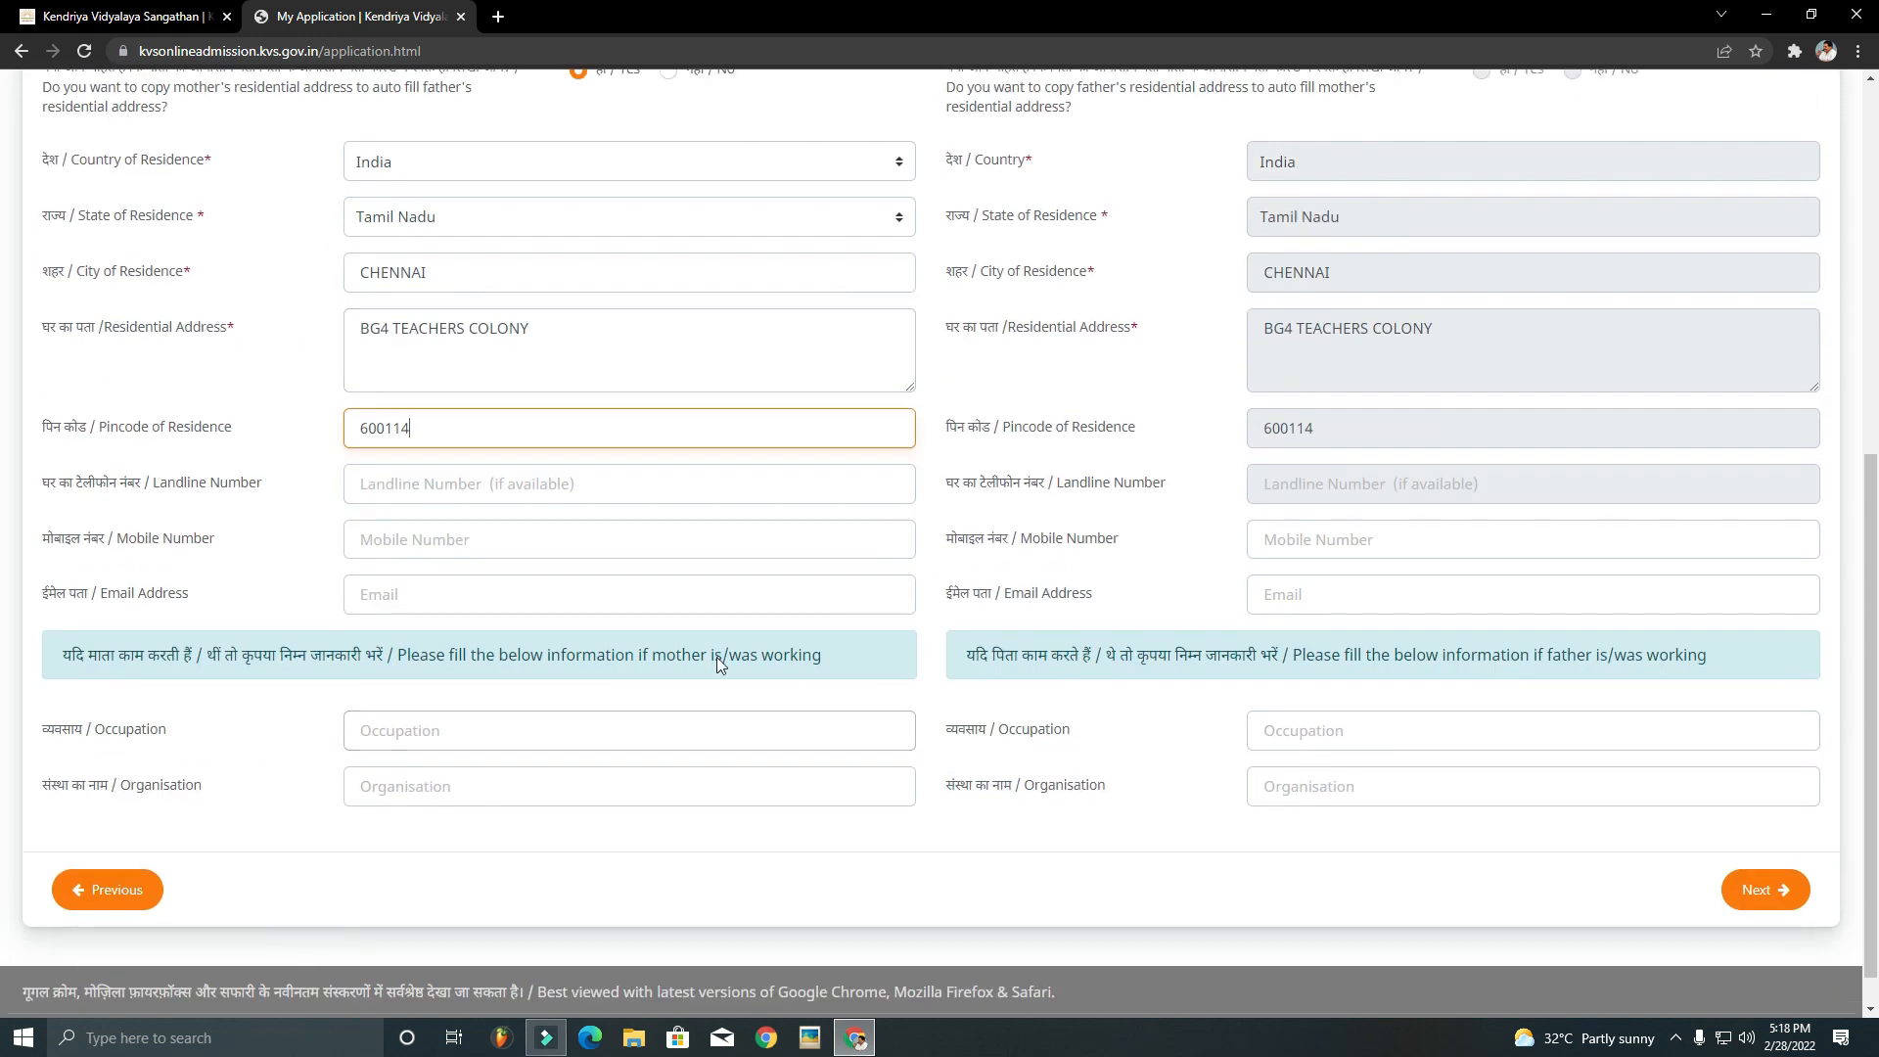
- Skip the parents' landline, mobile, email, occupation and organisation fields, and go to Choice of Schools
click(434, 489)
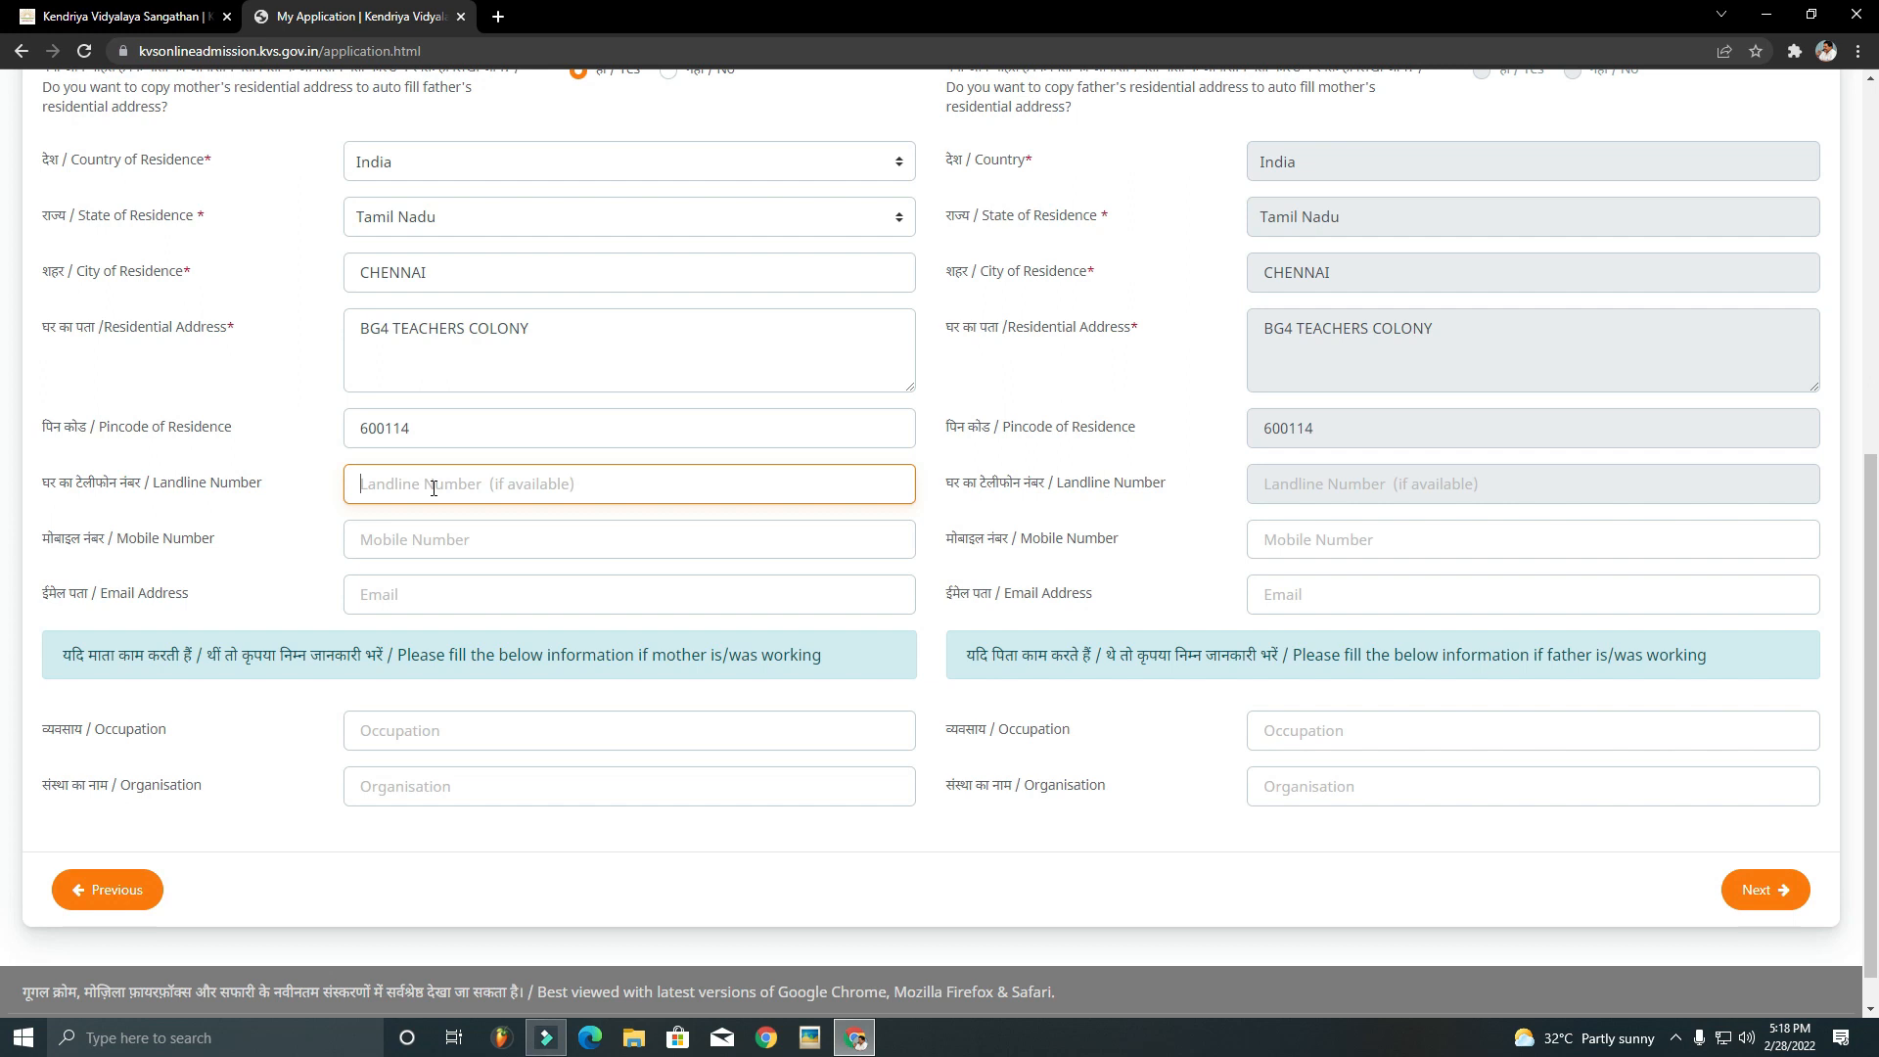
click(417, 554)
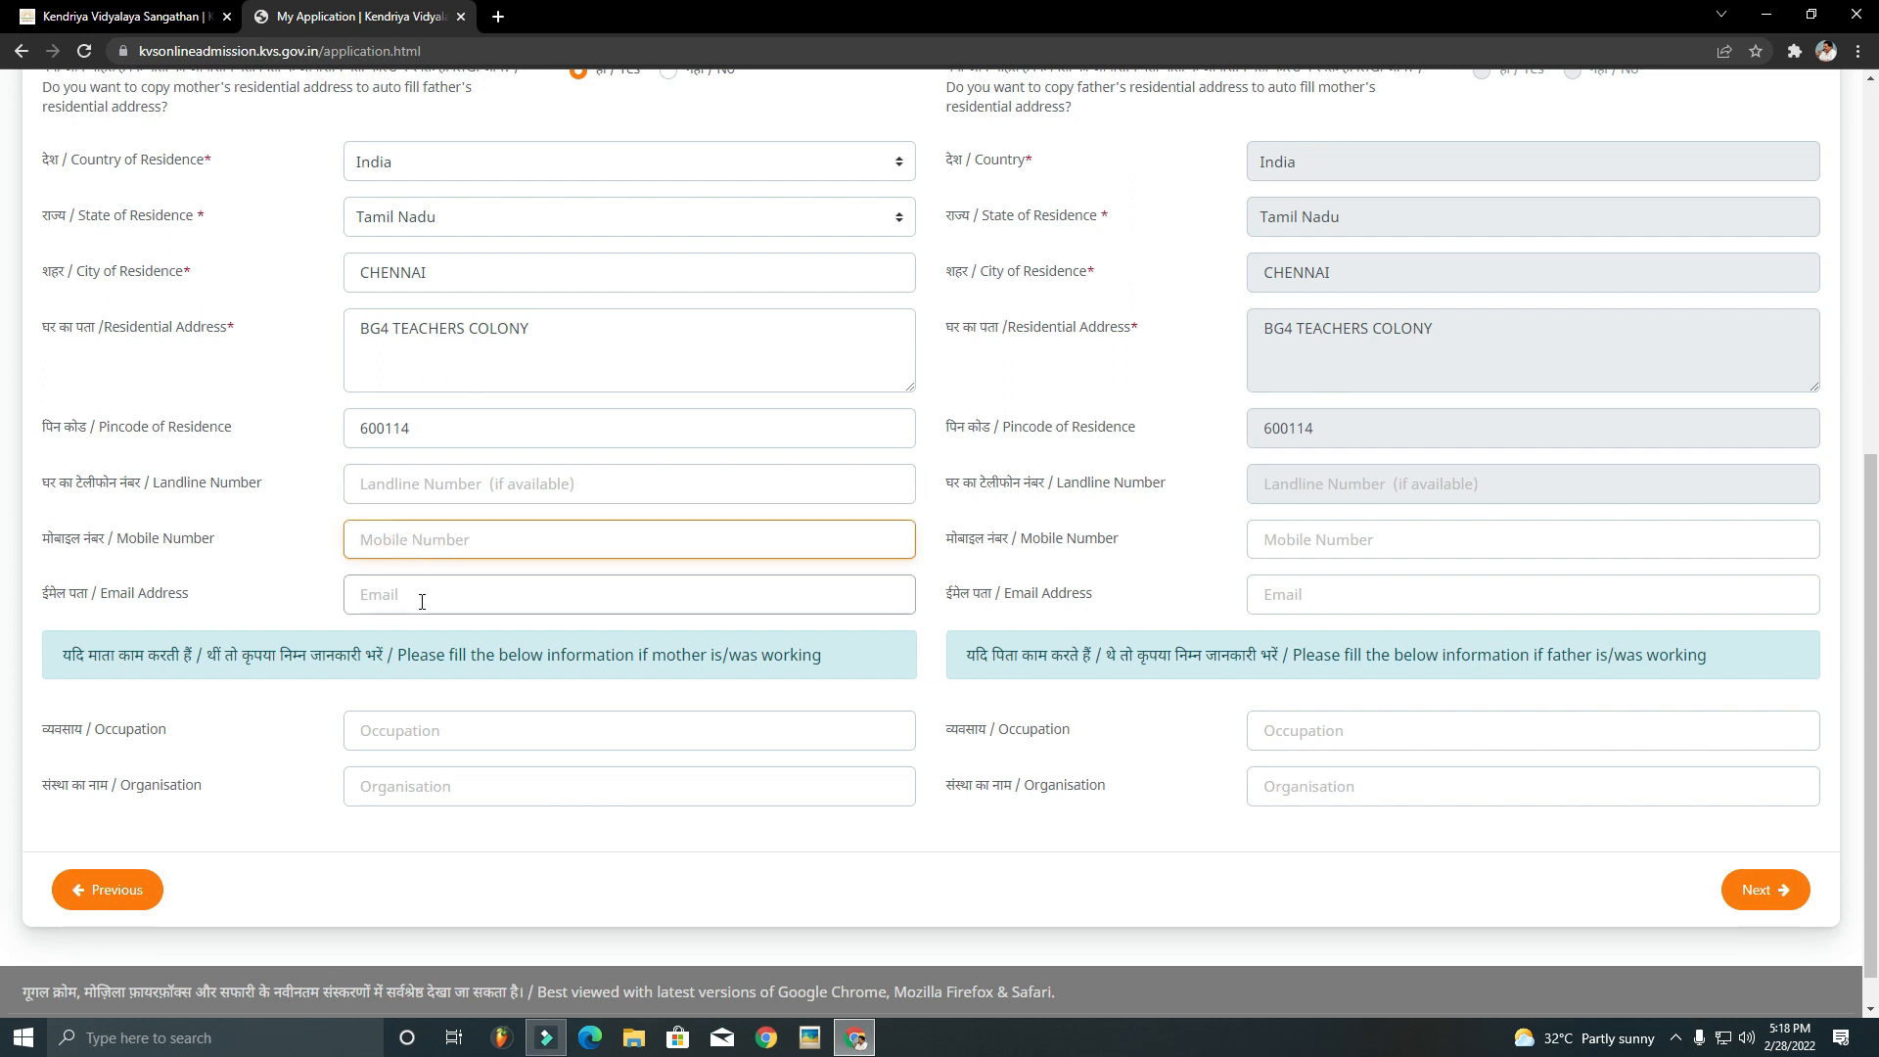
click(421, 599)
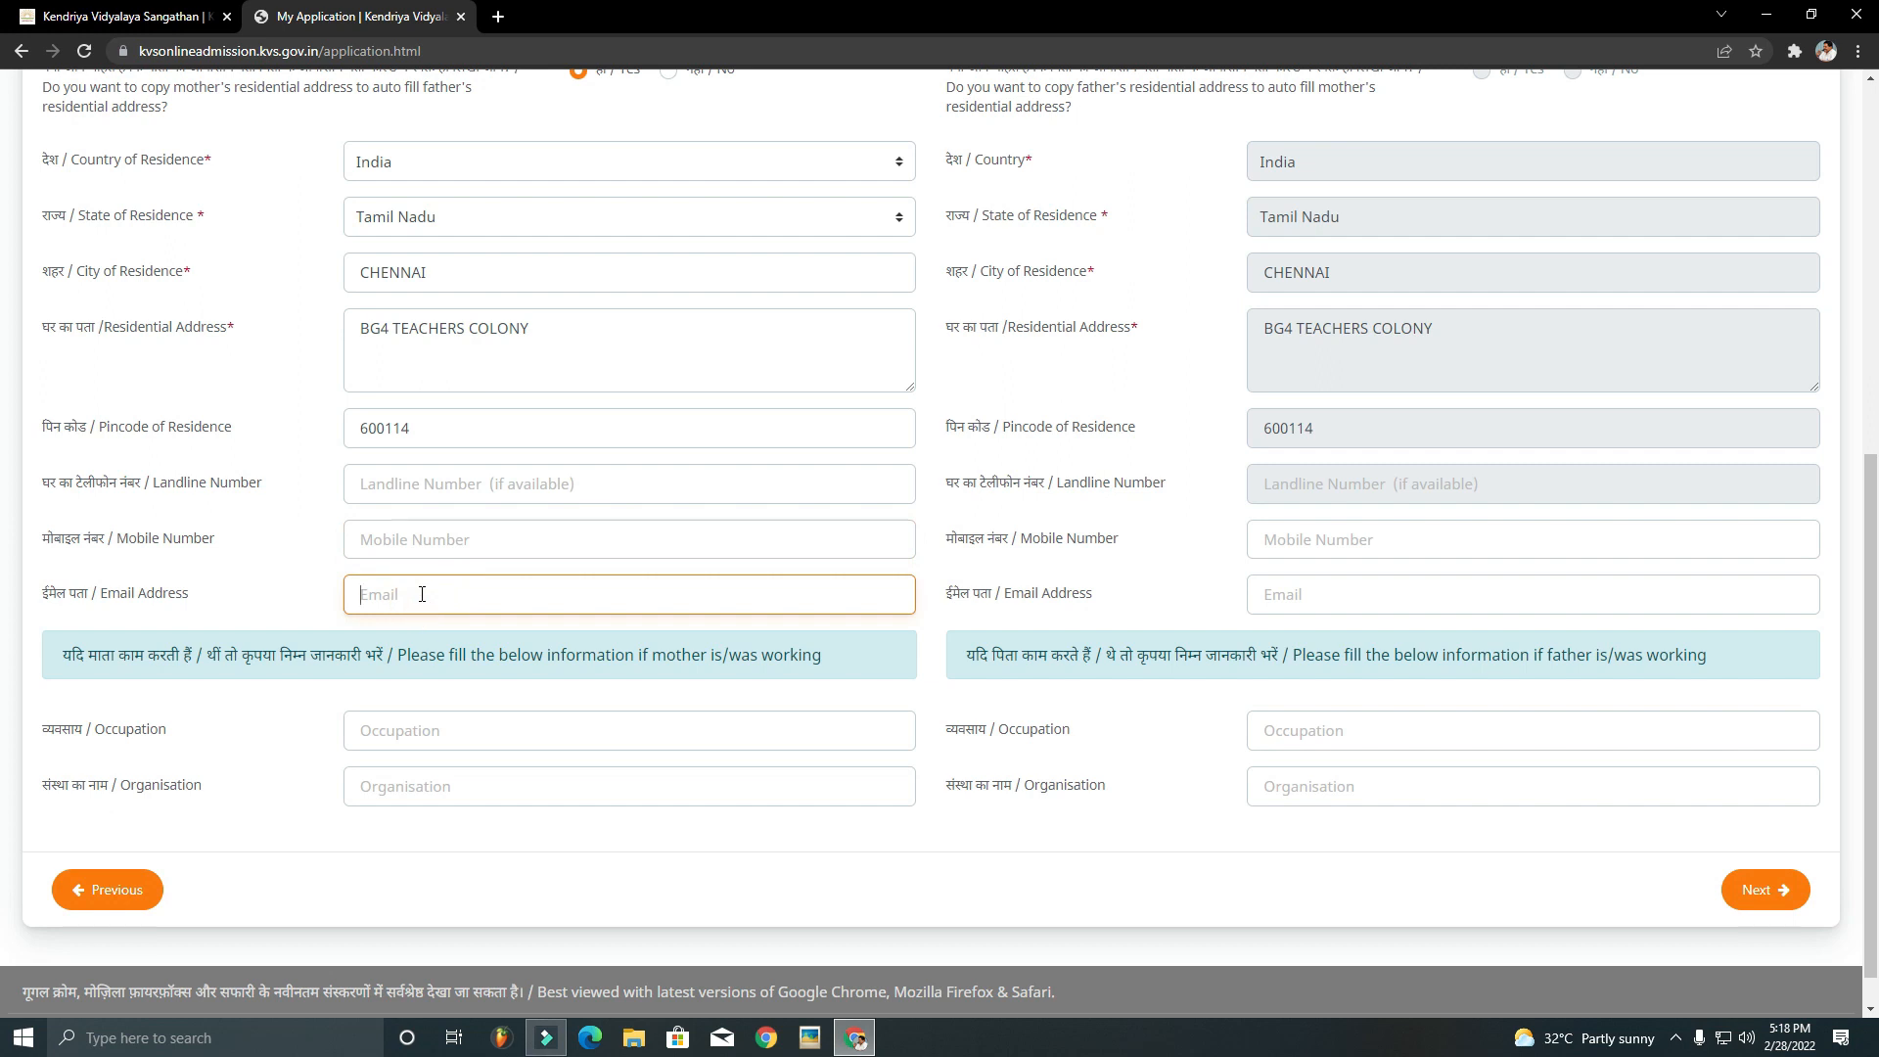
click(384, 539)
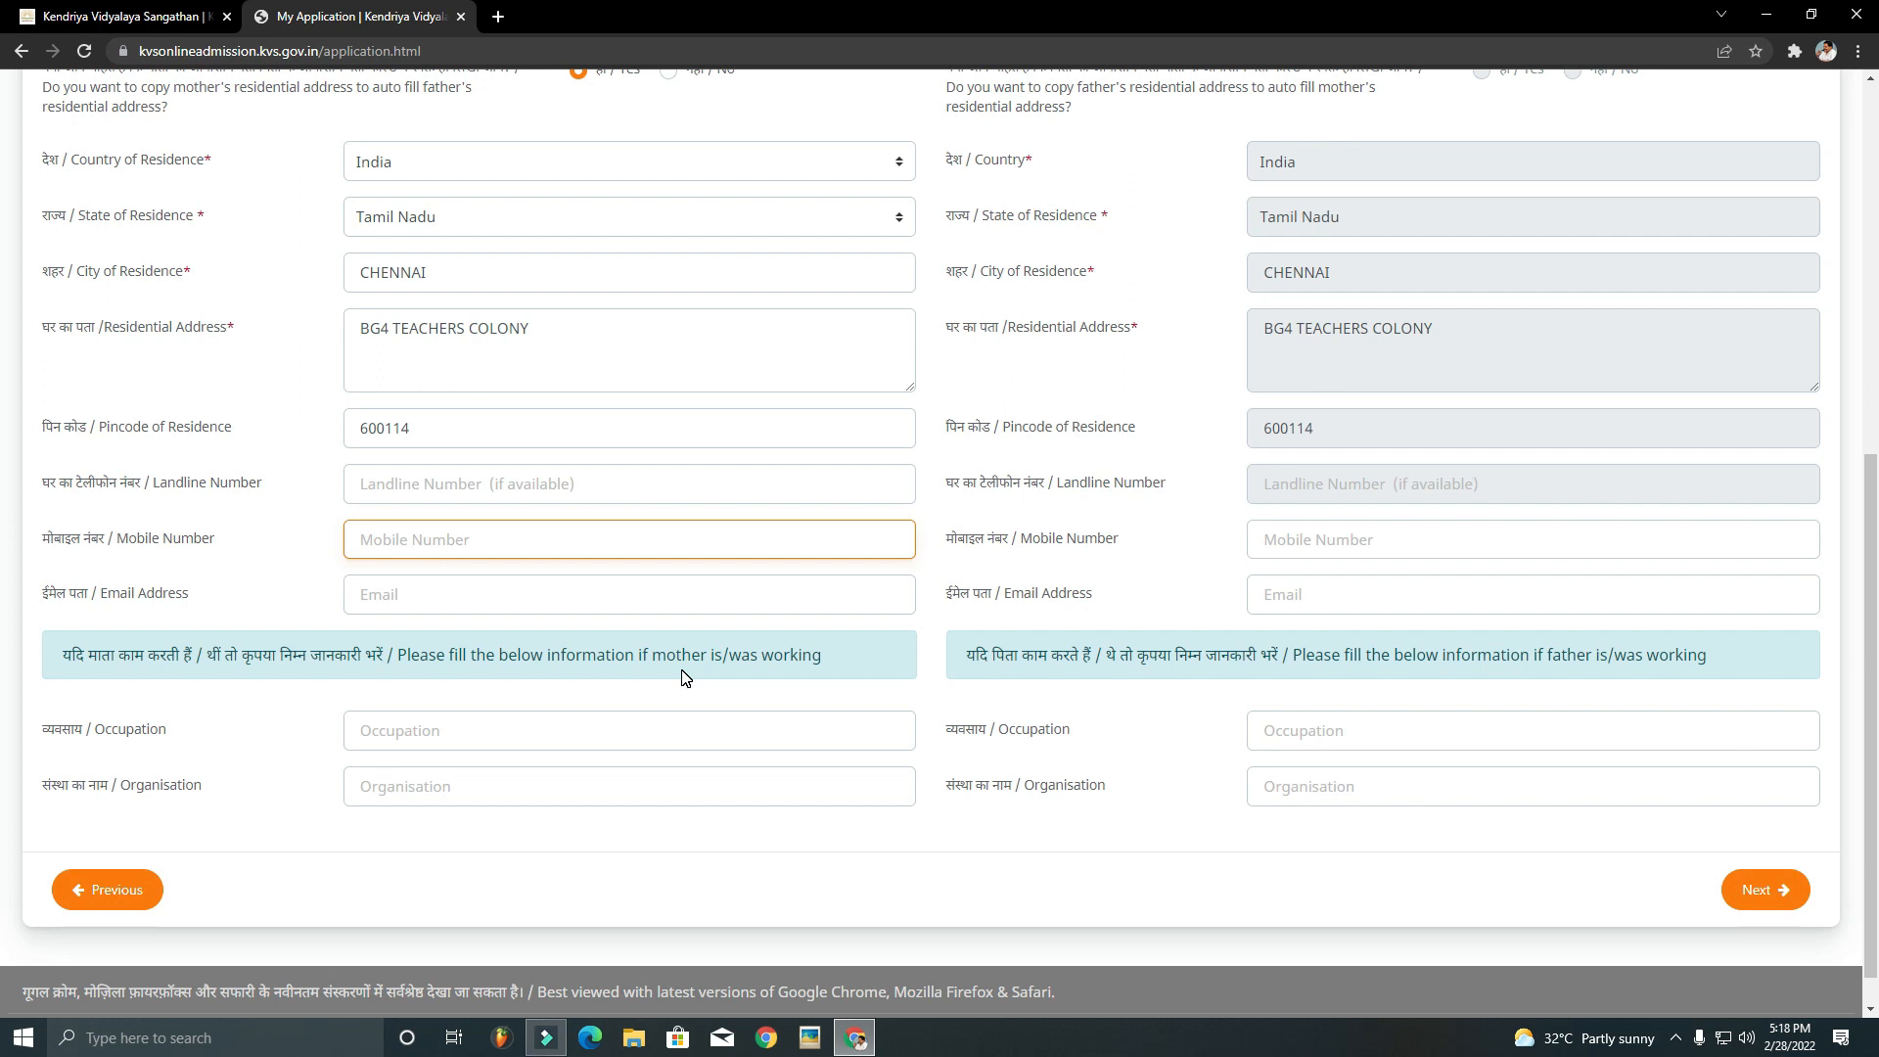
click(446, 733)
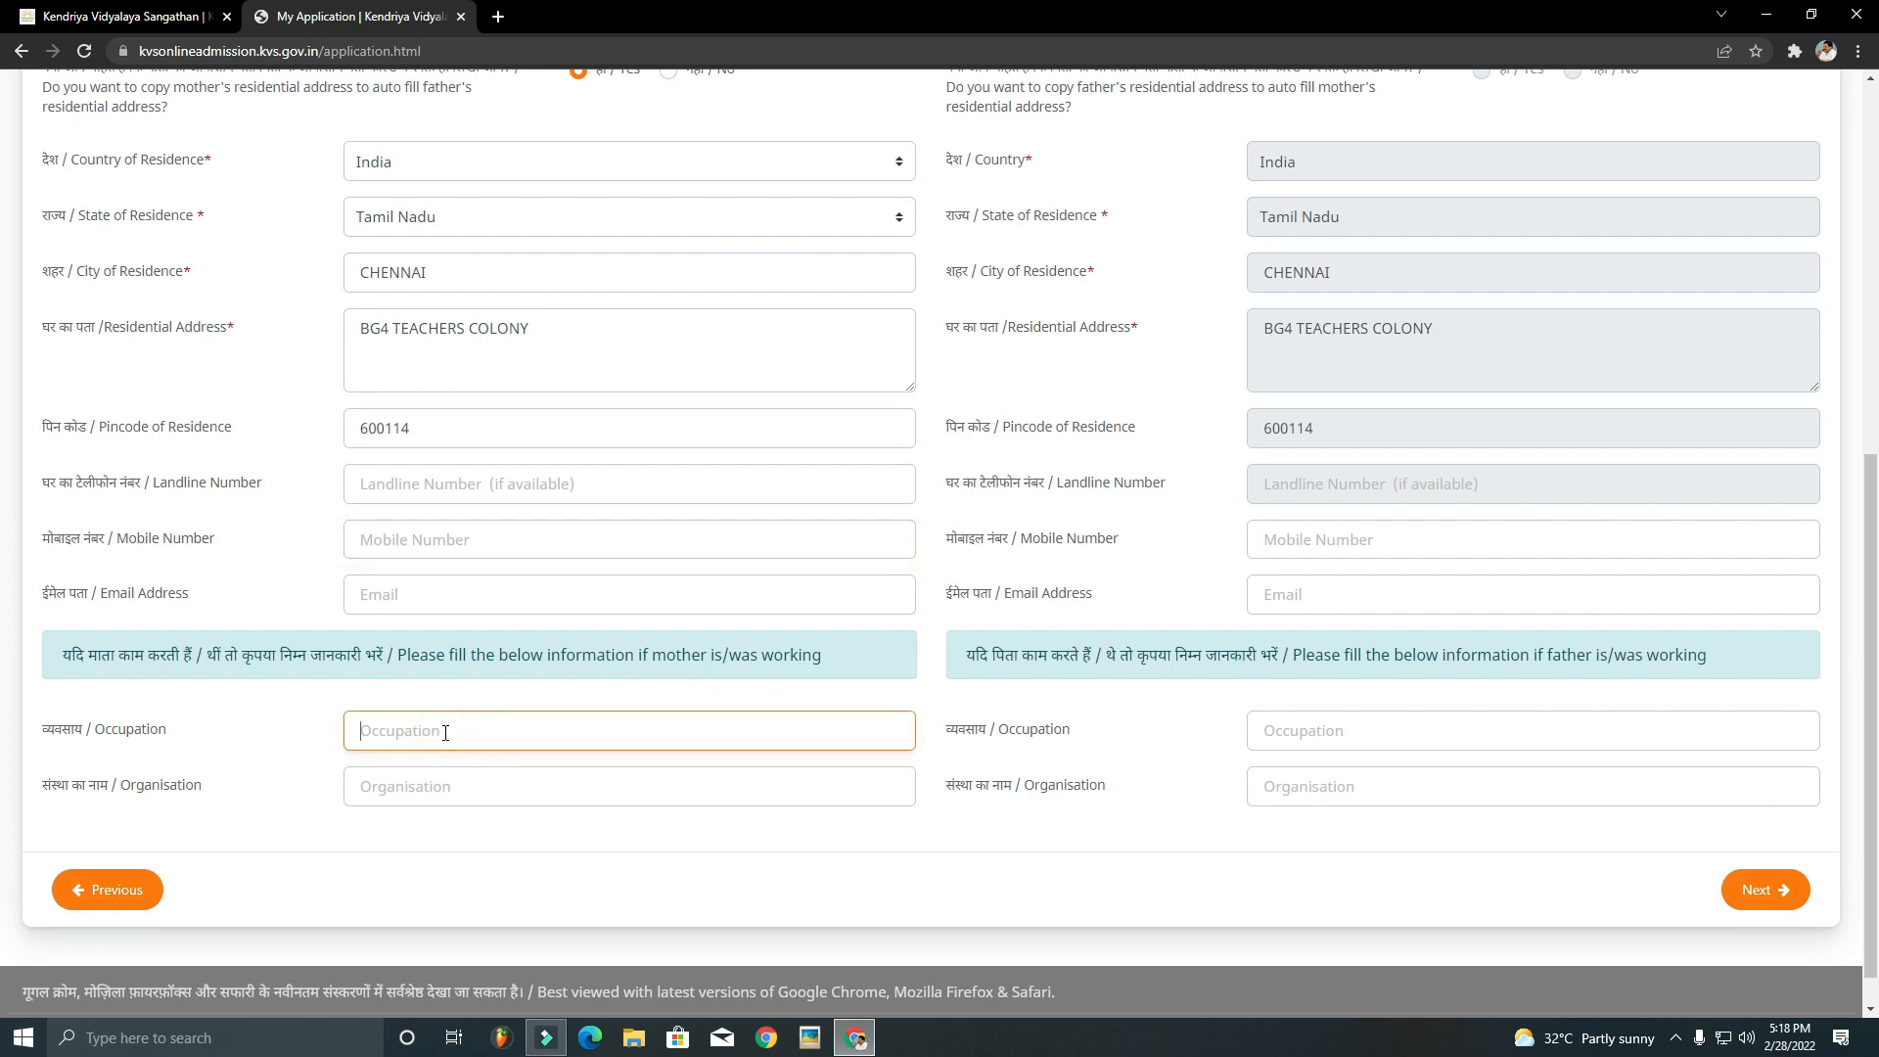
click(453, 799)
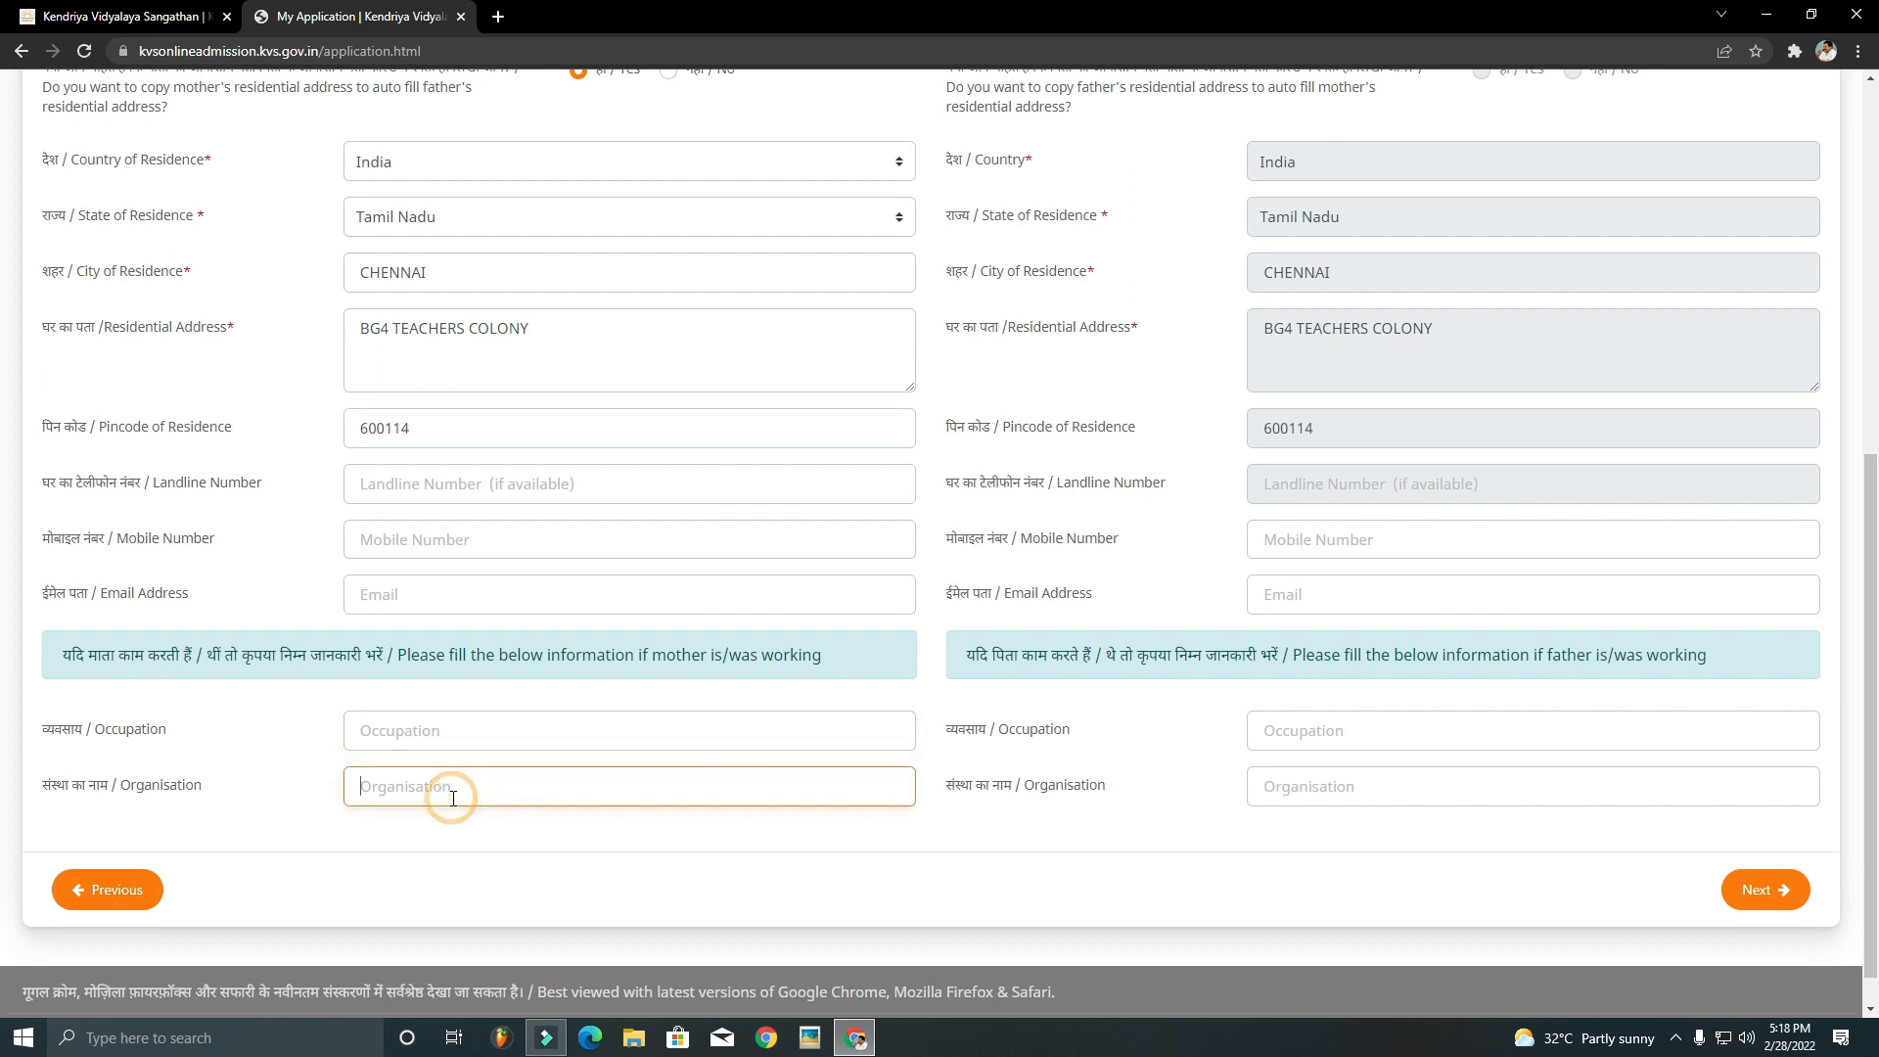
click(439, 730)
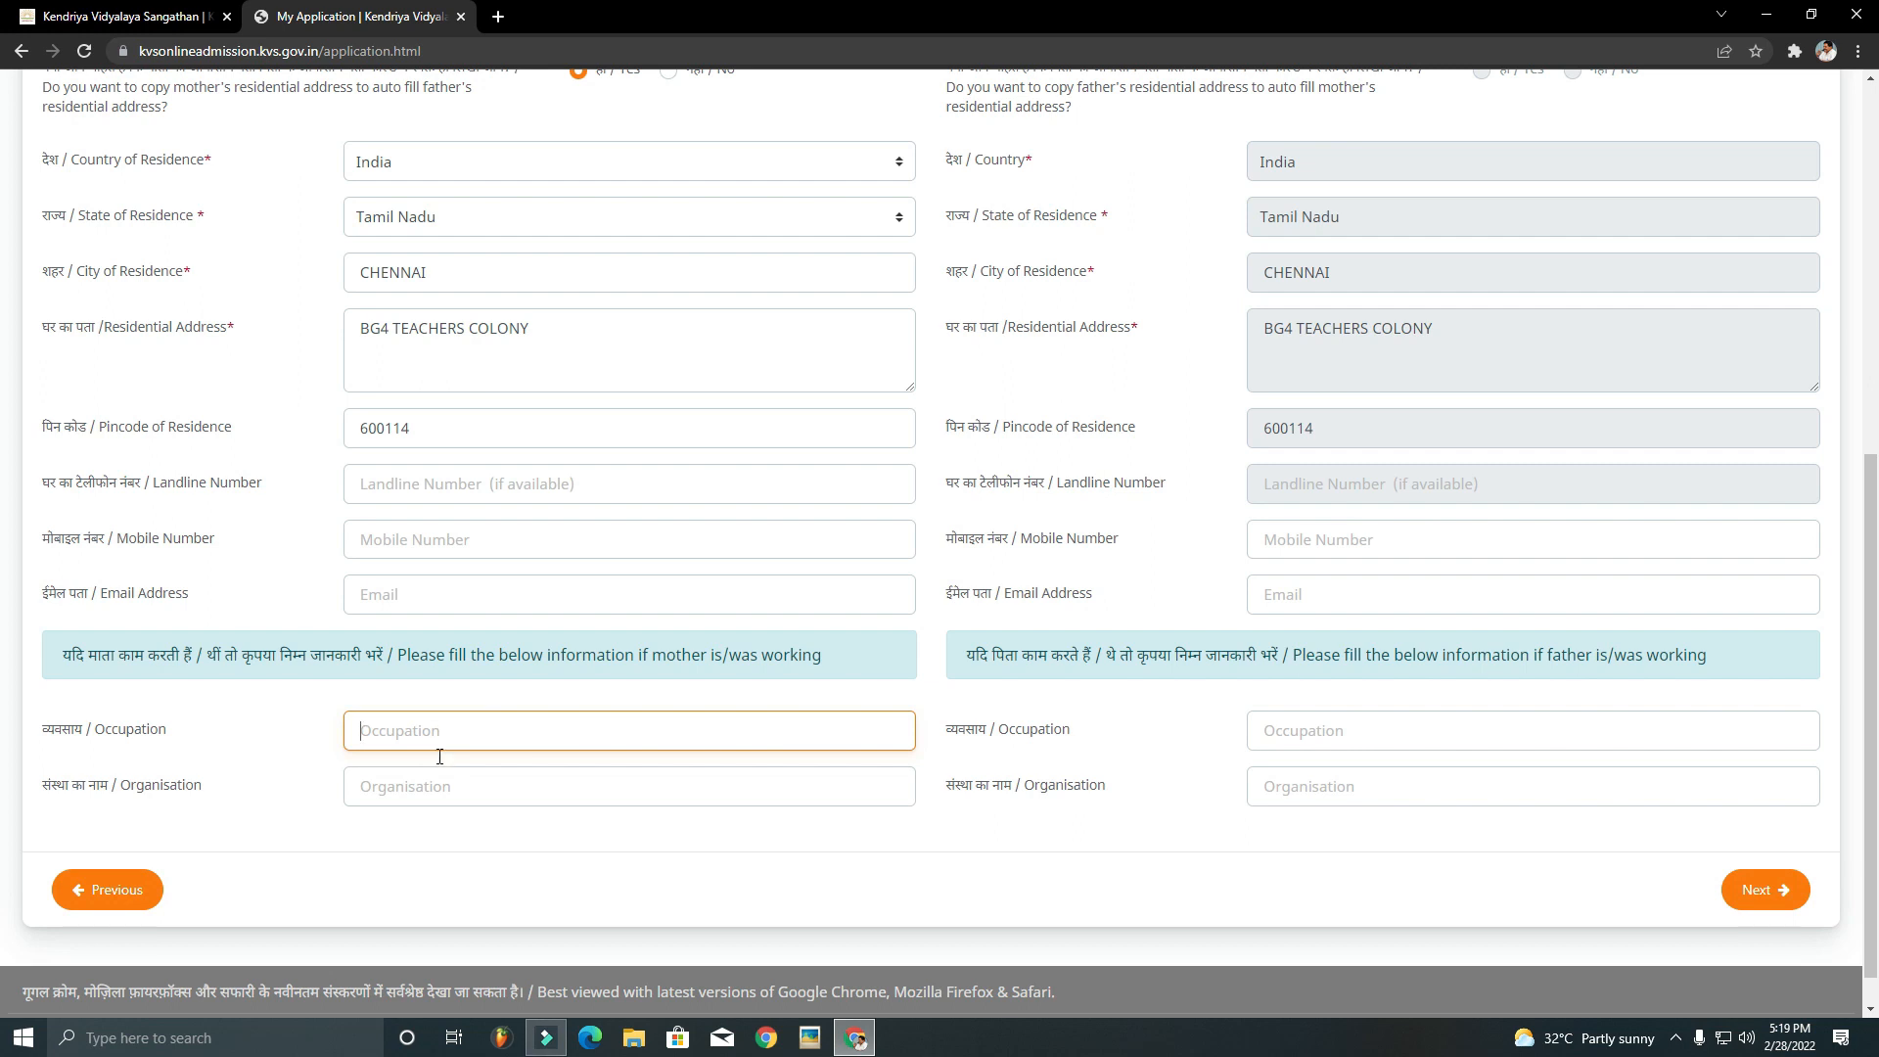
click(442, 790)
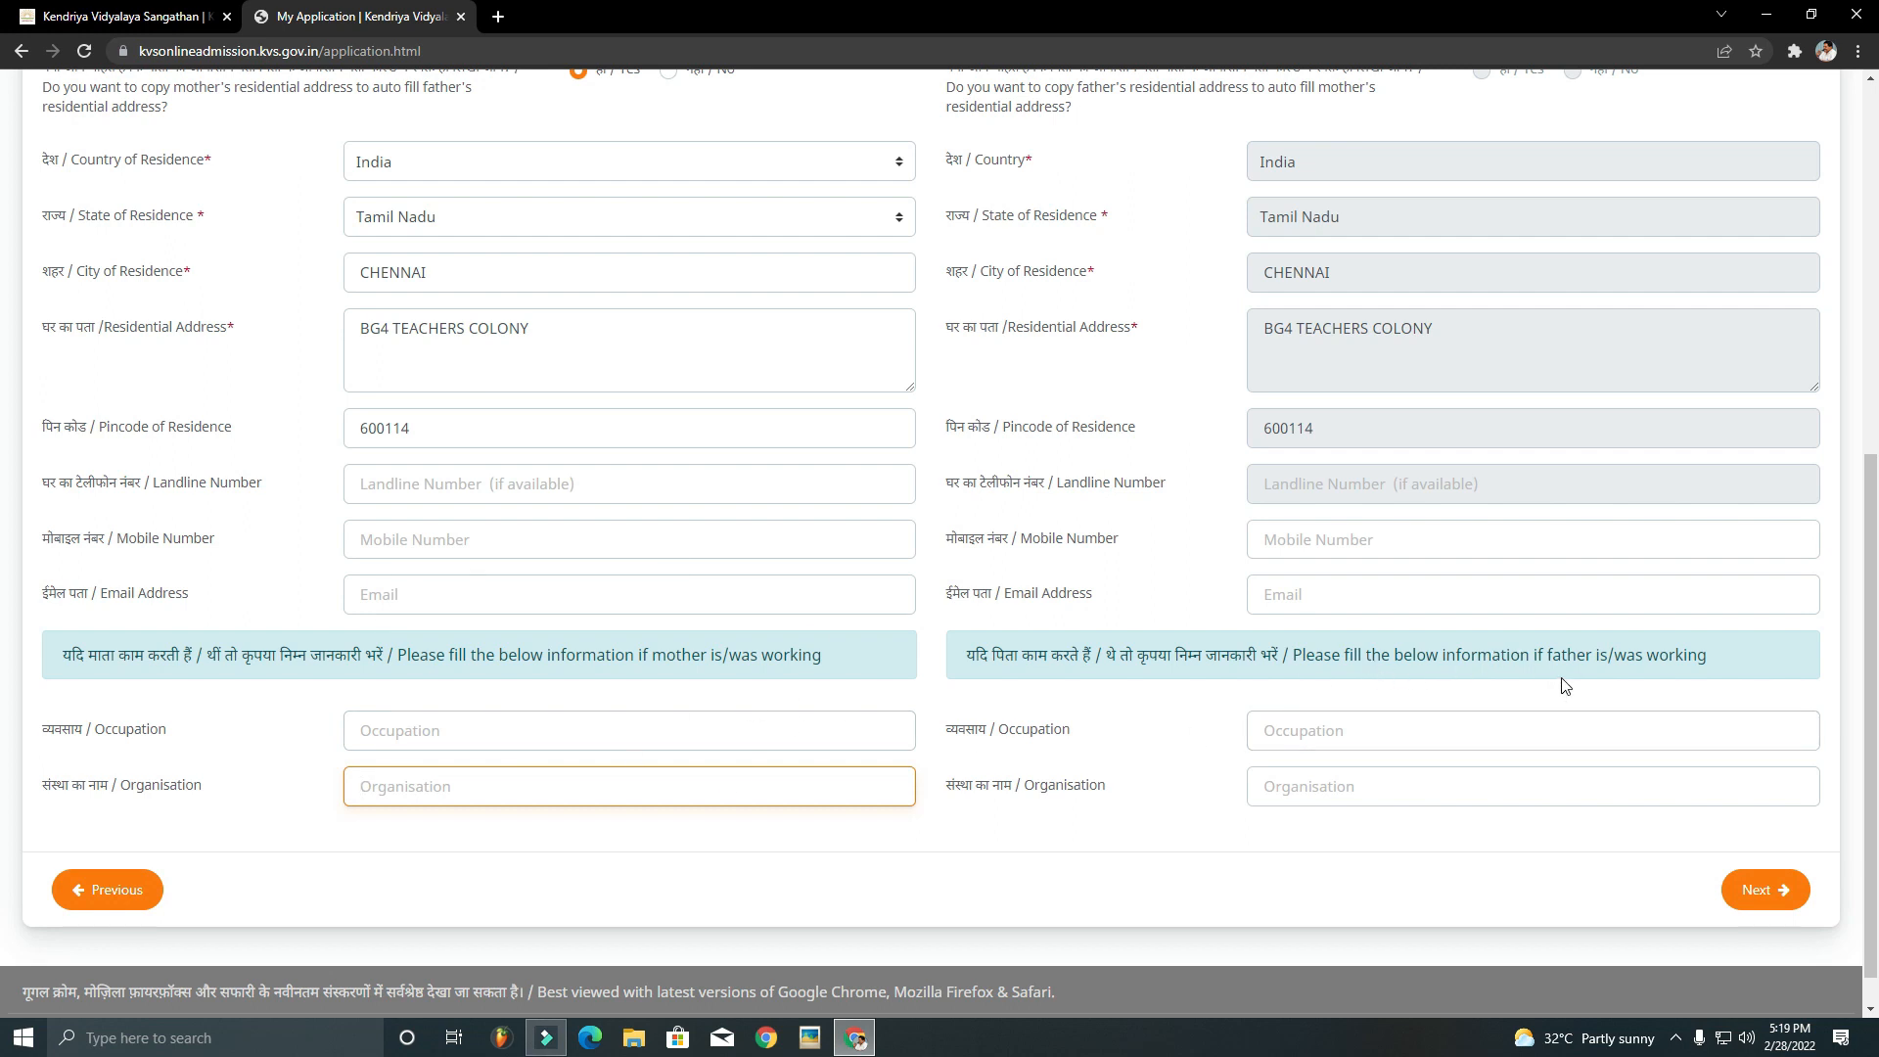
click(1352, 739)
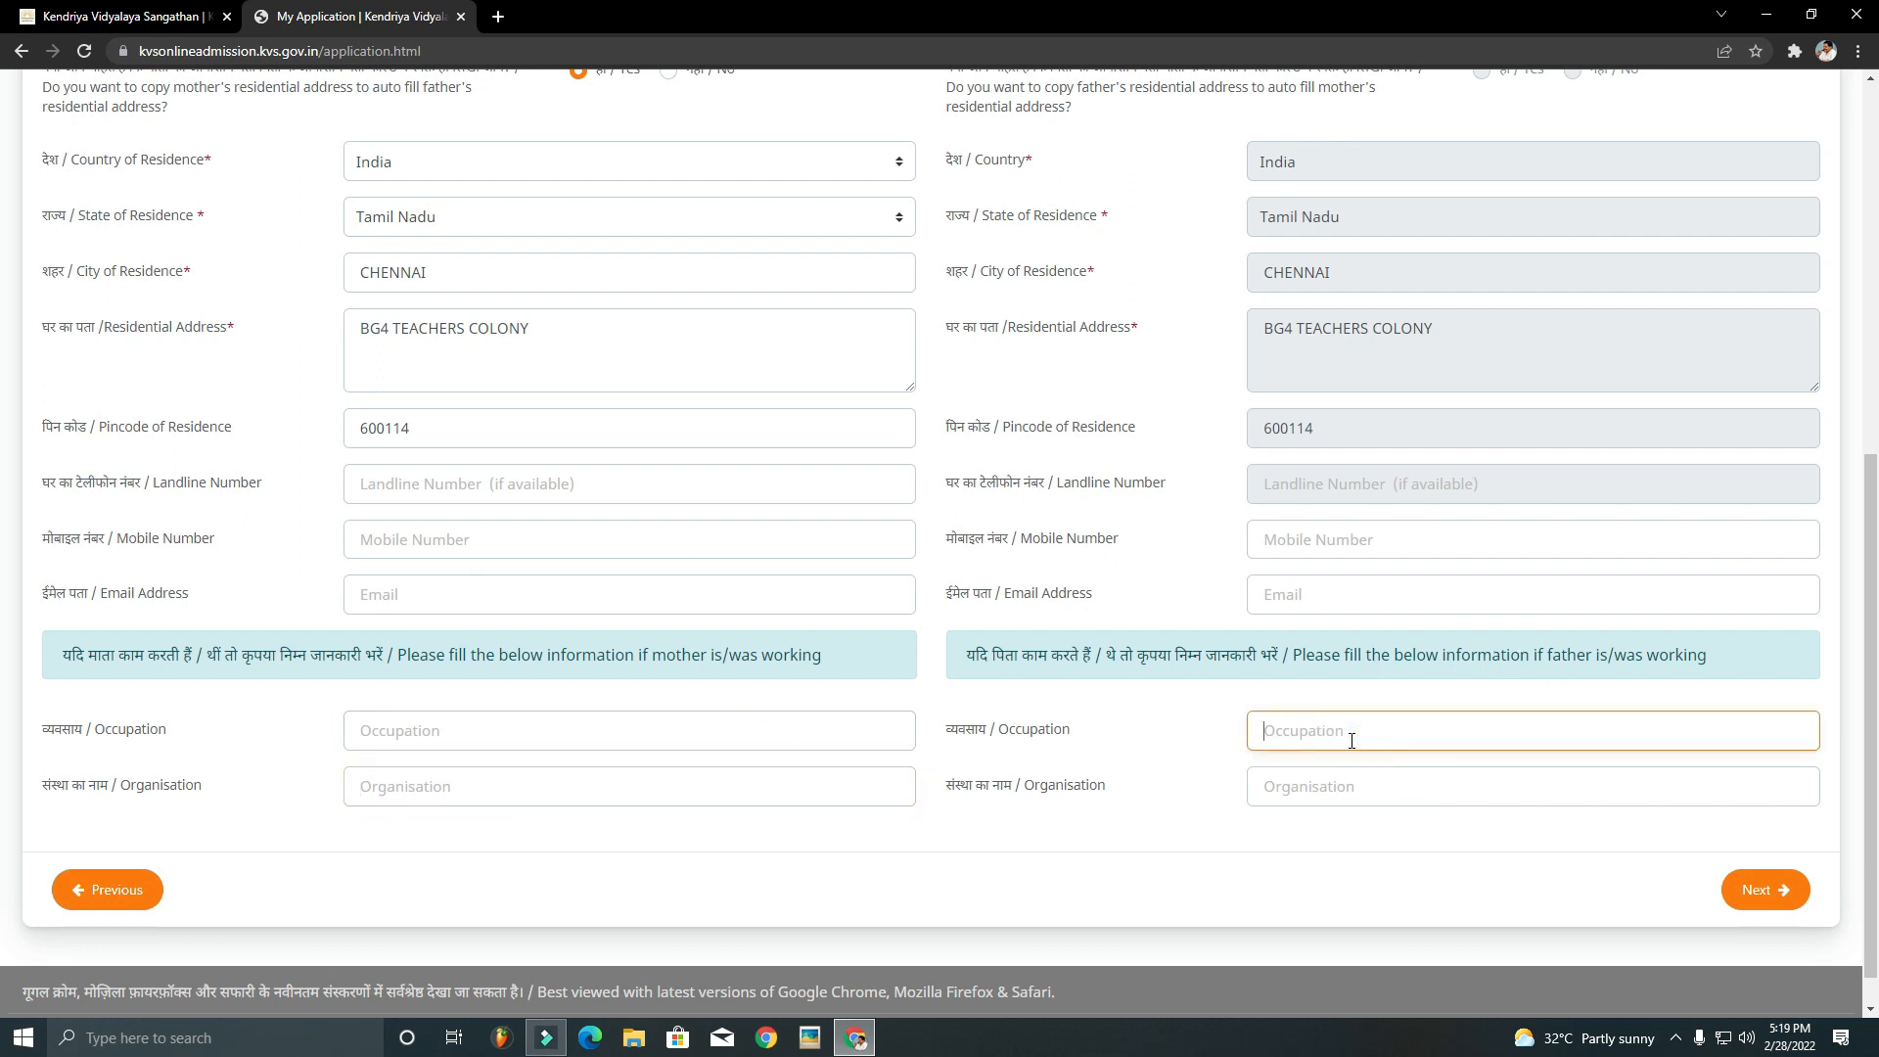
click(1338, 790)
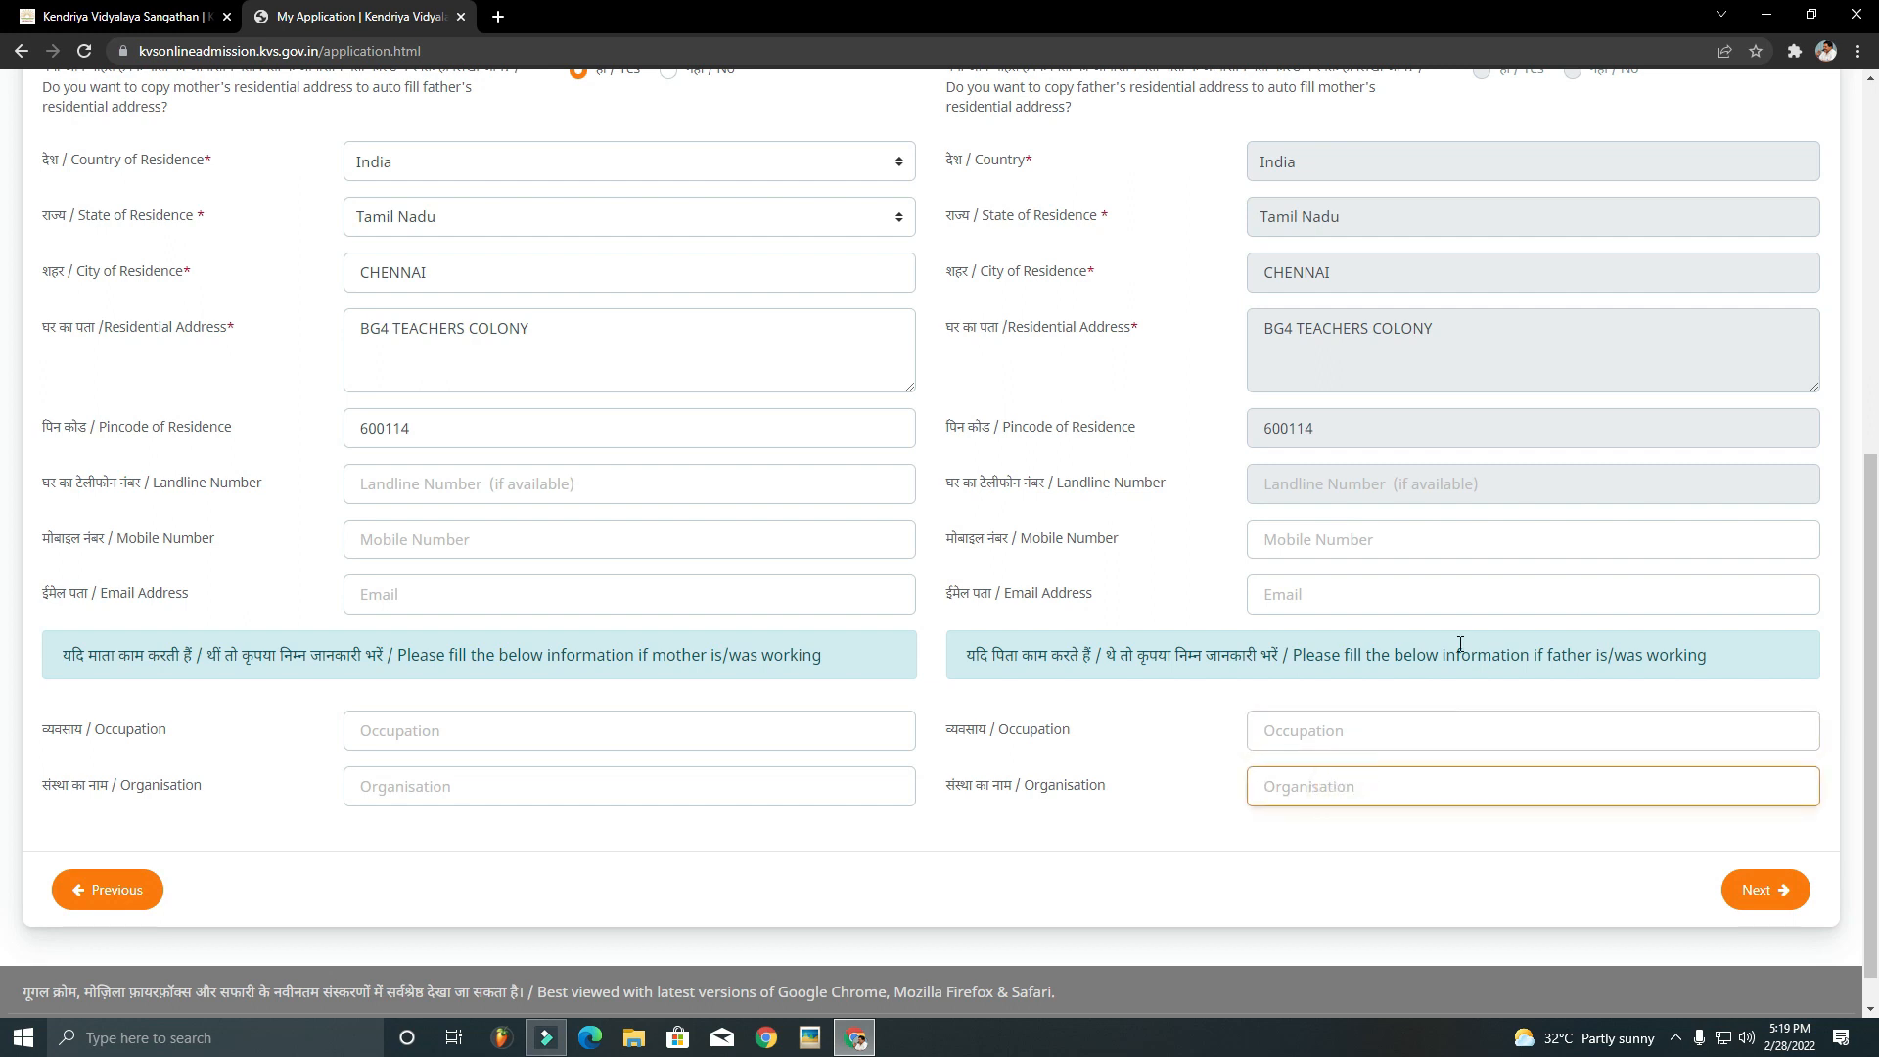
click(1757, 887)
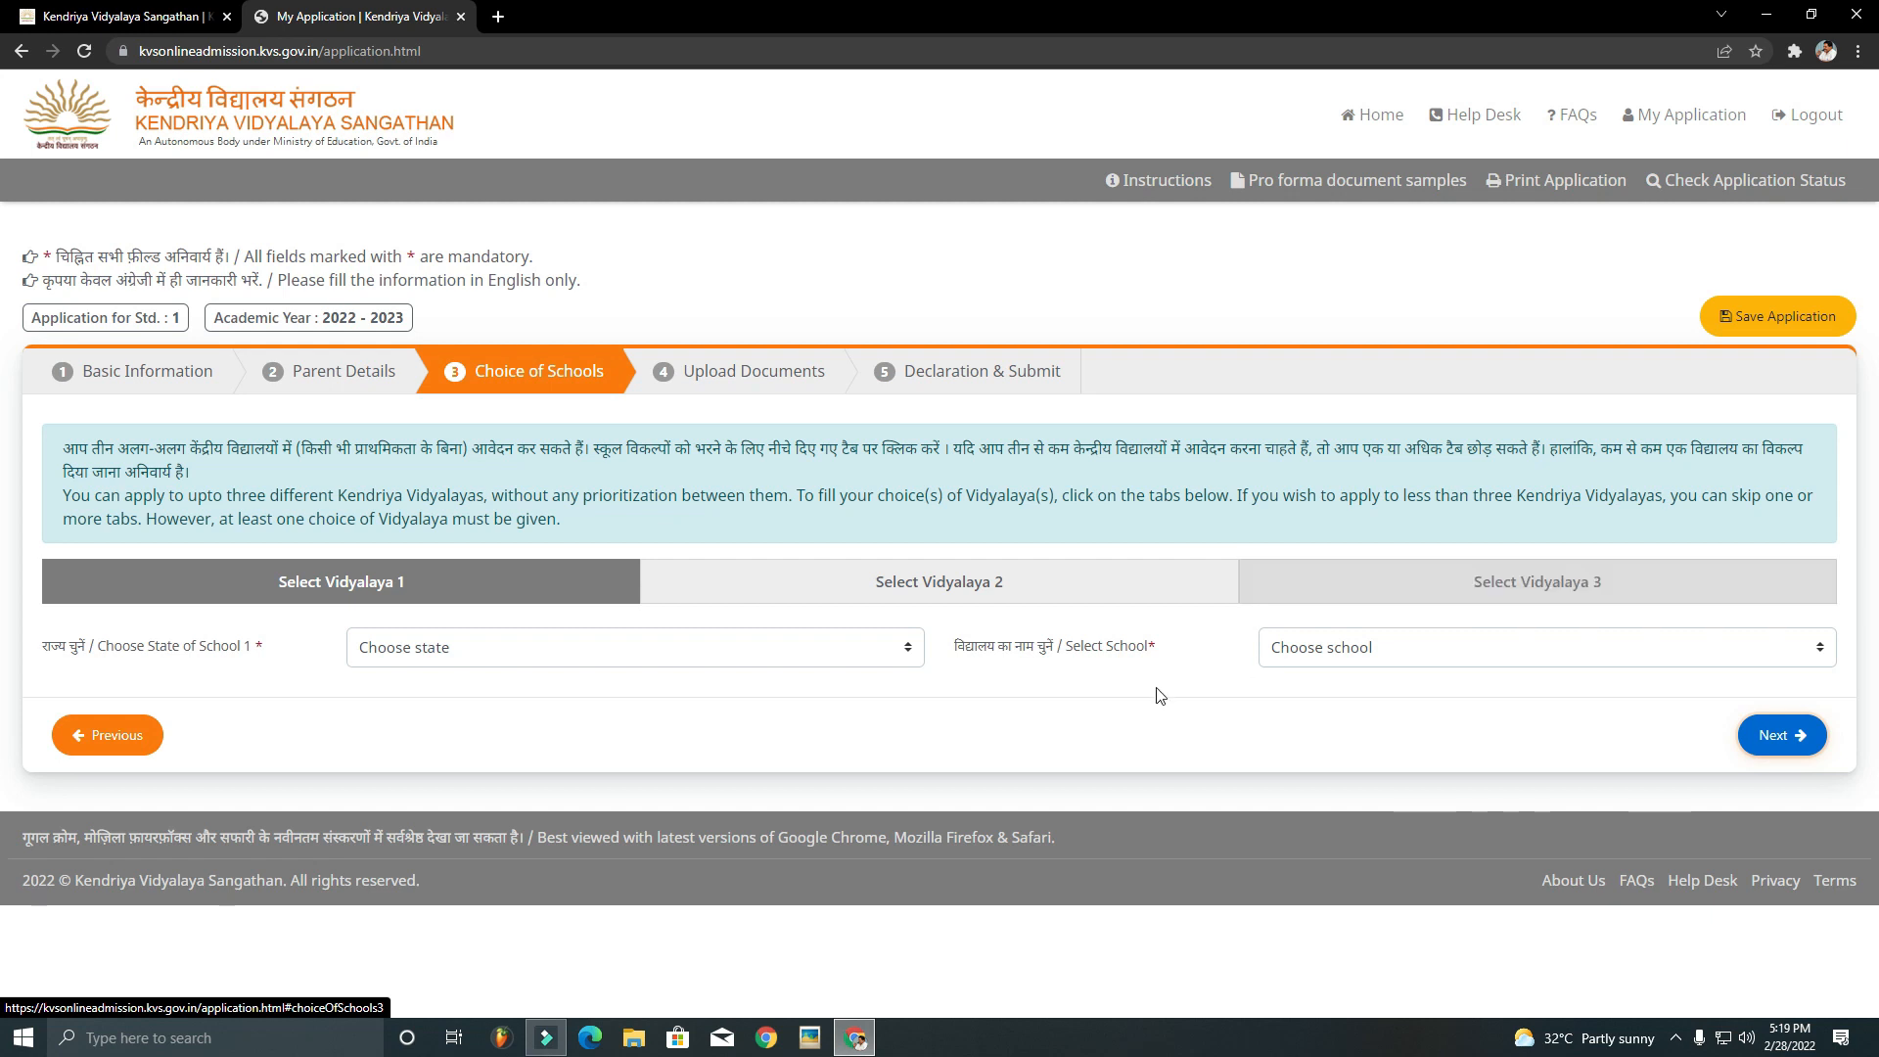
- Choose Tamil Nadu as the state for Vidyalaya 1
click(495, 662)
scroll(468, 544, down, 1)
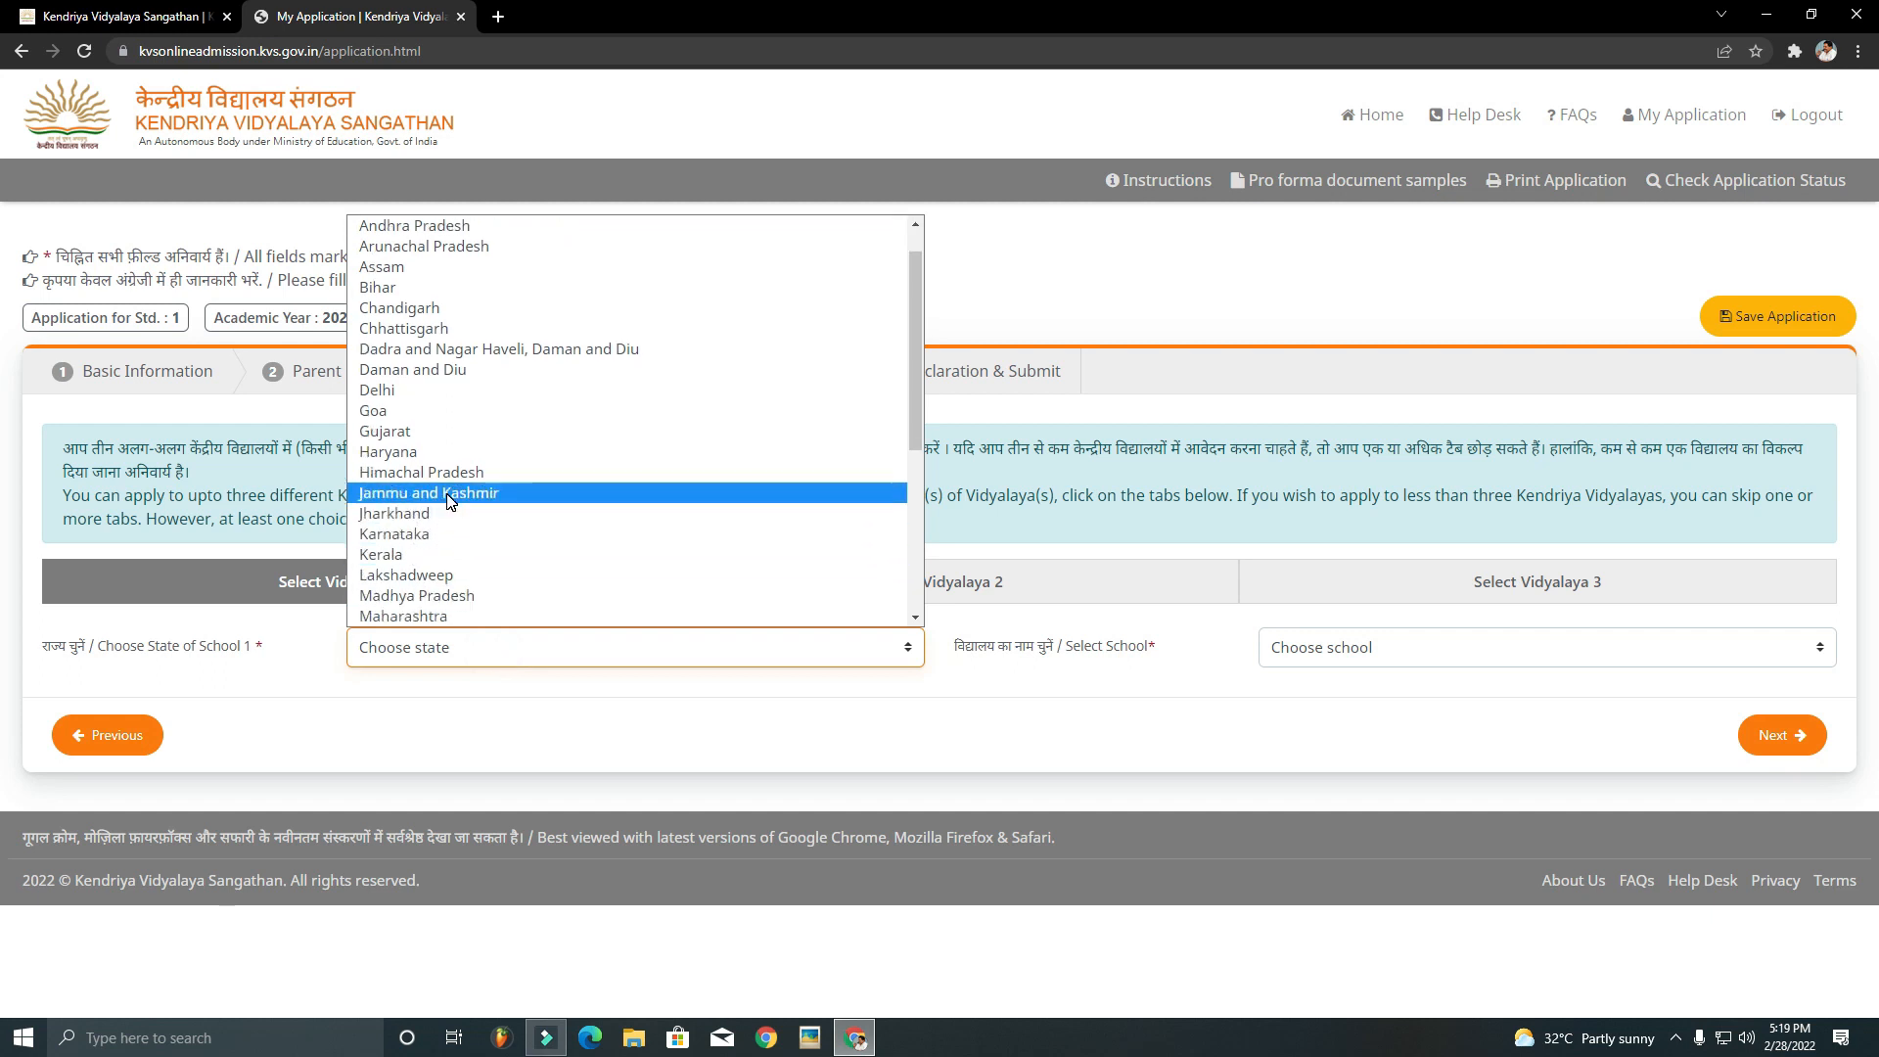
scroll(450, 501, down, 5)
click(448, 494)
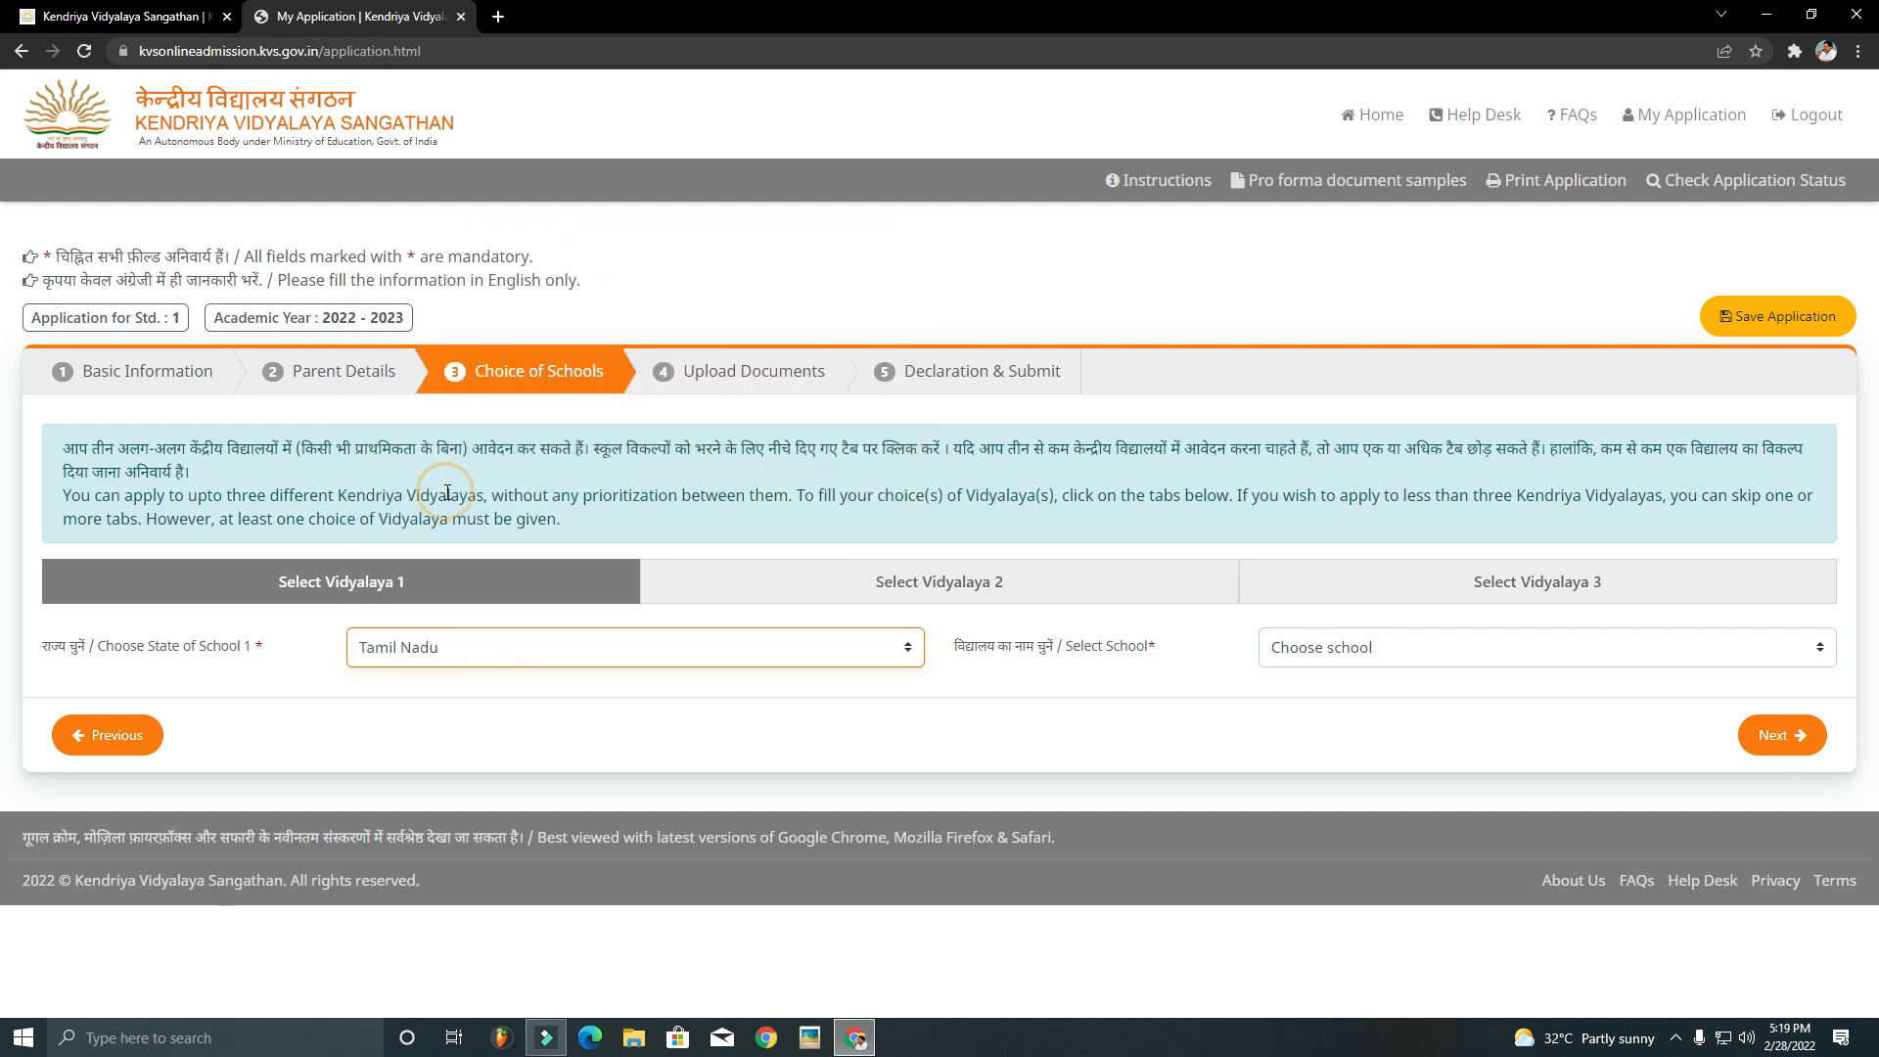
- Pick KV DGQA CHENNAI as the first school choice
click(1369, 659)
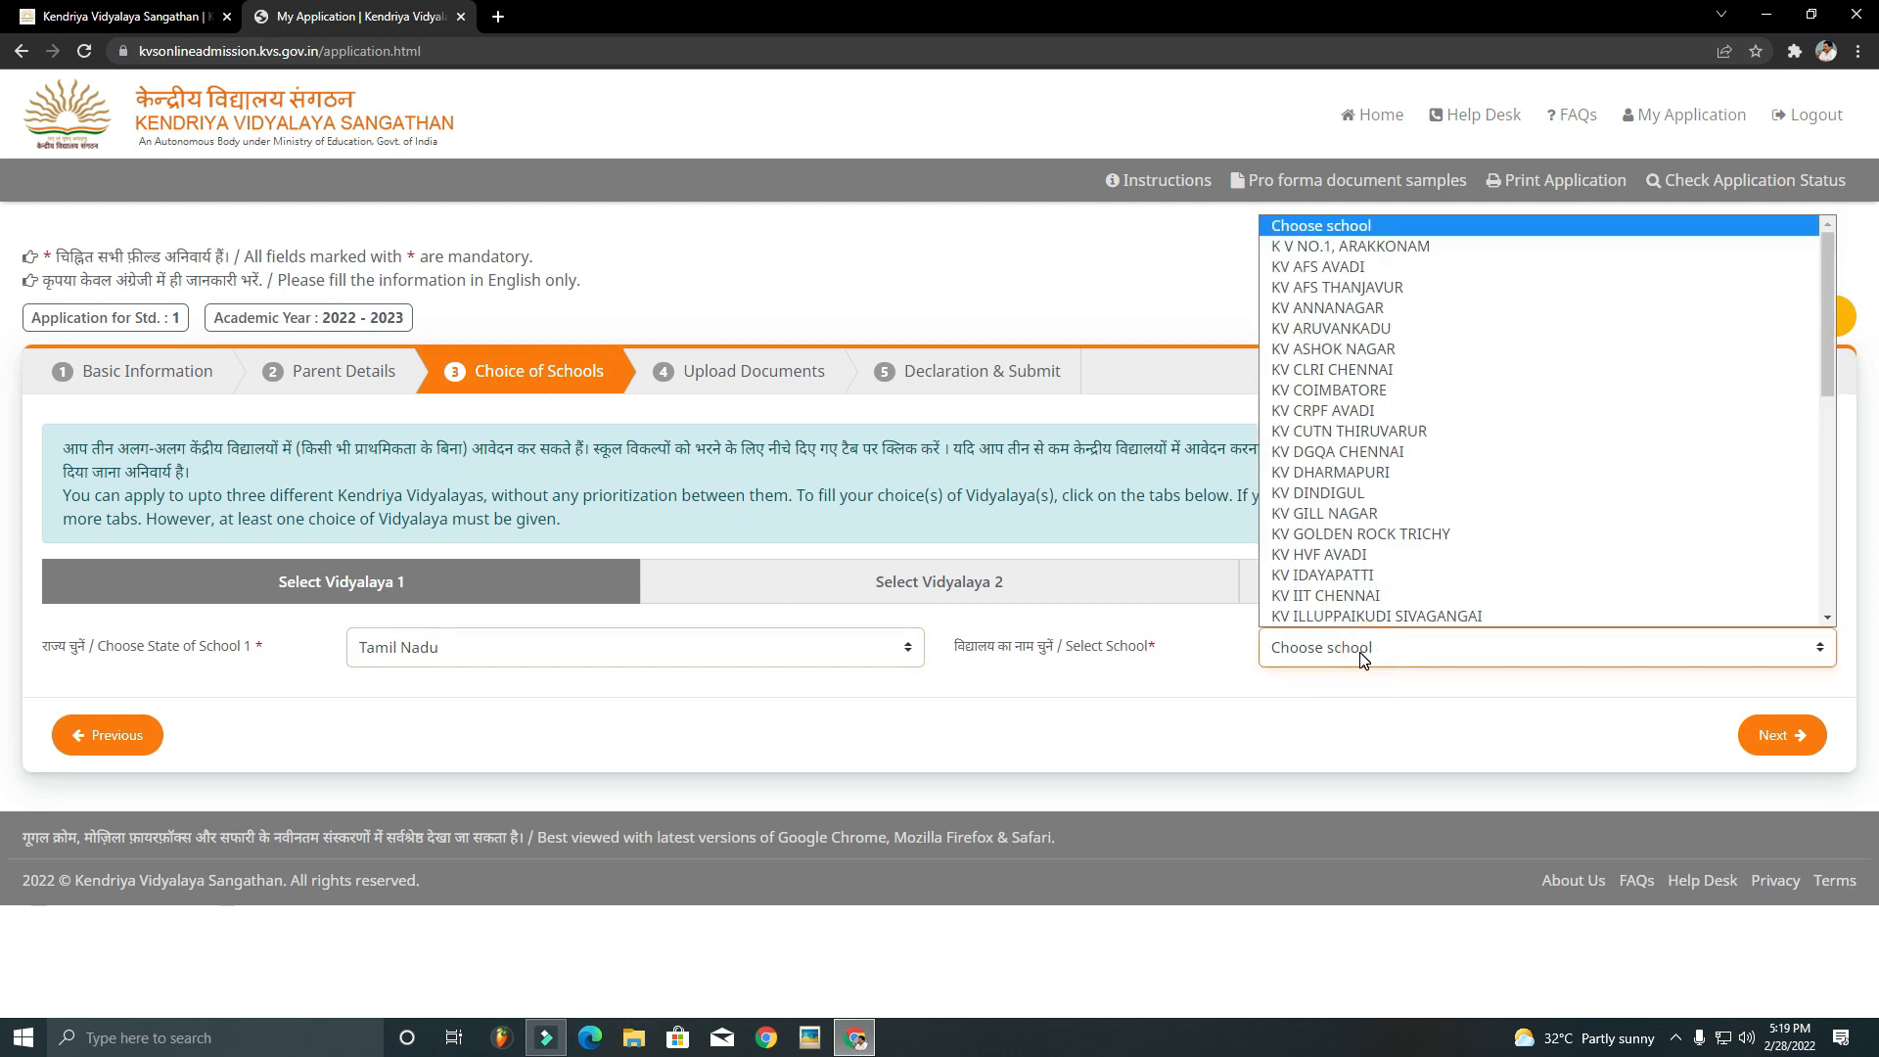
scroll(1380, 470, down, 1)
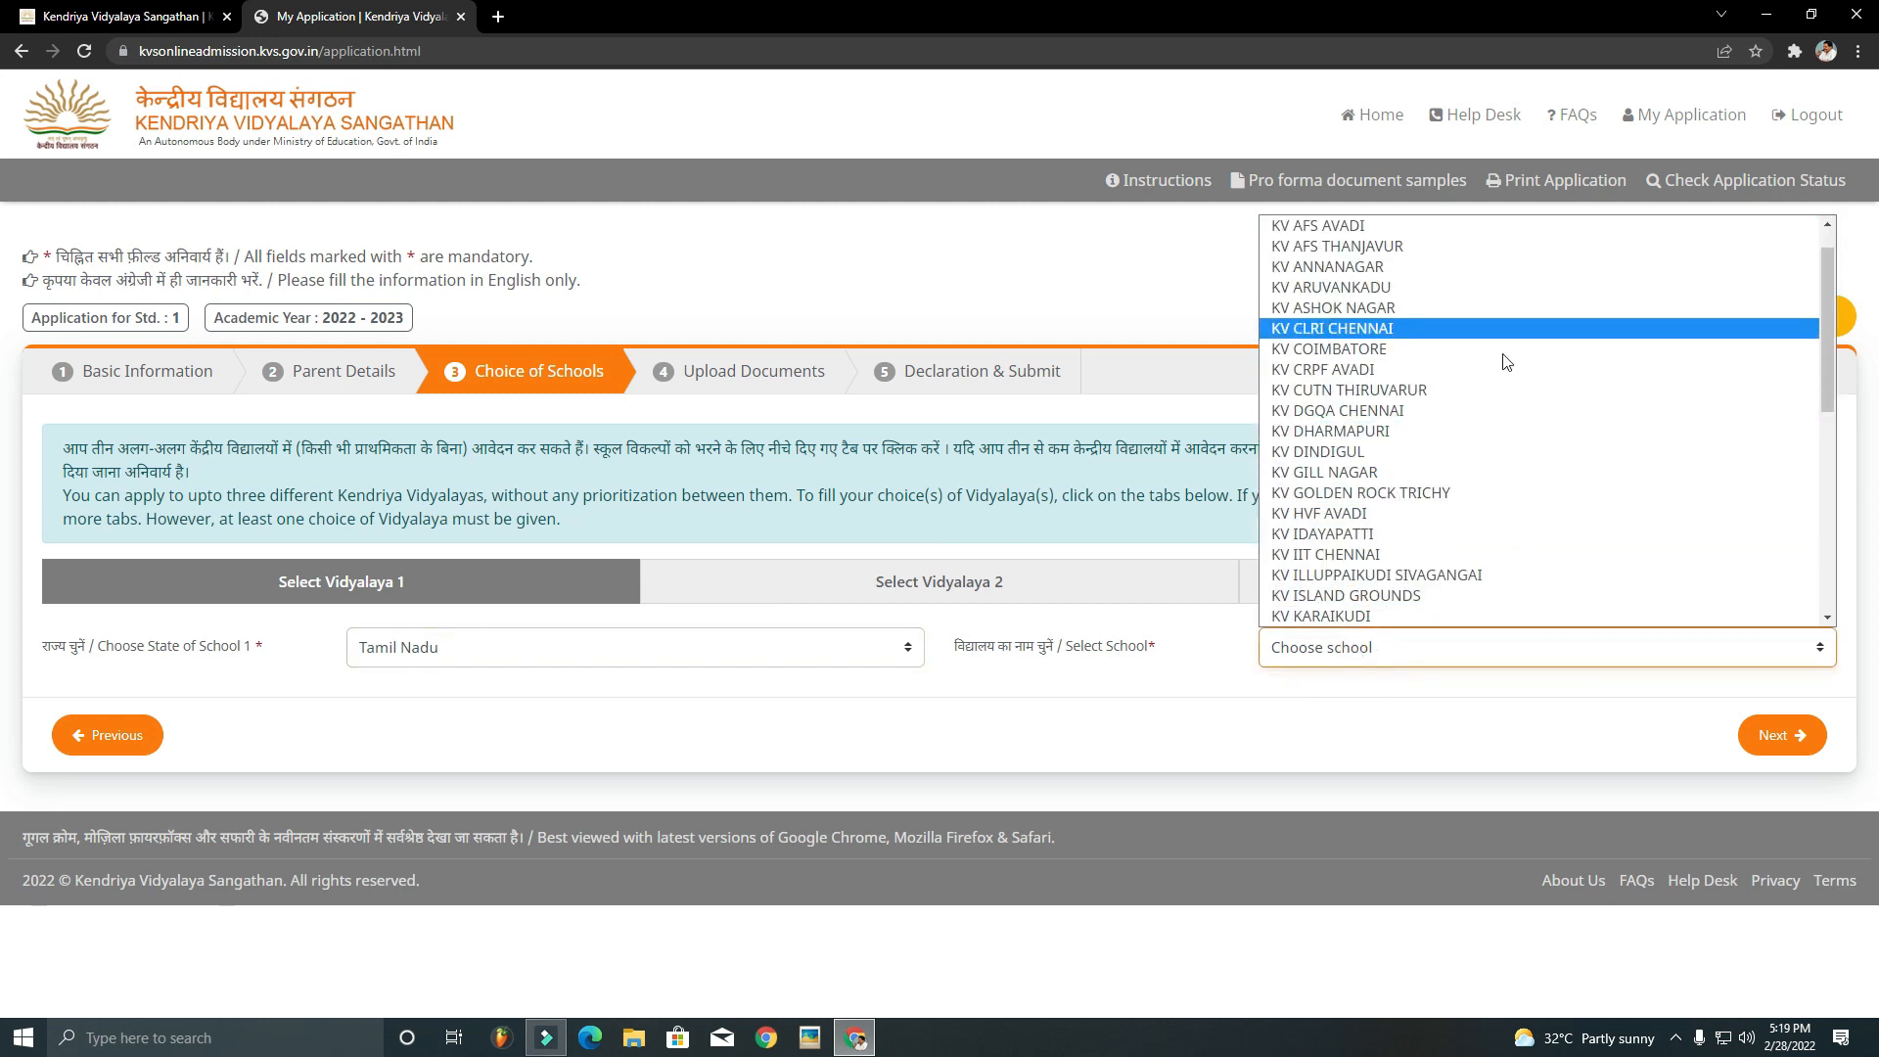
scroll(1468, 450, down, 5)
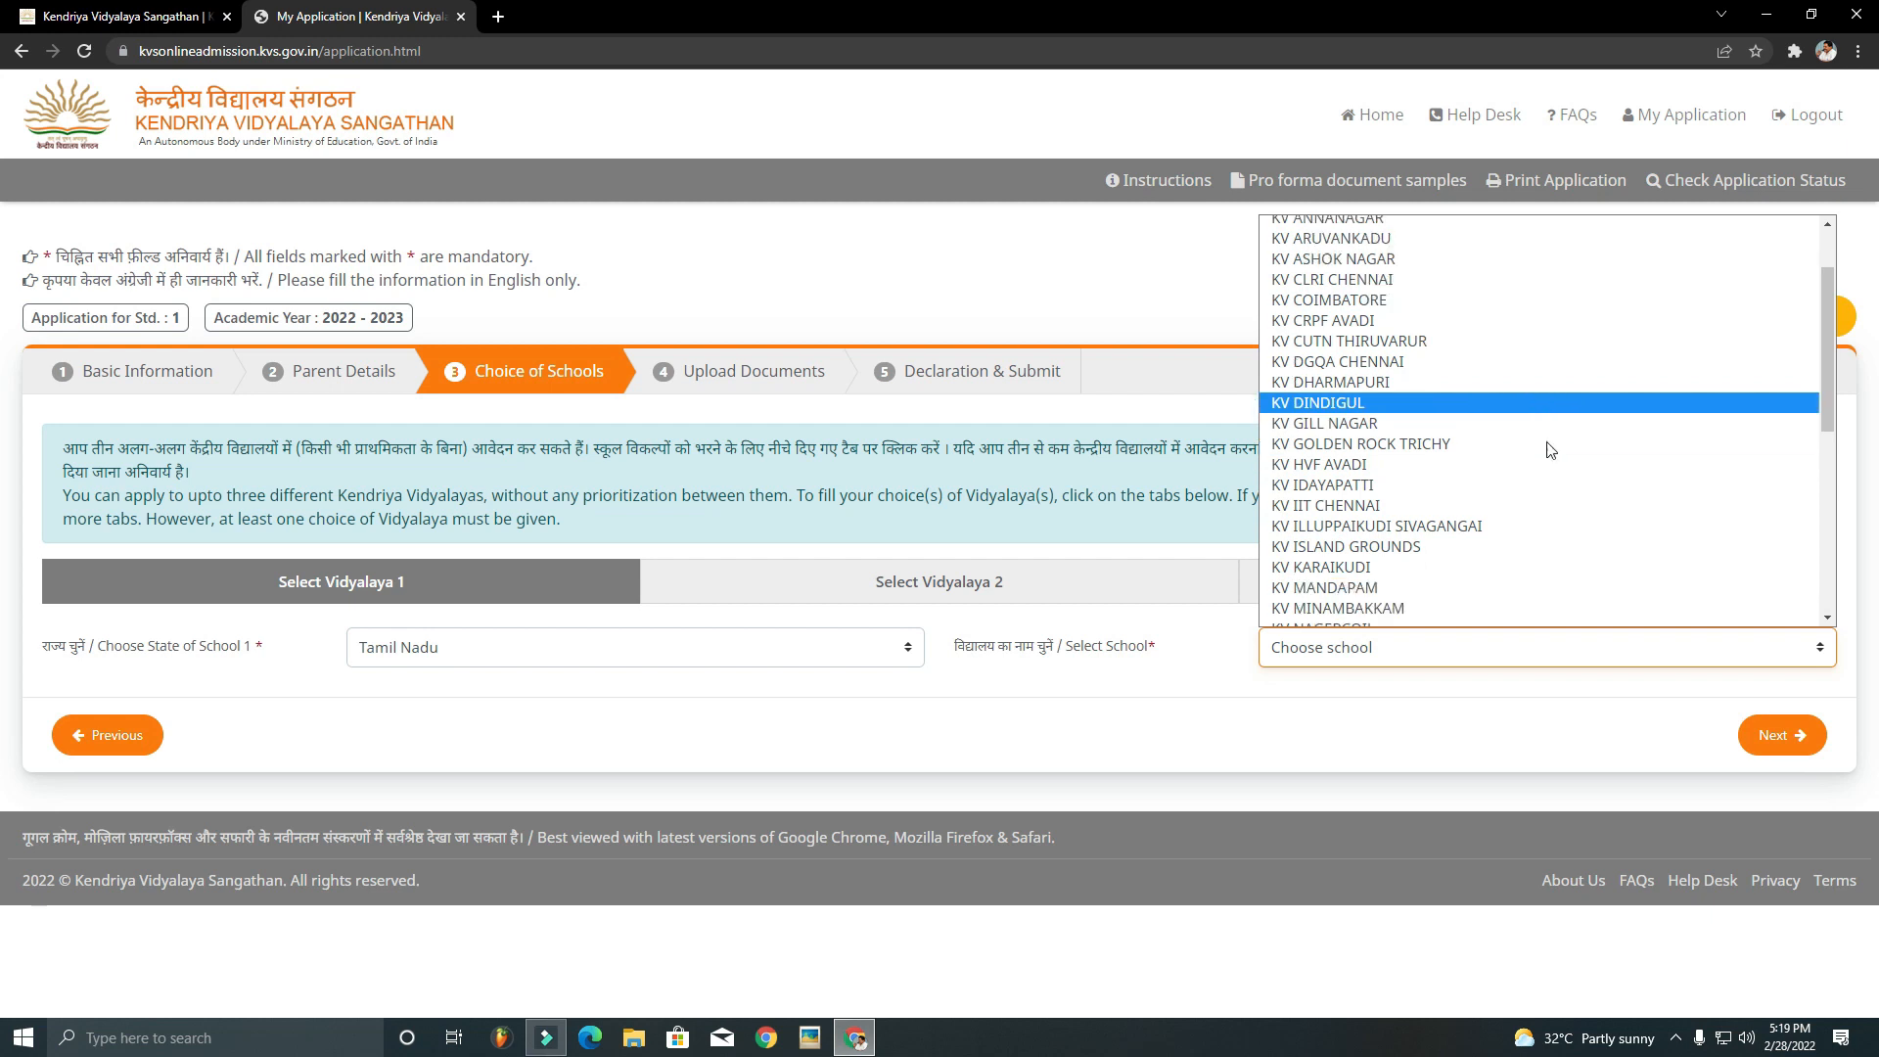
scroll(1550, 449, up, 6)
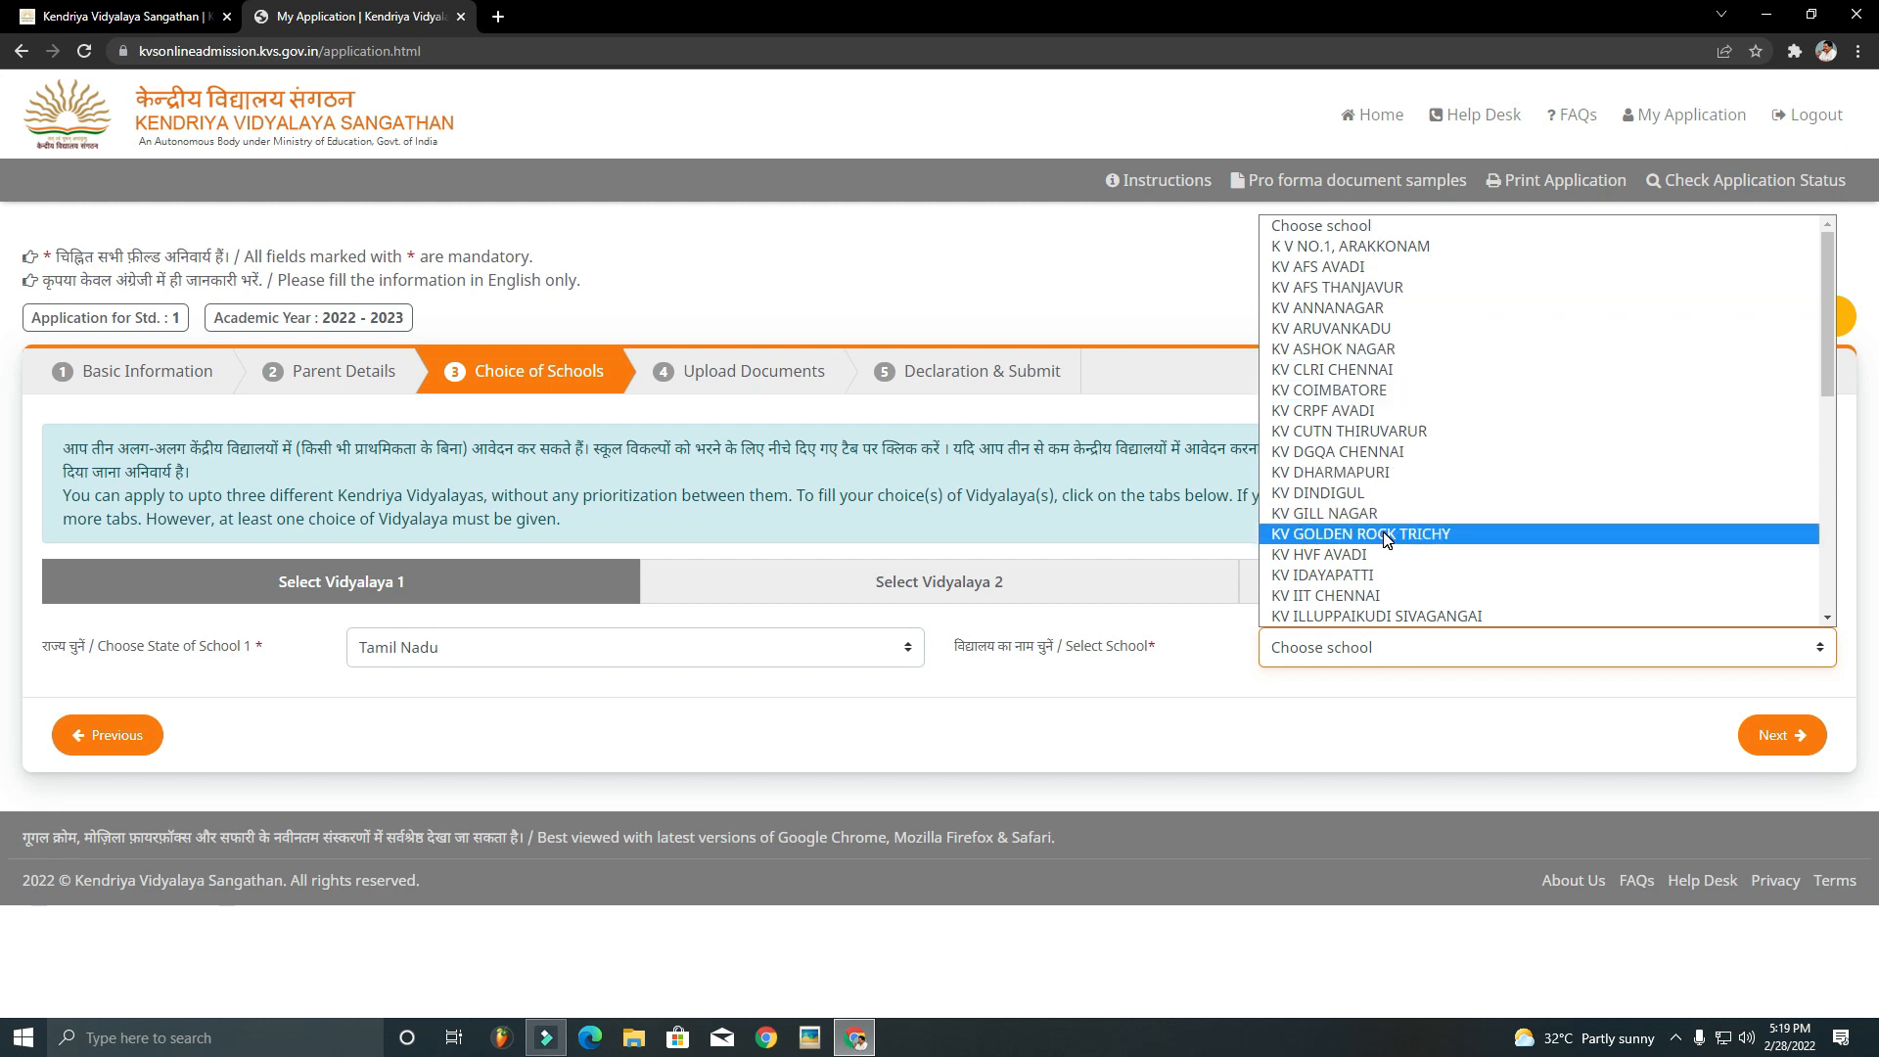
scroll(1388, 539, down, 4)
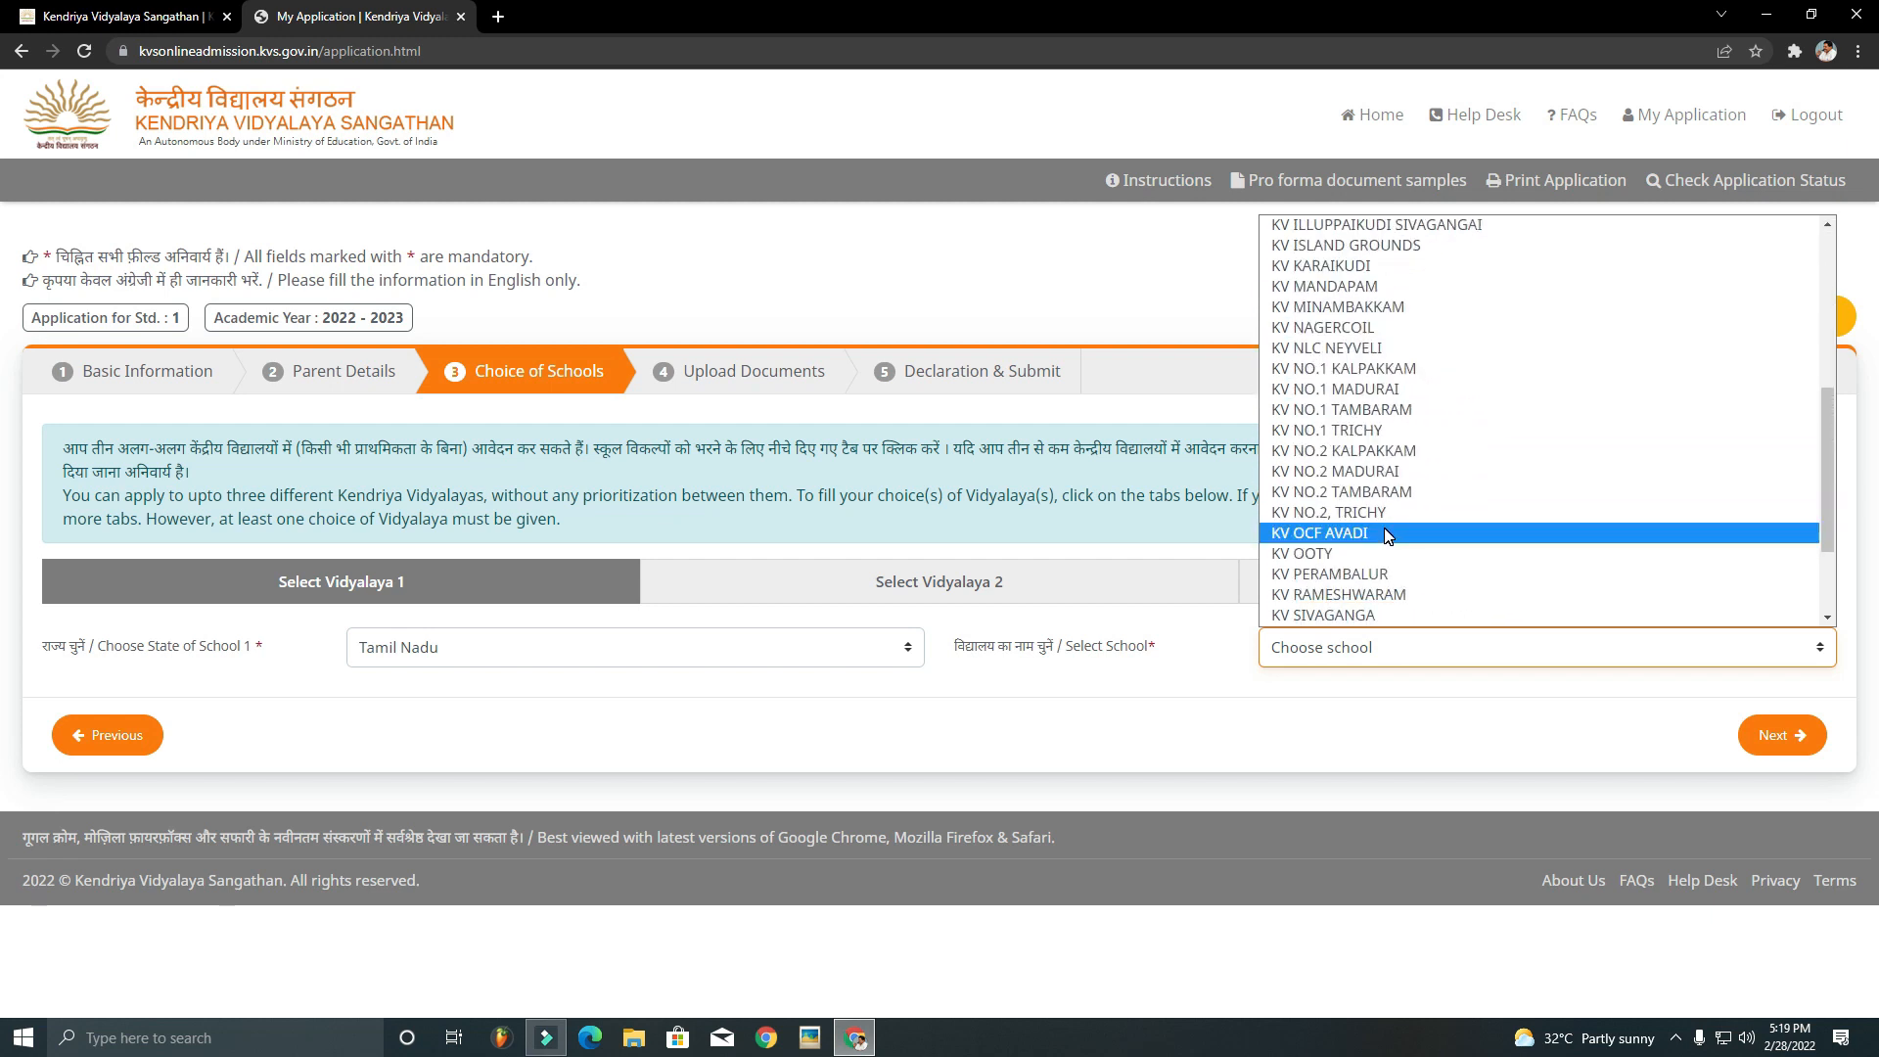
scroll(1388, 538, down, 2)
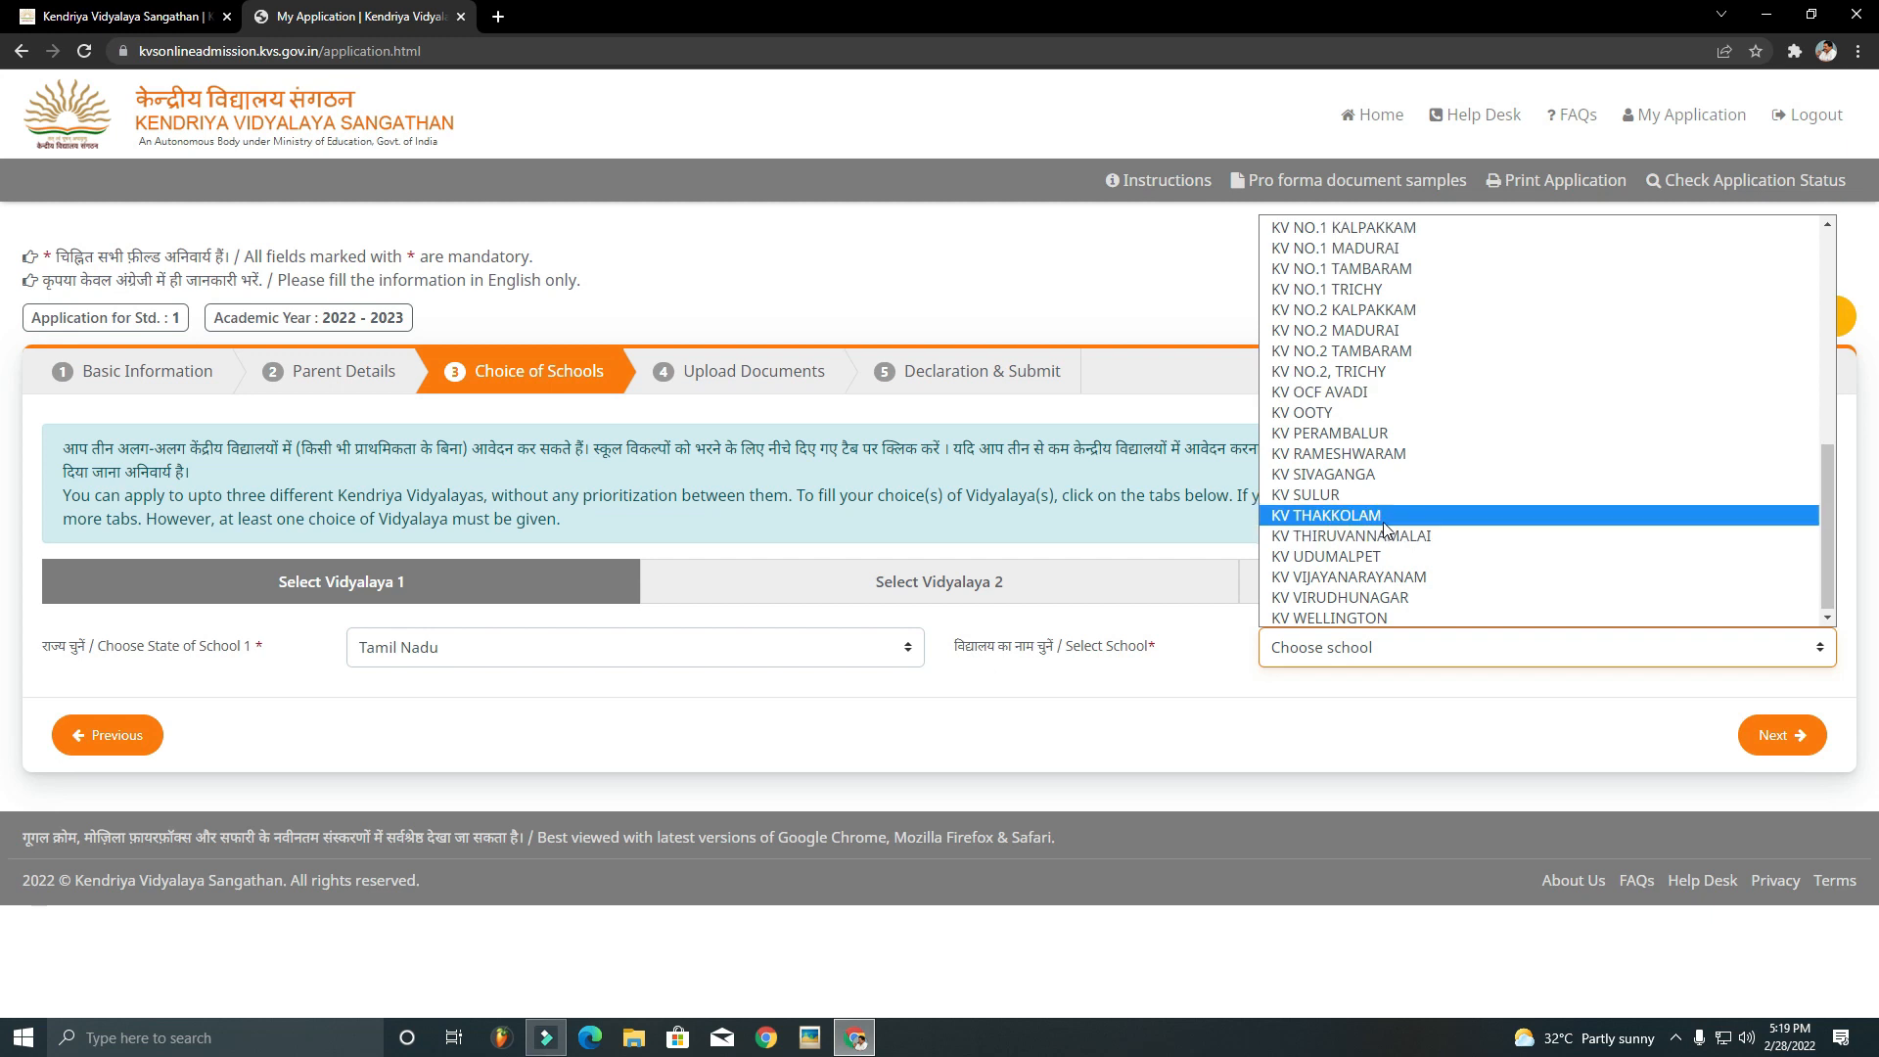
scroll(1387, 535, up, 4)
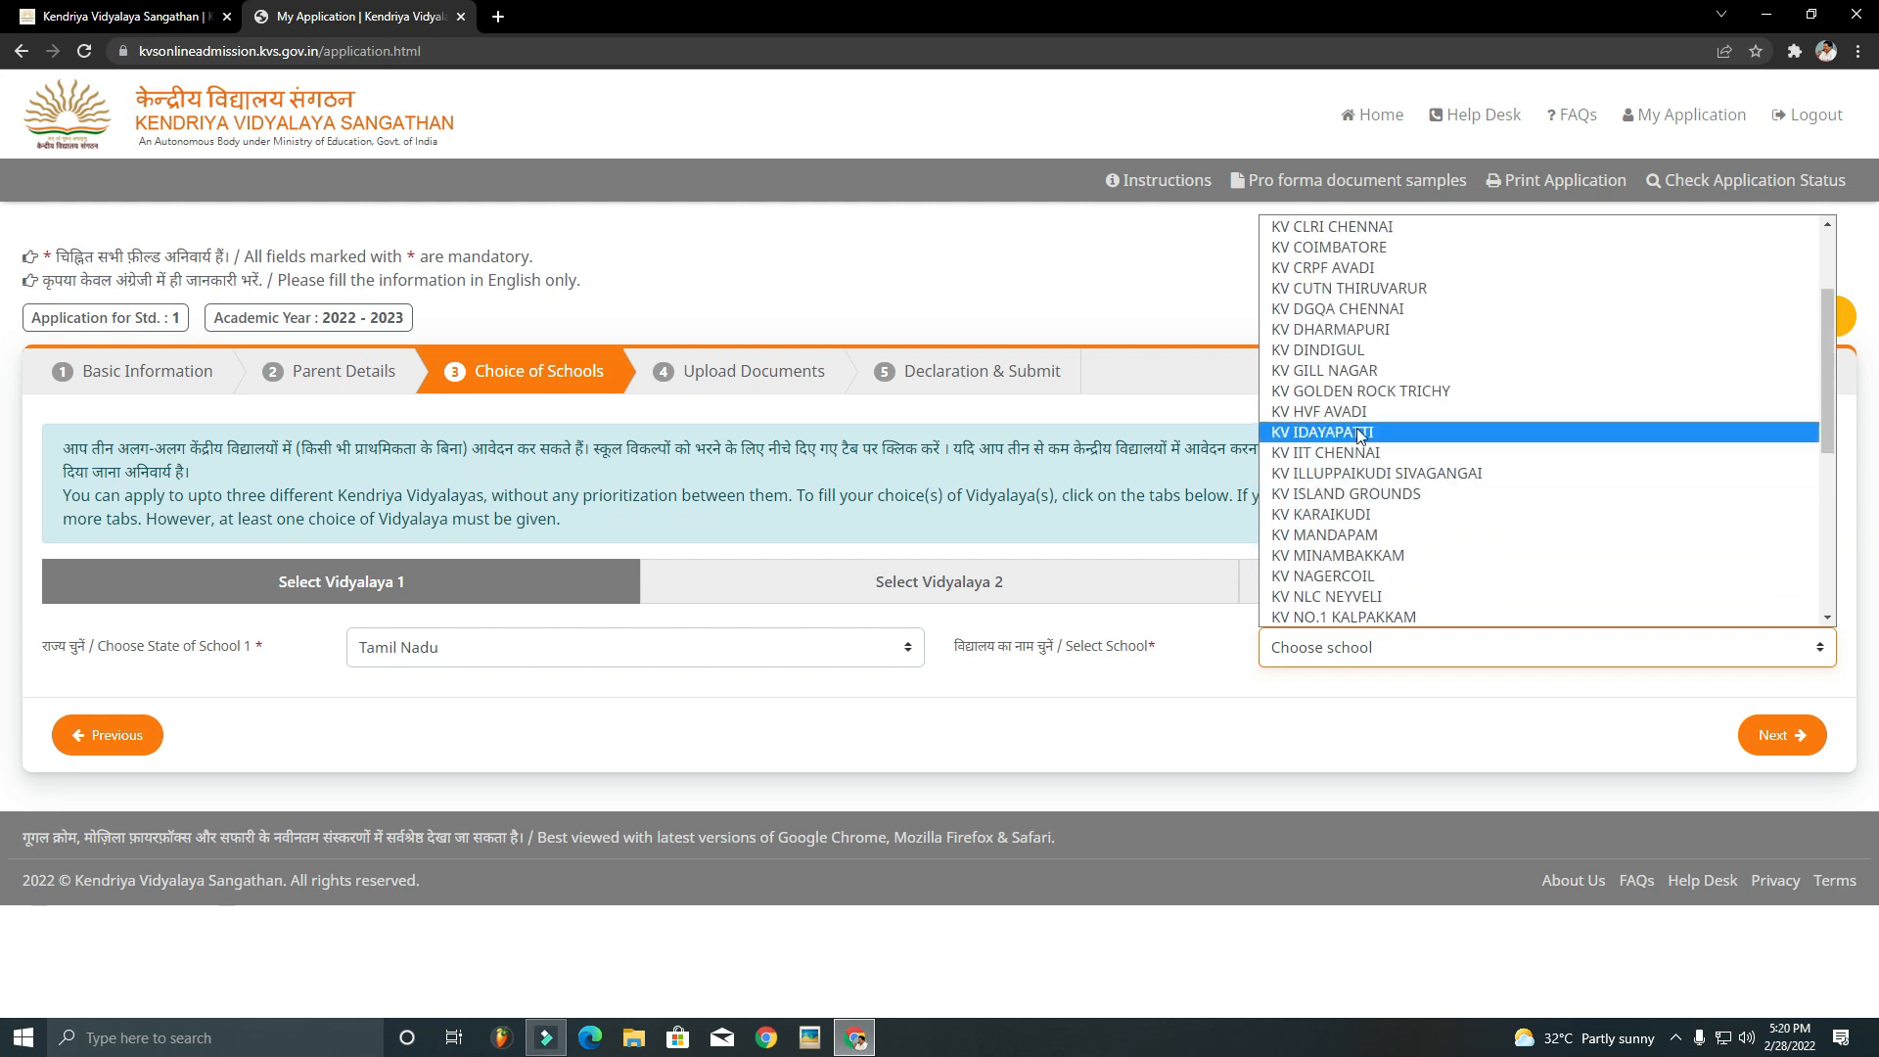
click(1331, 309)
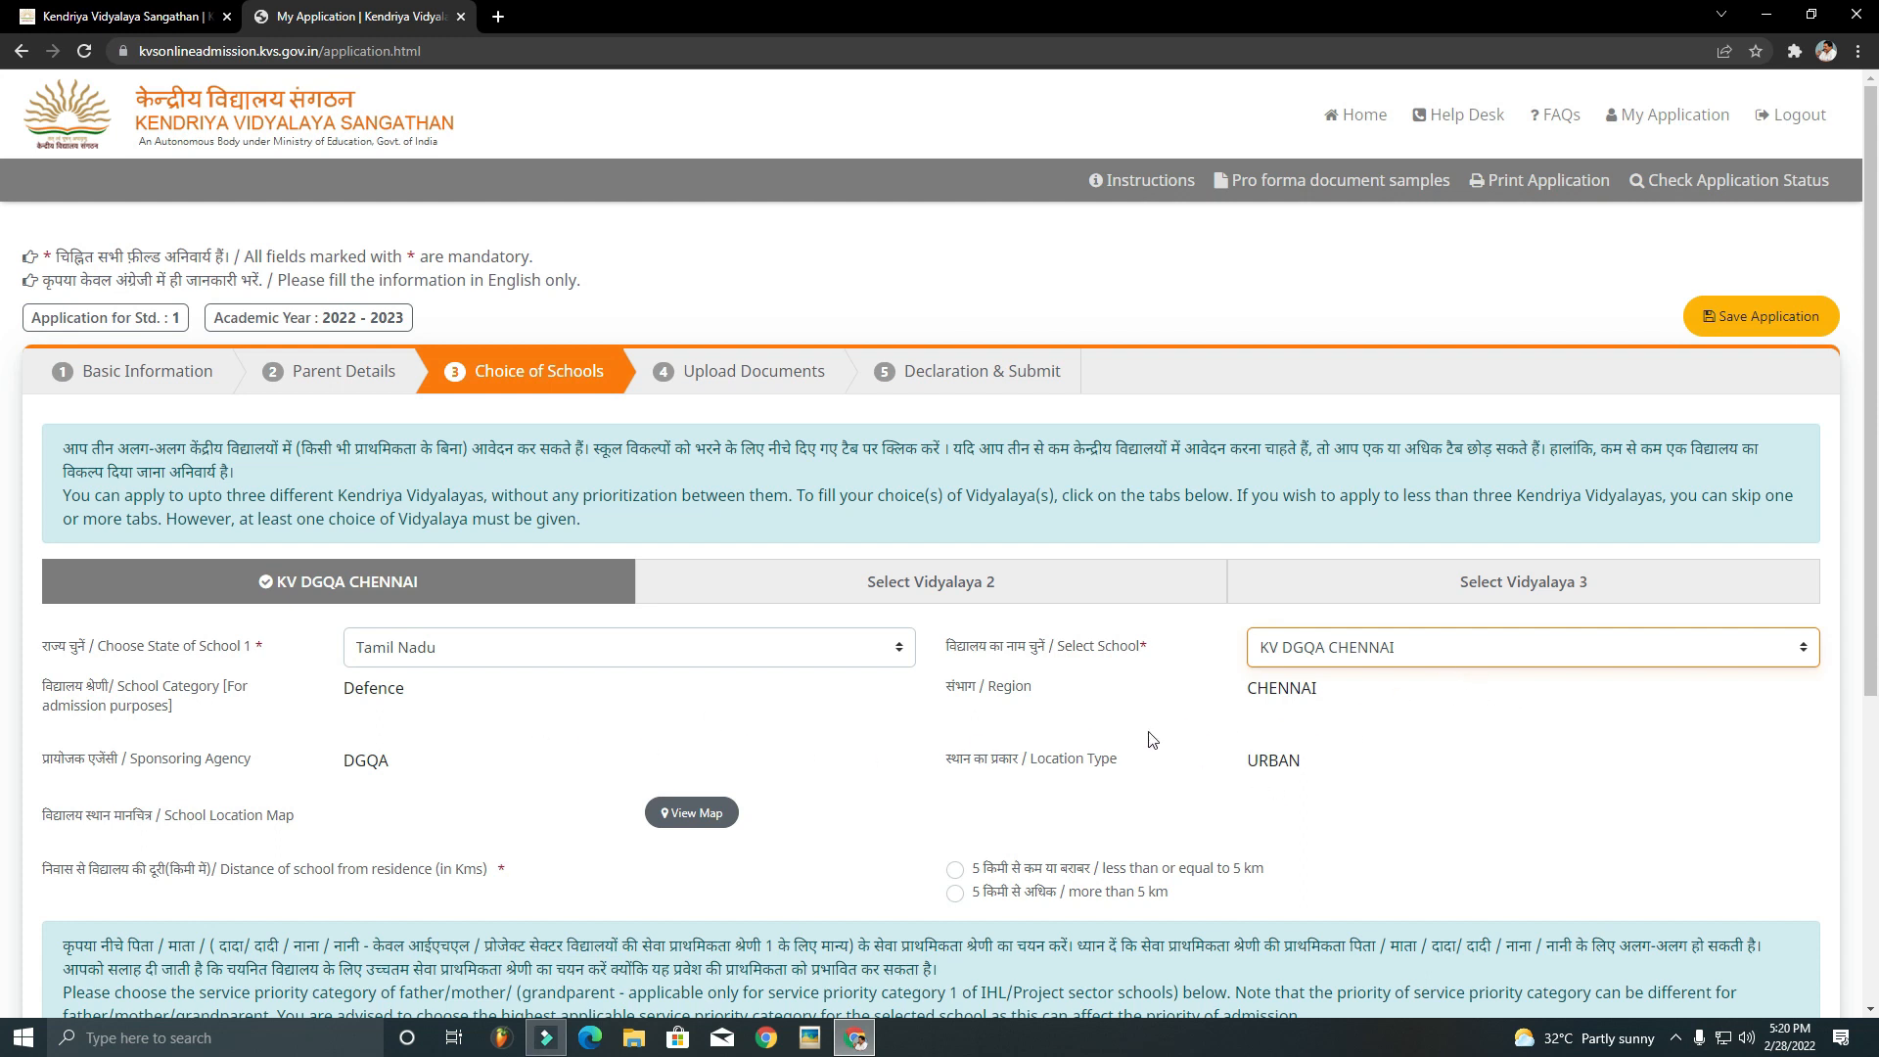
scroll(1087, 721, down, 2)
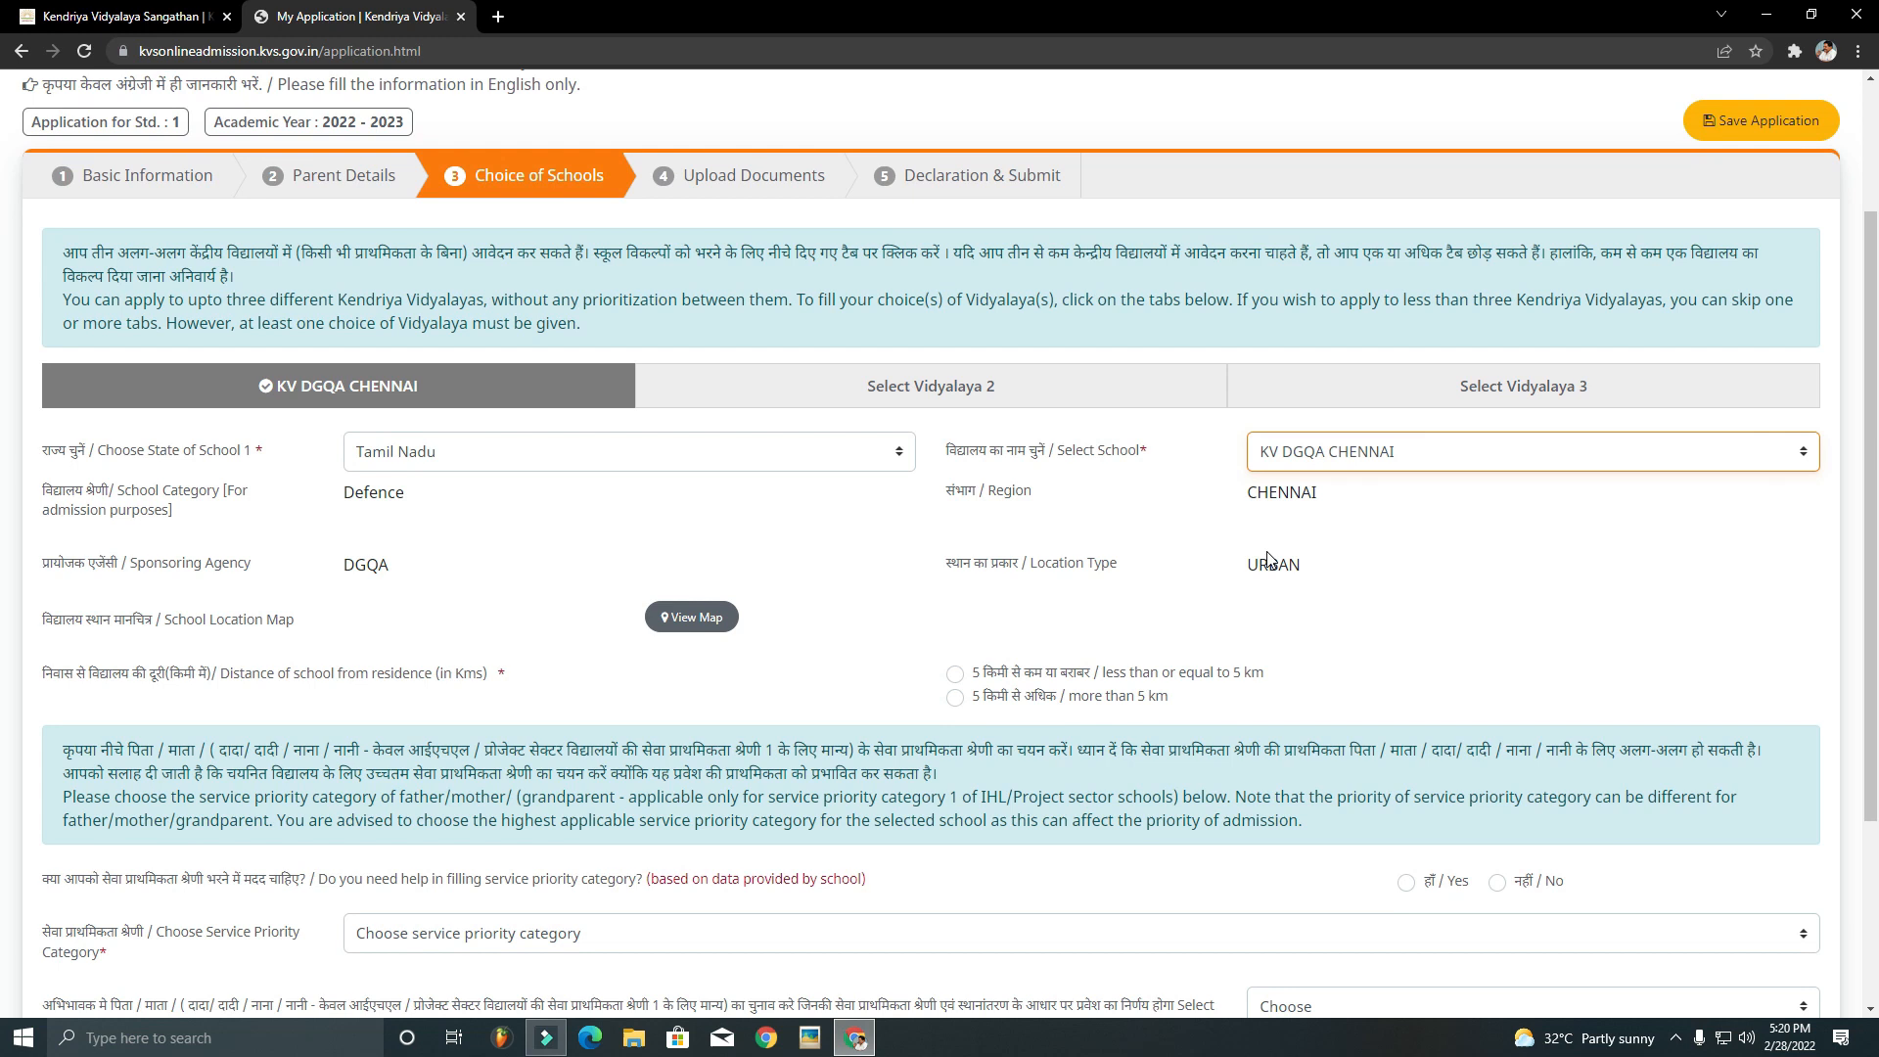
click(993, 388)
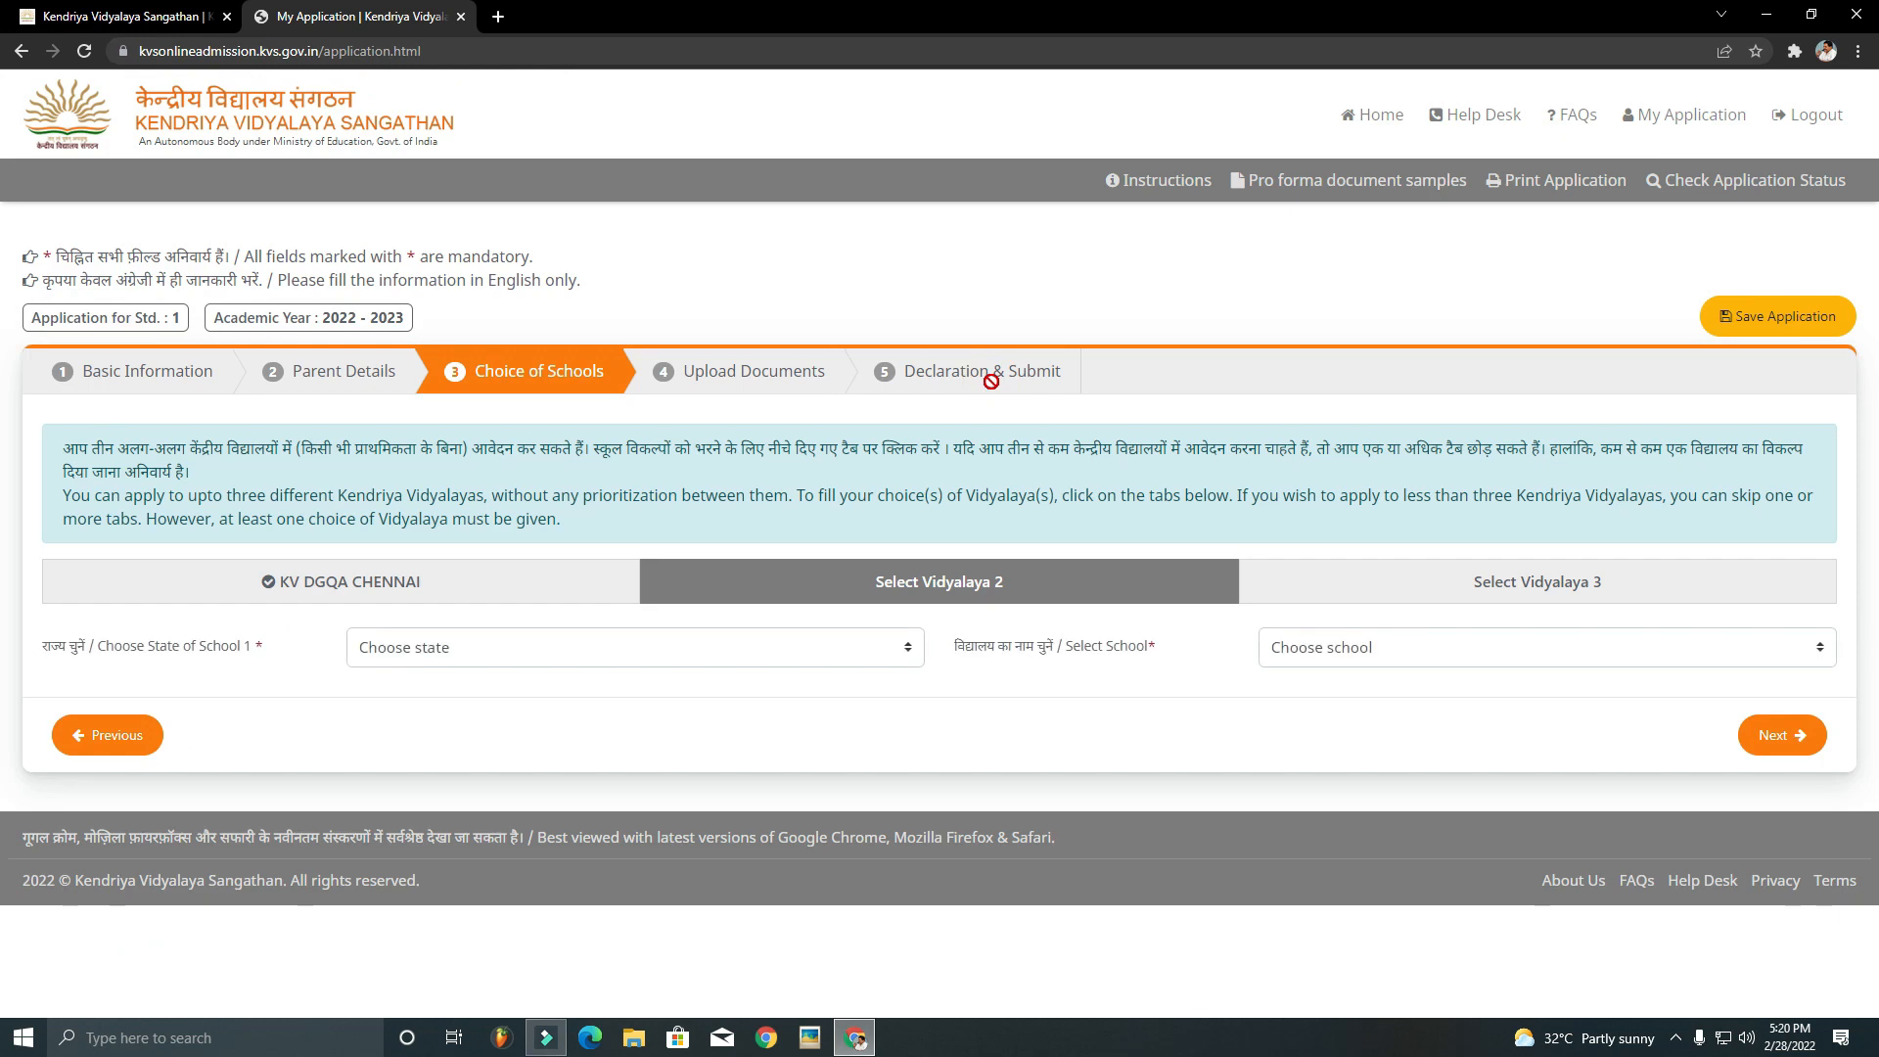
- Set Vidyalaya 2 to KV MINAMBAKKAM in Tamil Nadu, then bring up the Vidyalaya 3 form
click(789, 653)
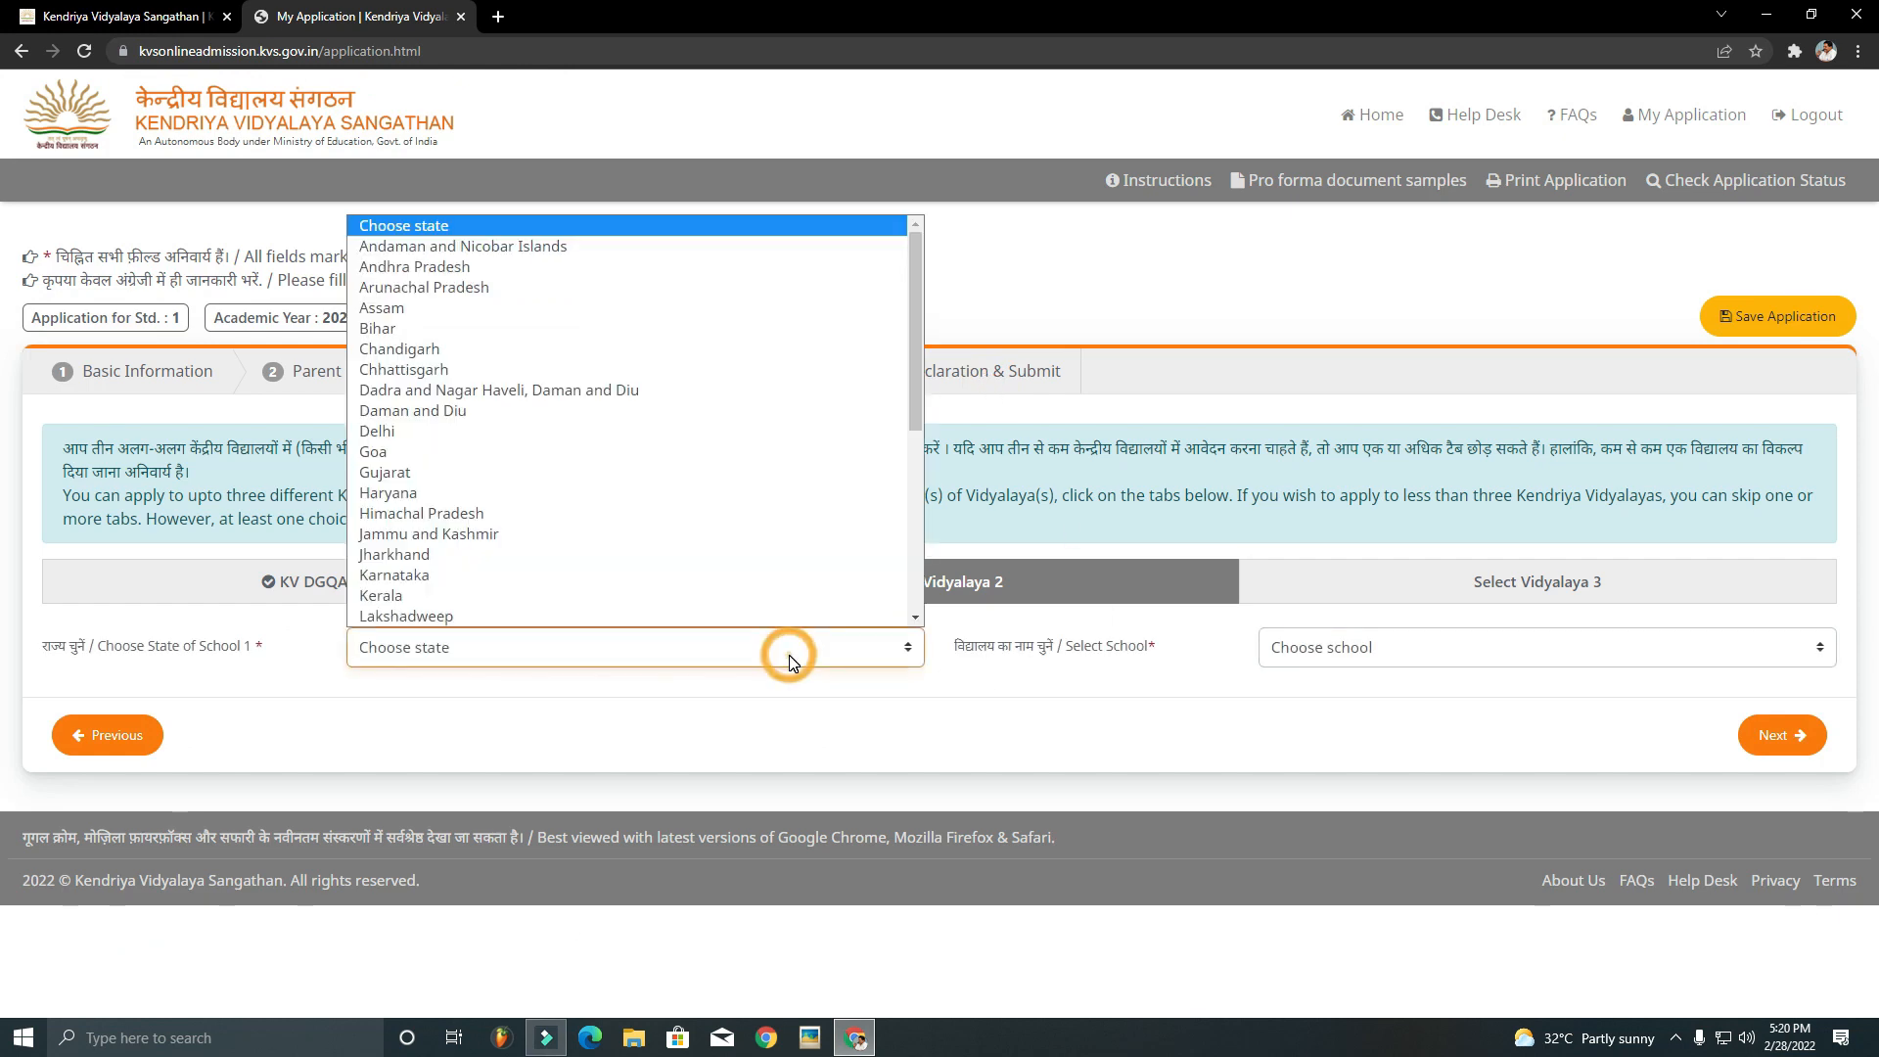
scroll(451, 533, down, 5)
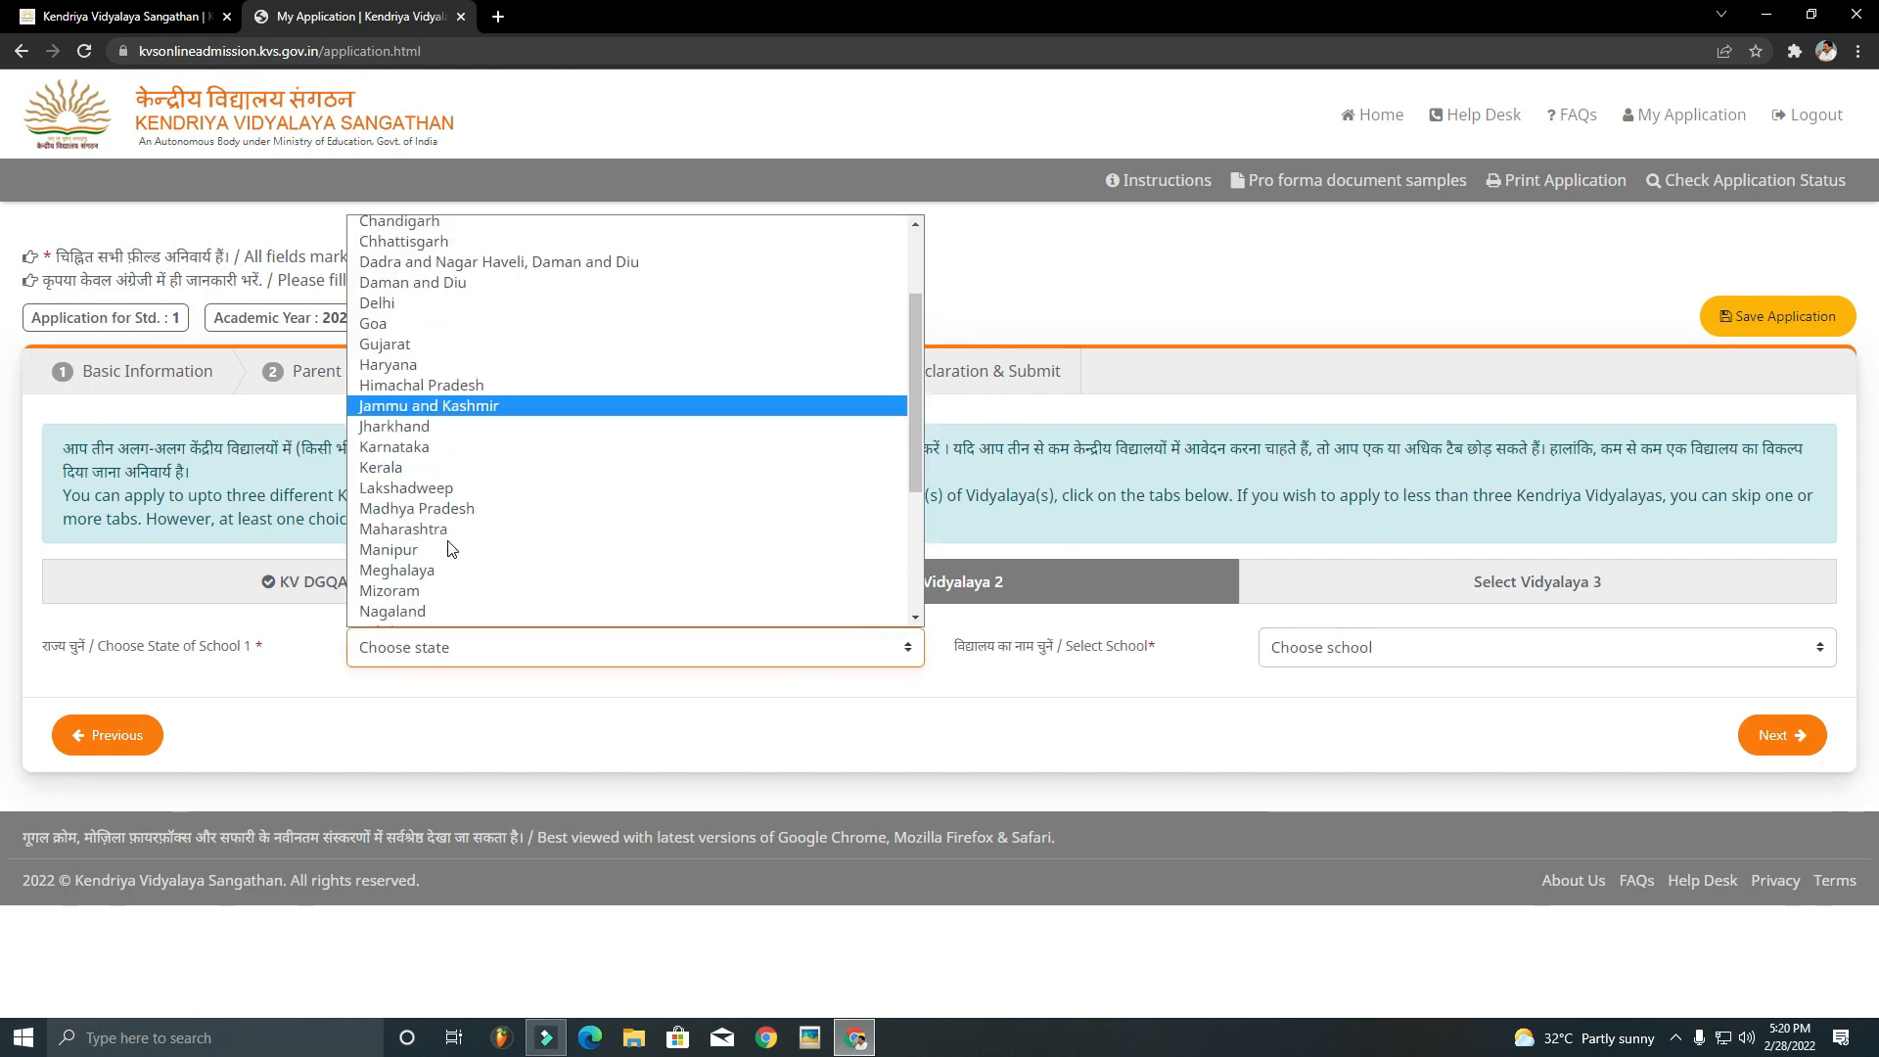
click(430, 492)
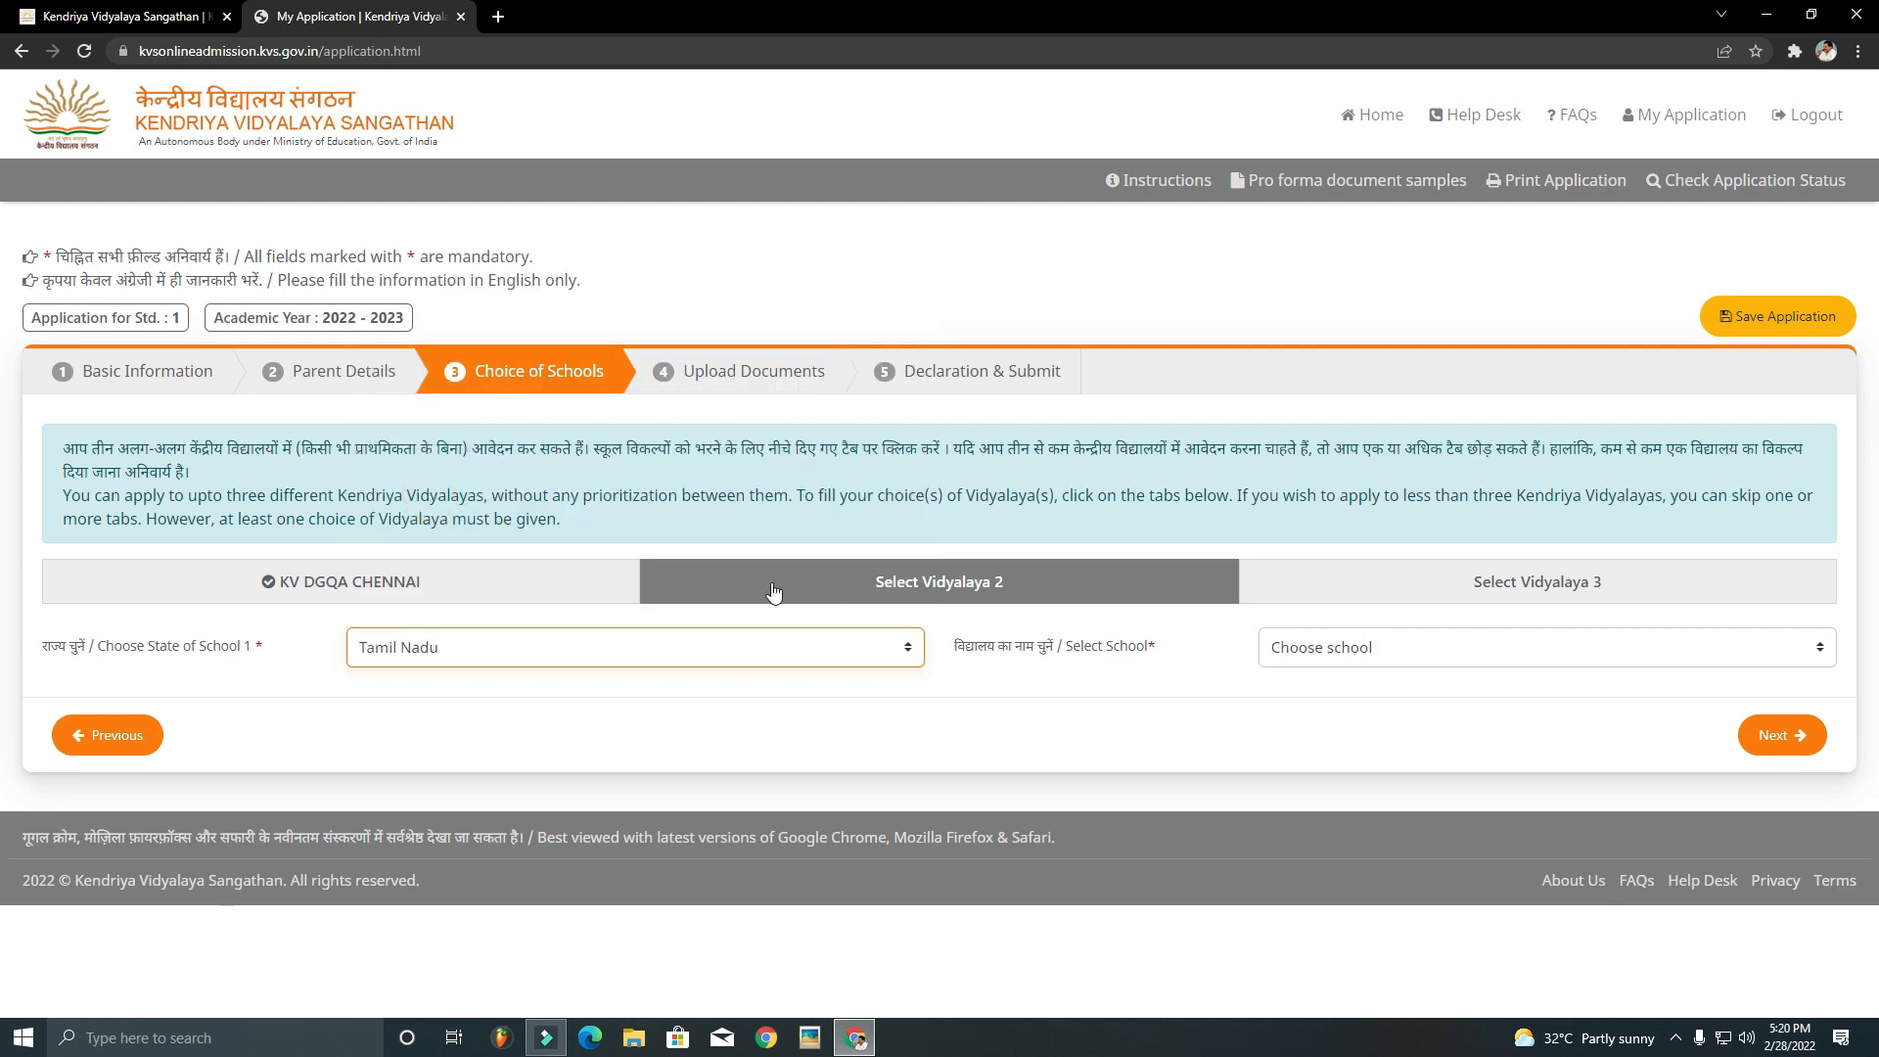
click(1424, 654)
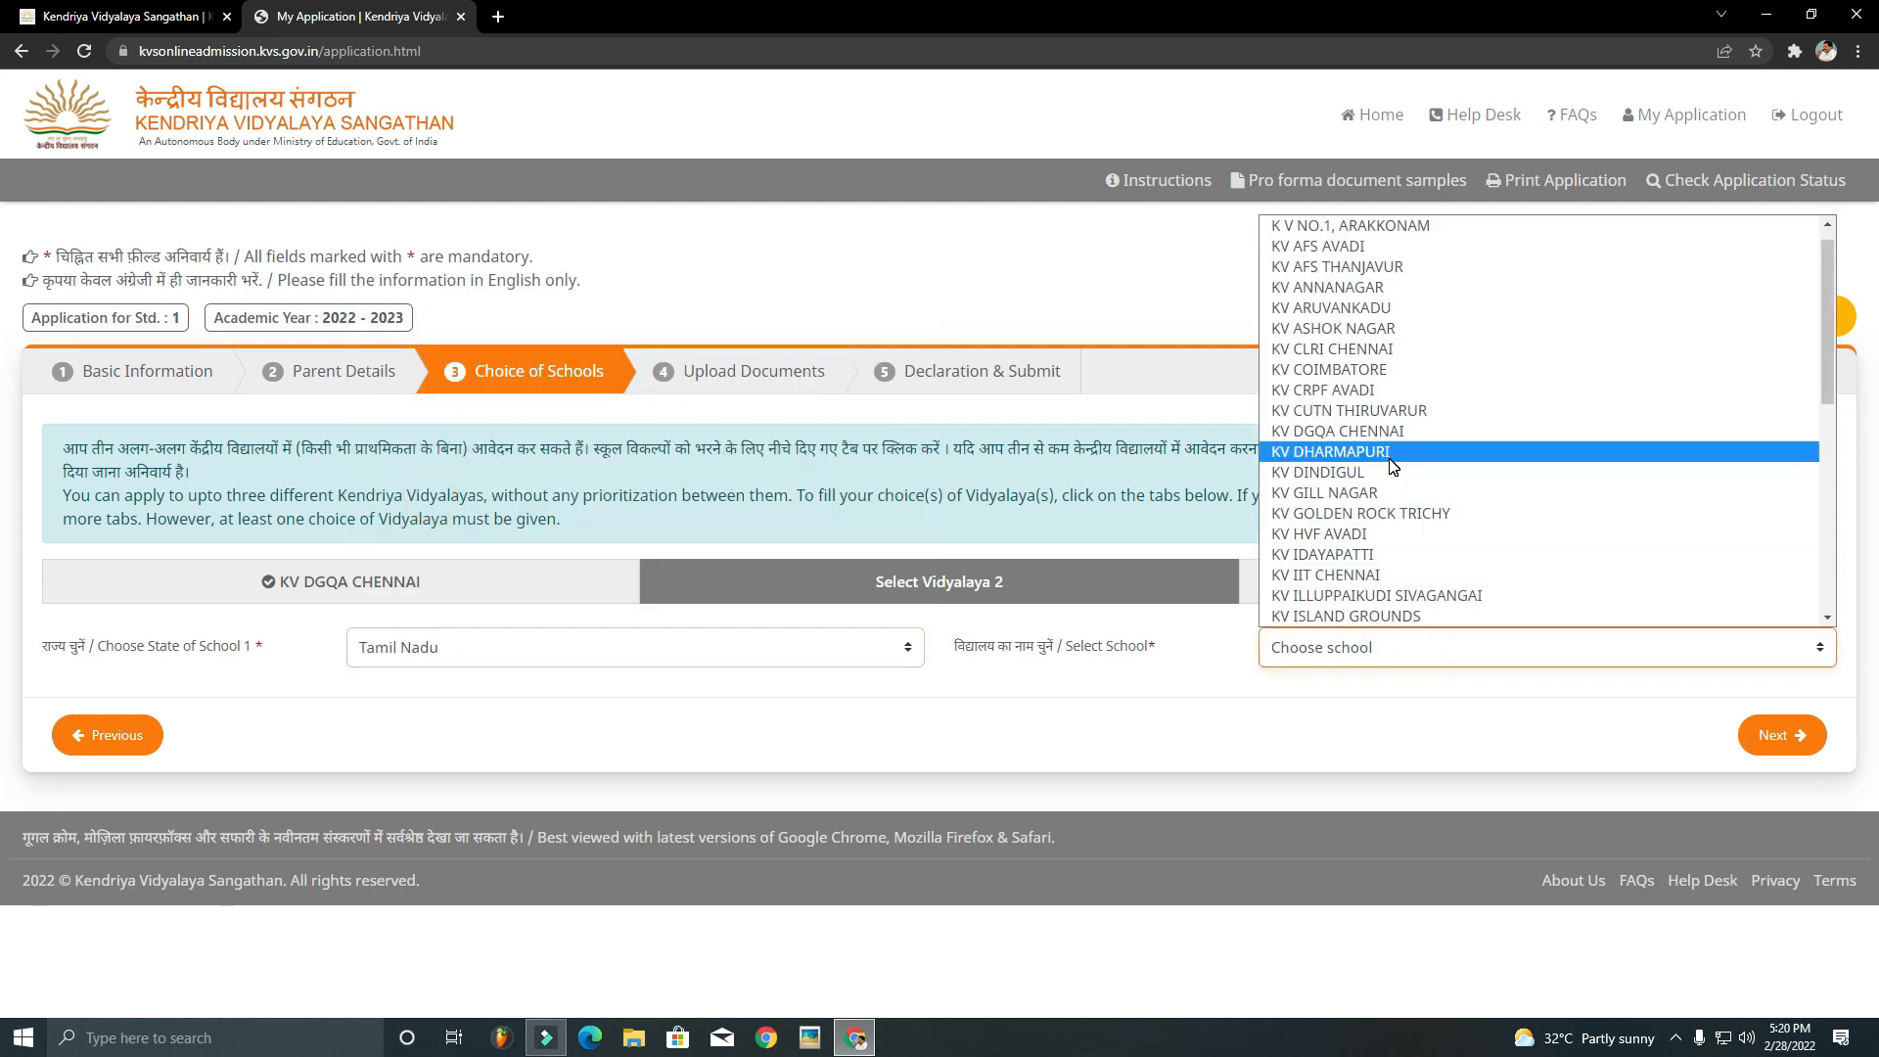
scroll(1393, 465, up, 1)
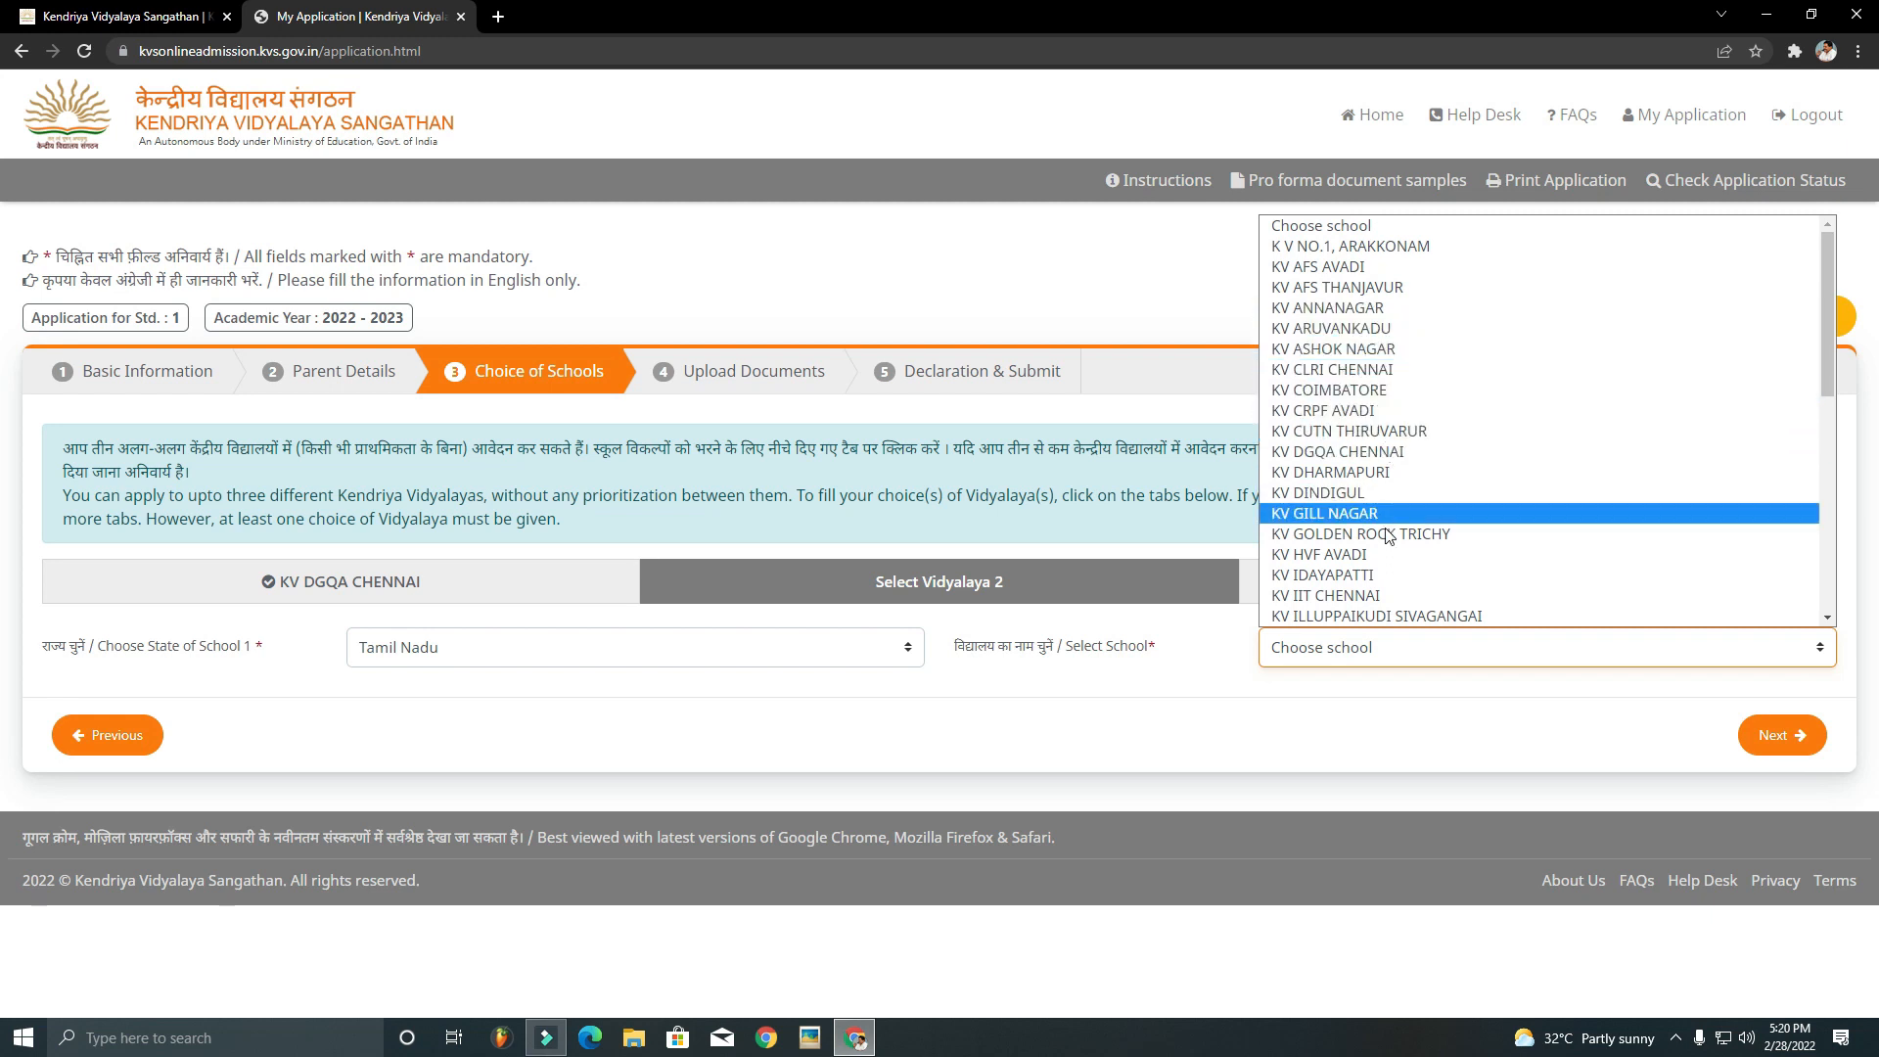
scroll(1390, 578, down, 3)
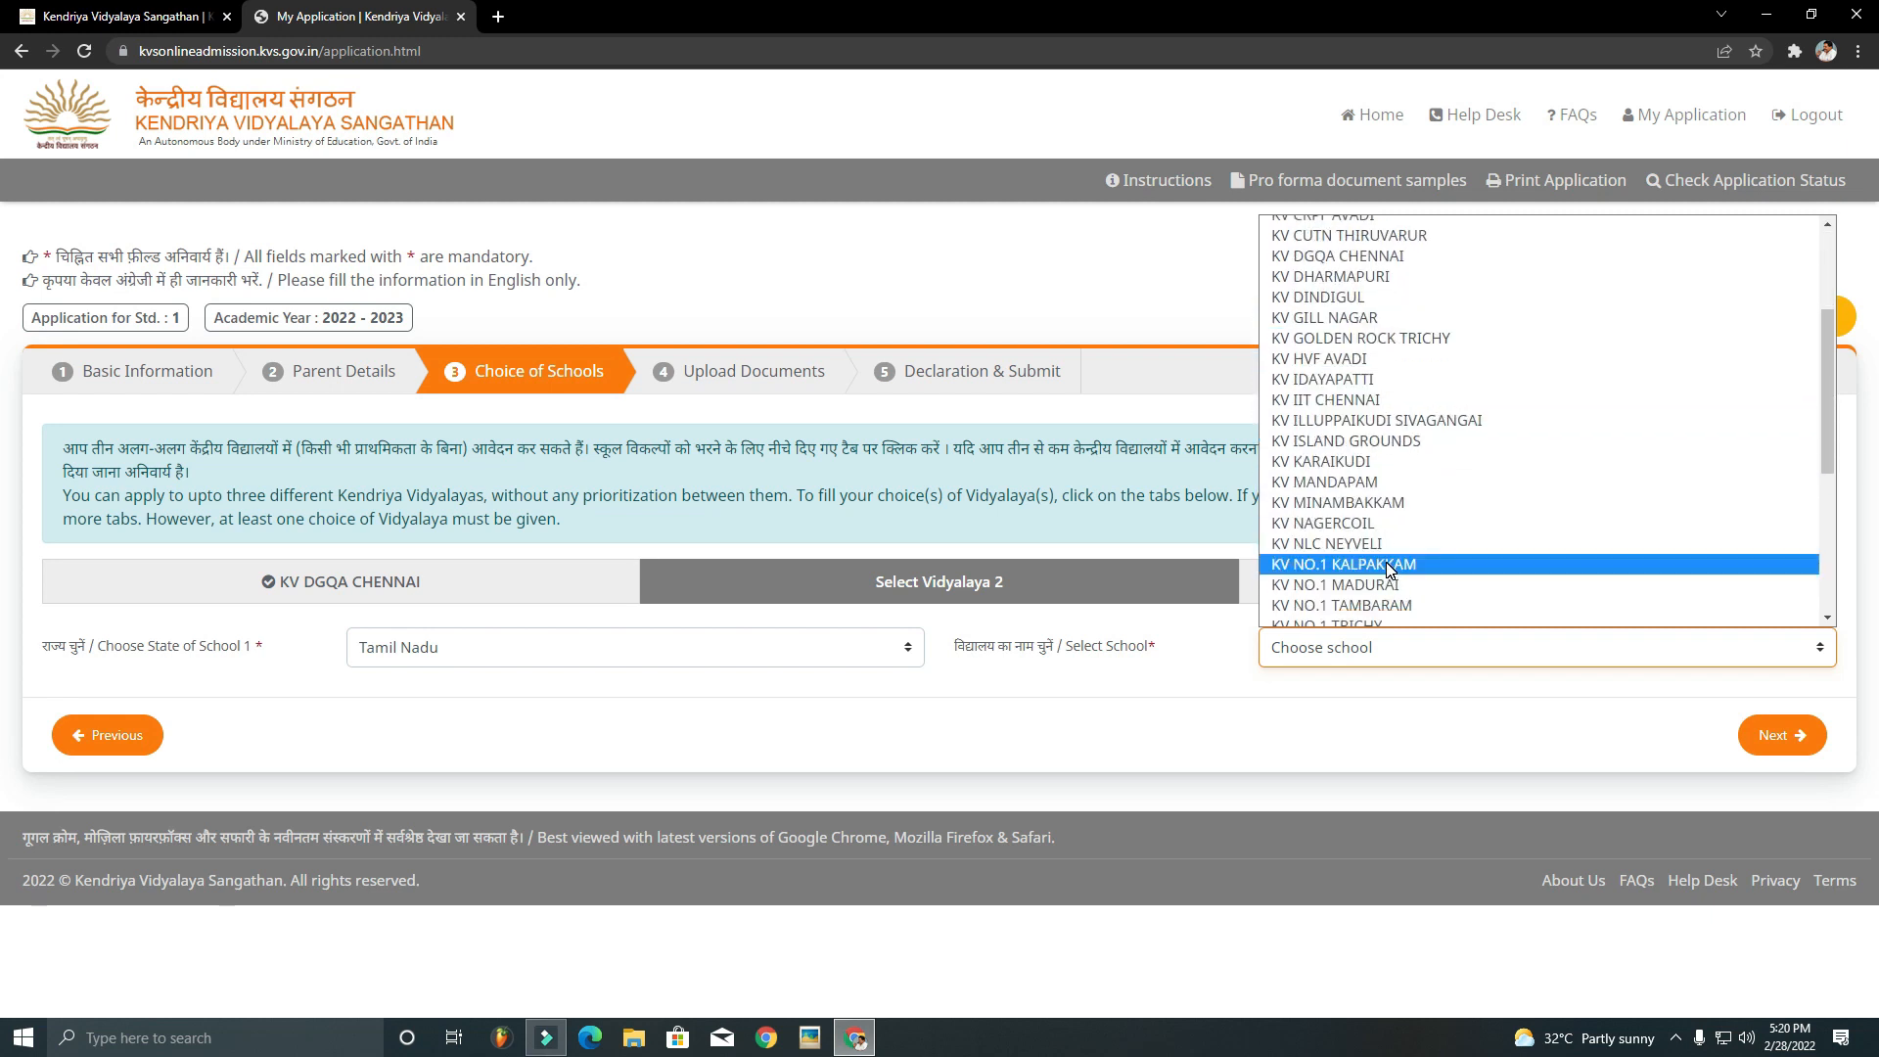
scroll(1389, 563, down, 3)
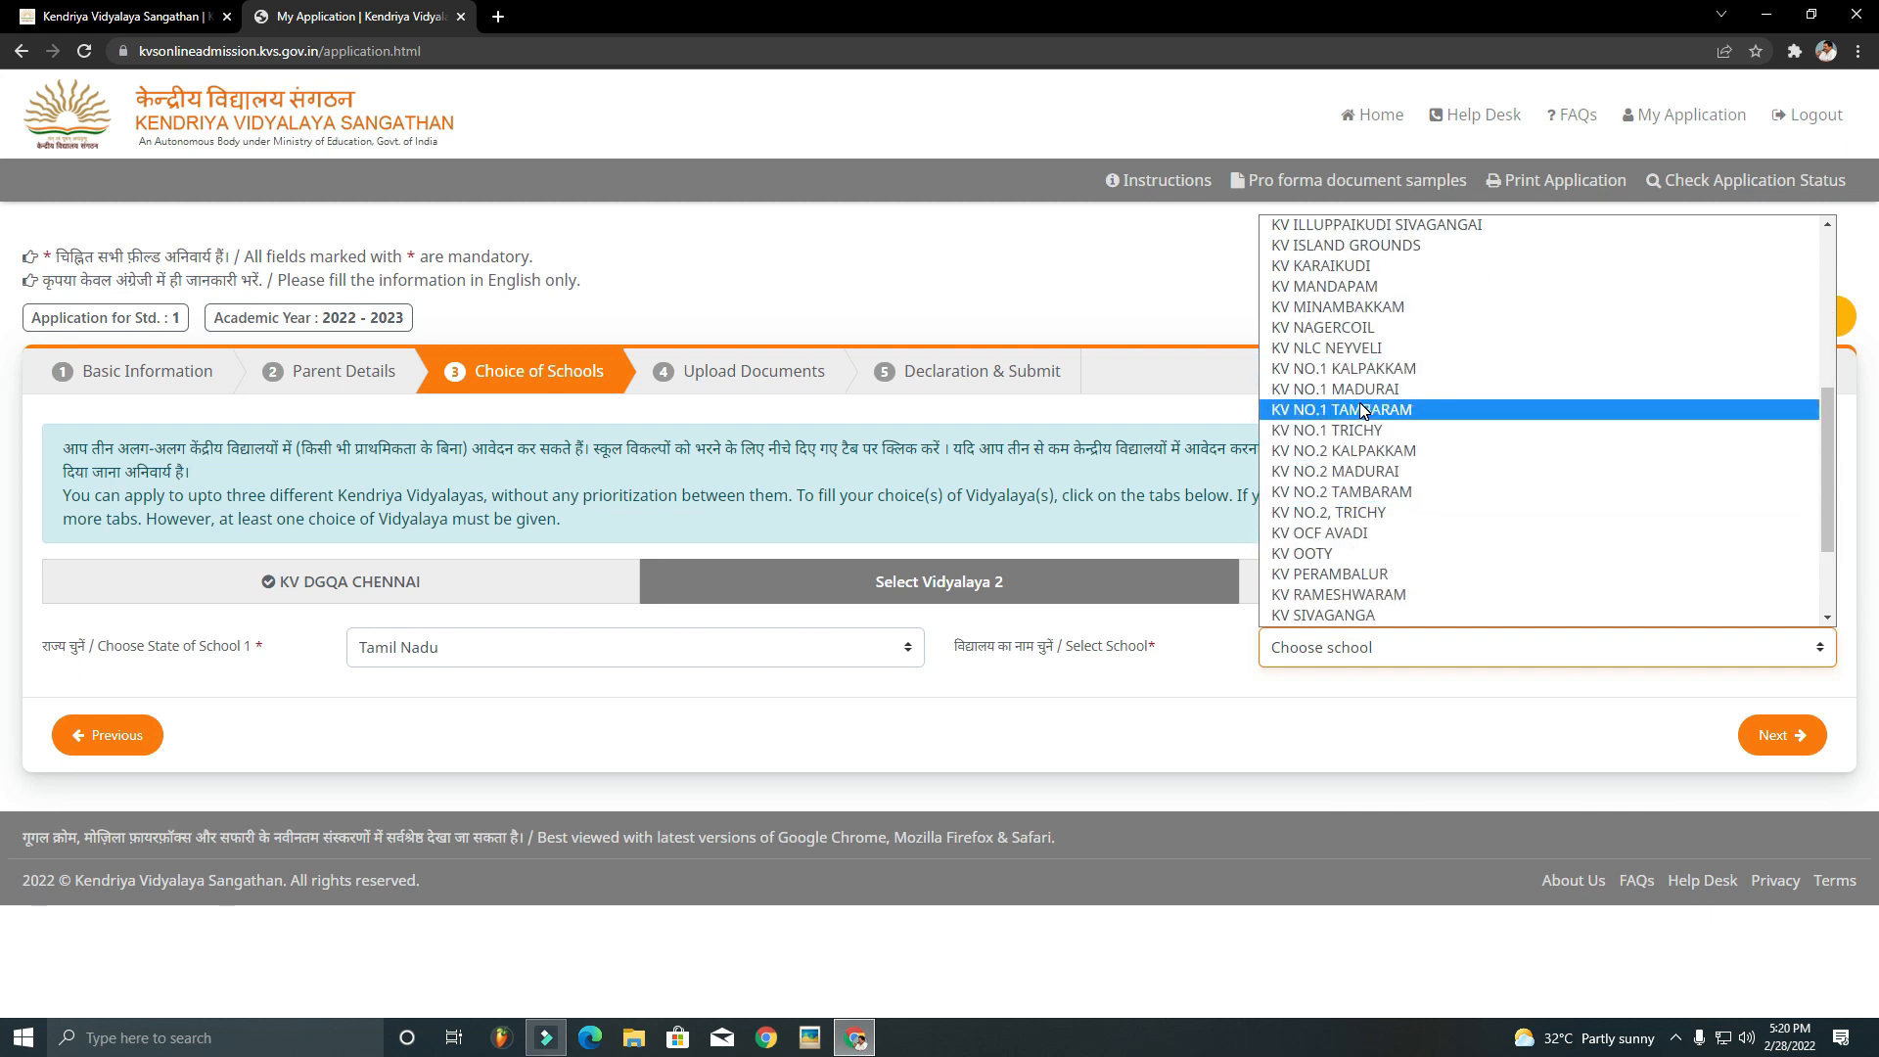
click(1357, 309)
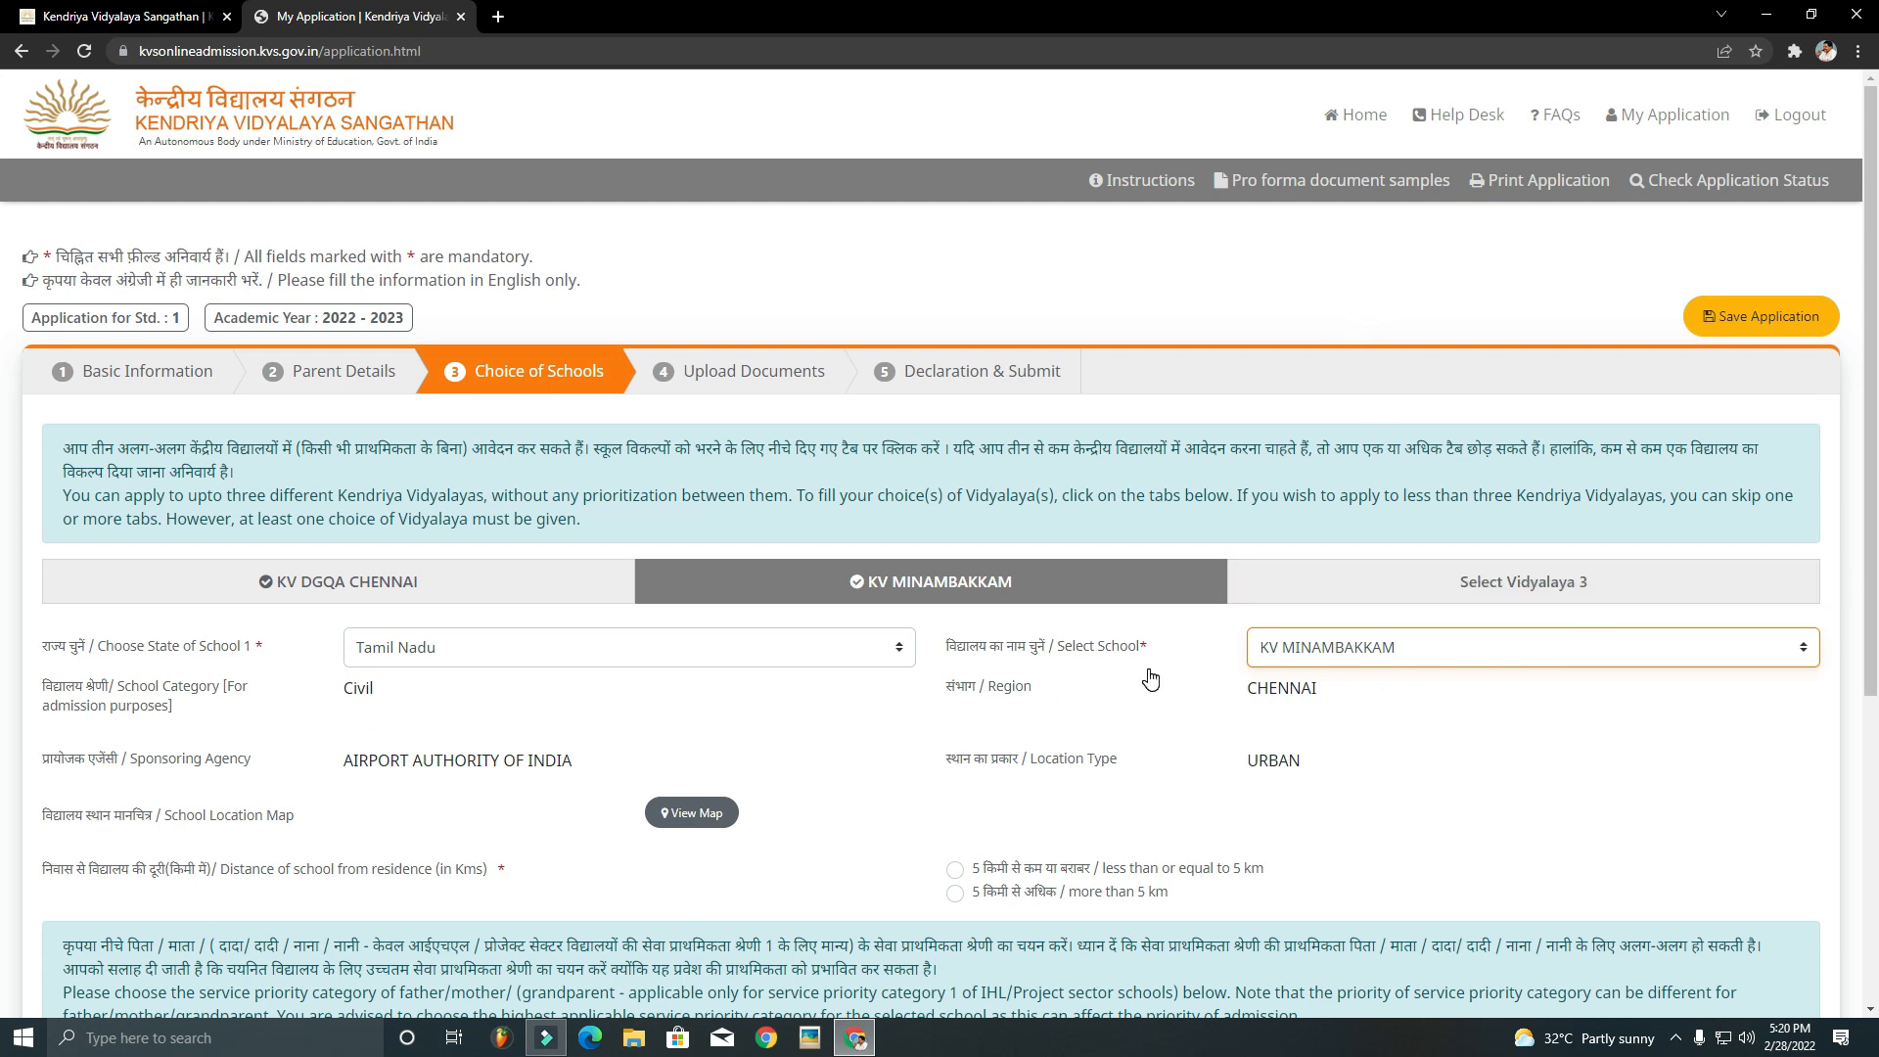
scroll(1152, 673, down, 1)
scroll(1151, 674, down, 1)
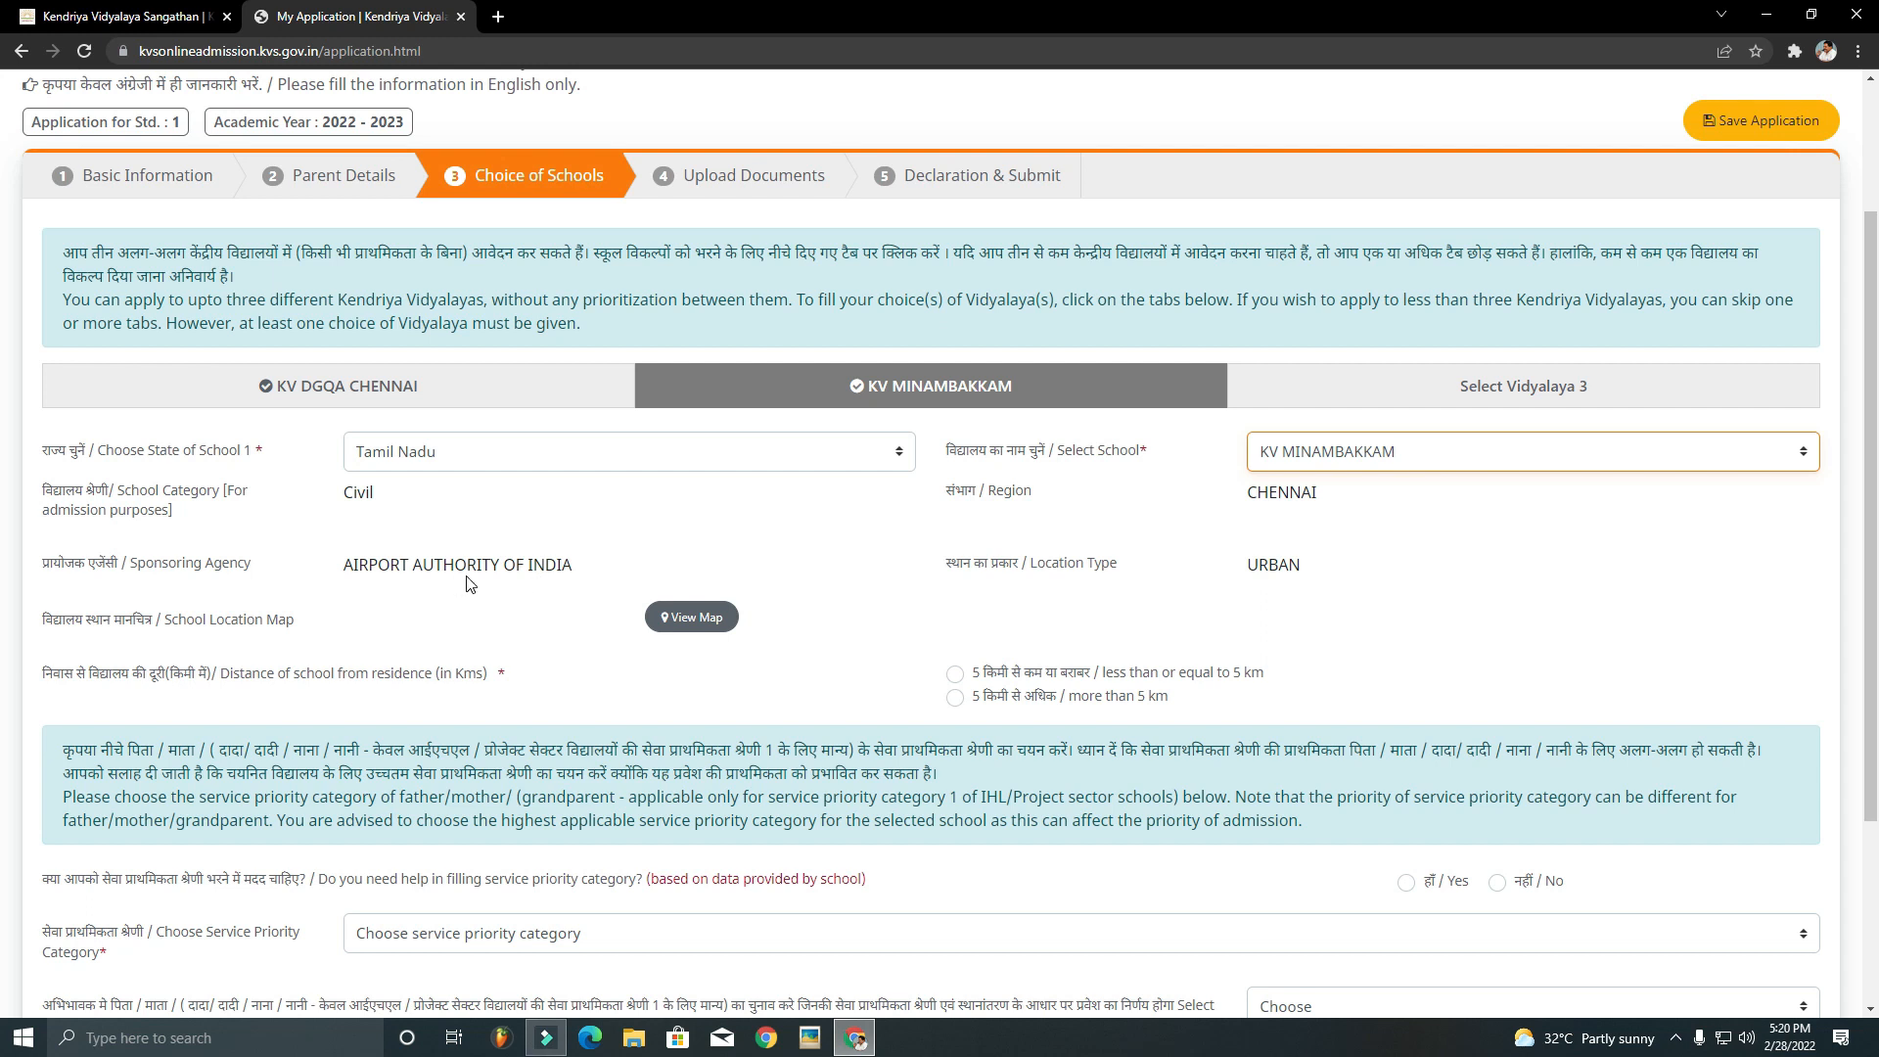
click(1507, 397)
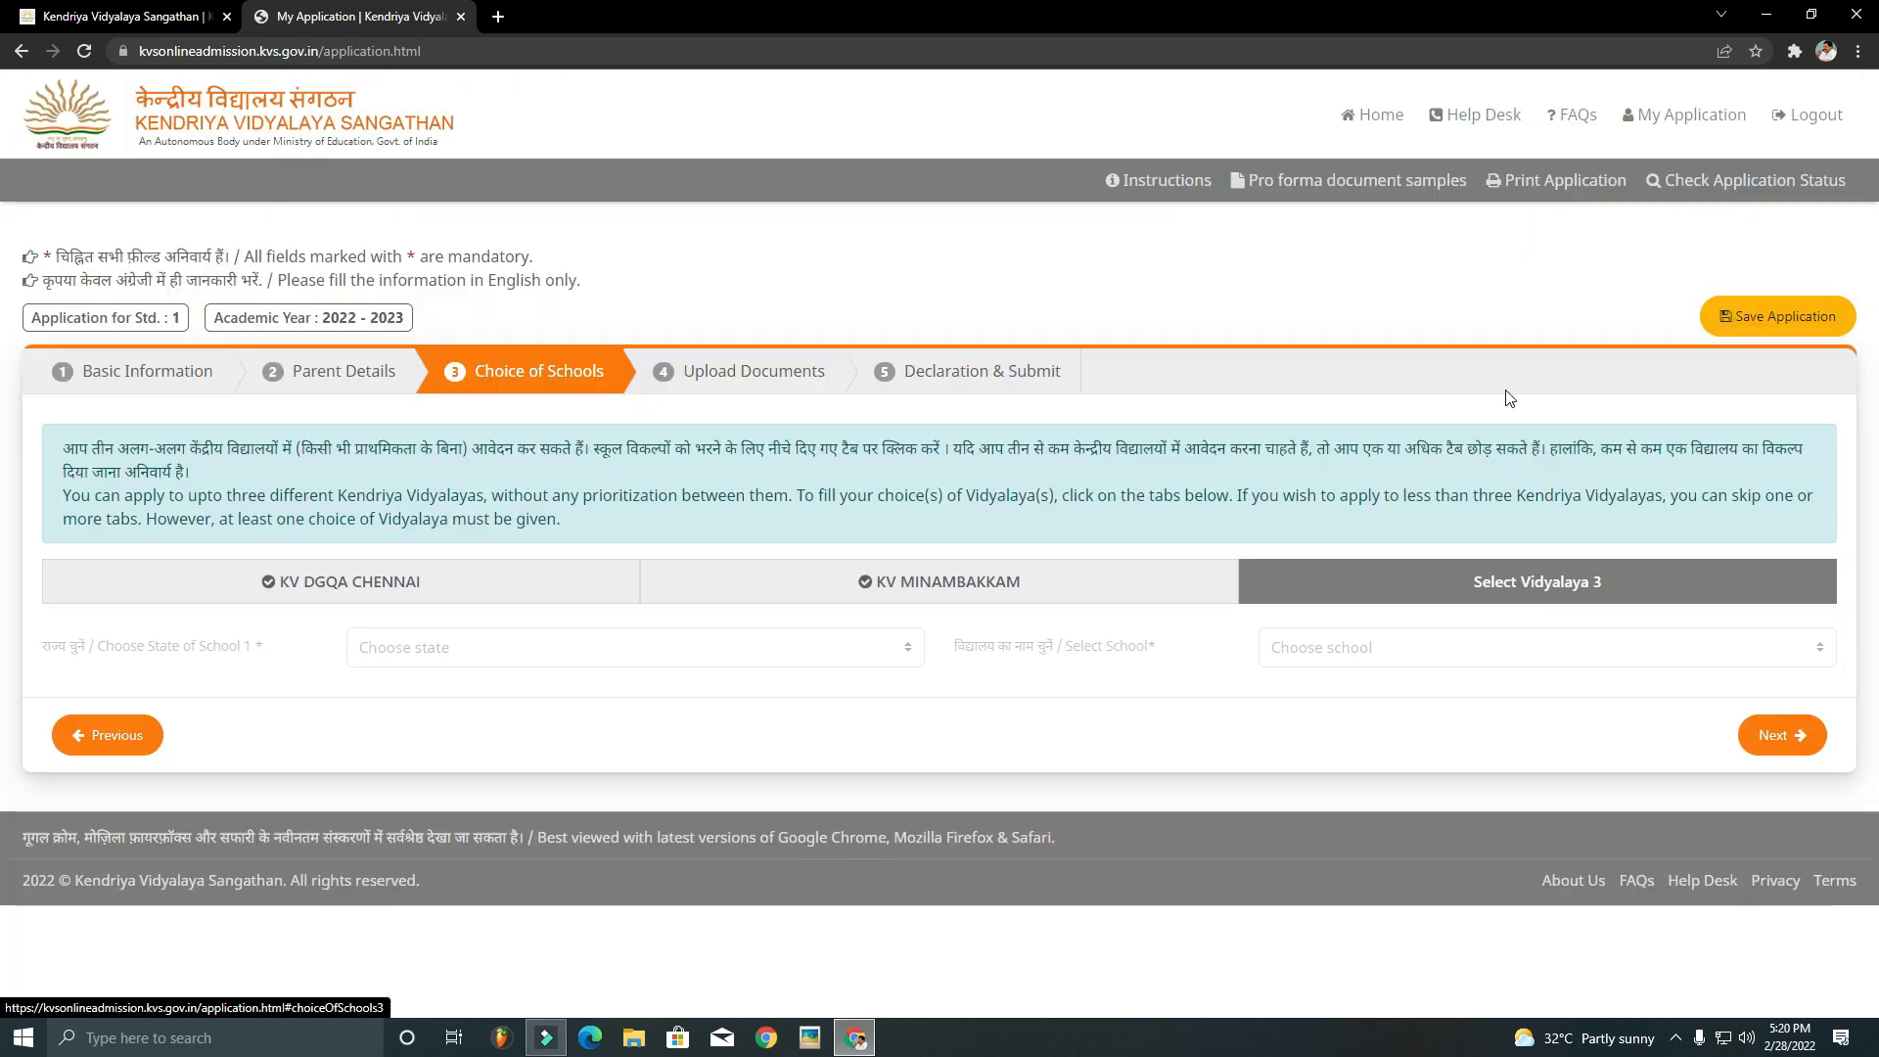
- Choose Tamil Nadu as the state and KV IIT CHENNAI as the Vidyalaya 3 school
click(712, 648)
scroll(544, 587, down, 1)
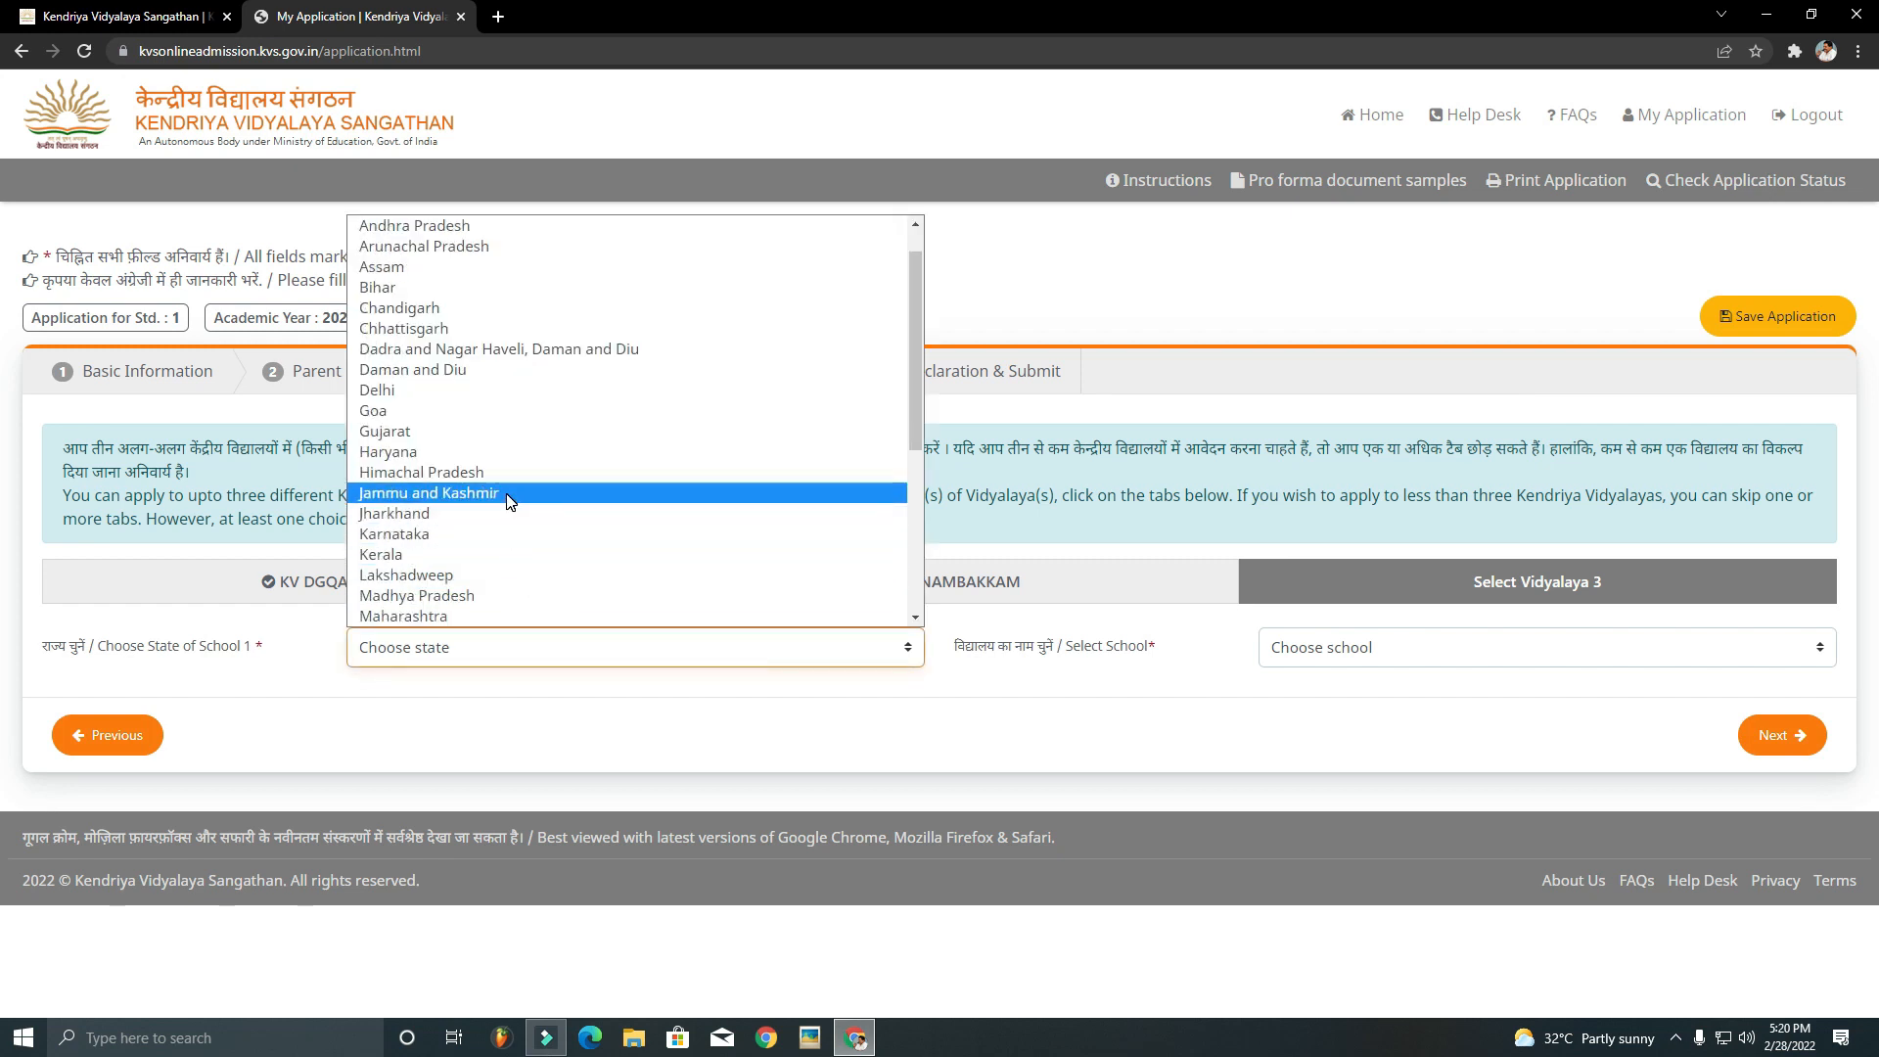
scroll(509, 504, down, 4)
click(479, 492)
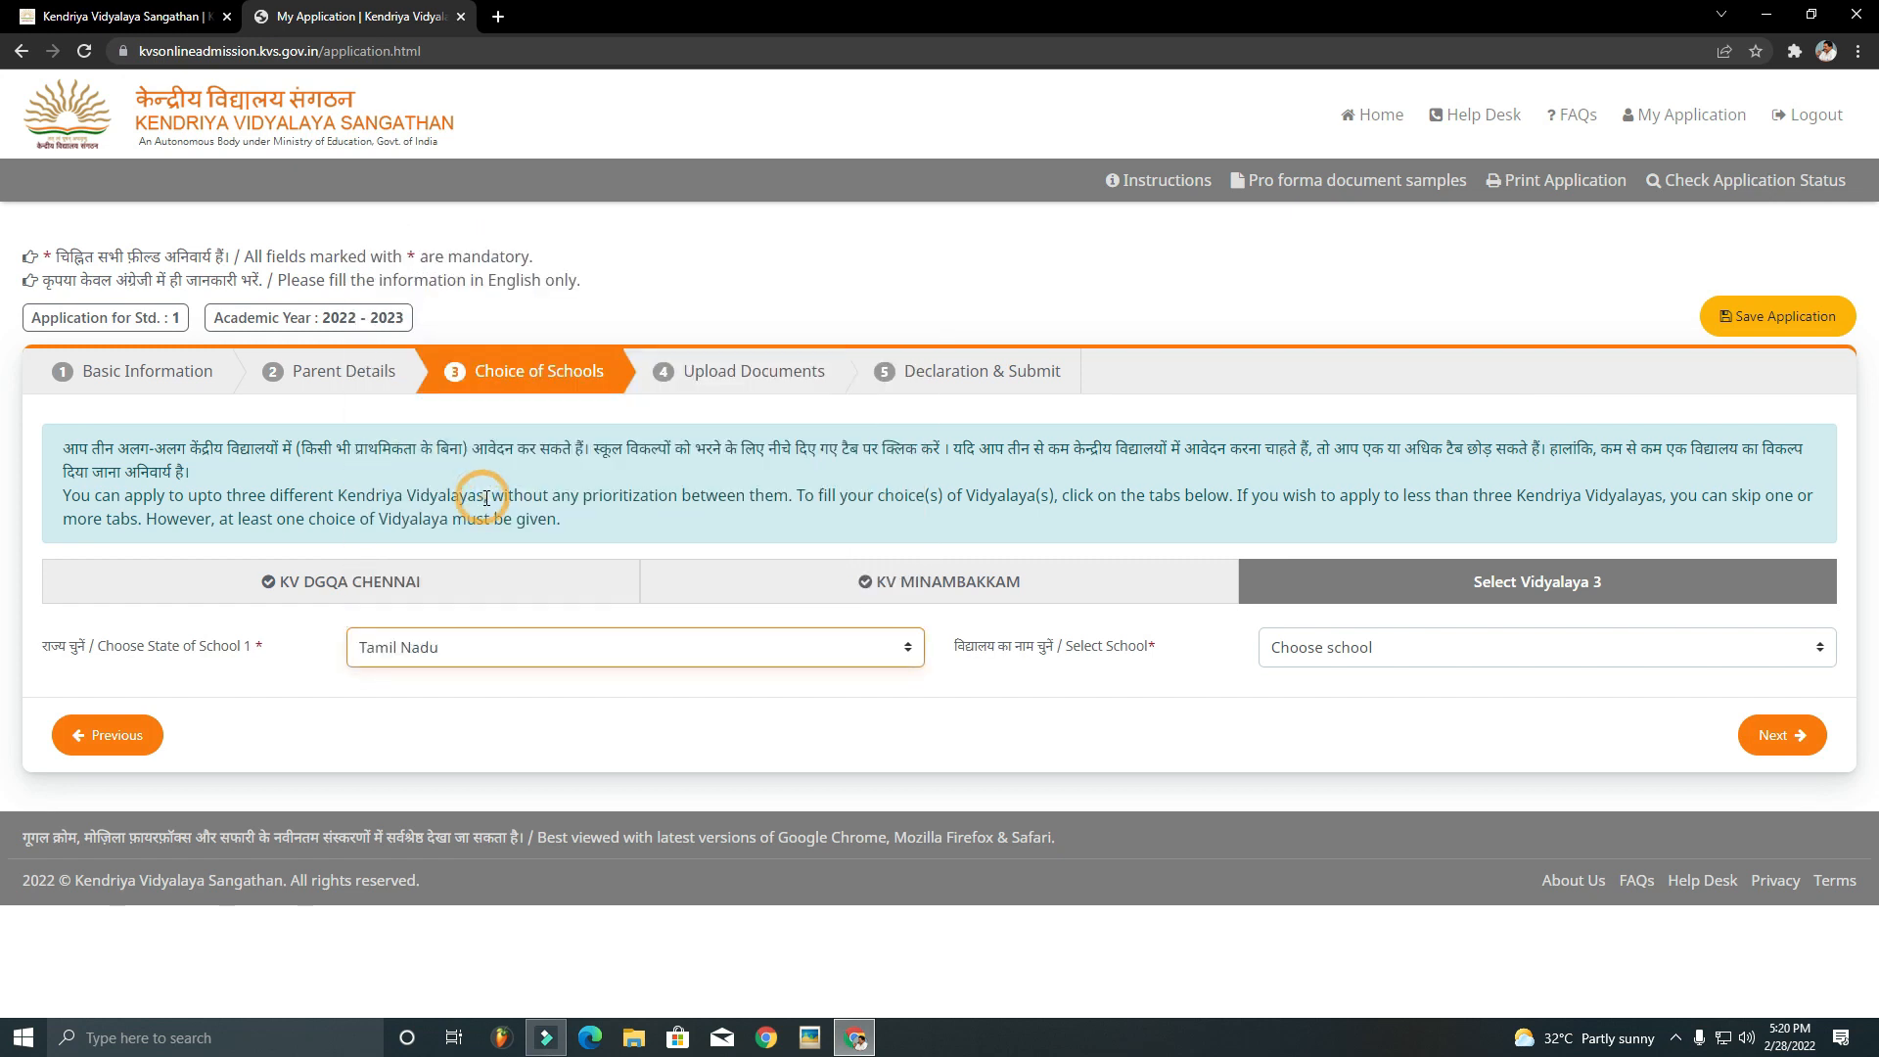
click(1406, 656)
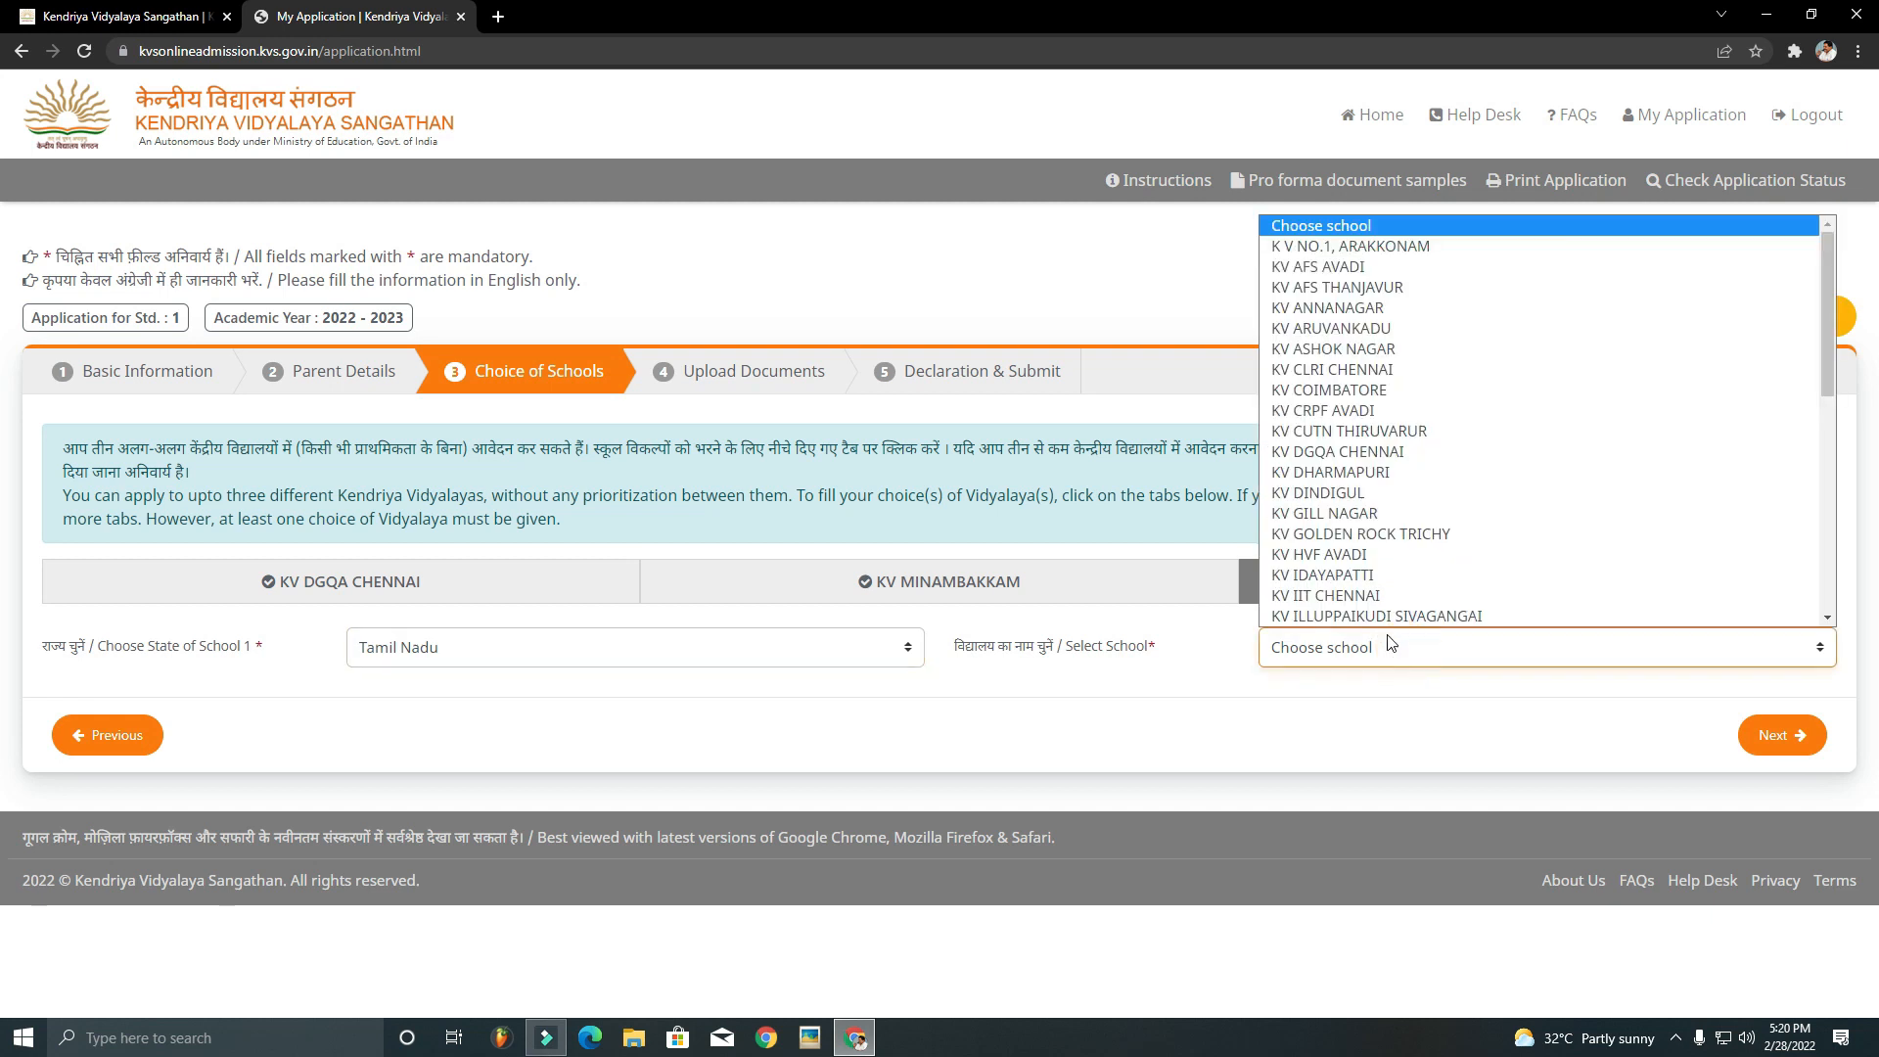
scroll(1380, 602, down, 1)
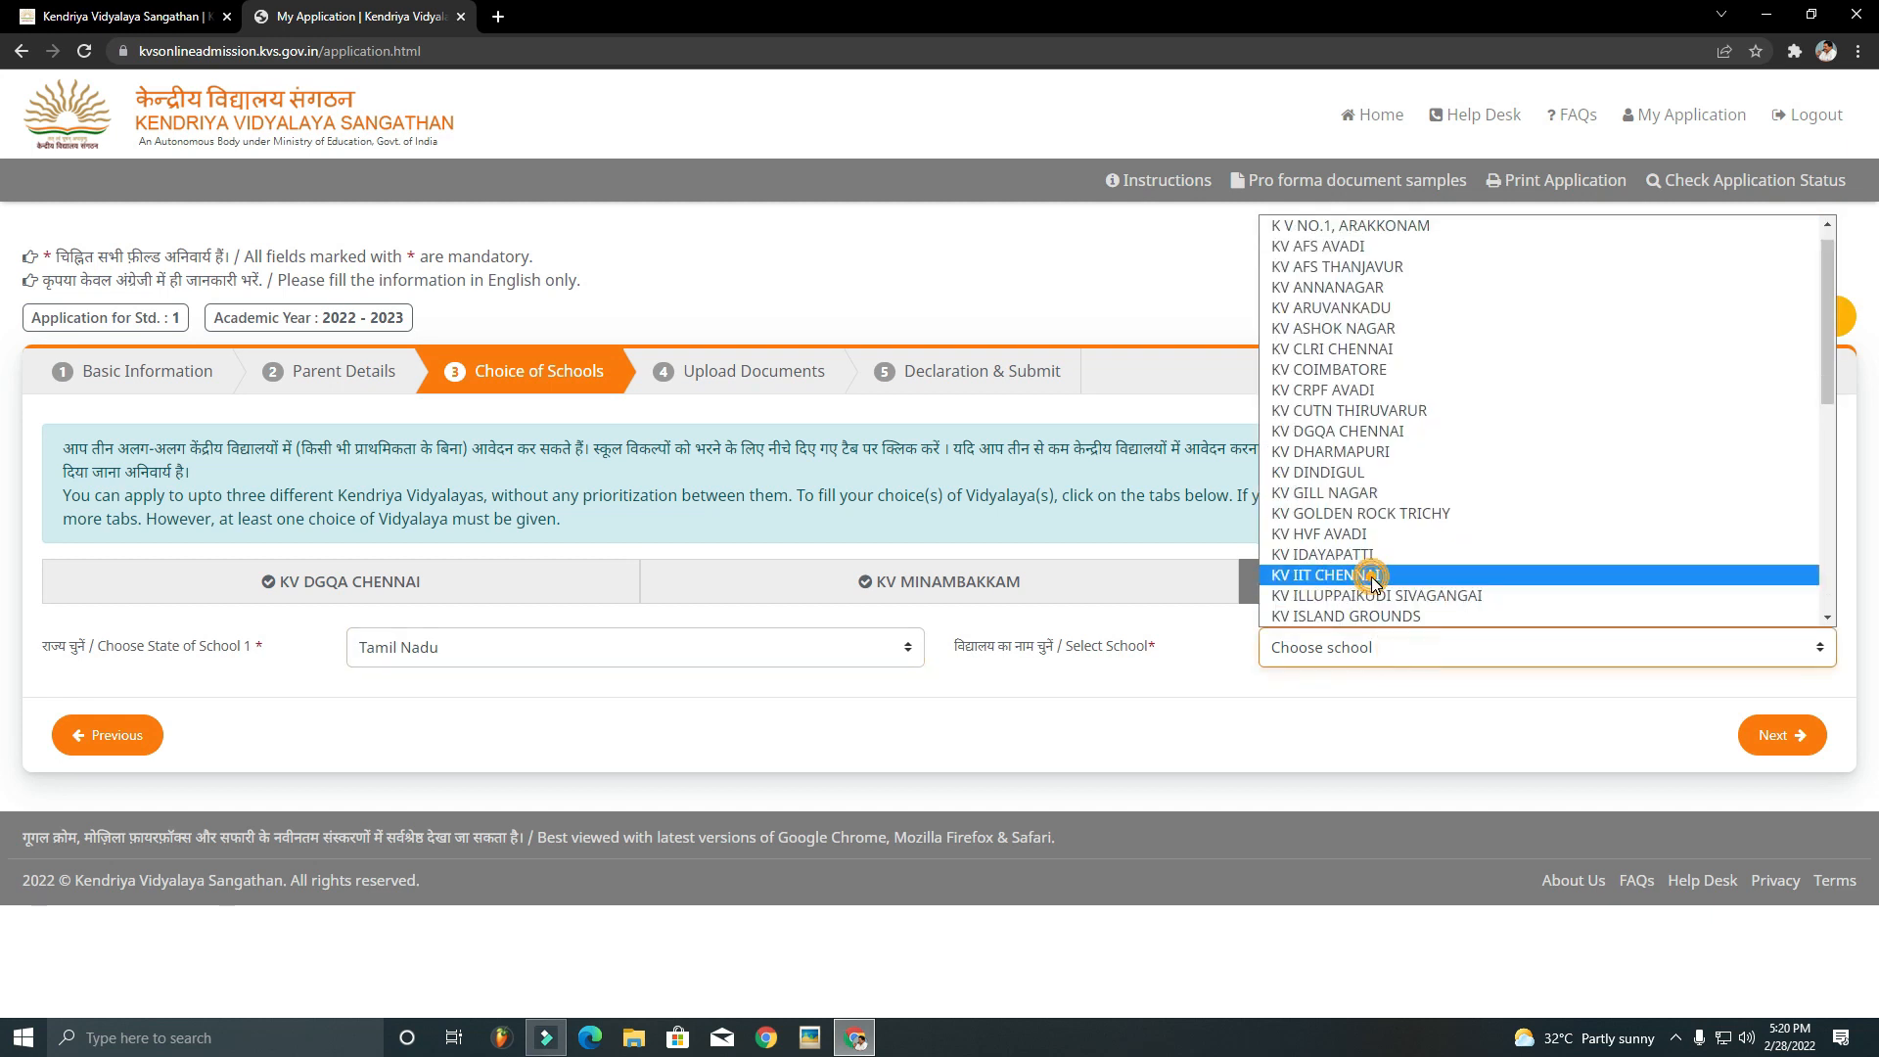
click(1375, 584)
scroll(1300, 761, down, 2)
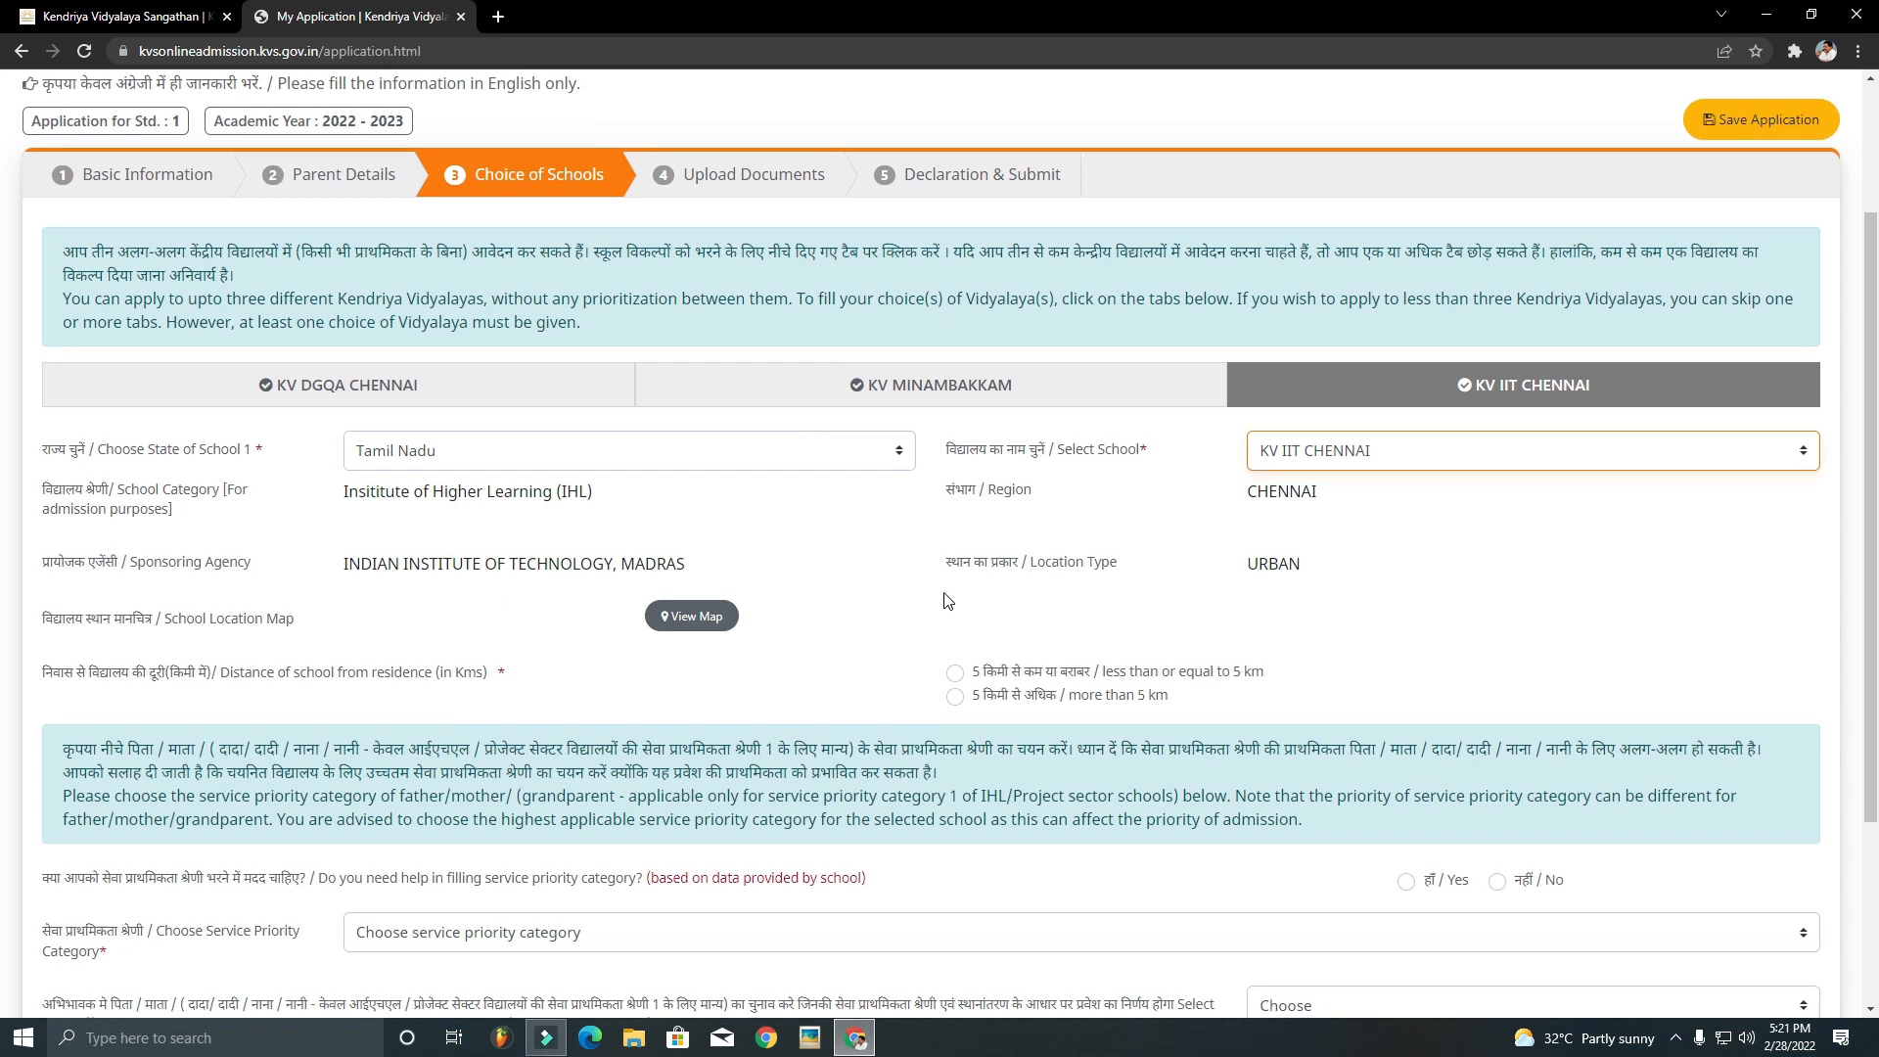
- Request service-priority help, pick POST OFFICE as employer, then switch the help answer to No
scroll(946, 602, down, 3)
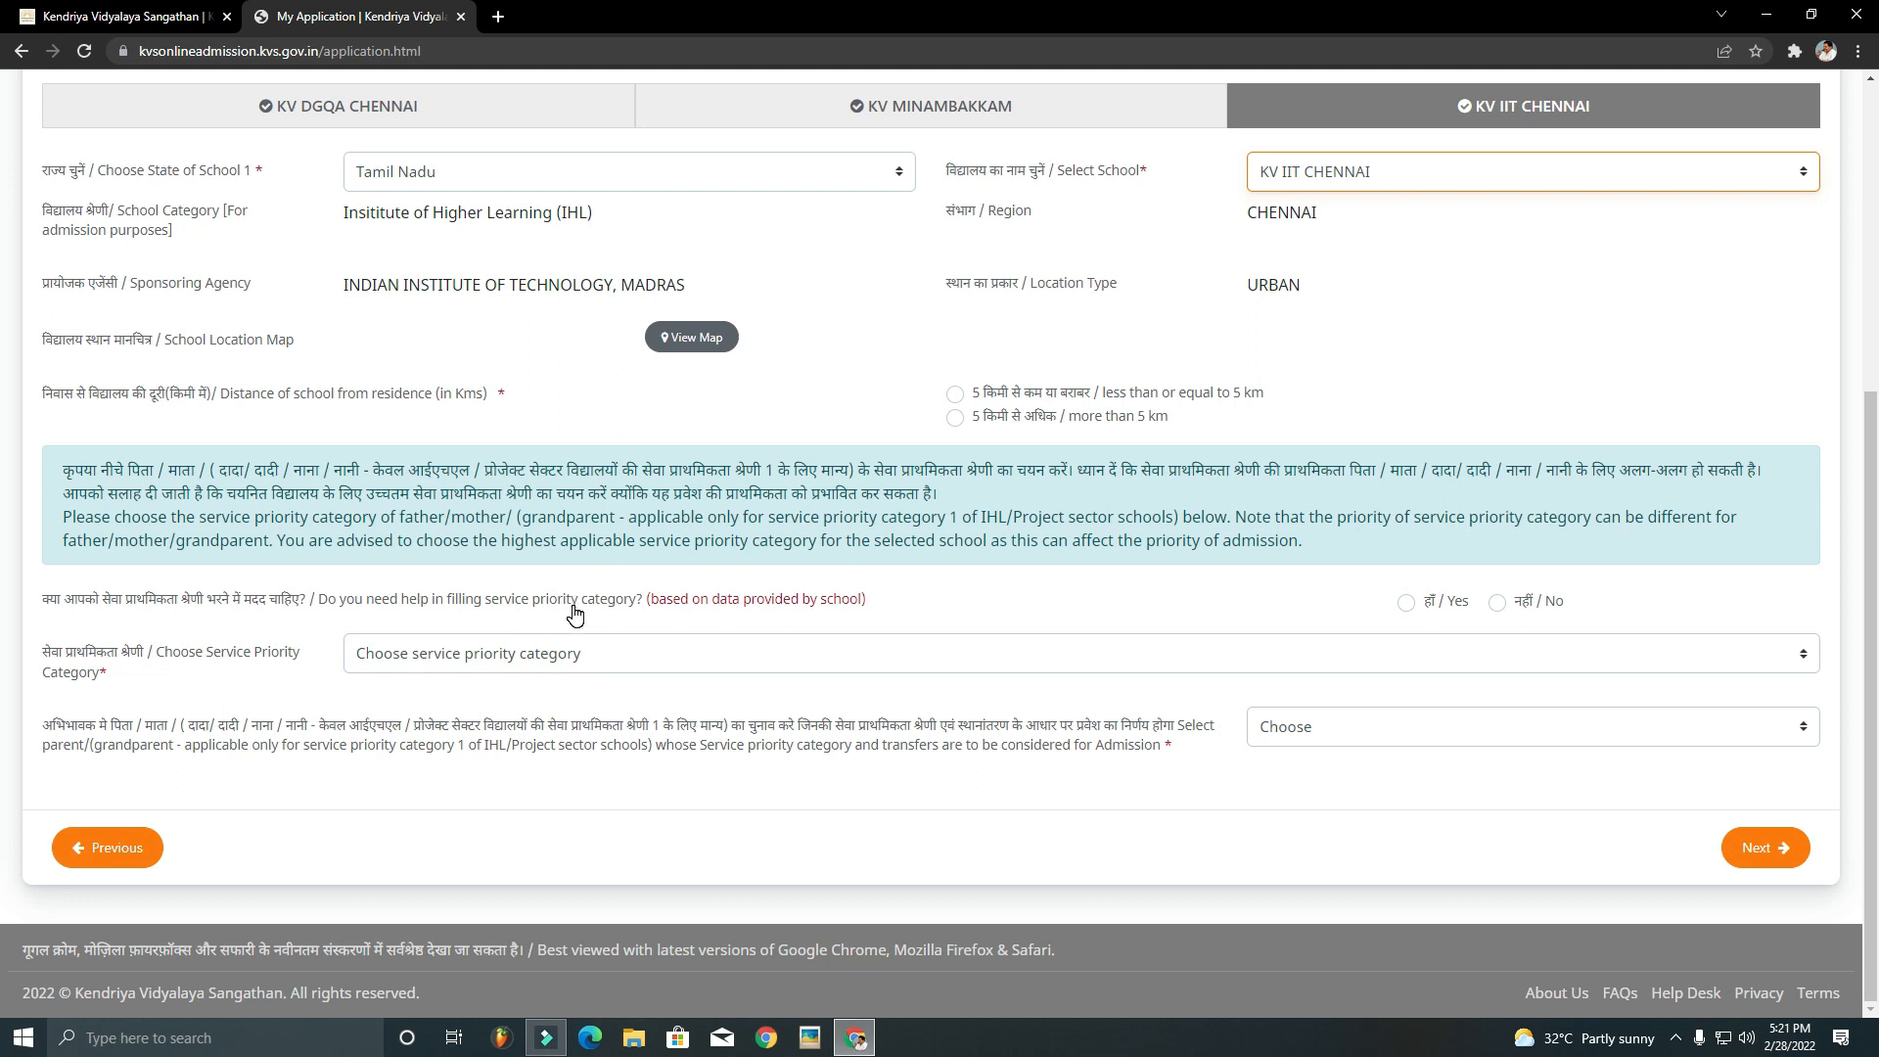
click(1407, 603)
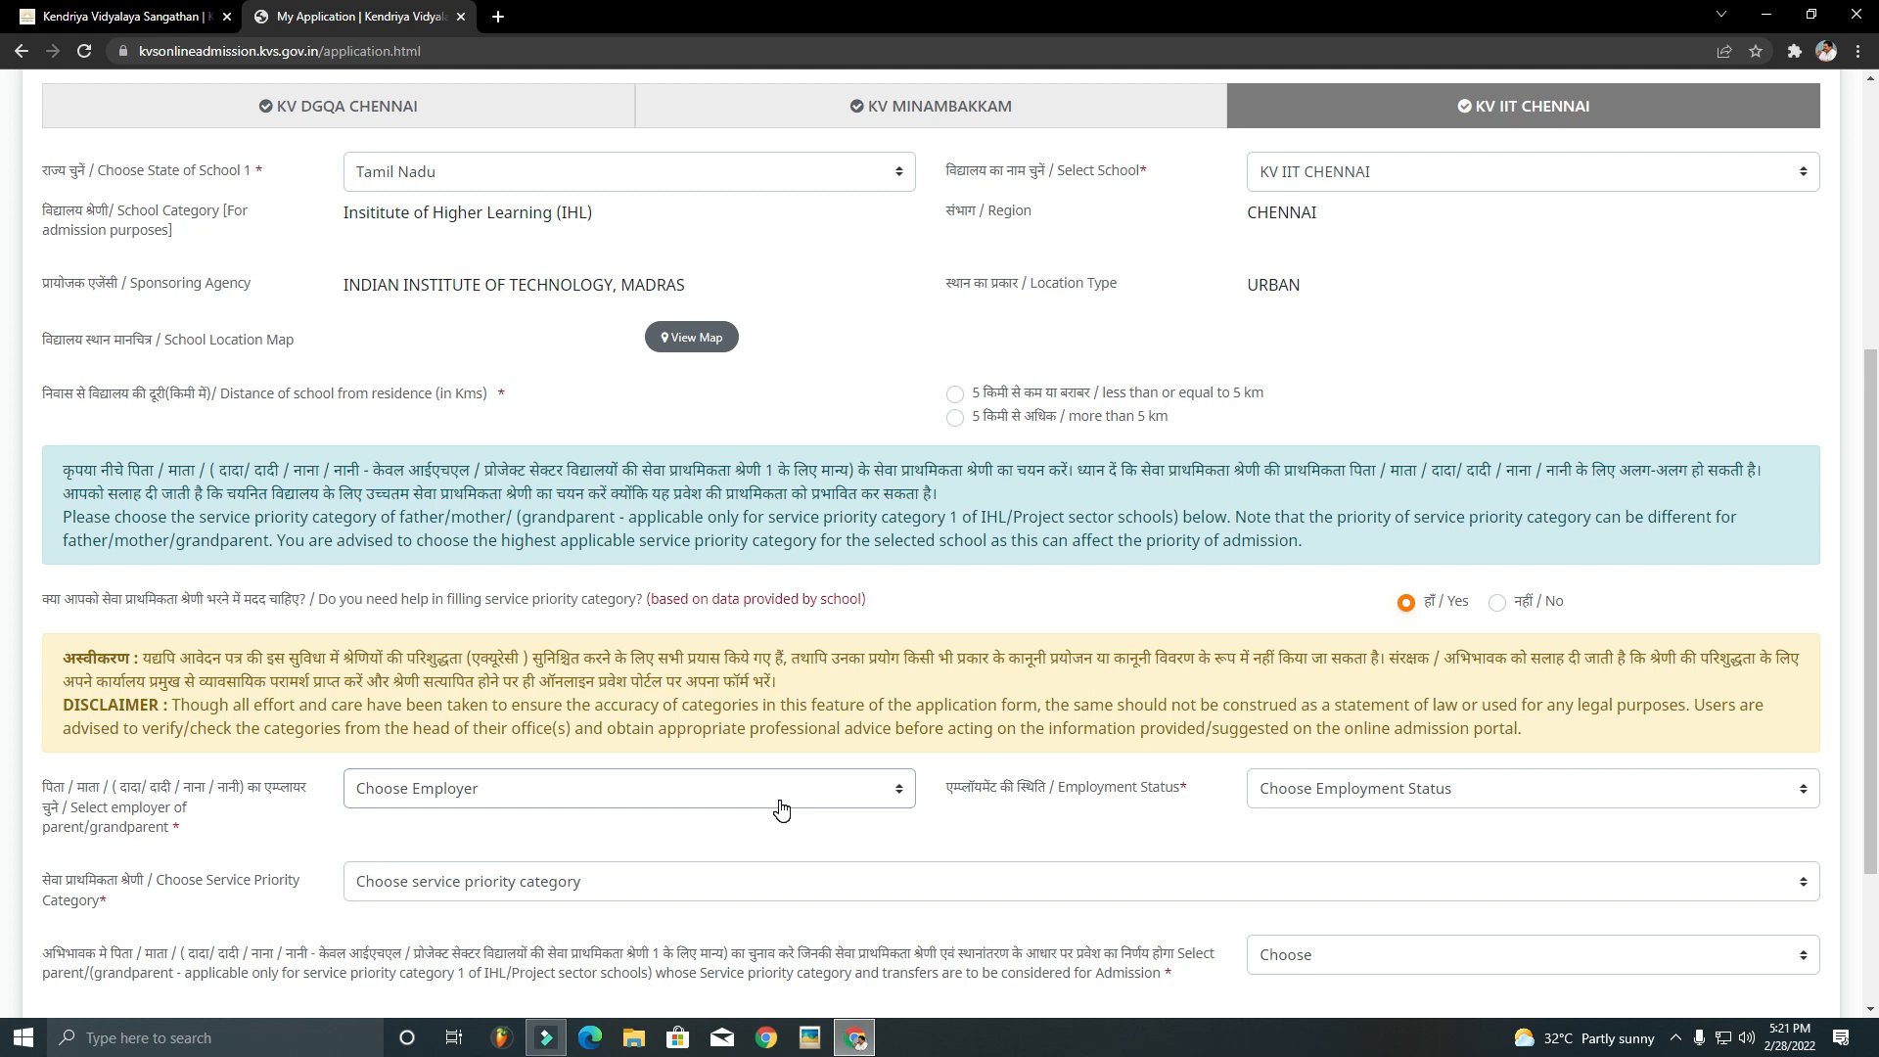
scroll(780, 809, down, 2)
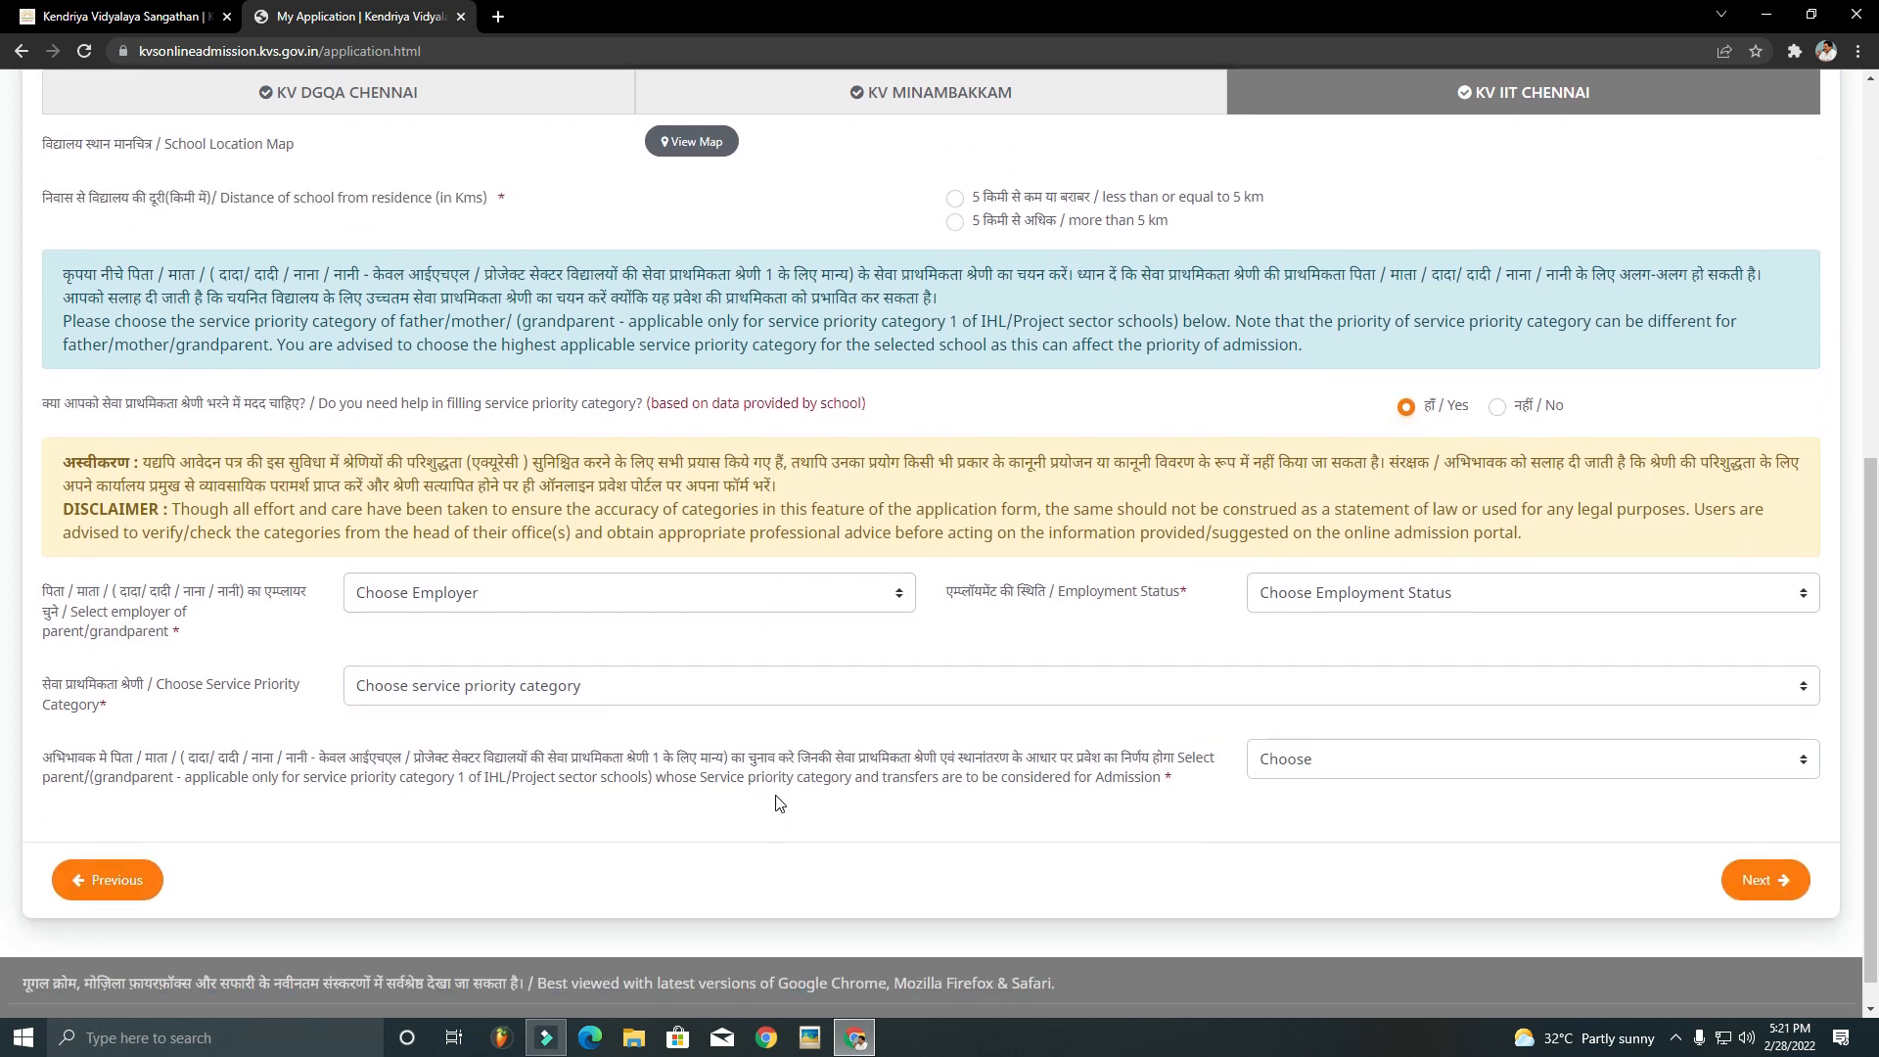
click(442, 601)
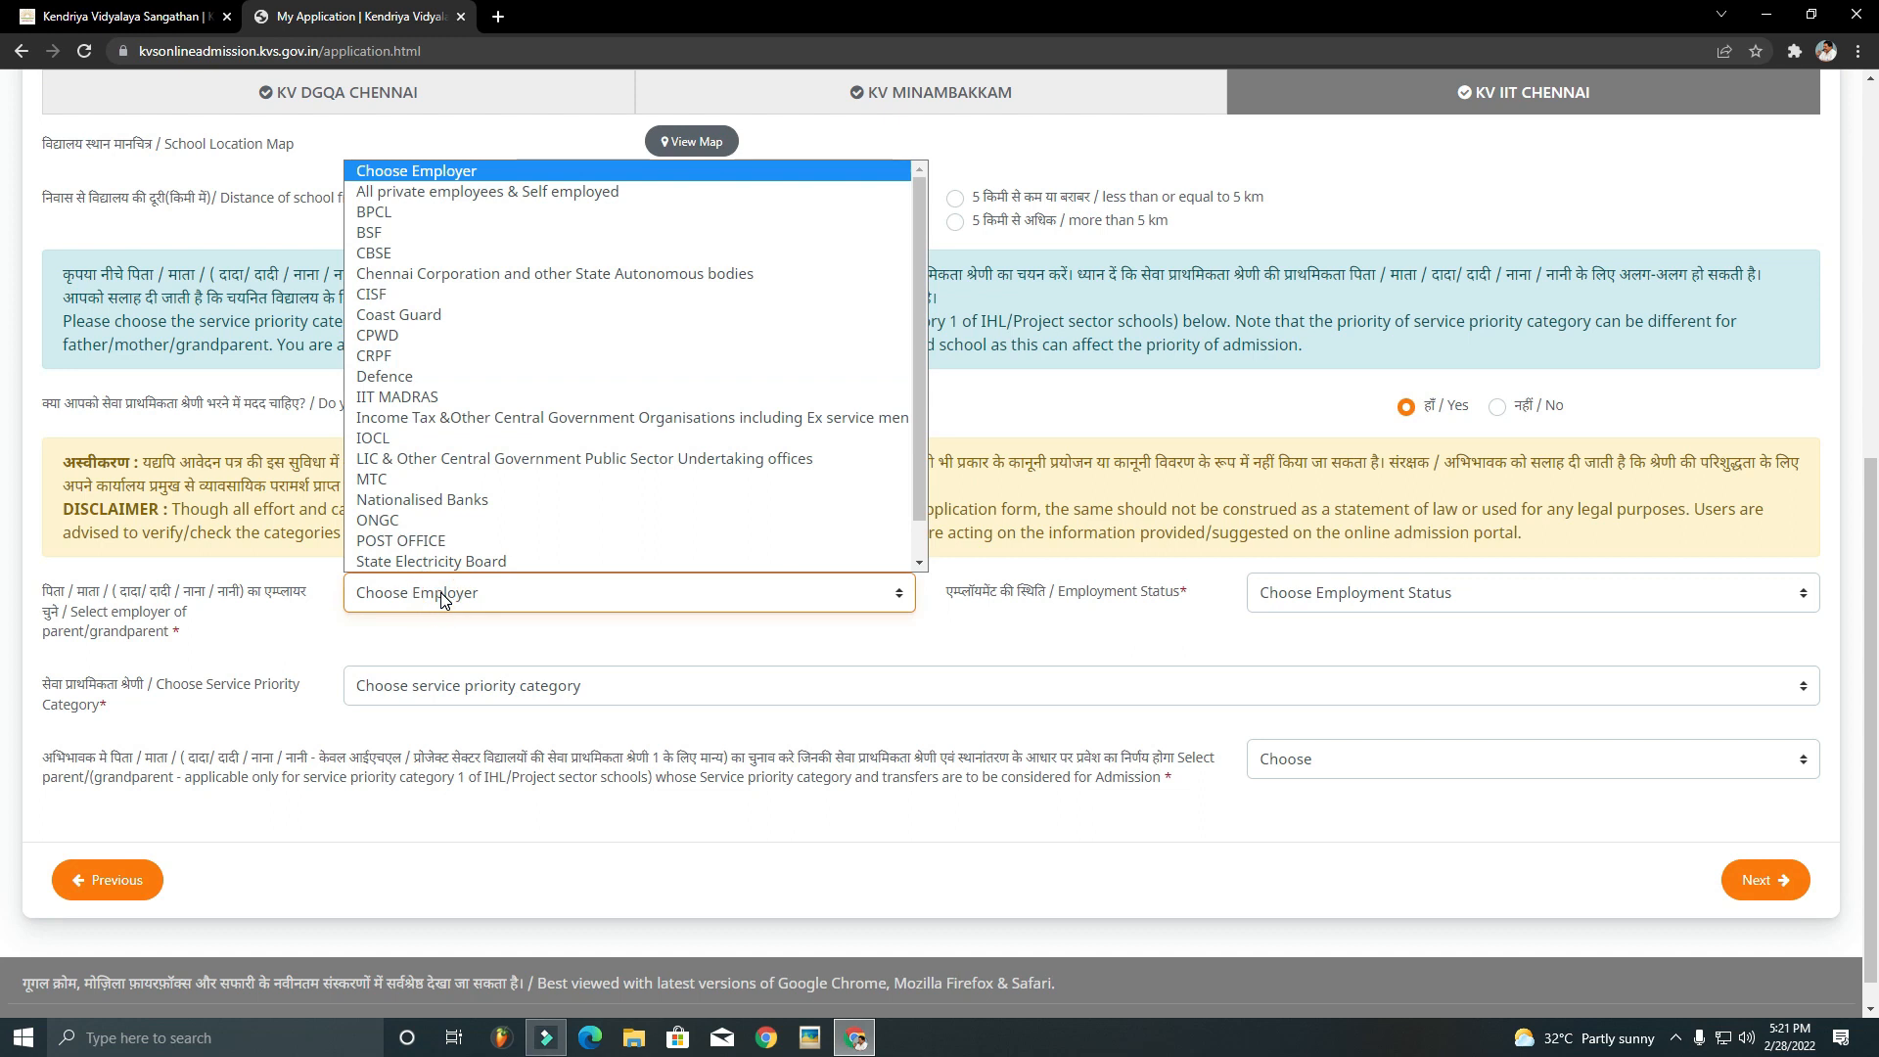
scroll(446, 566, down, 1)
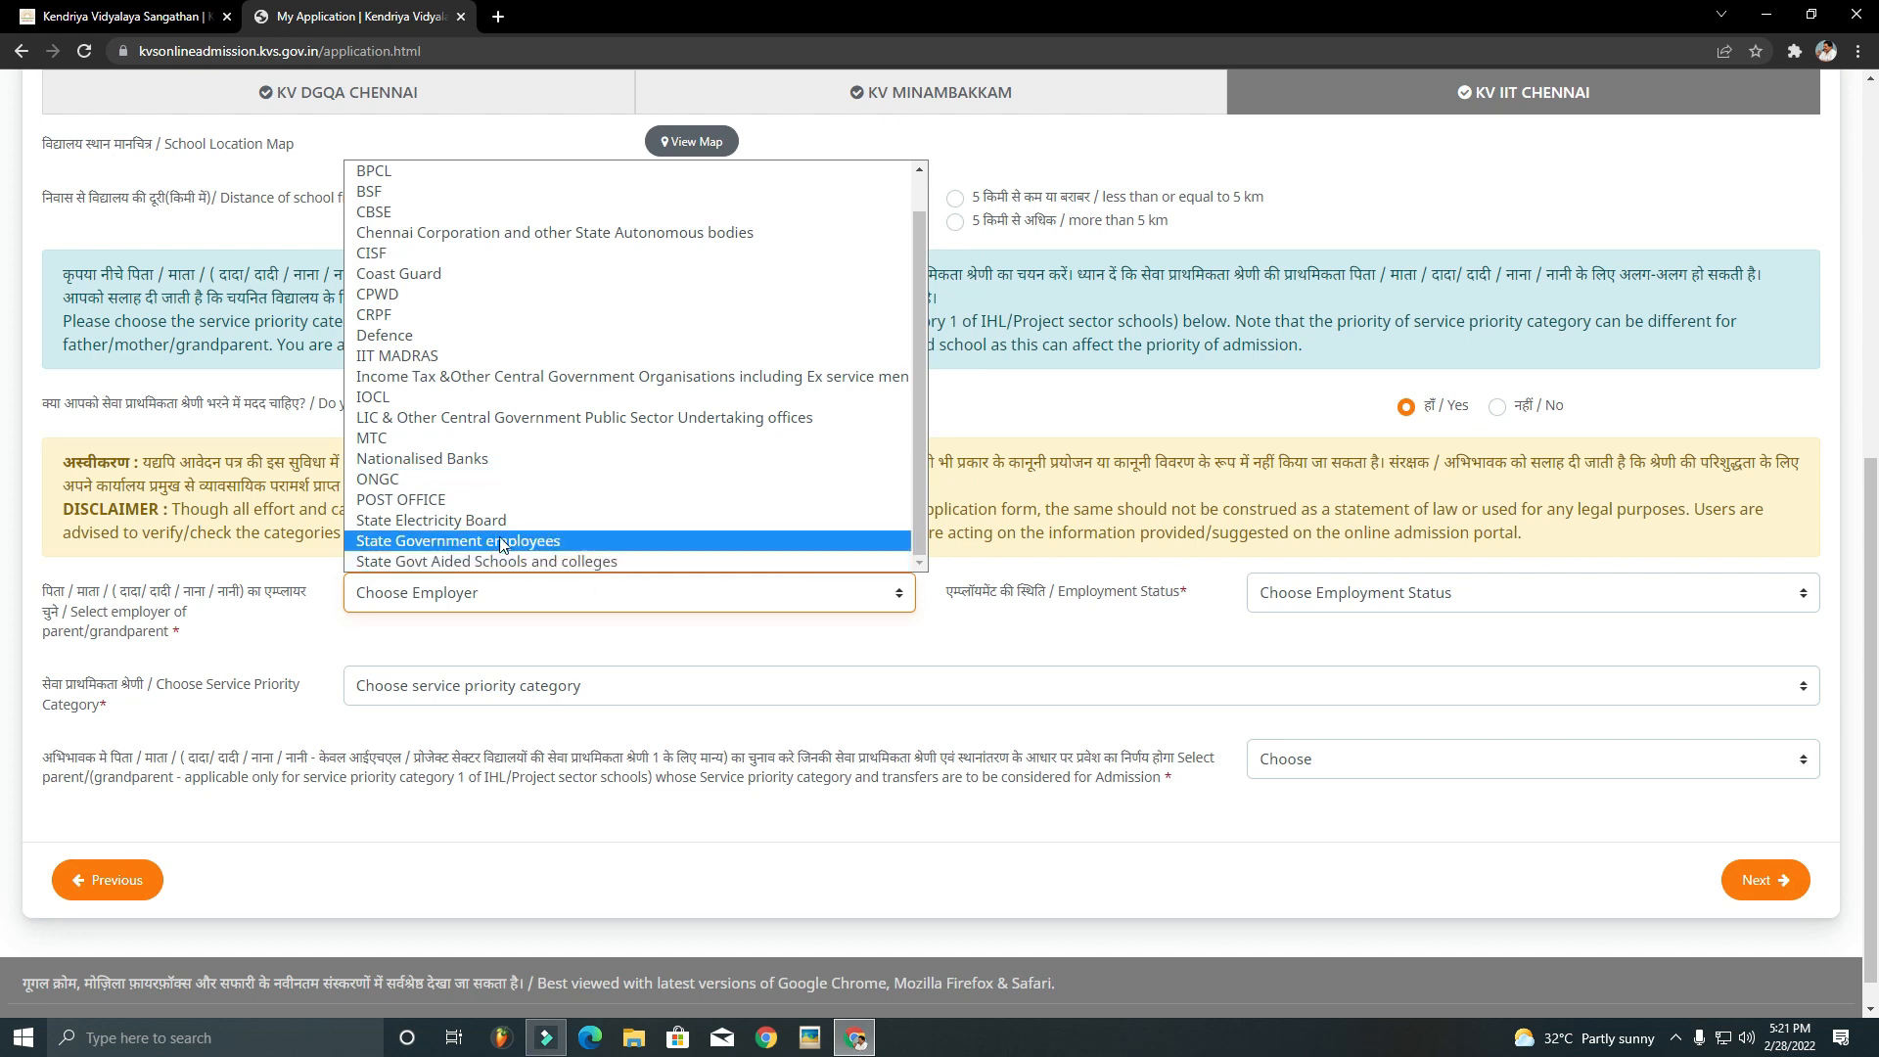
click(452, 499)
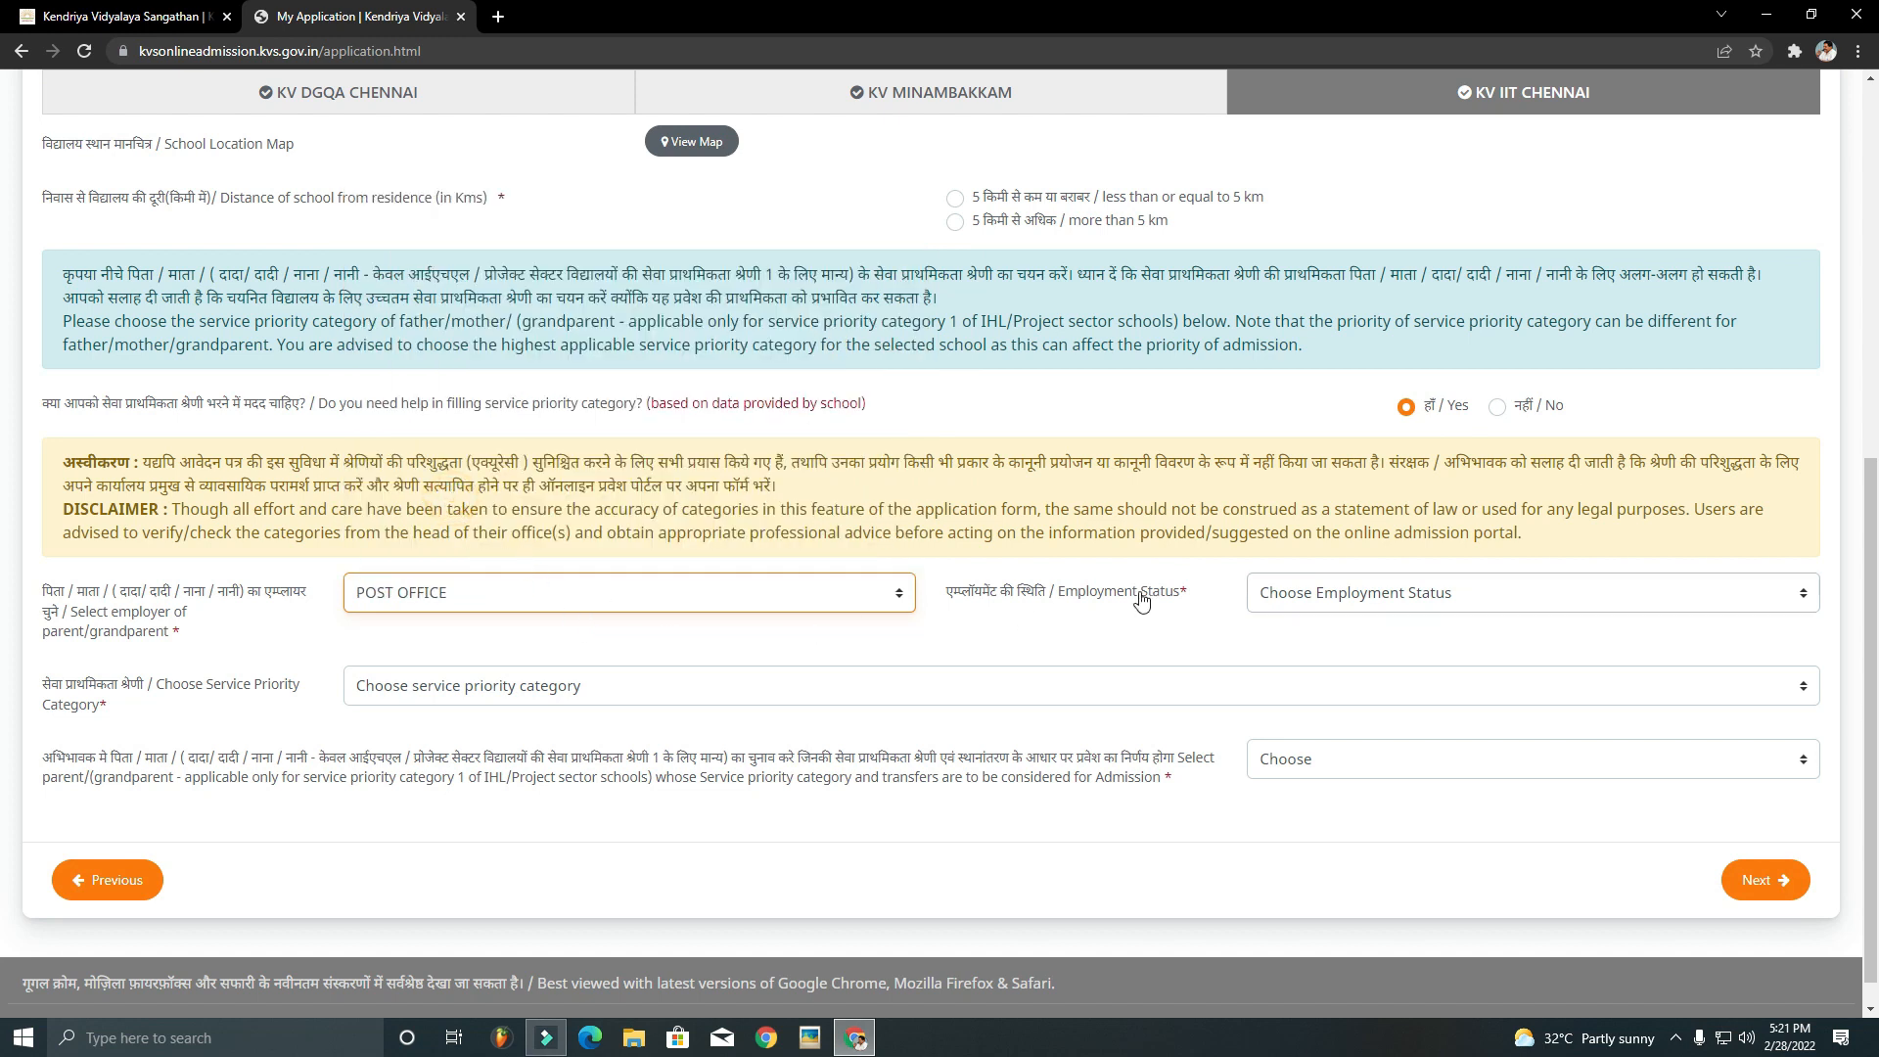
click(1501, 409)
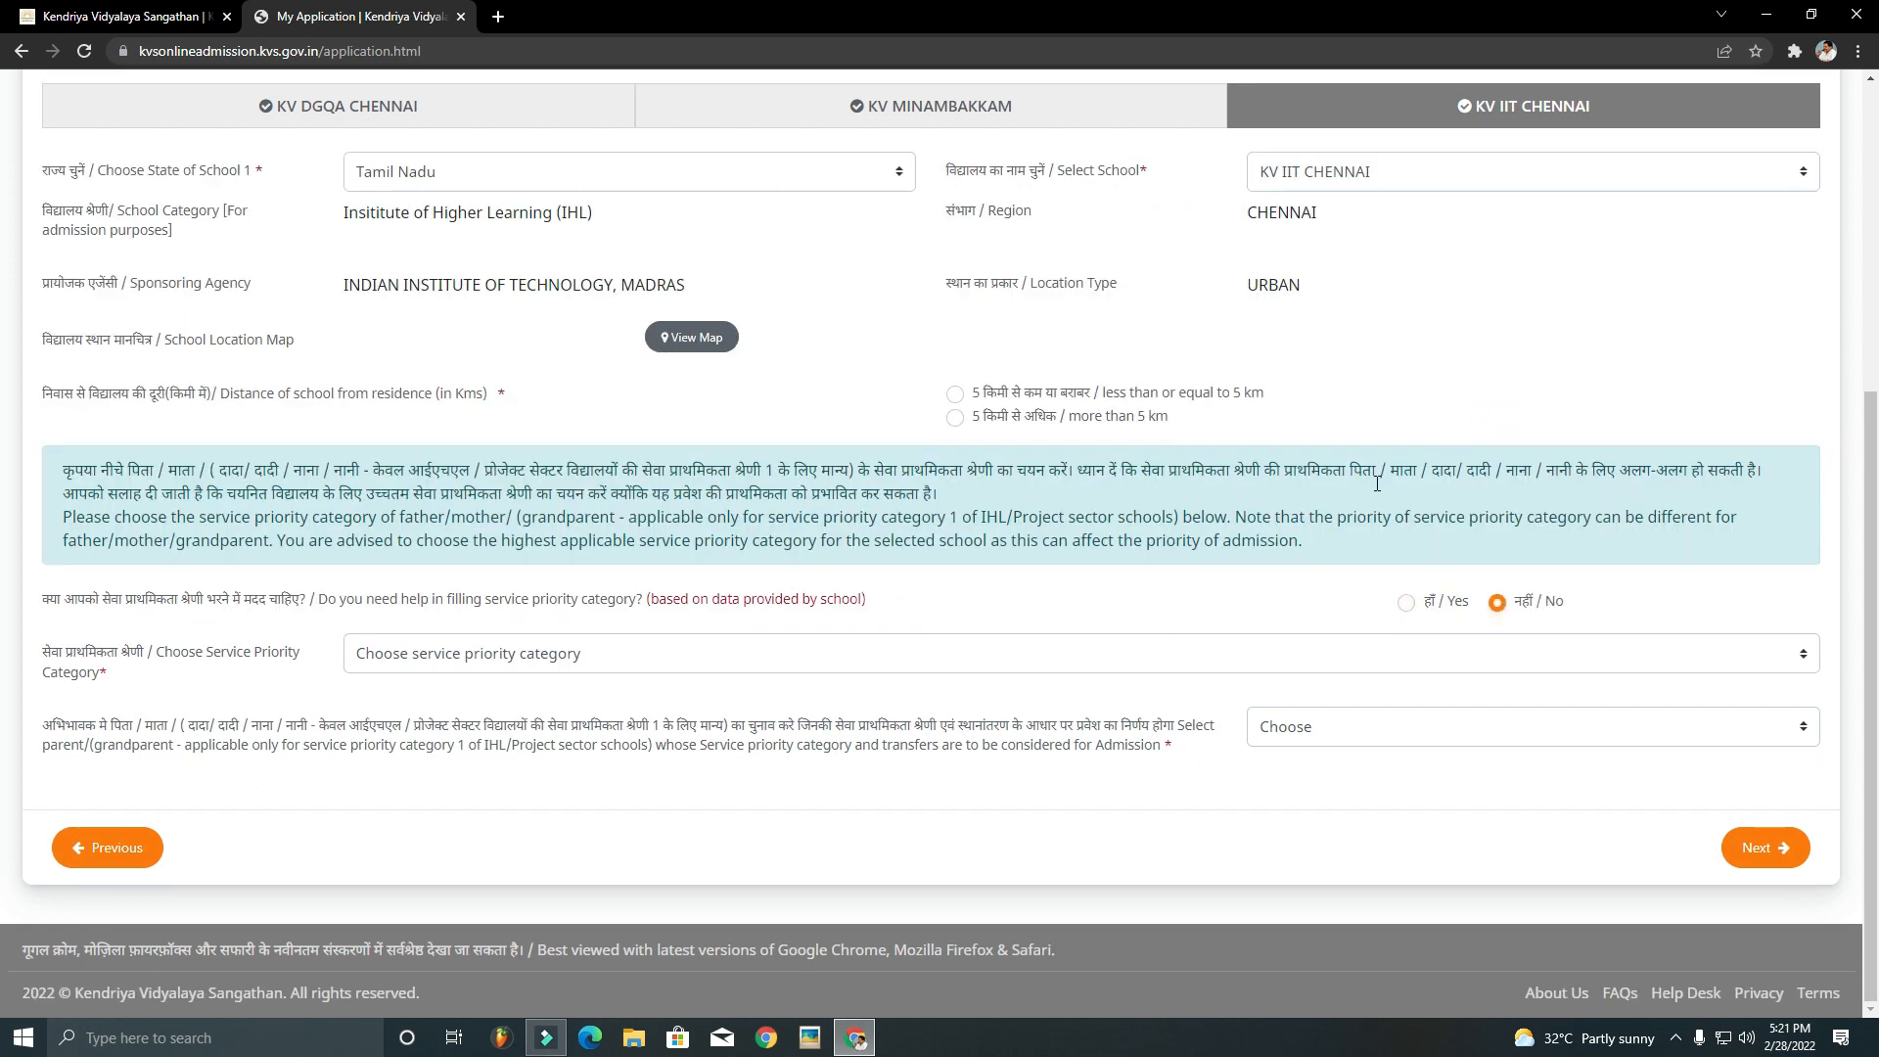
- Leave the Service Priority Category list unchanged and answer Yes to needing help
click(475, 672)
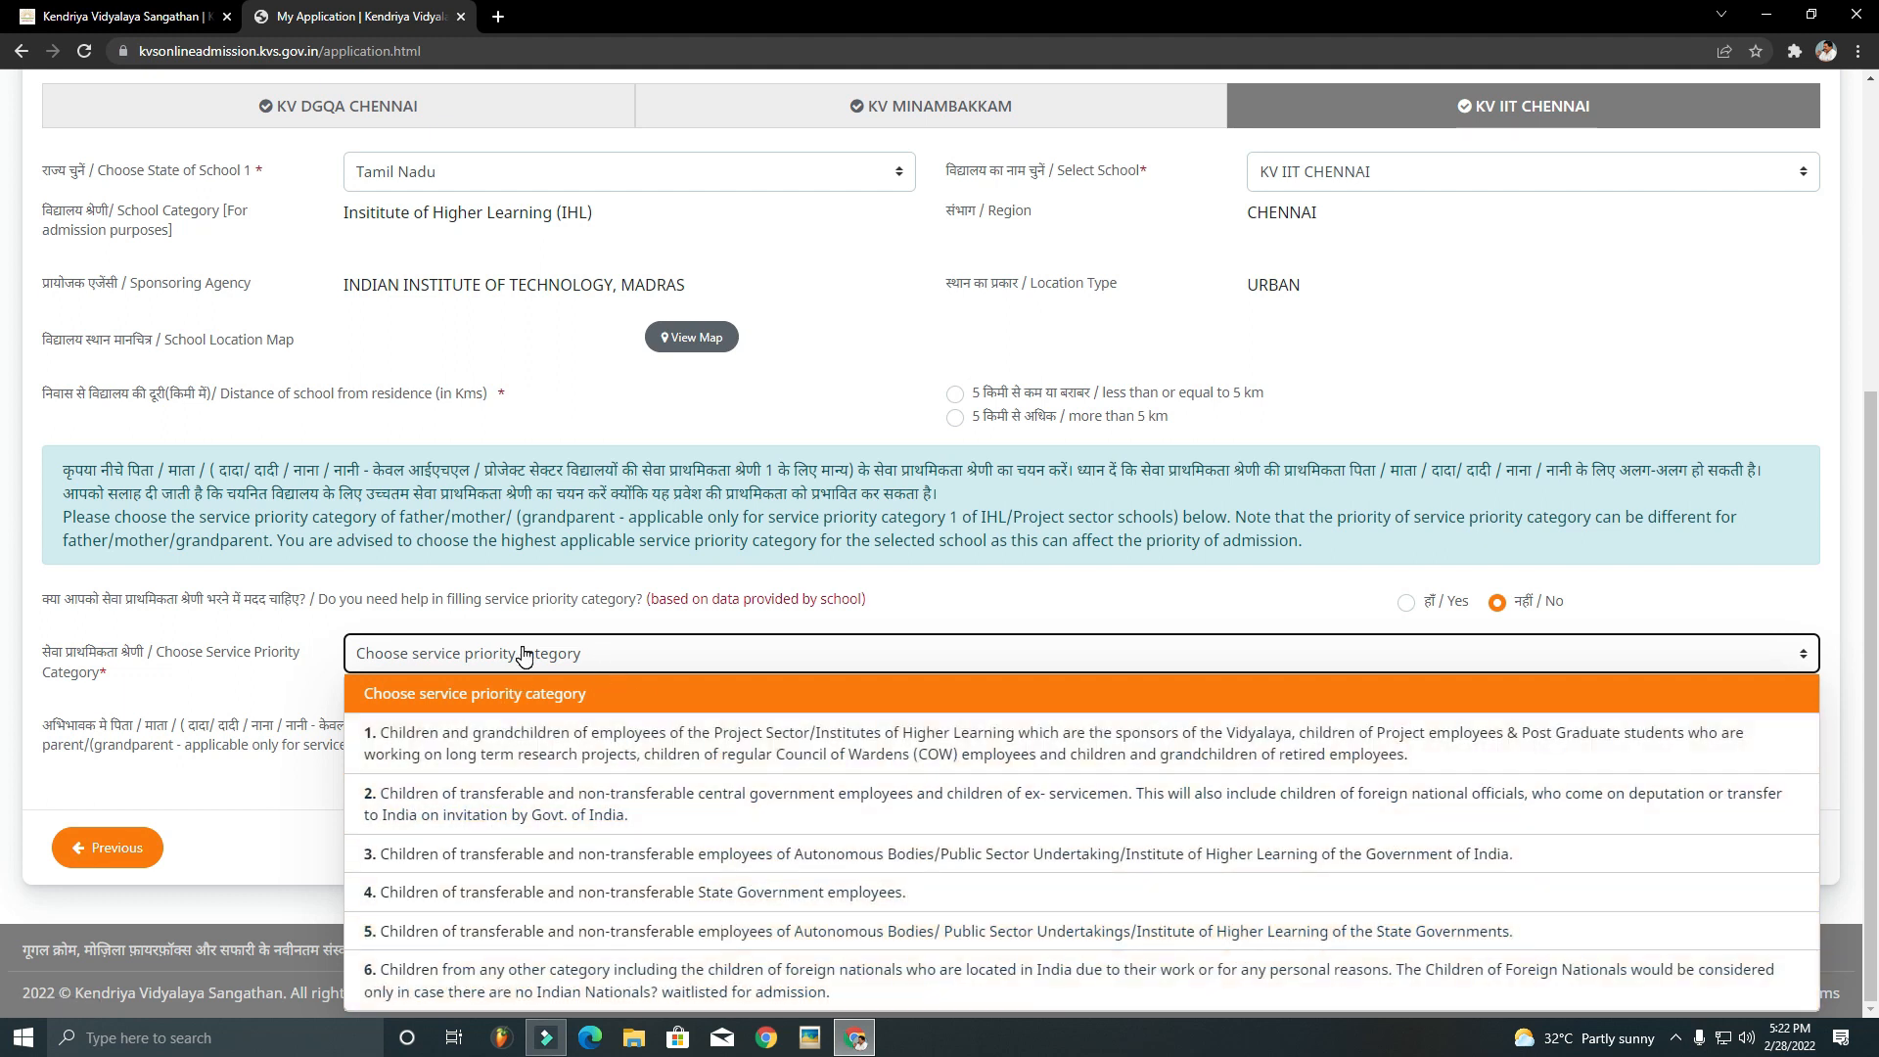
click(524, 653)
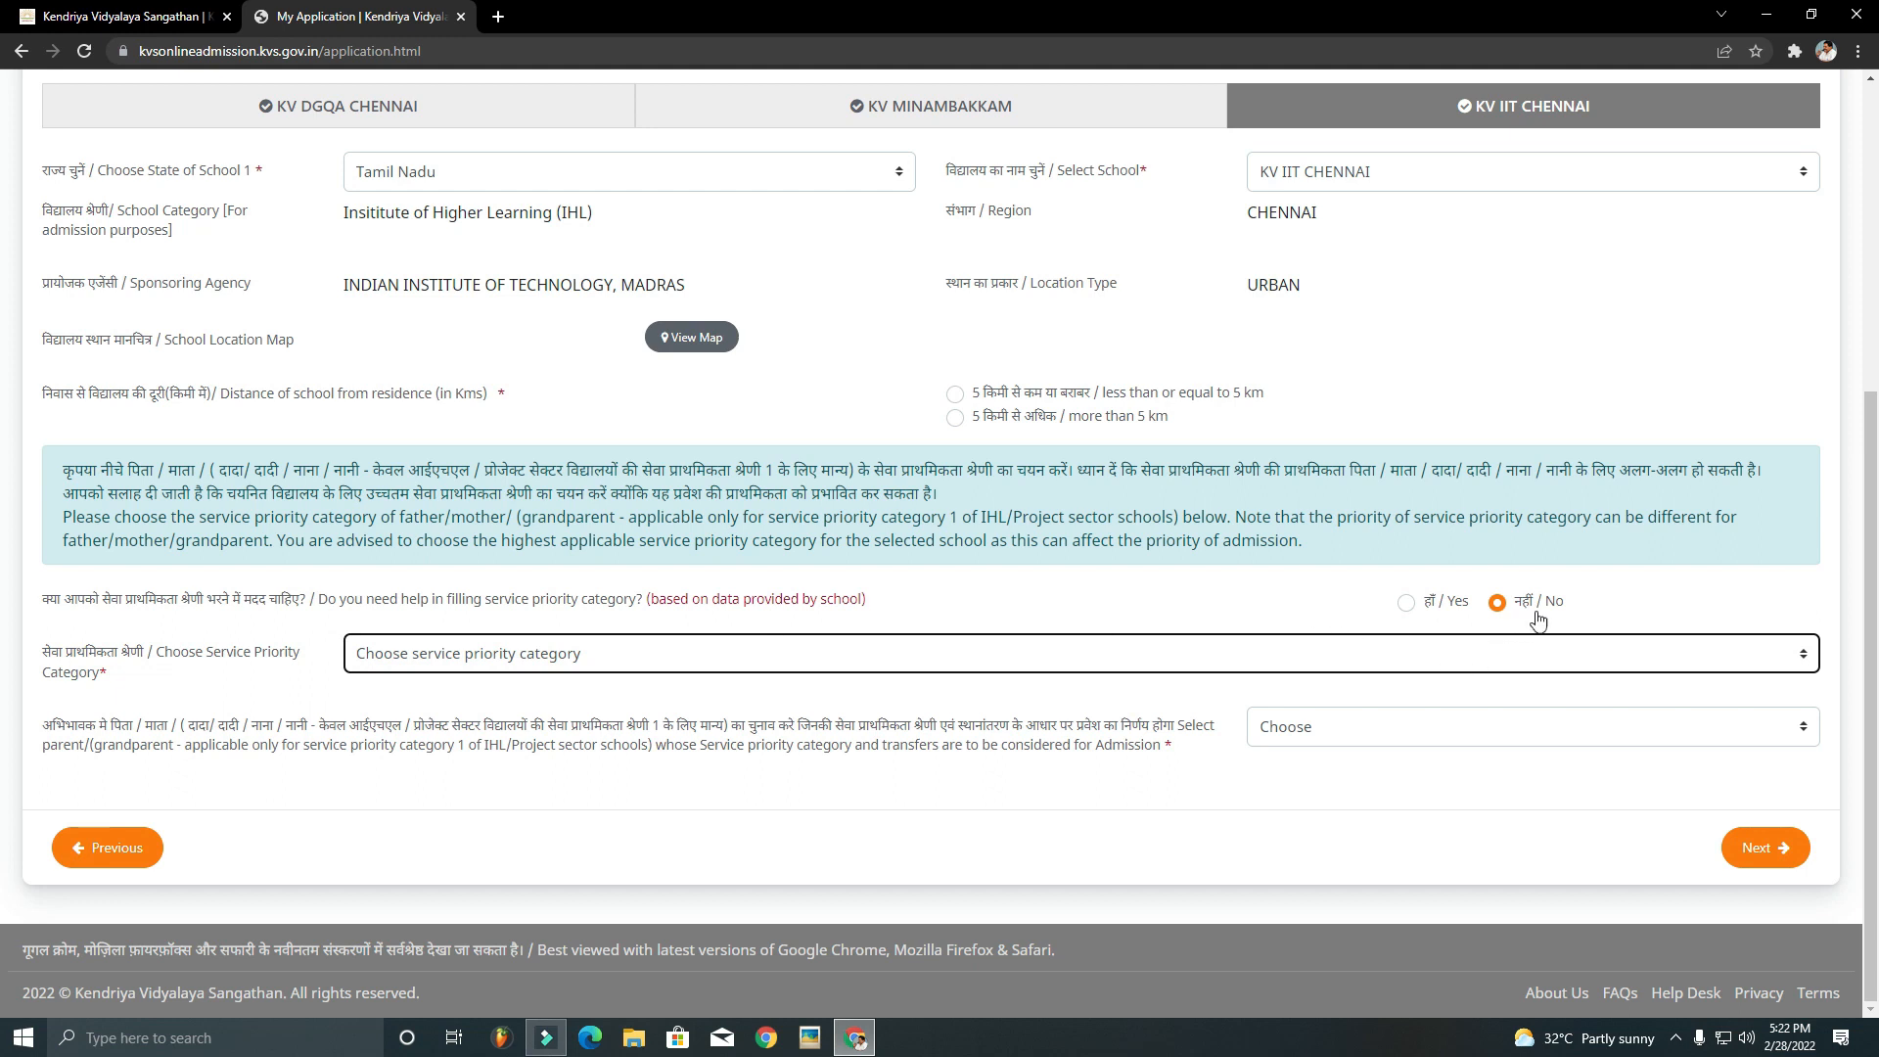
click(1407, 604)
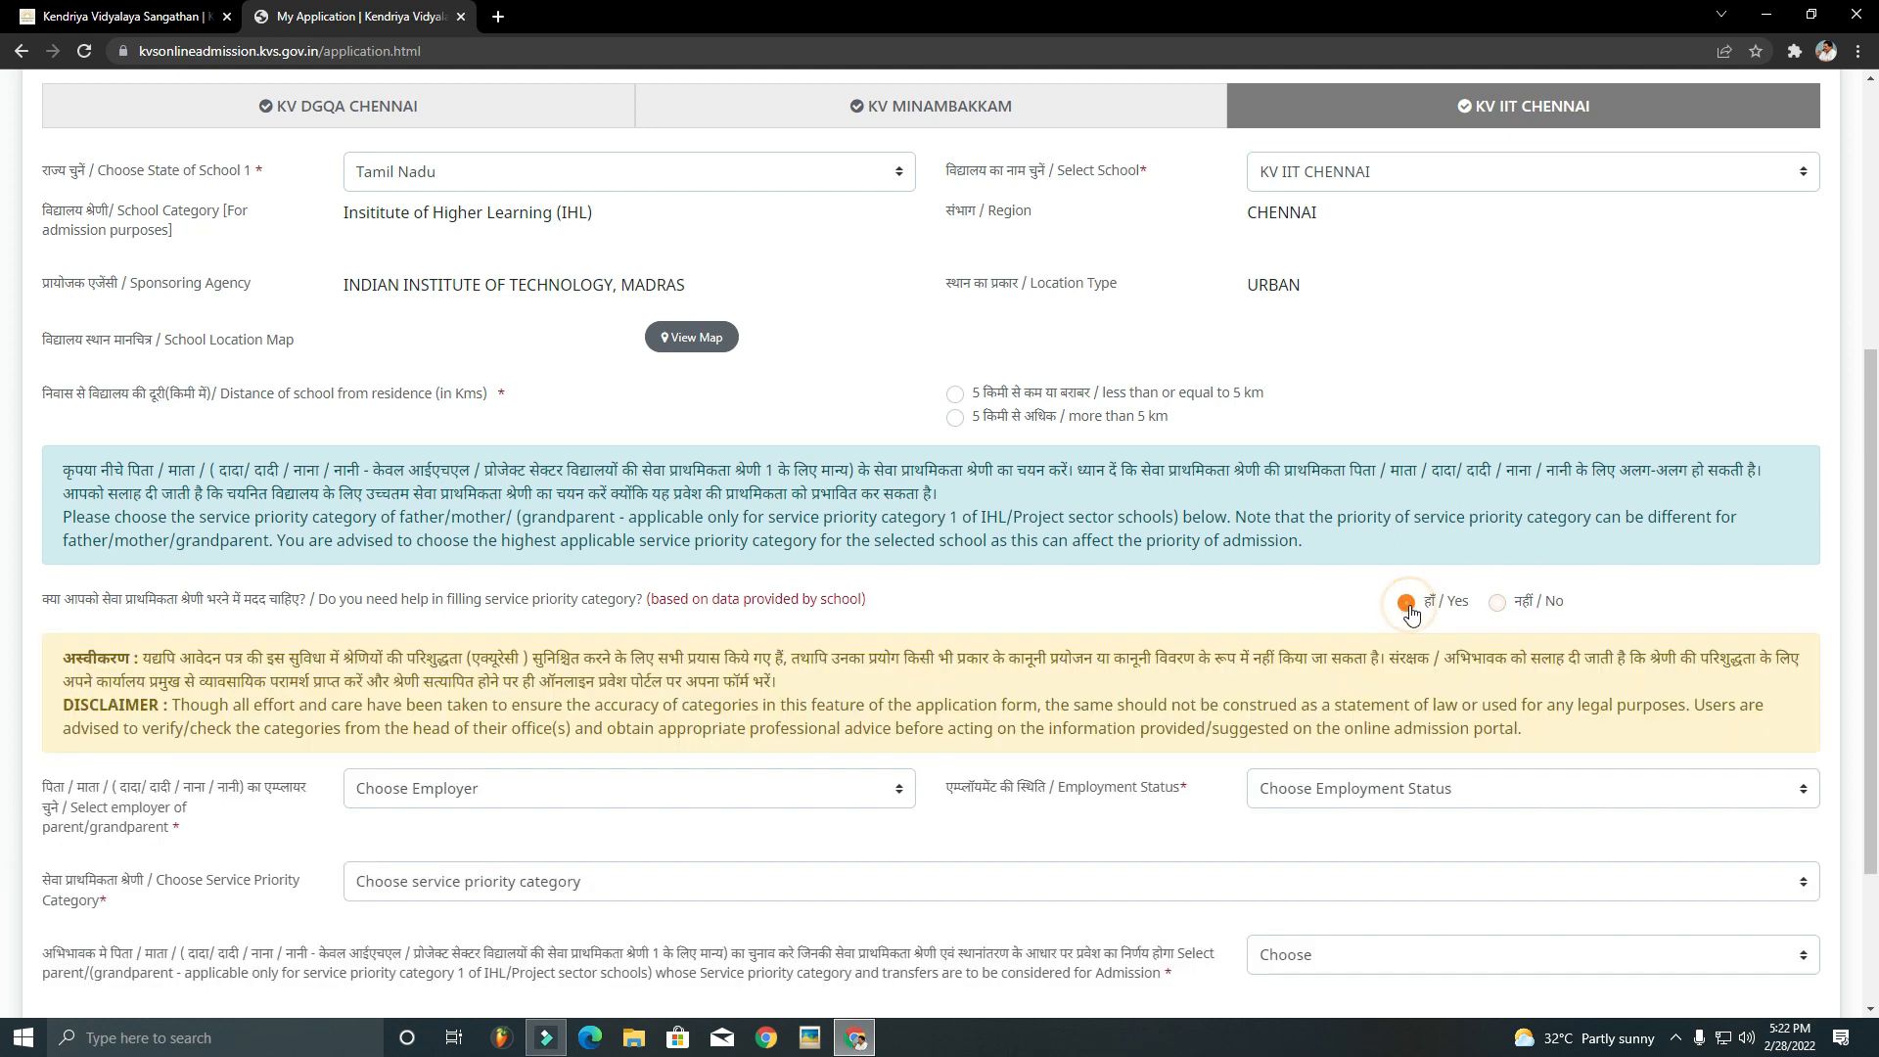
- Set employer CISF, status 'Serving (Permanent employee) Parent', and Father as the parent considered
click(608, 799)
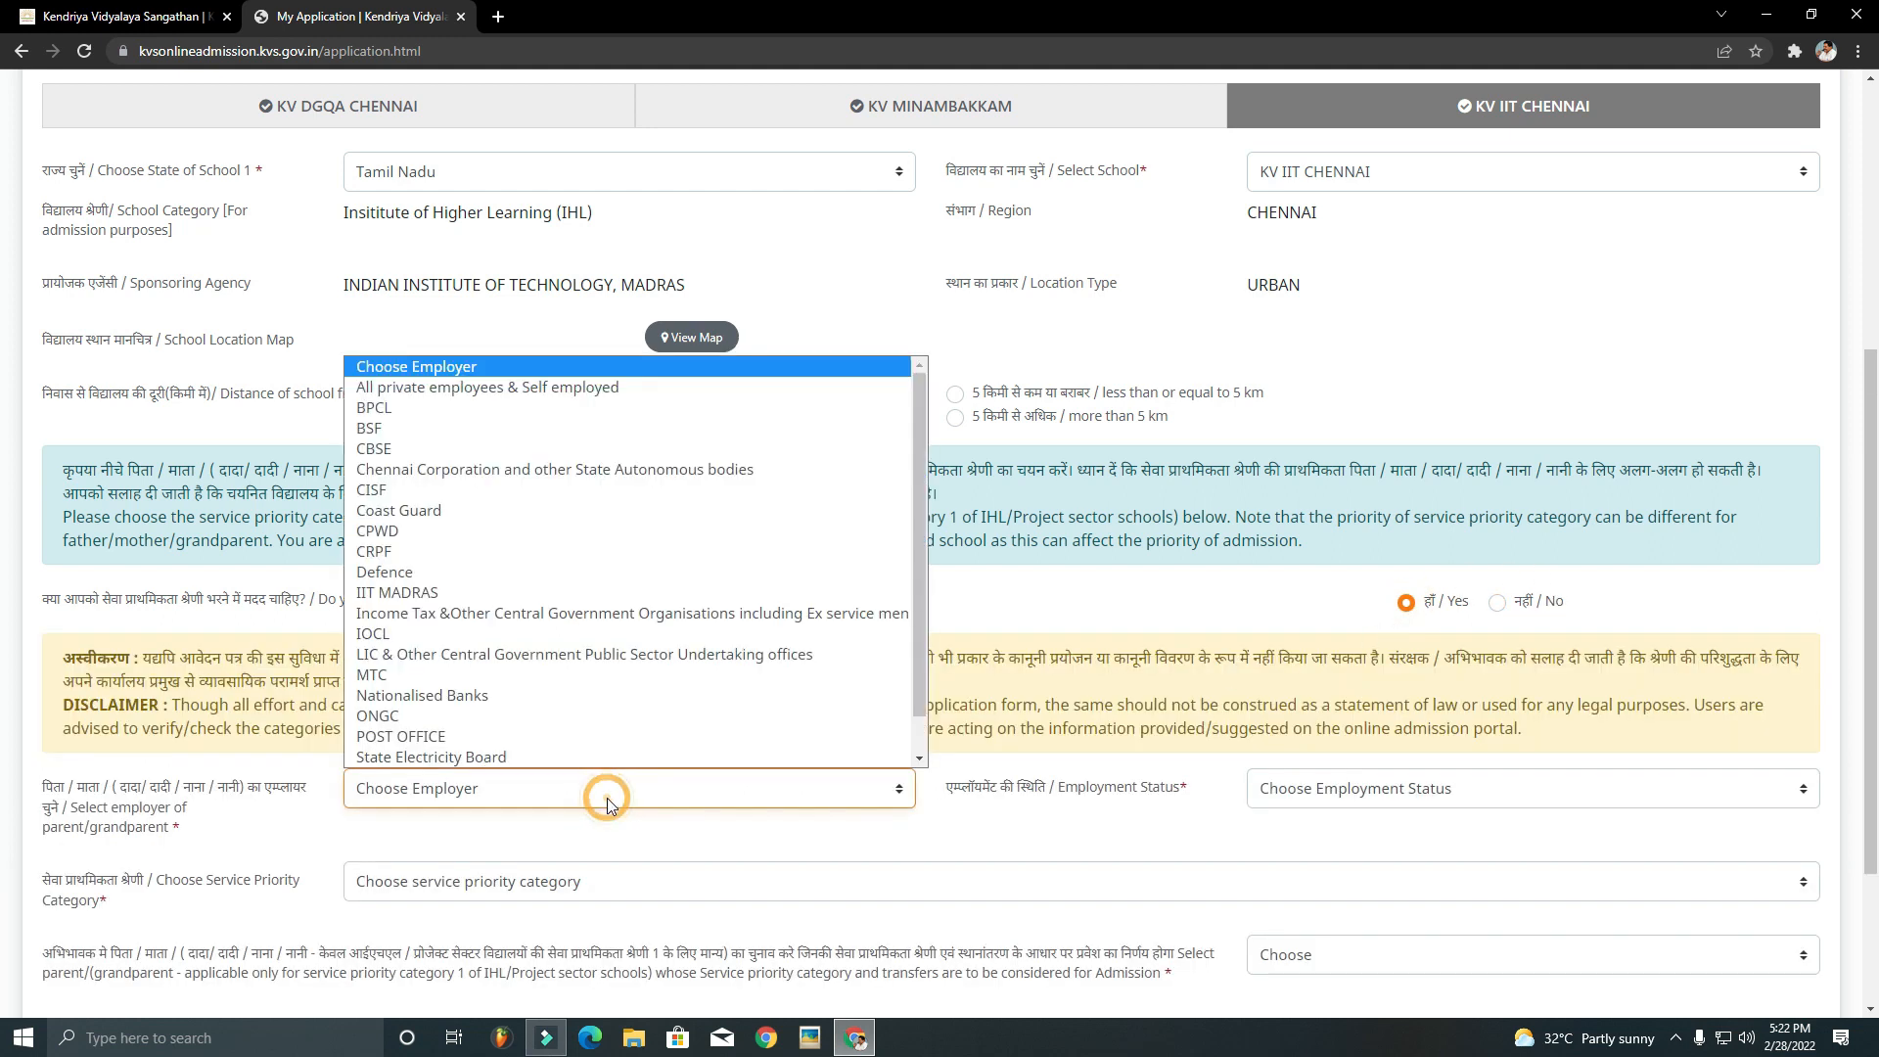
scroll(588, 754, down, 1)
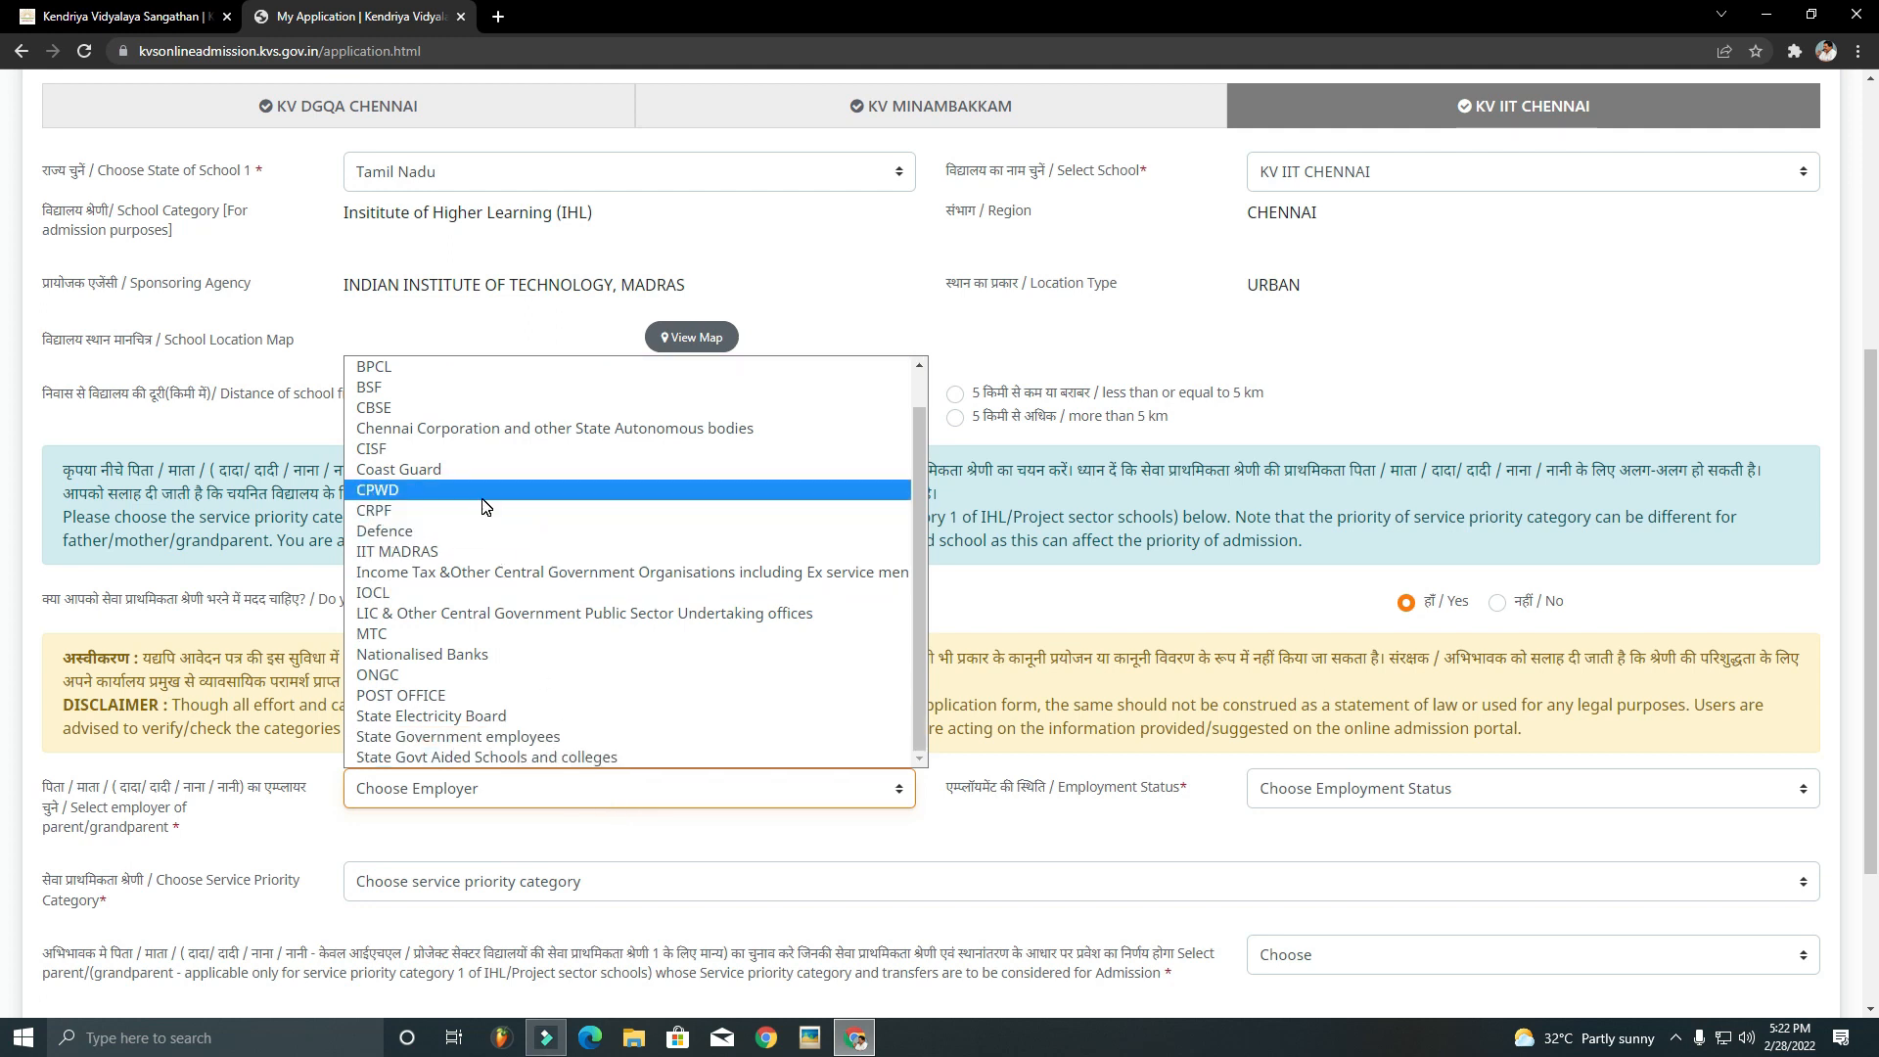
click(472, 452)
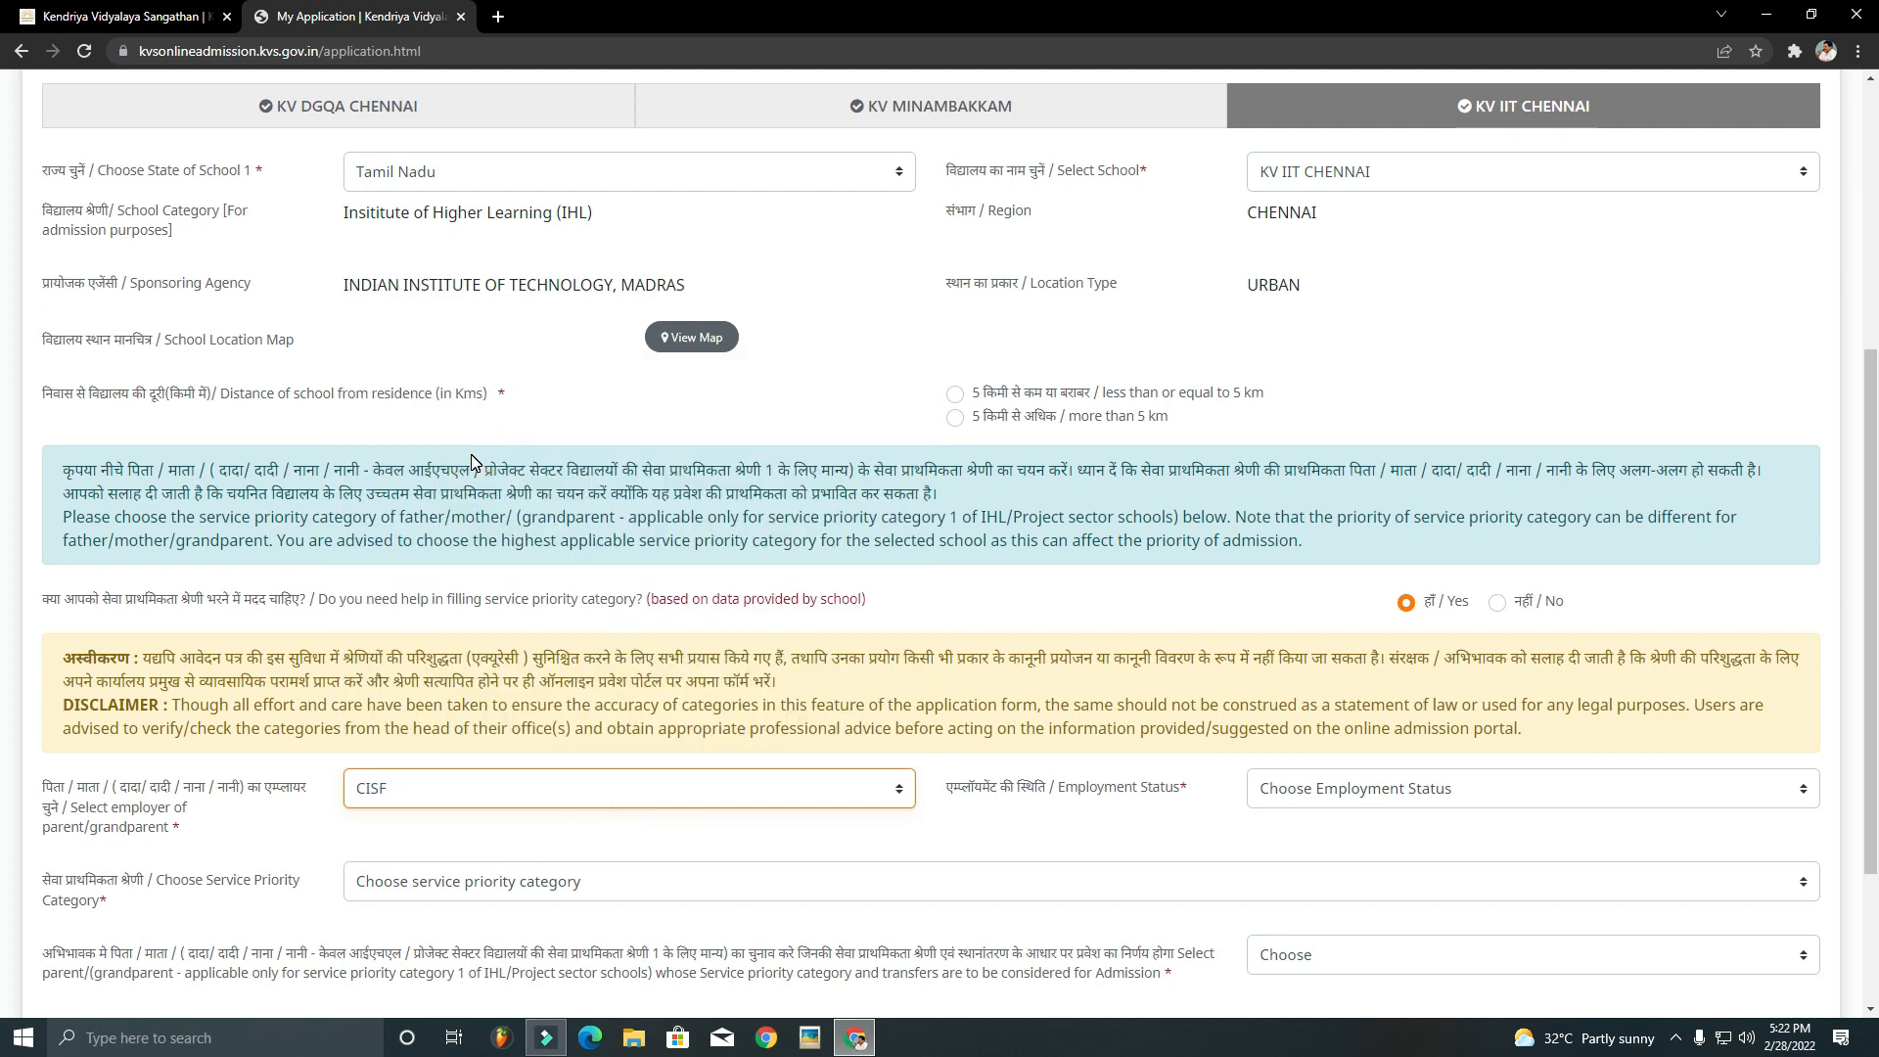
click(1320, 801)
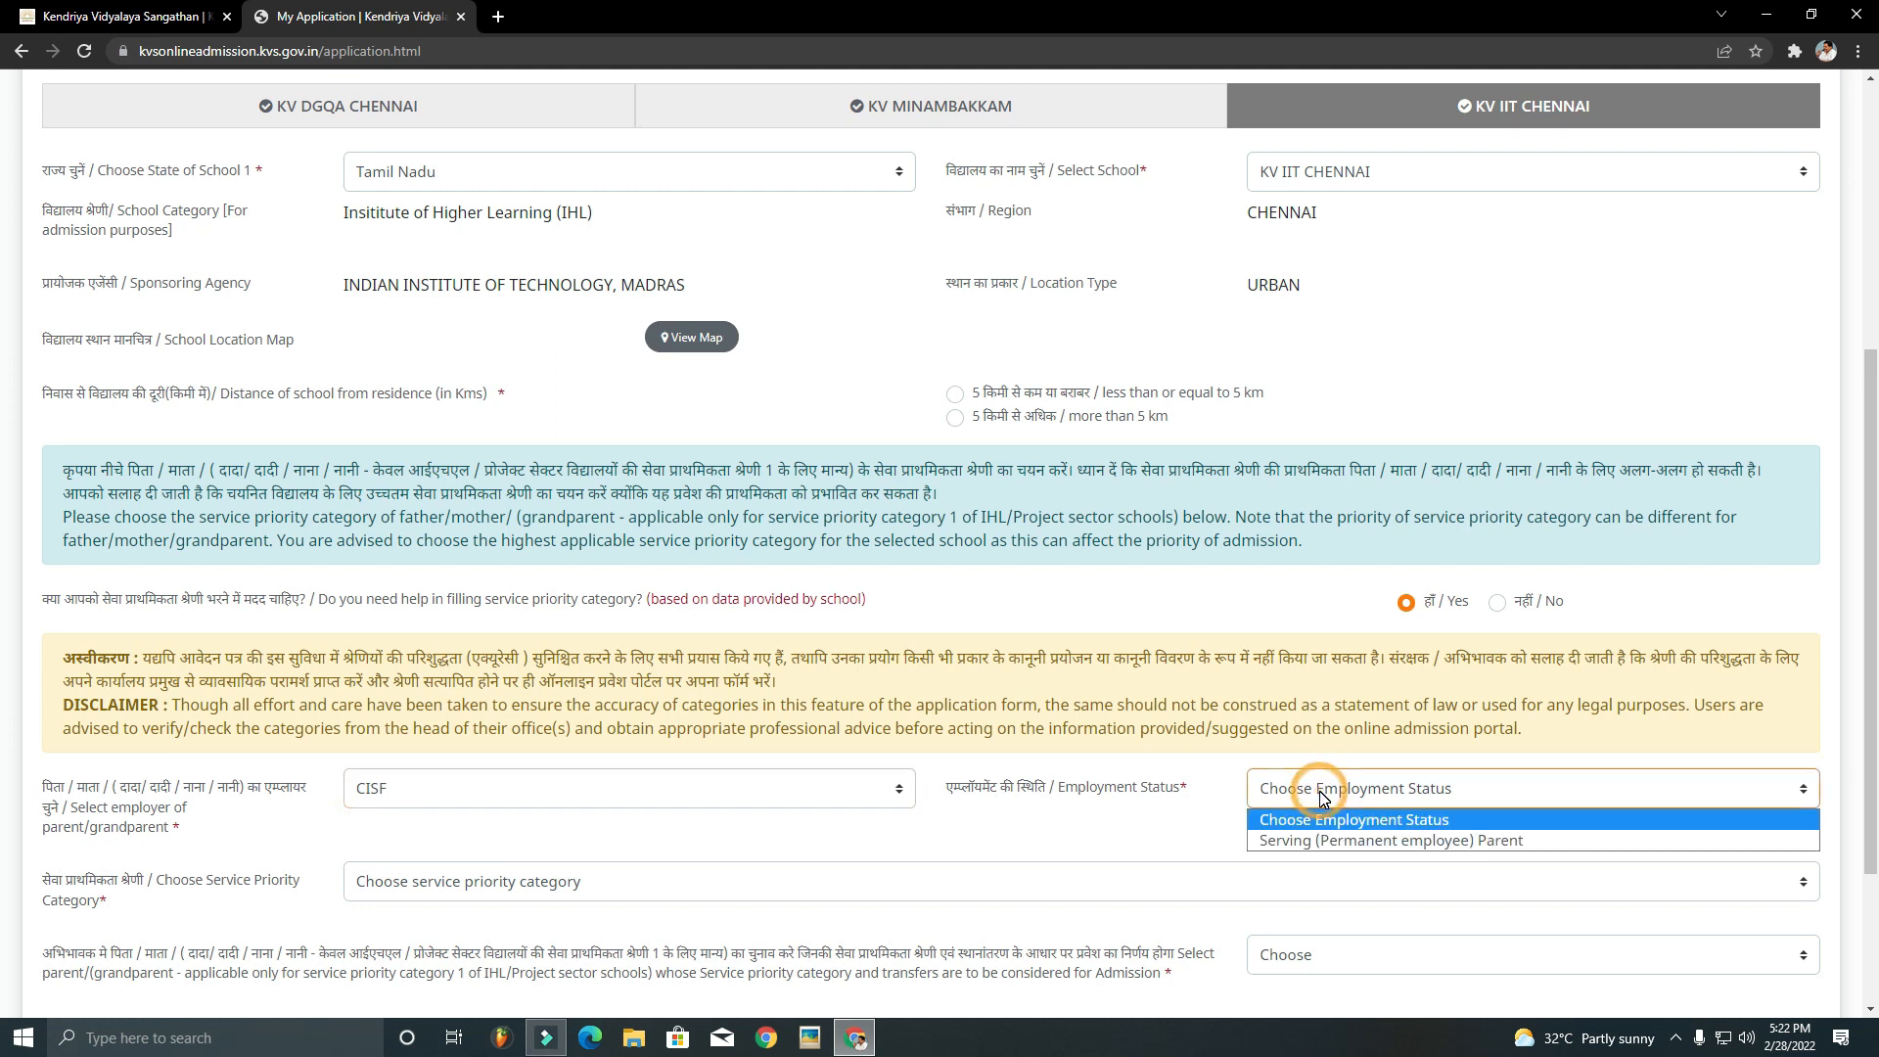
click(1331, 842)
scroll(887, 838, down, 2)
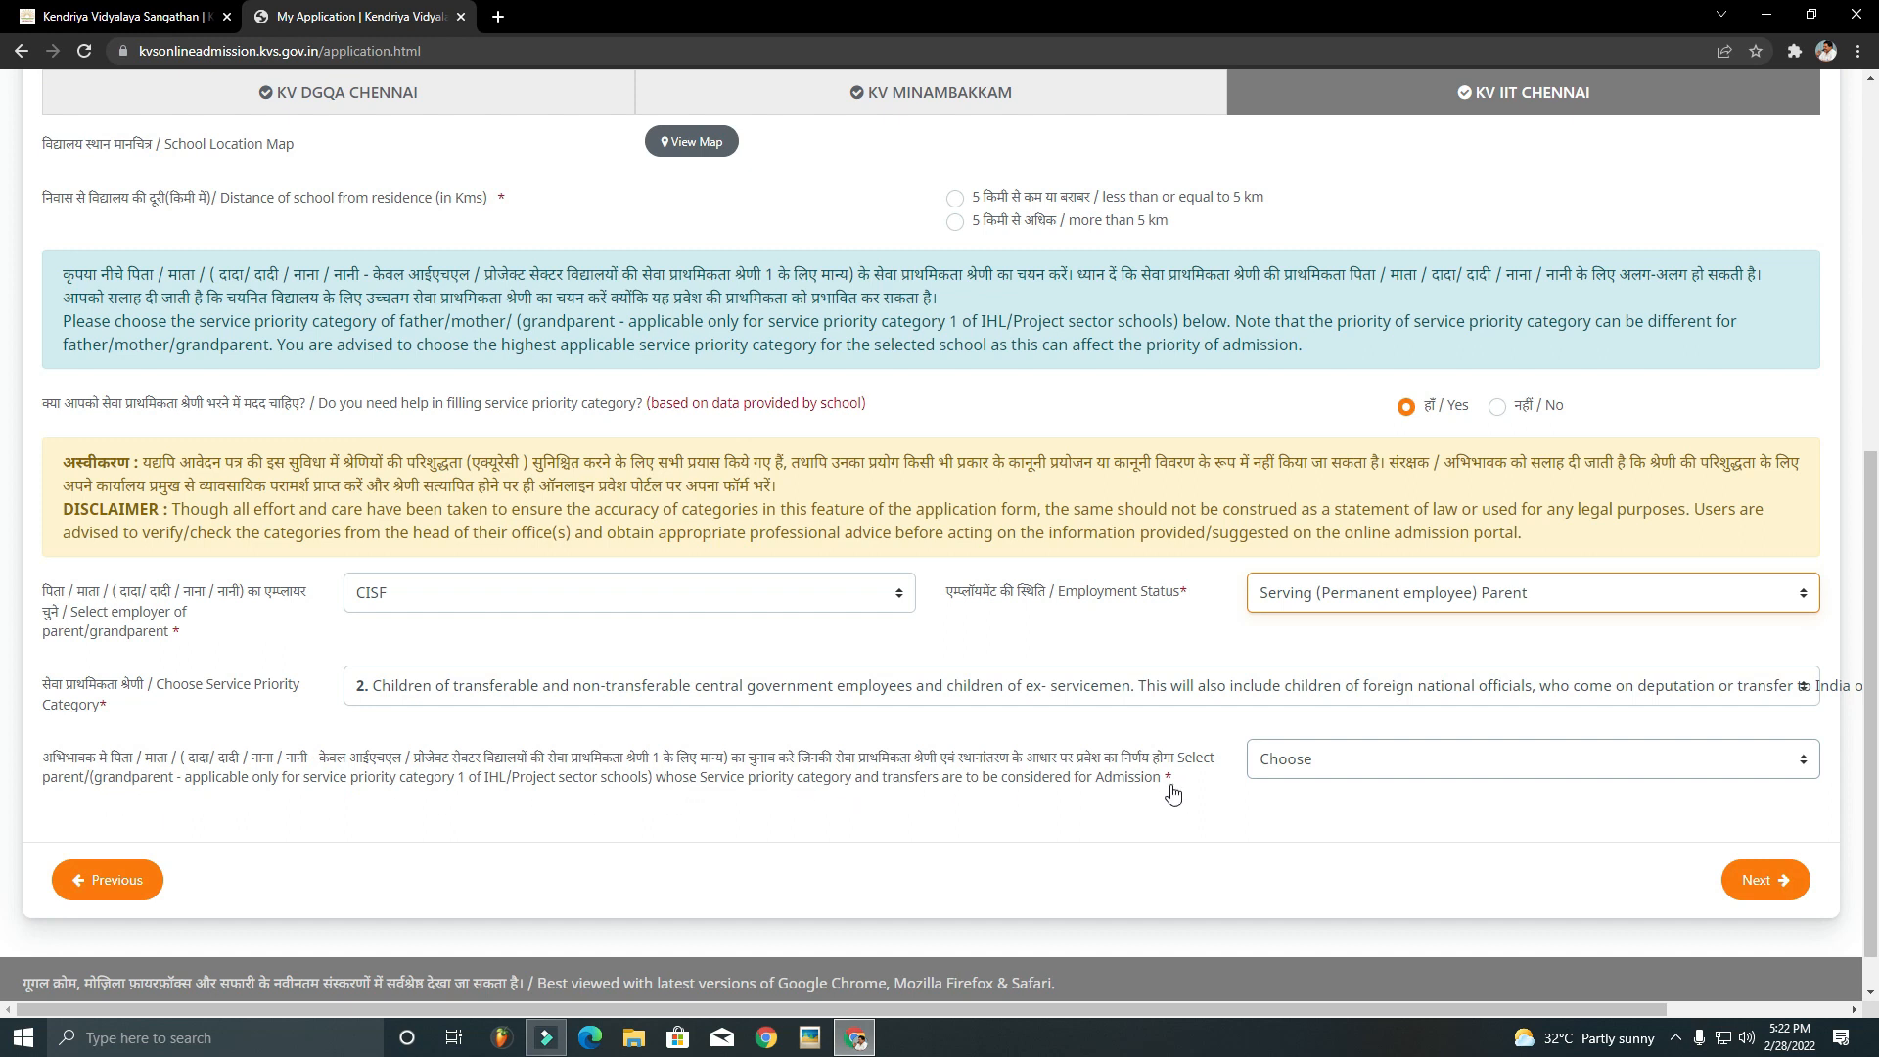
click(1319, 759)
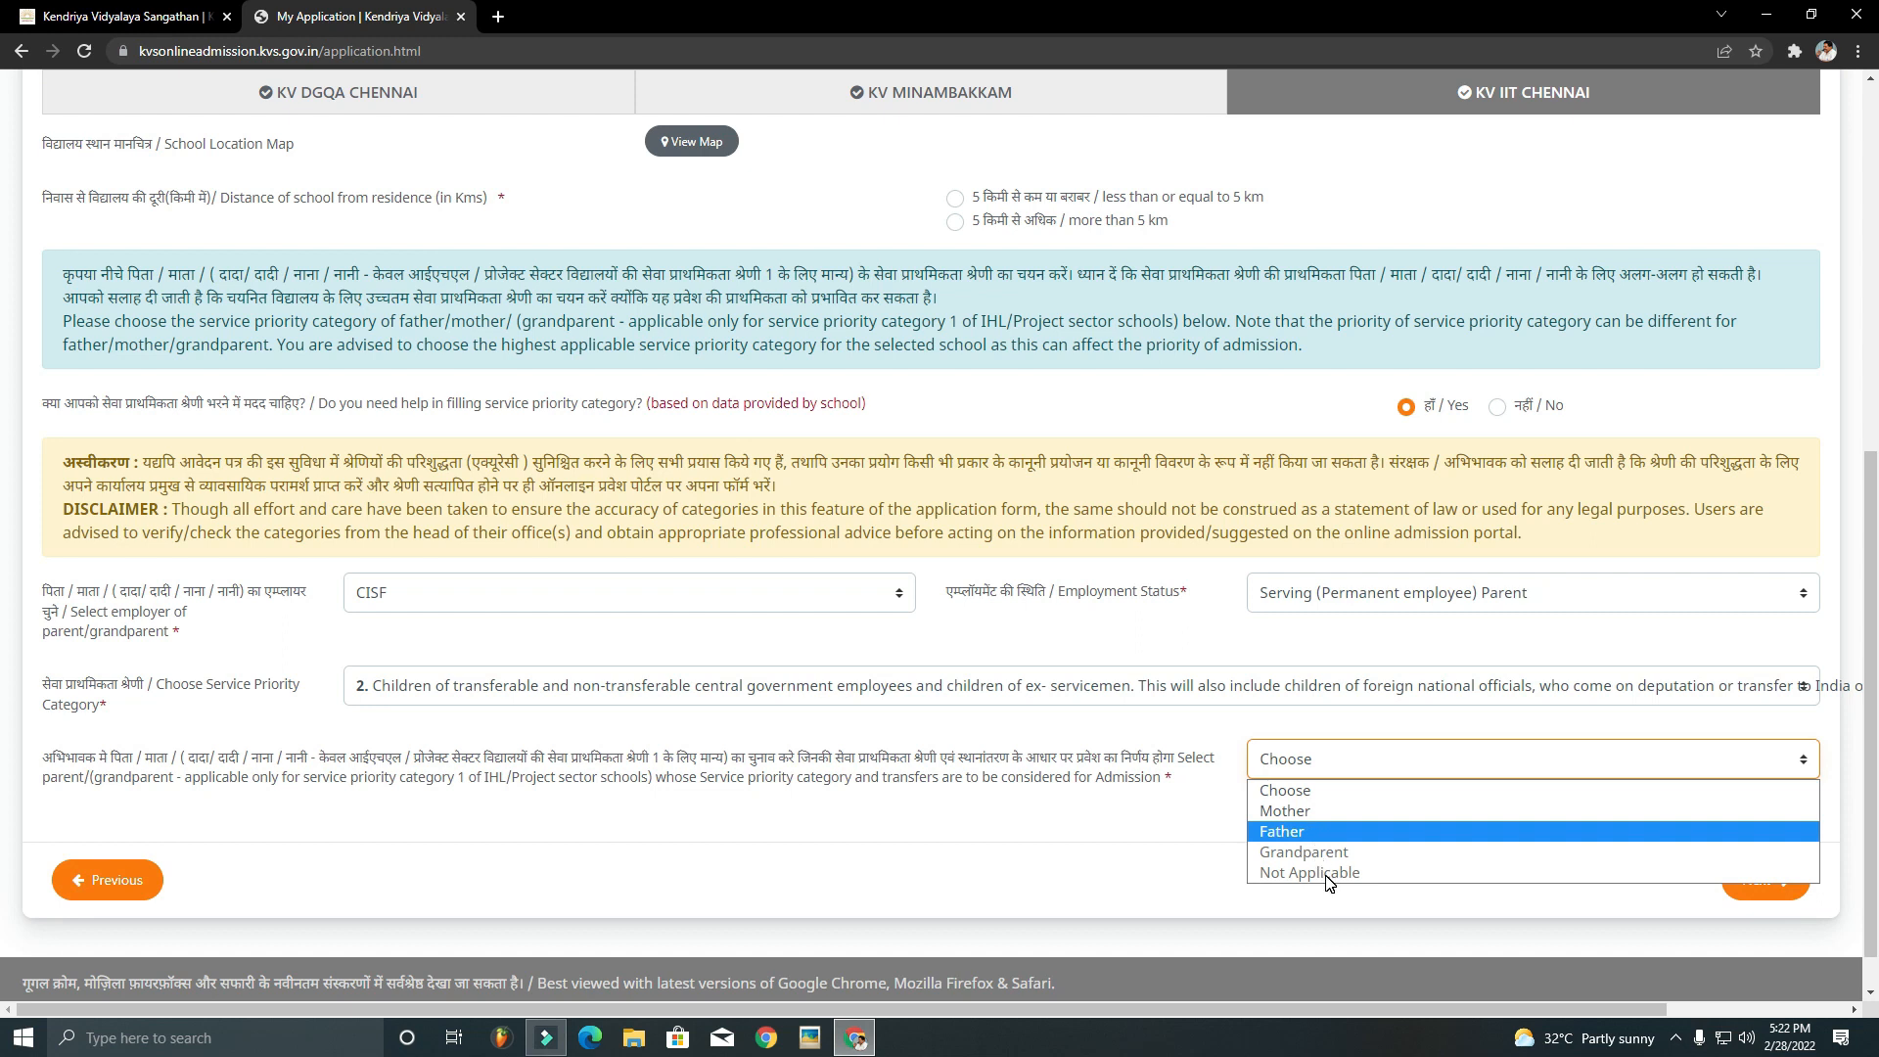
click(1314, 831)
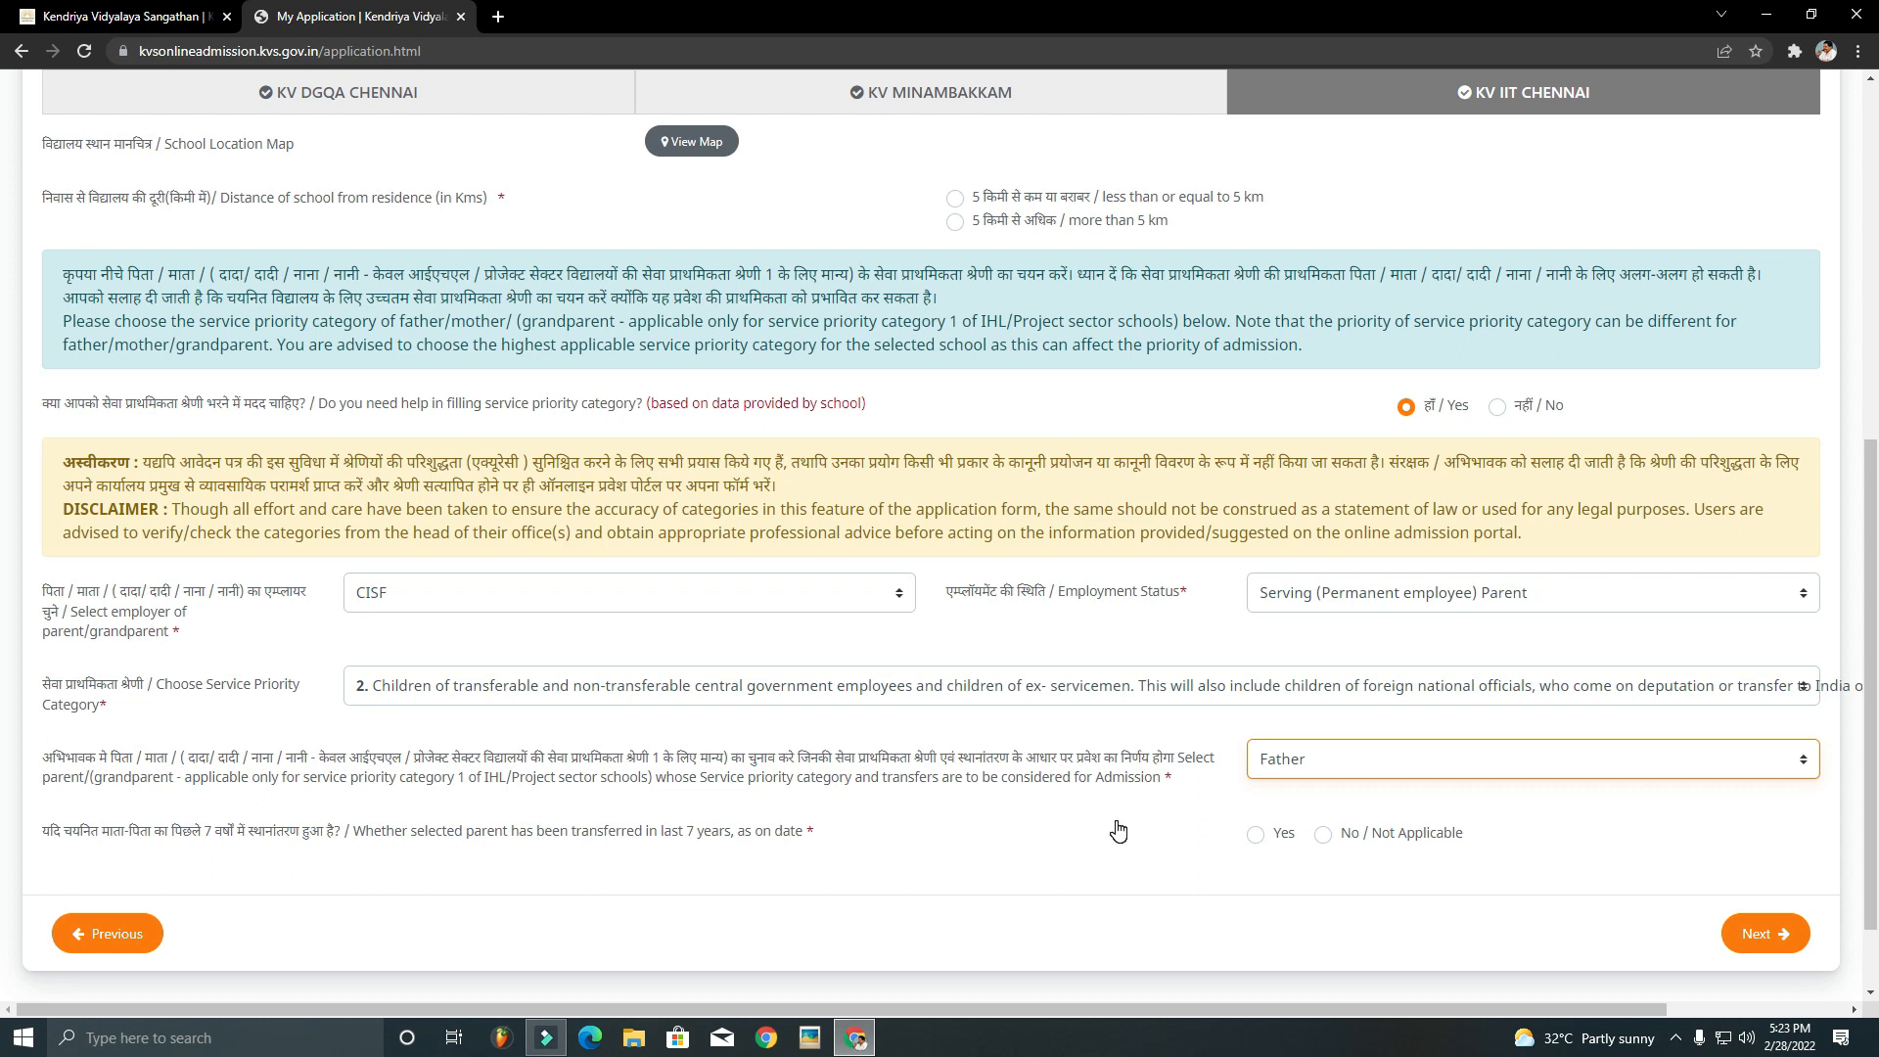
- Answer 'No / Not Applicable' to the transfer question, try Next, and set KV DGQA CHENNAI within 5 km
click(1256, 837)
scroll(930, 827, down, 3)
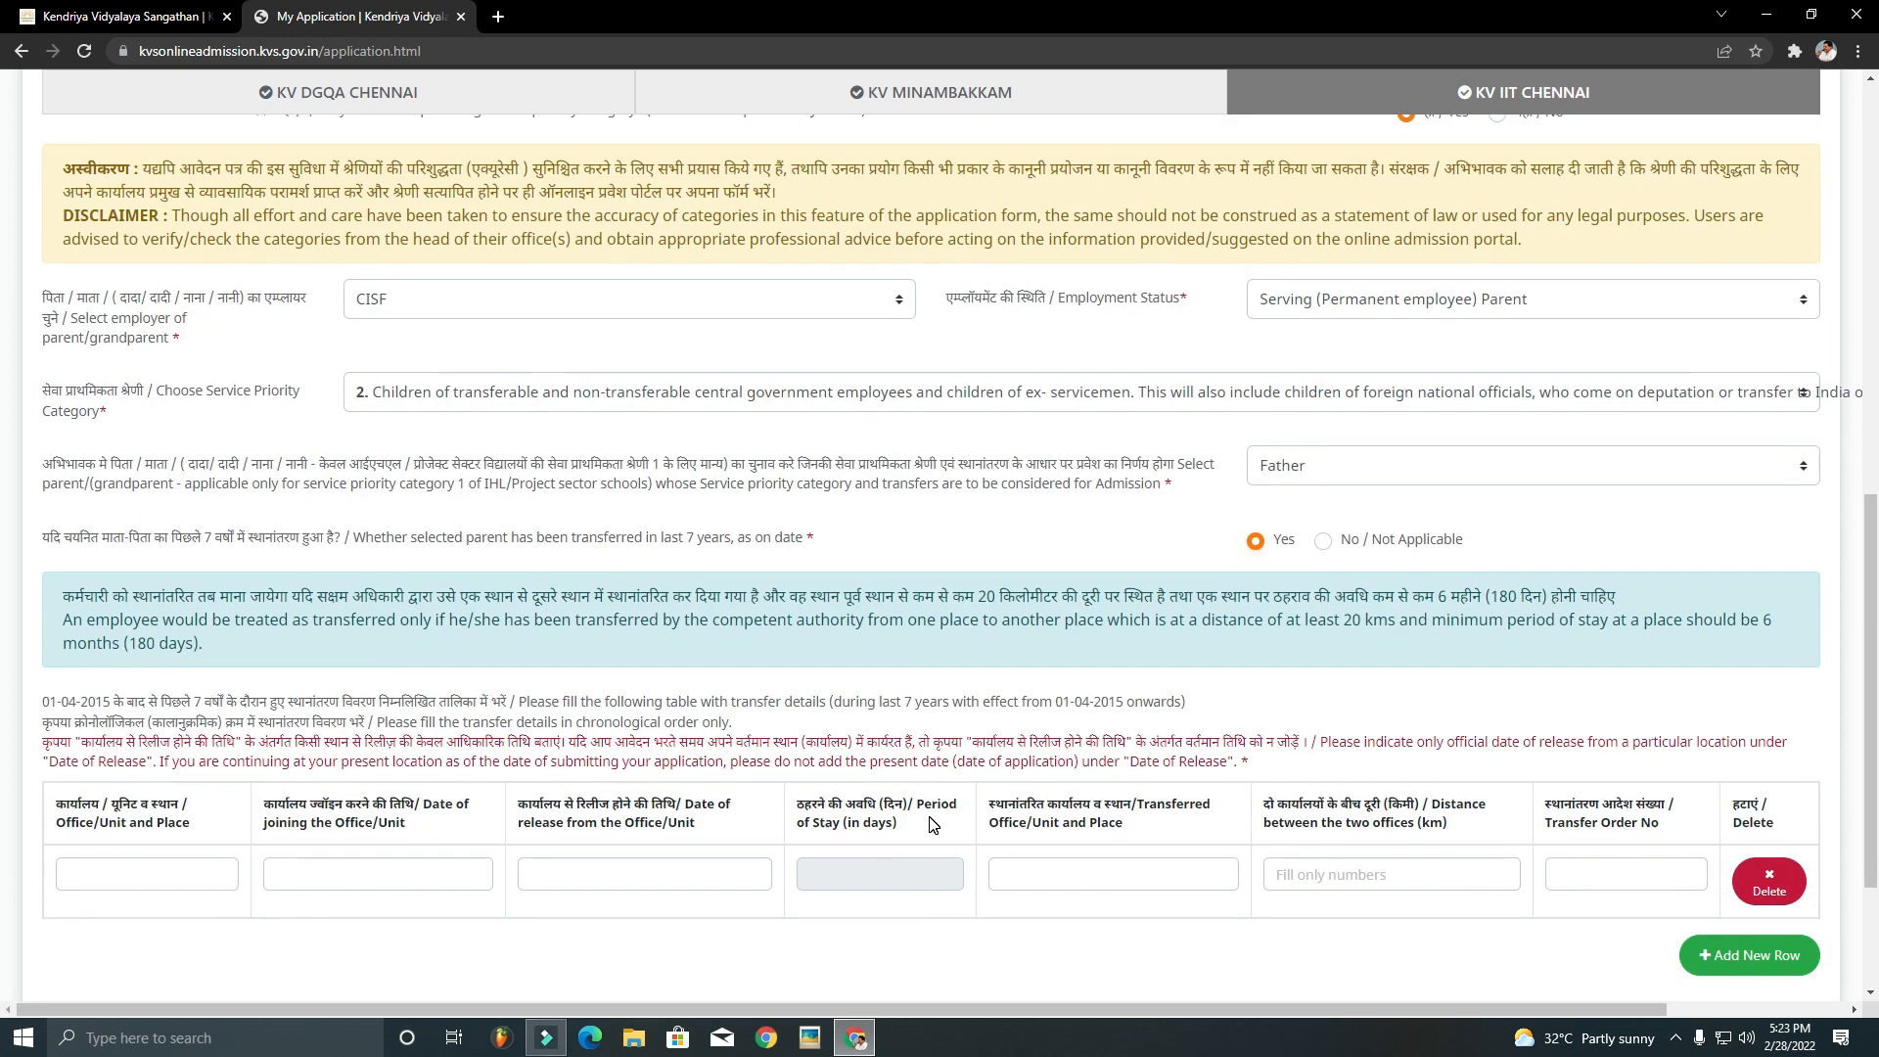
scroll(935, 822, down, 1)
click(120, 788)
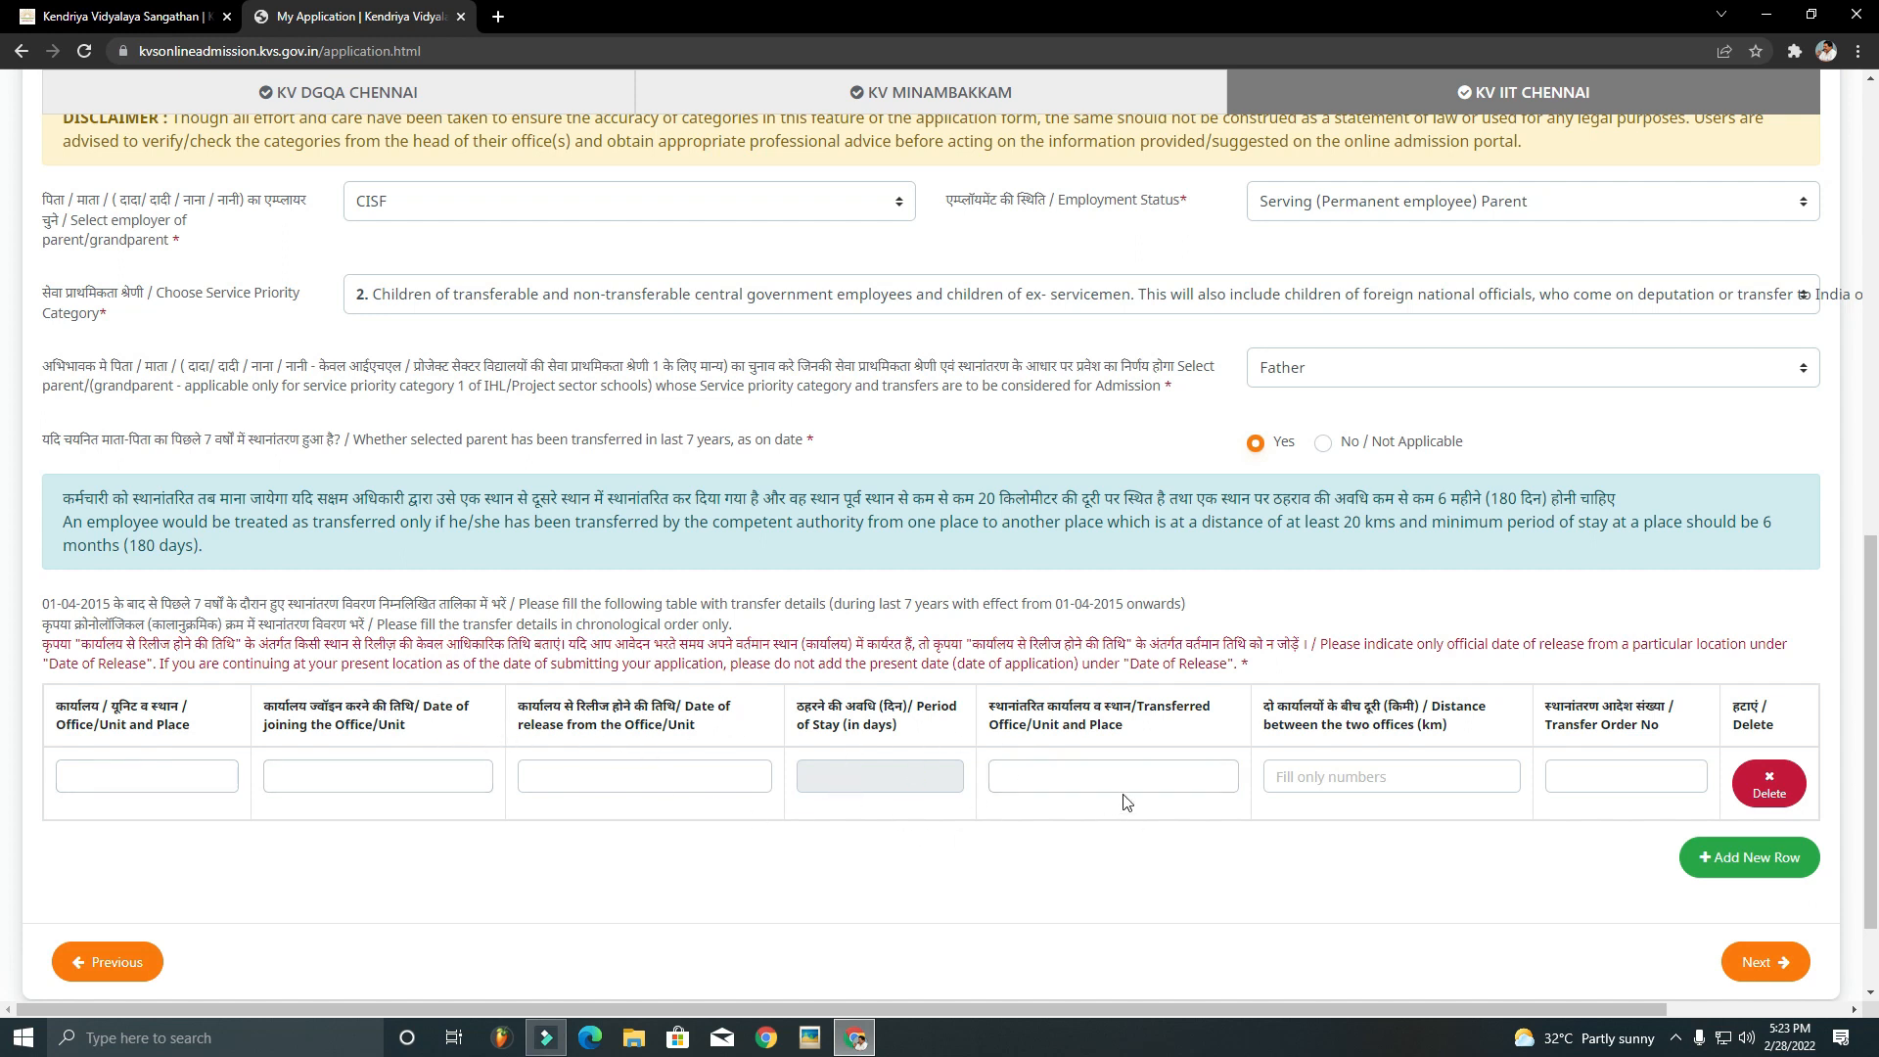
click(1324, 445)
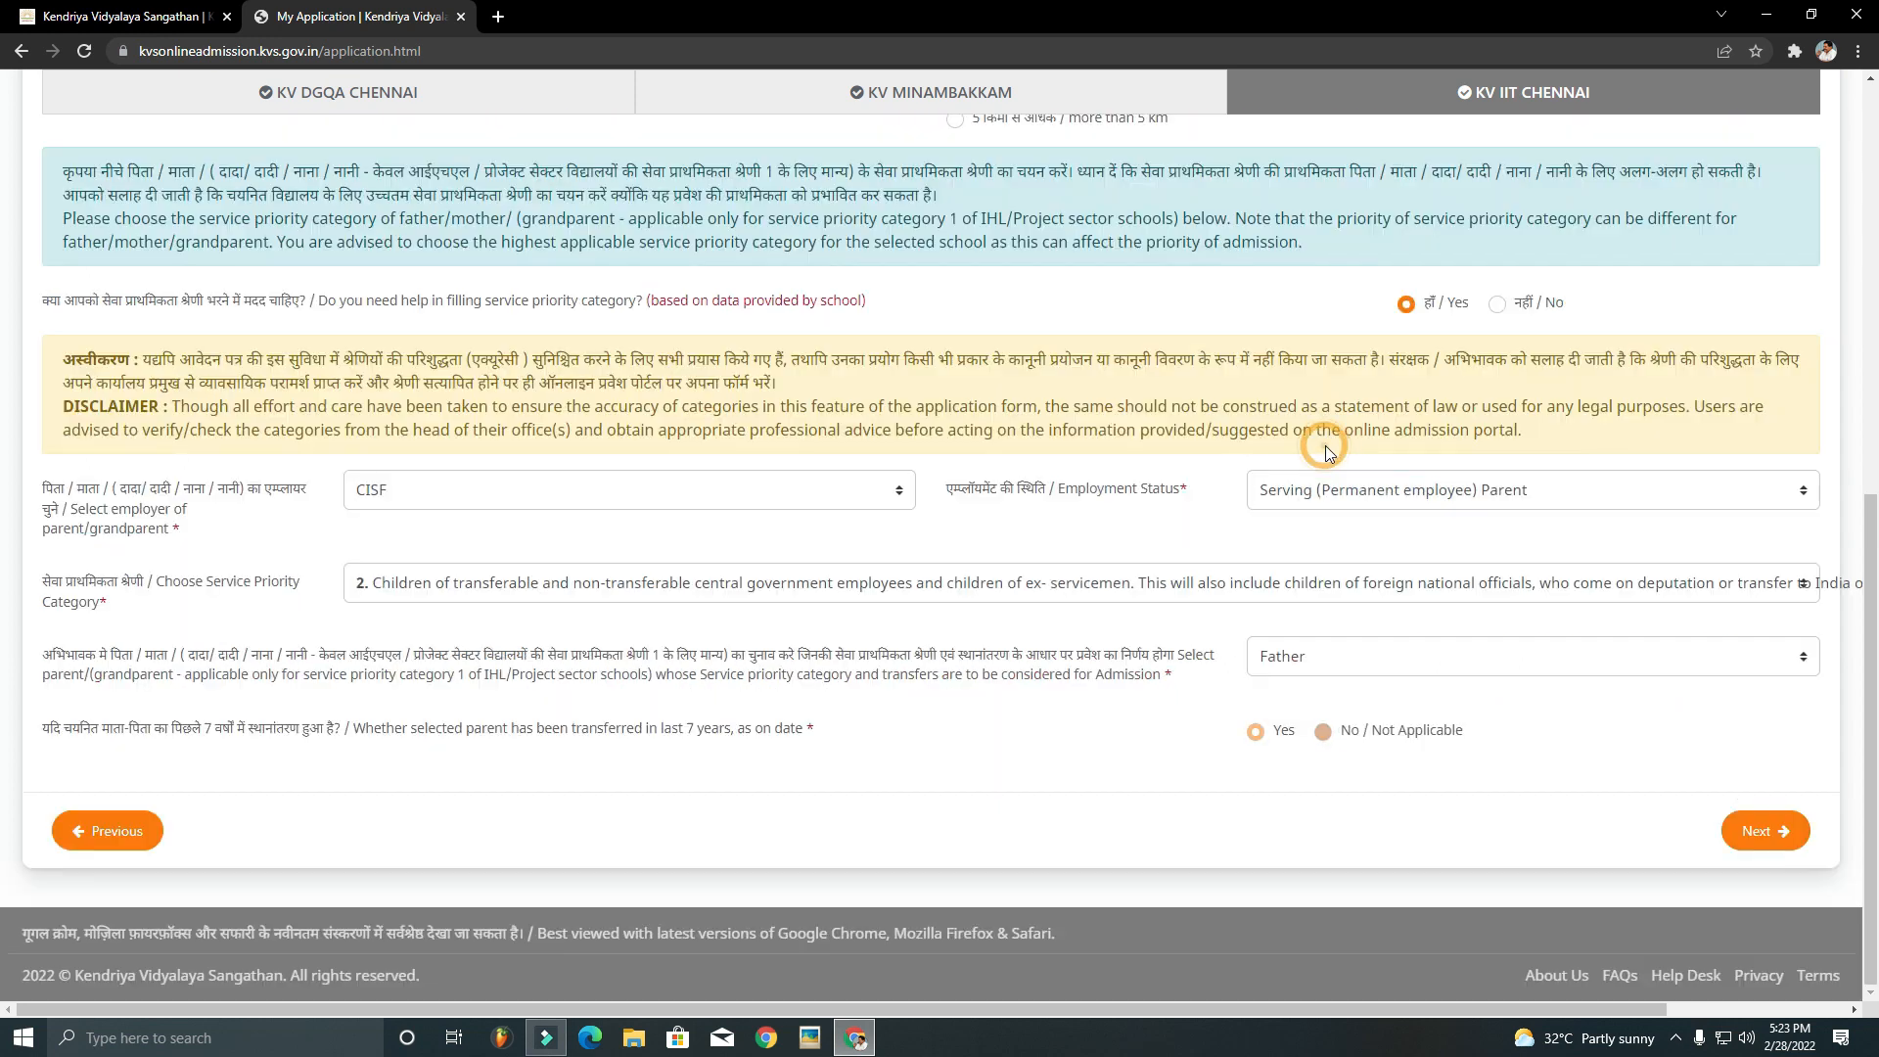
click(1767, 831)
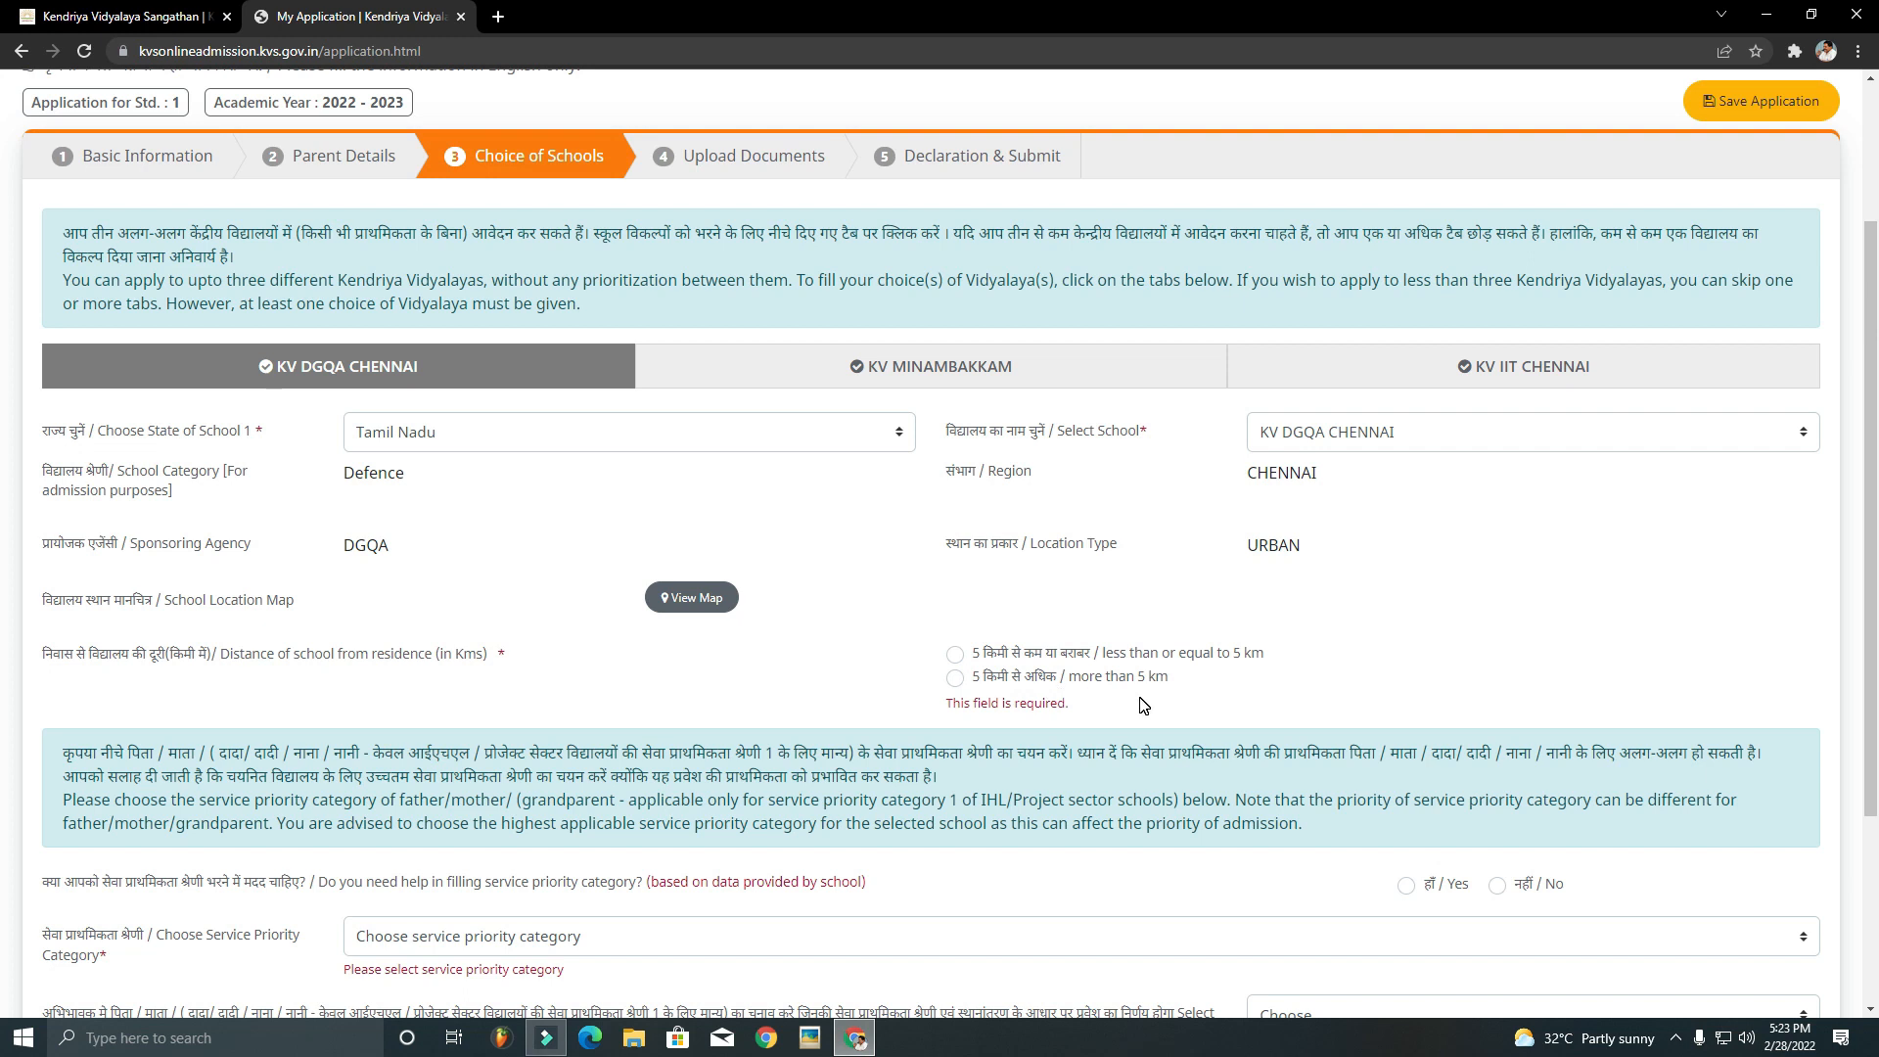
click(955, 655)
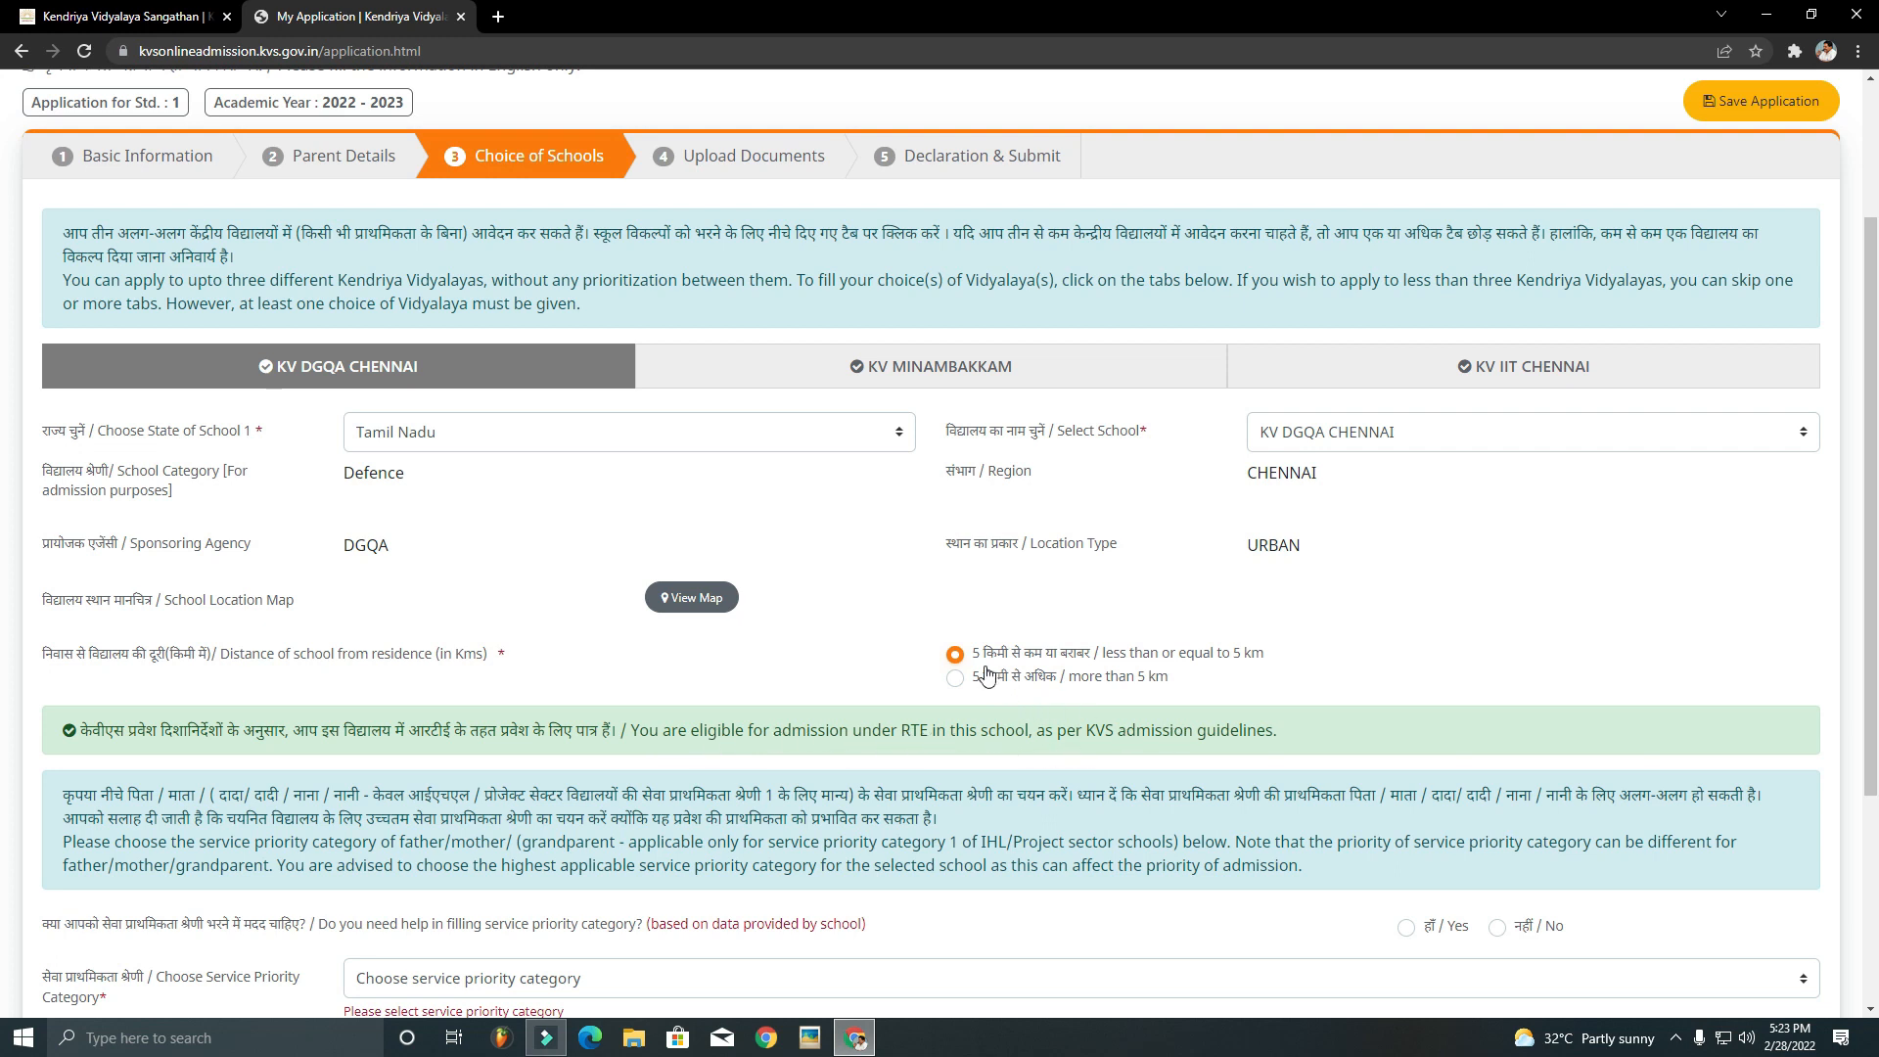
- Keep KV DGQA CHENNAI's distance at 5 km or less and answer Yes to service-priority help
click(955, 678)
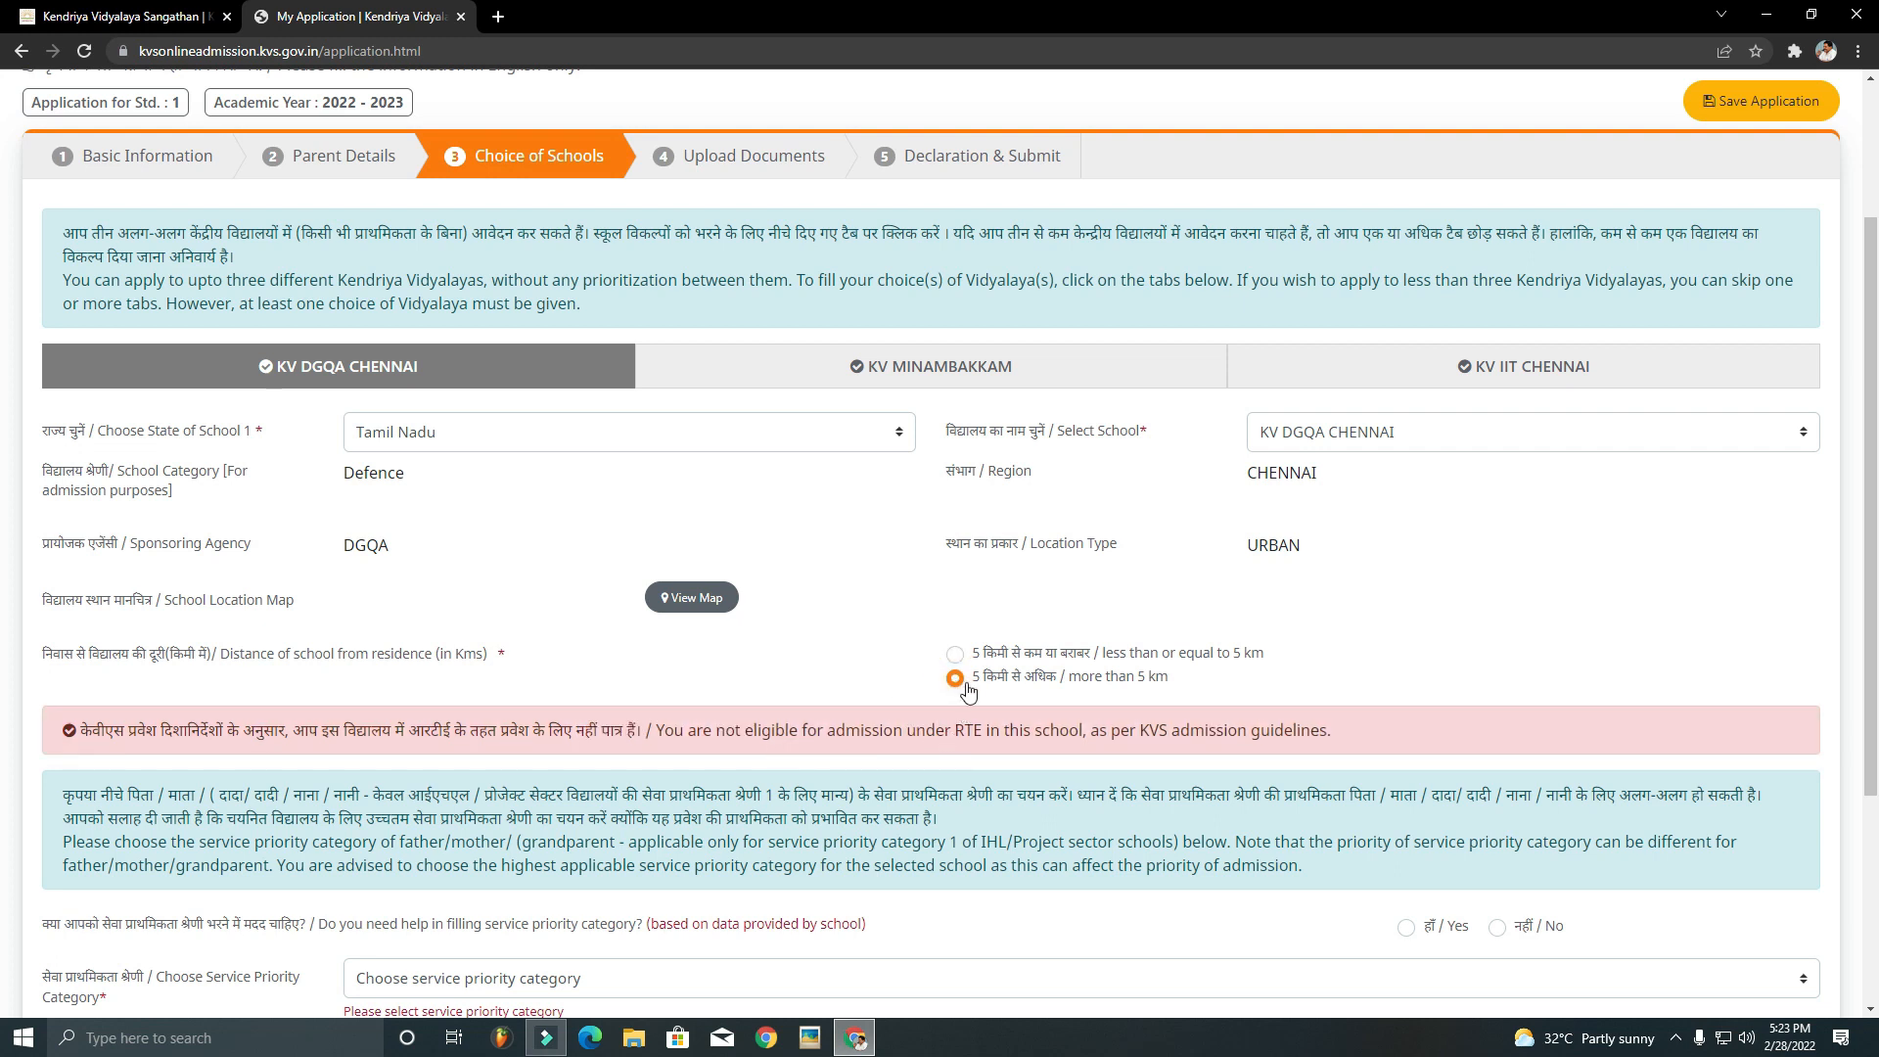
click(955, 654)
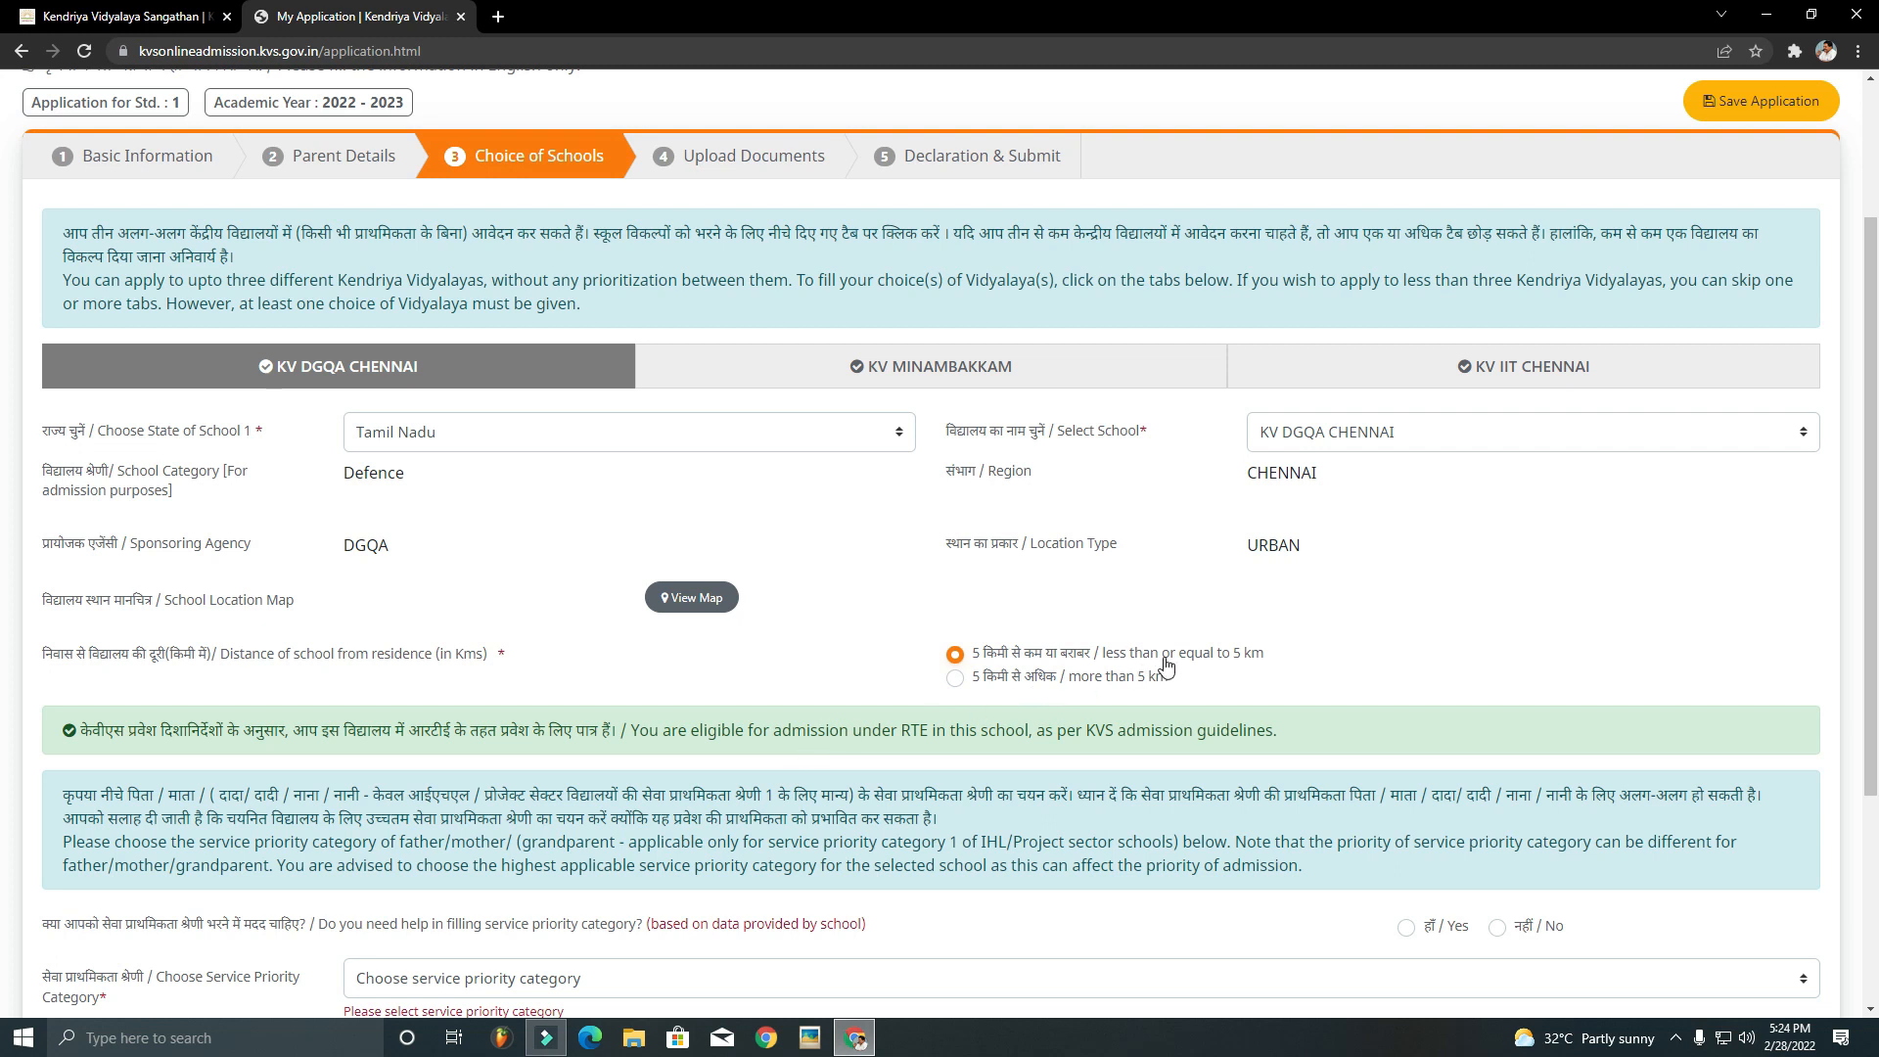
scroll(830, 759, down, 3)
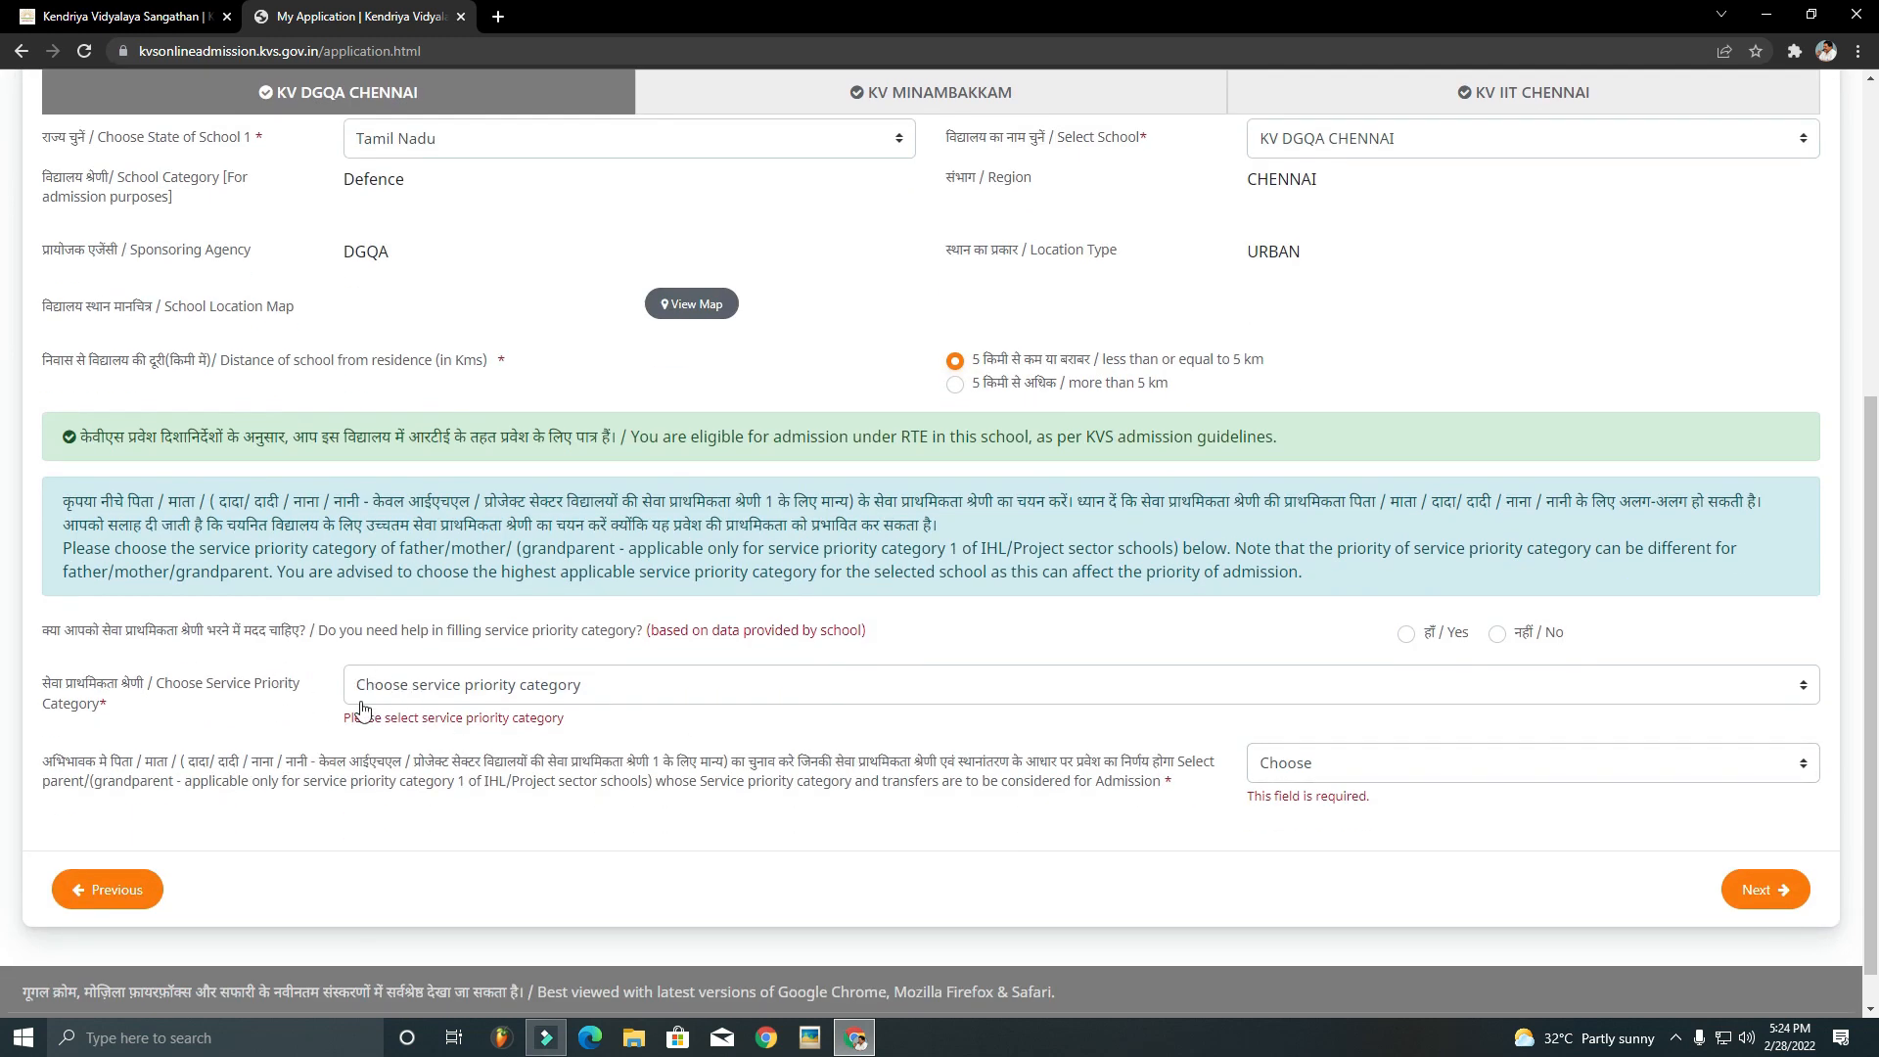
click(529, 695)
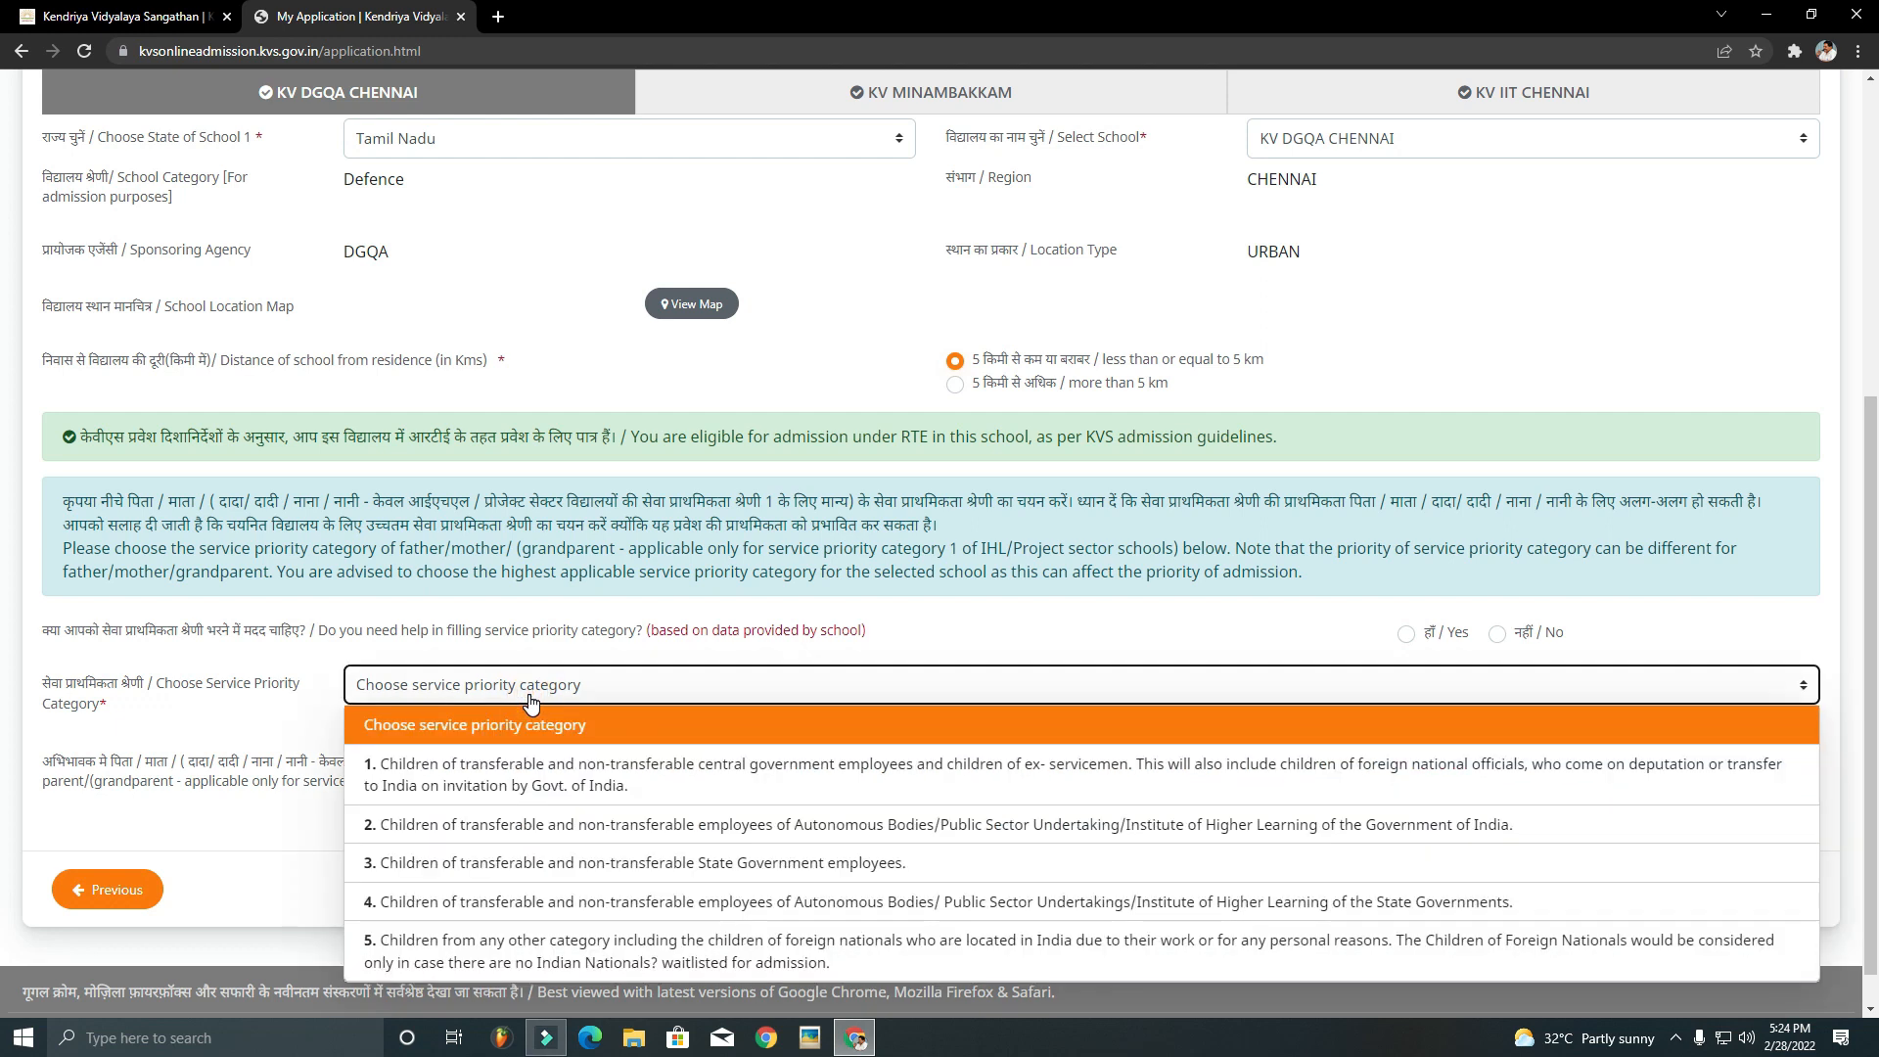
click(558, 697)
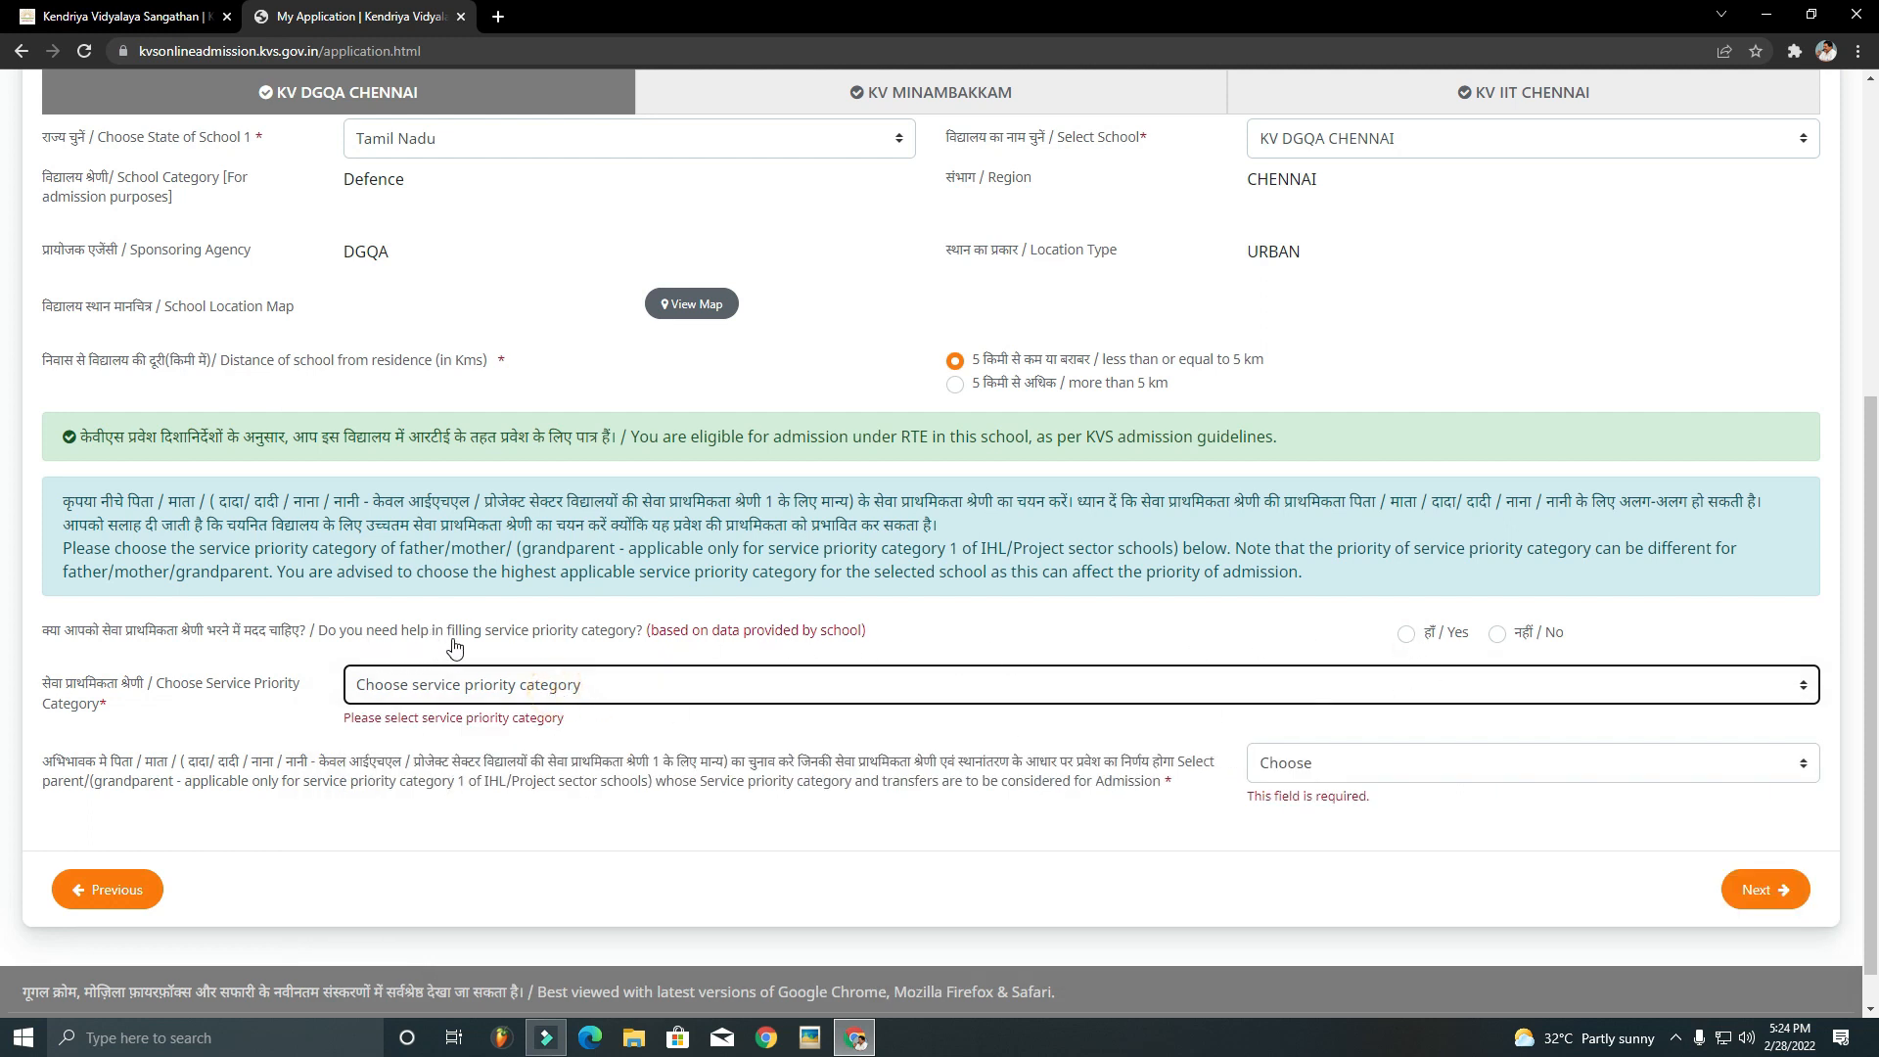
click(1401, 634)
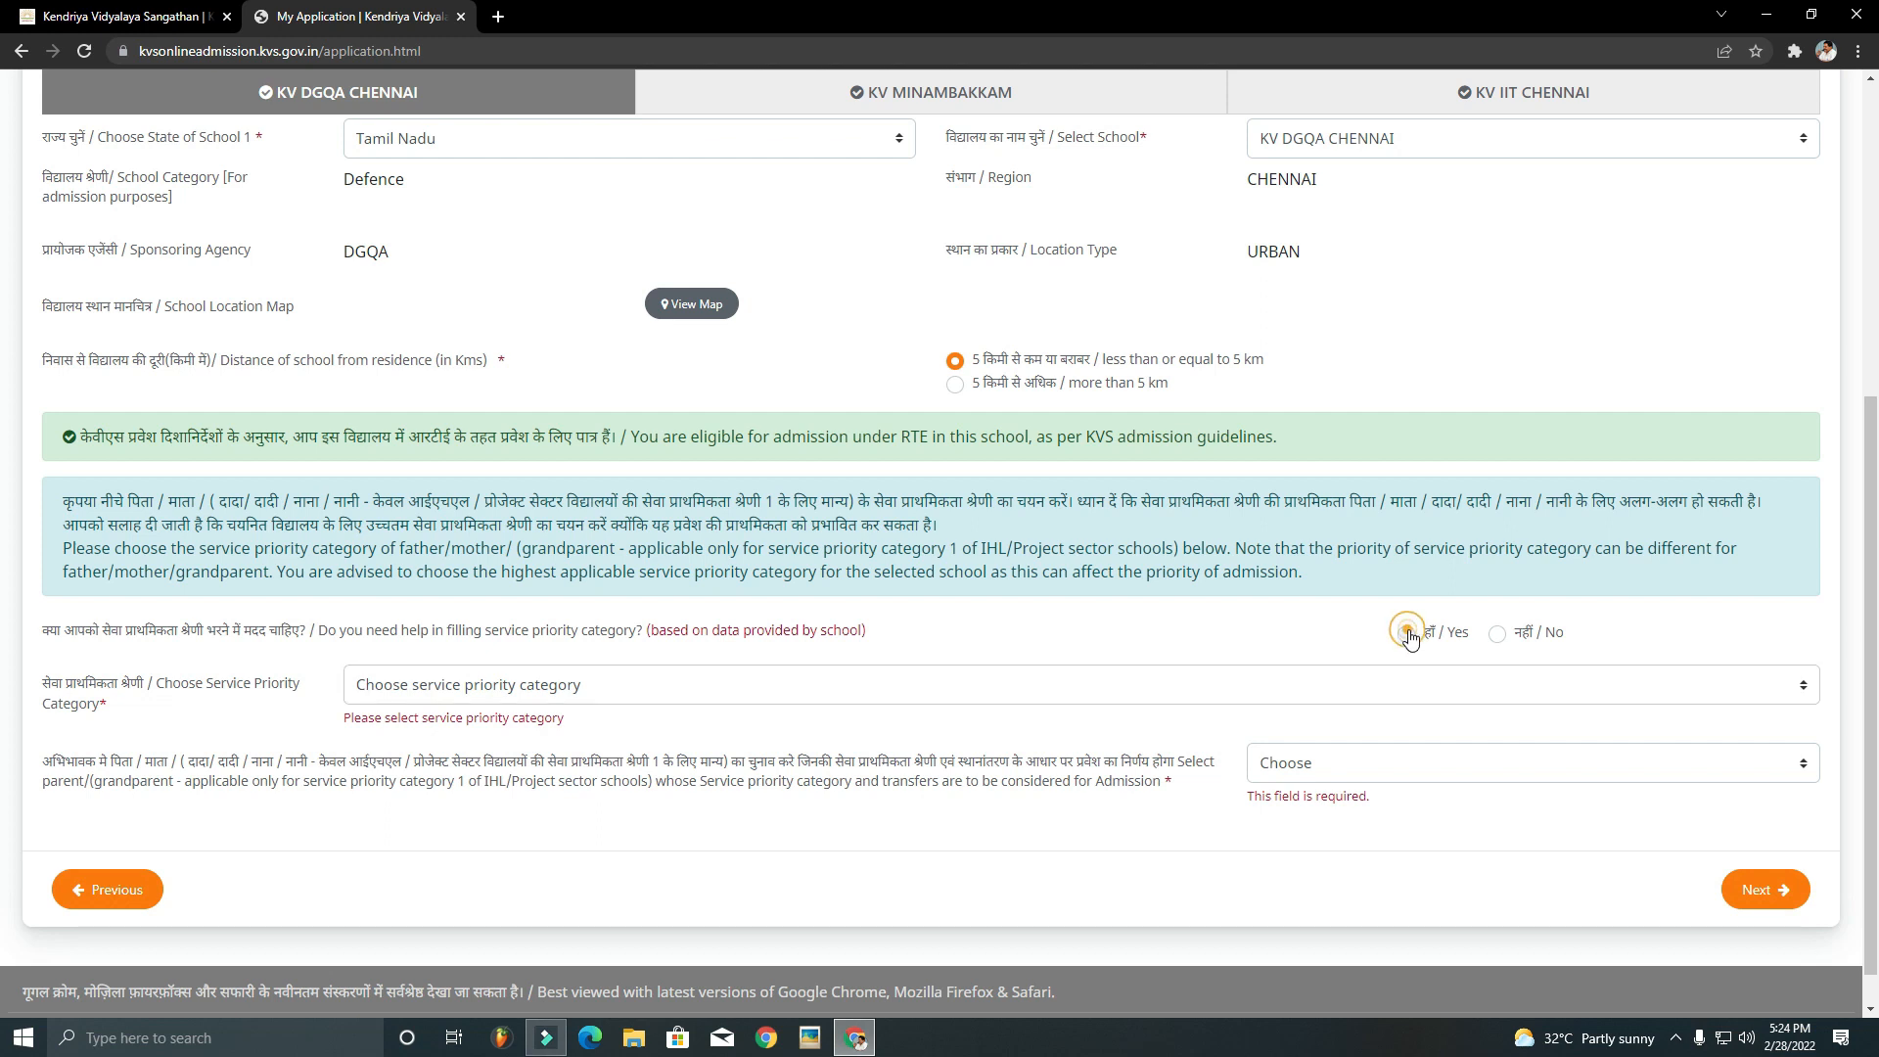
scroll(834, 793, down, 3)
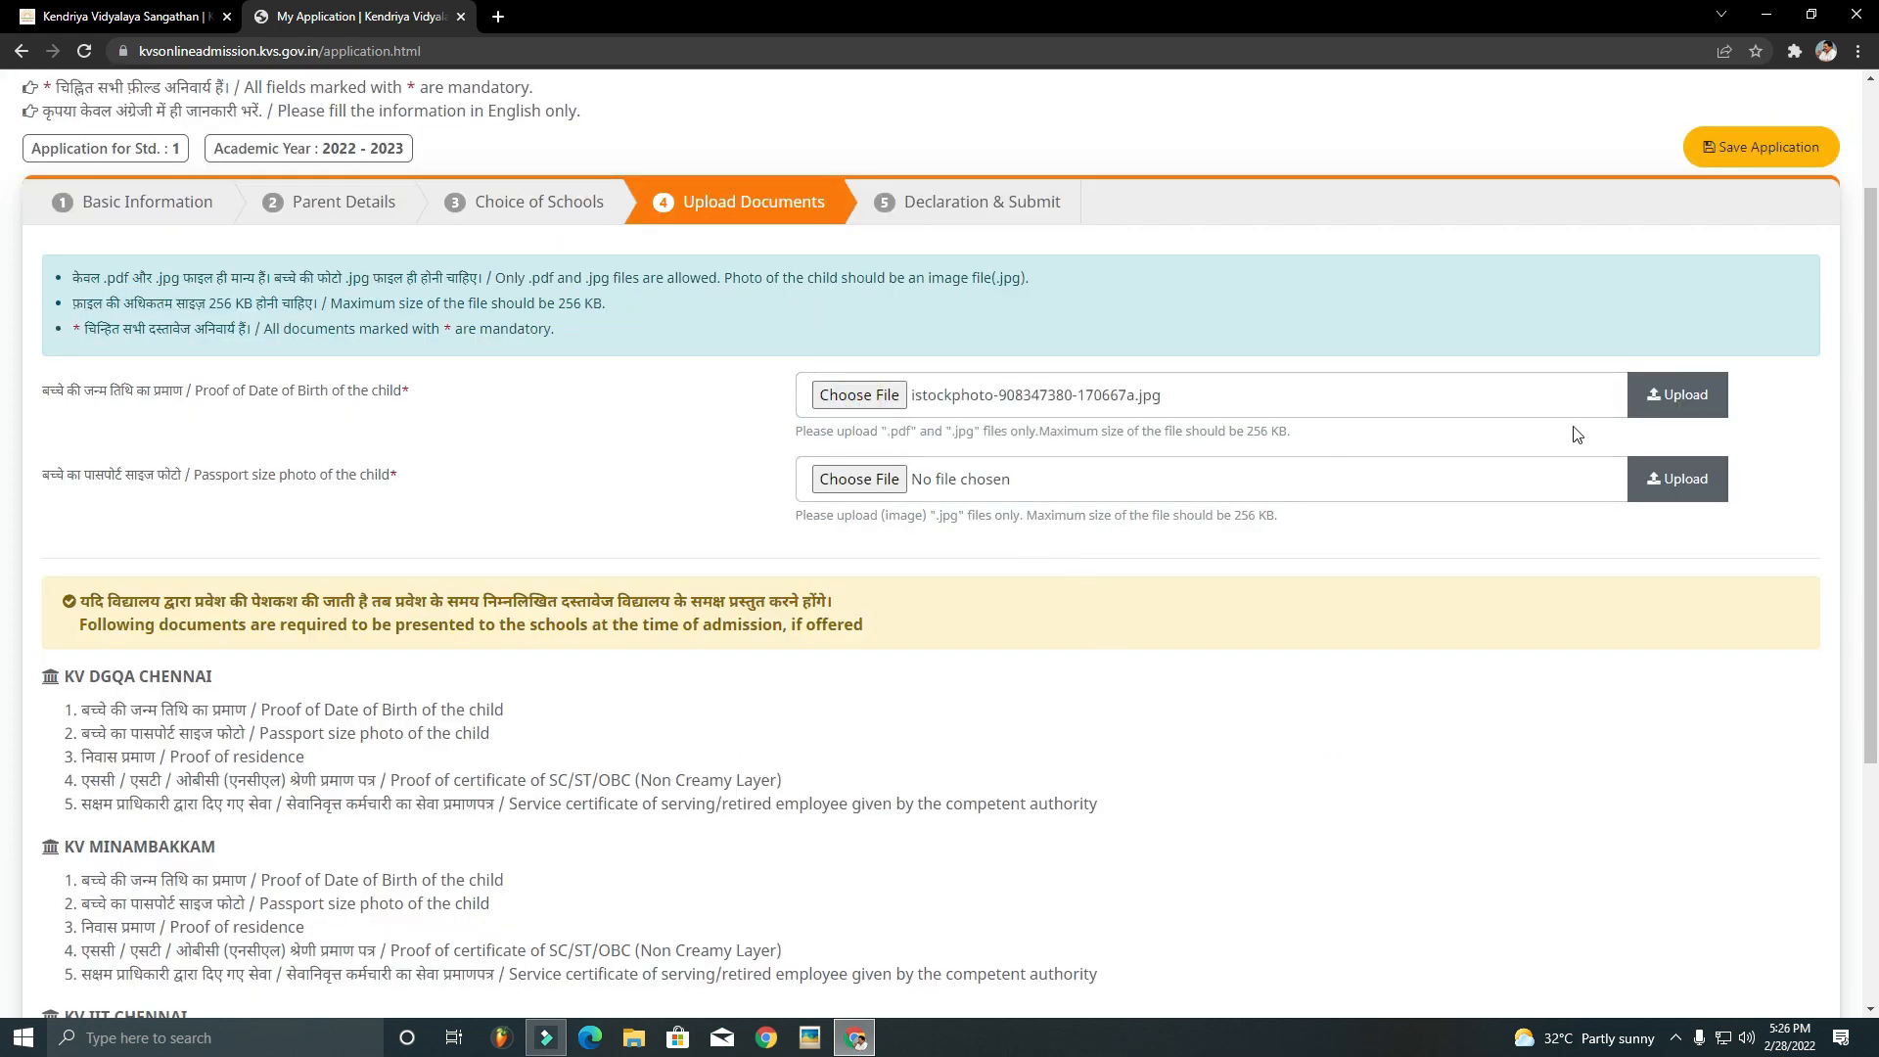
click(1659, 401)
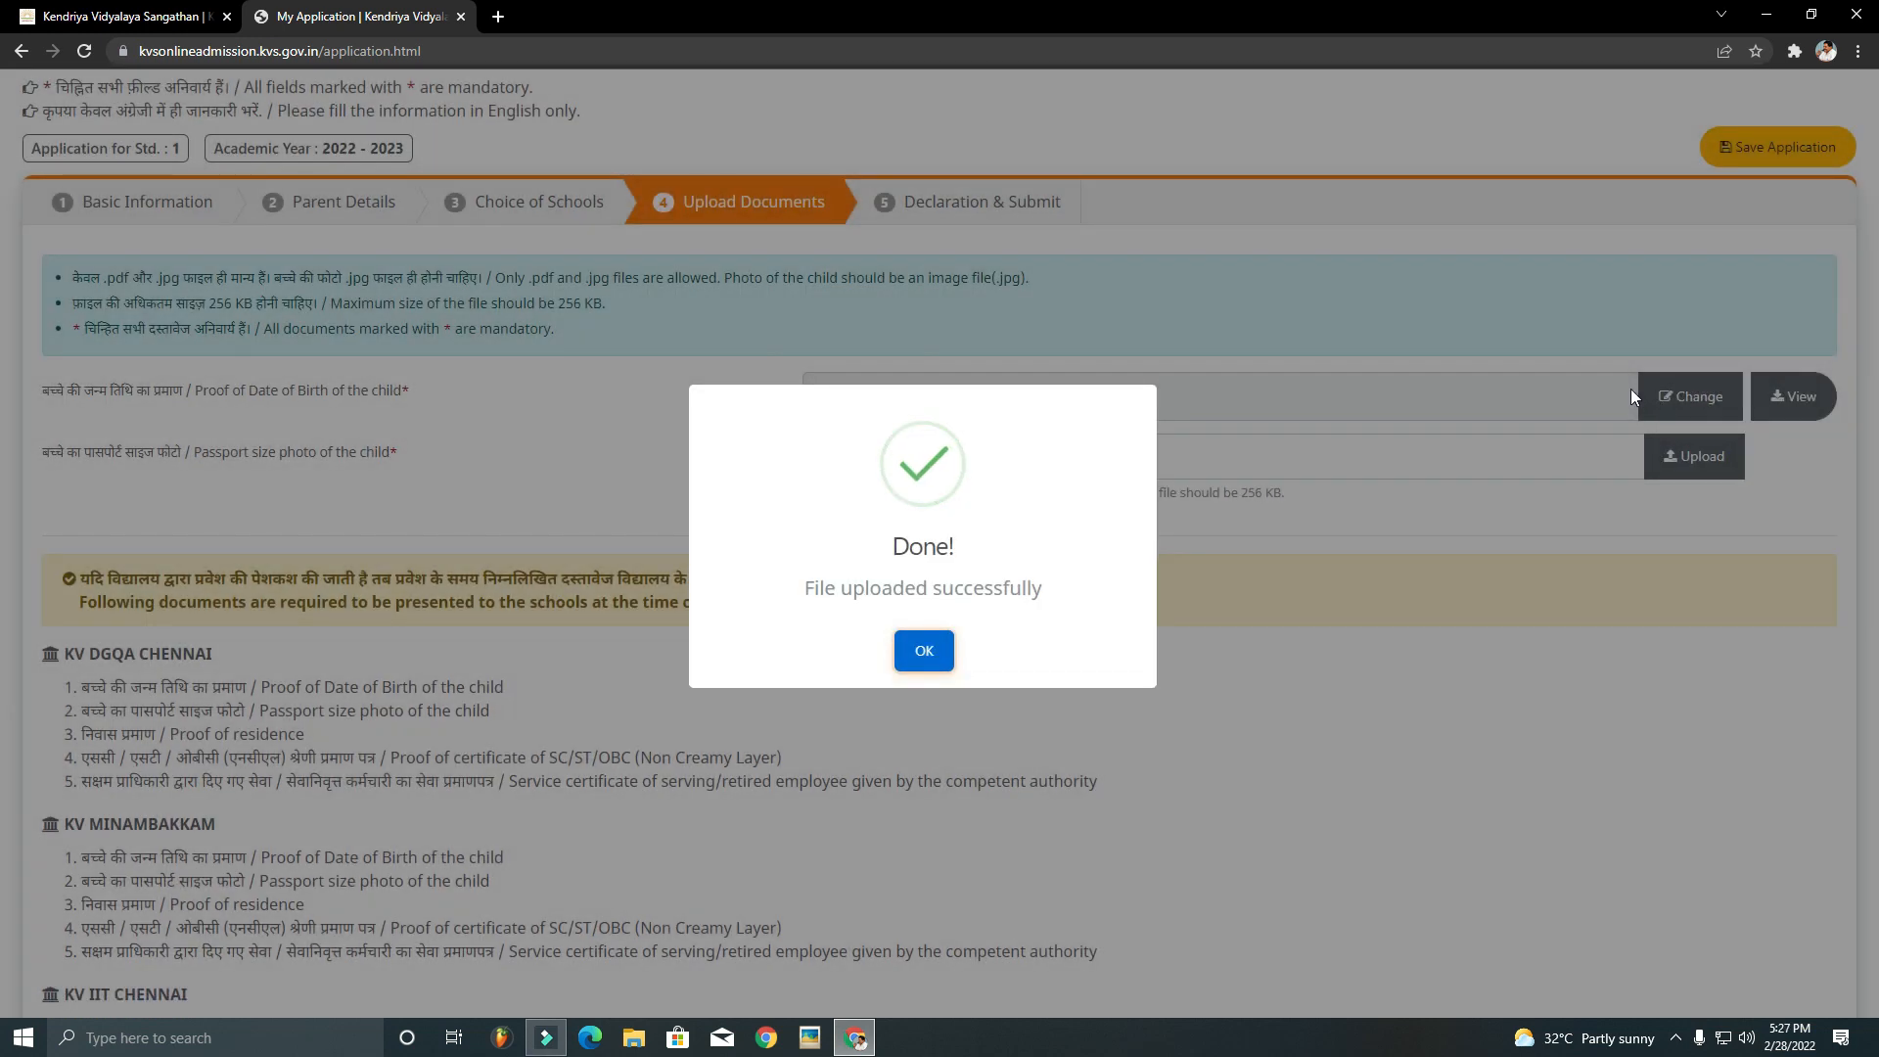
click(924, 650)
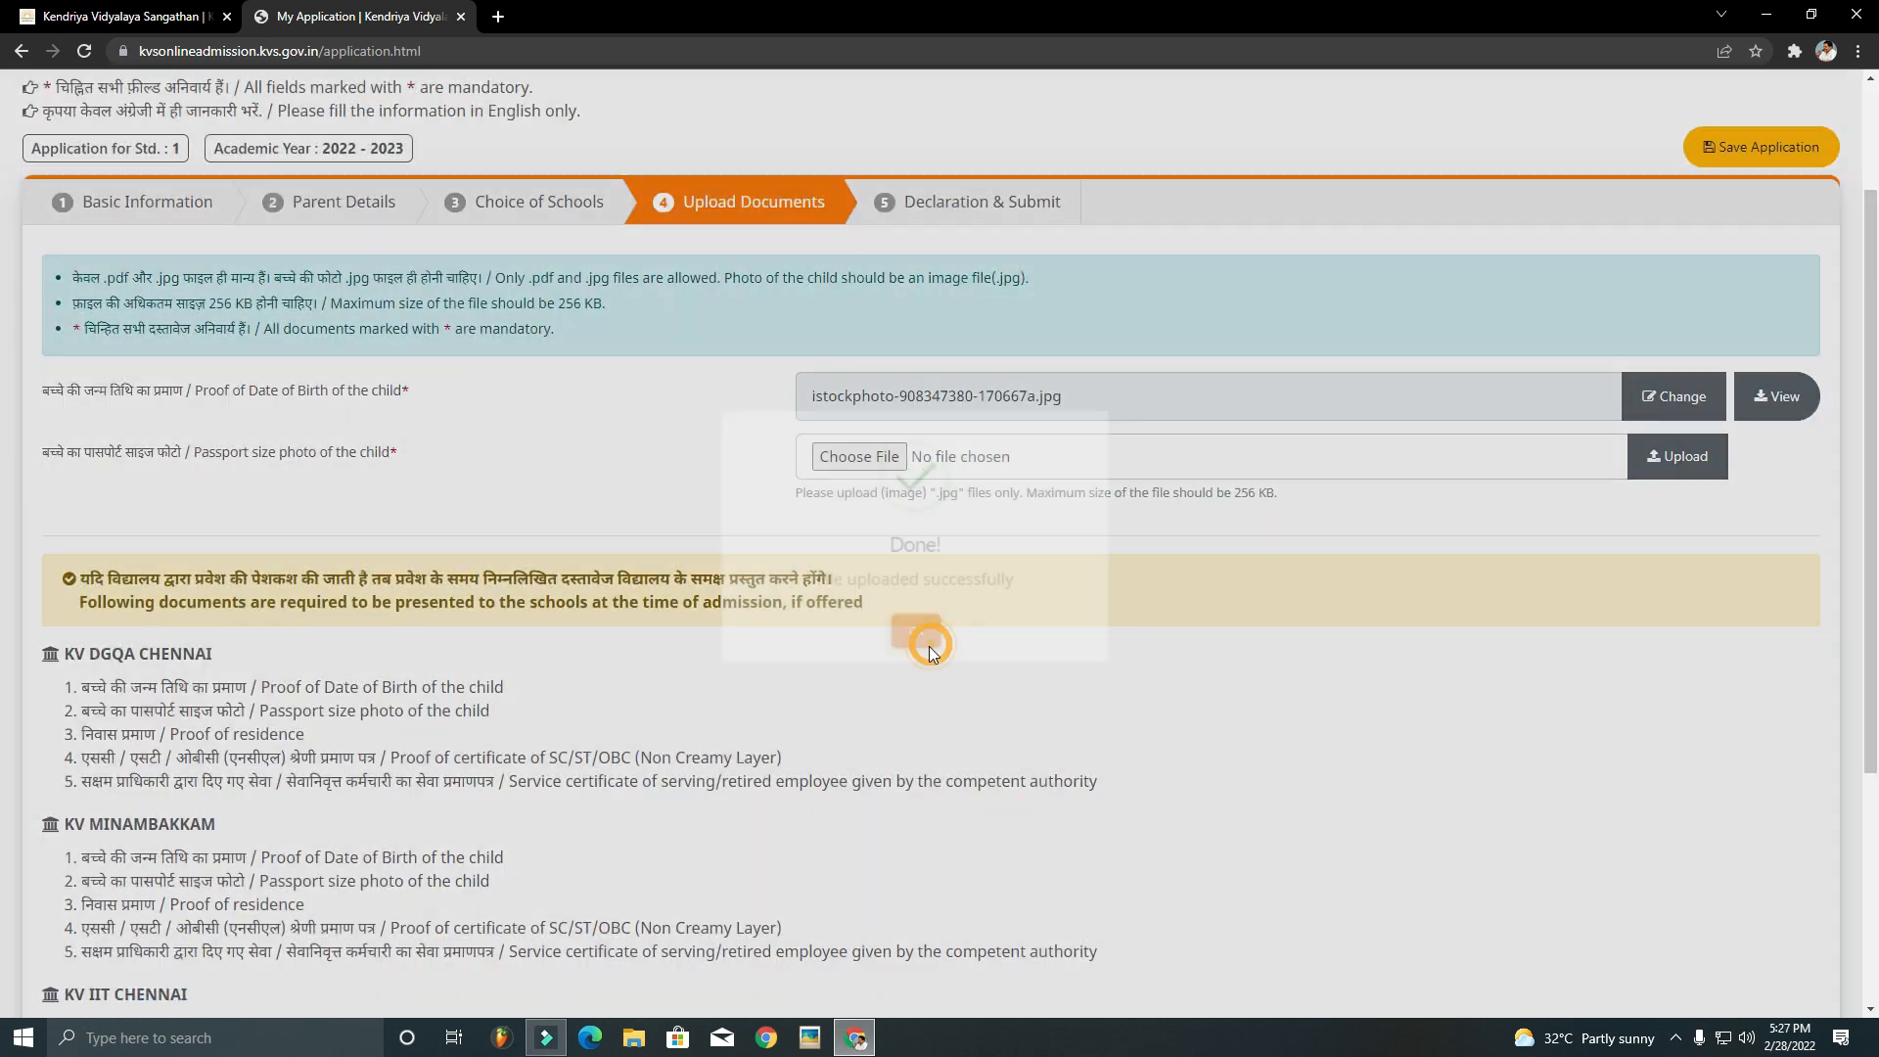
click(861, 460)
click(1669, 460)
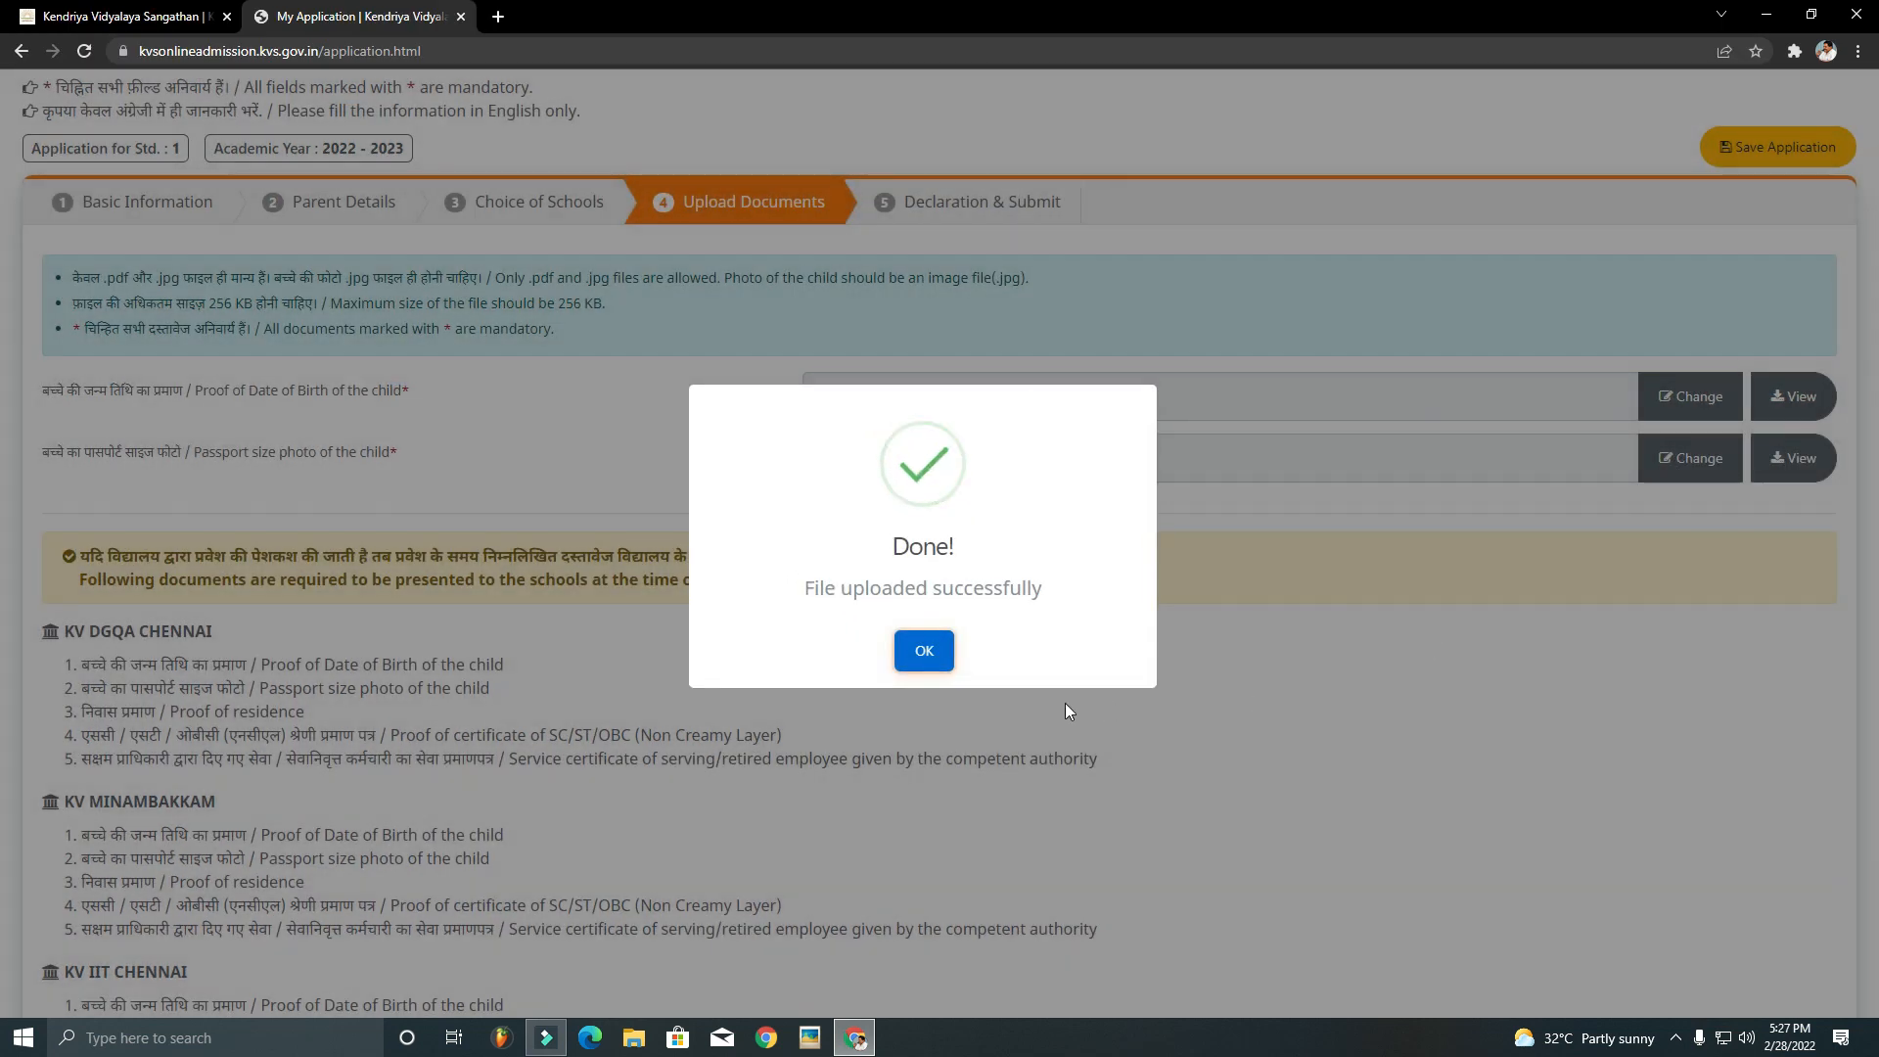
click(922, 654)
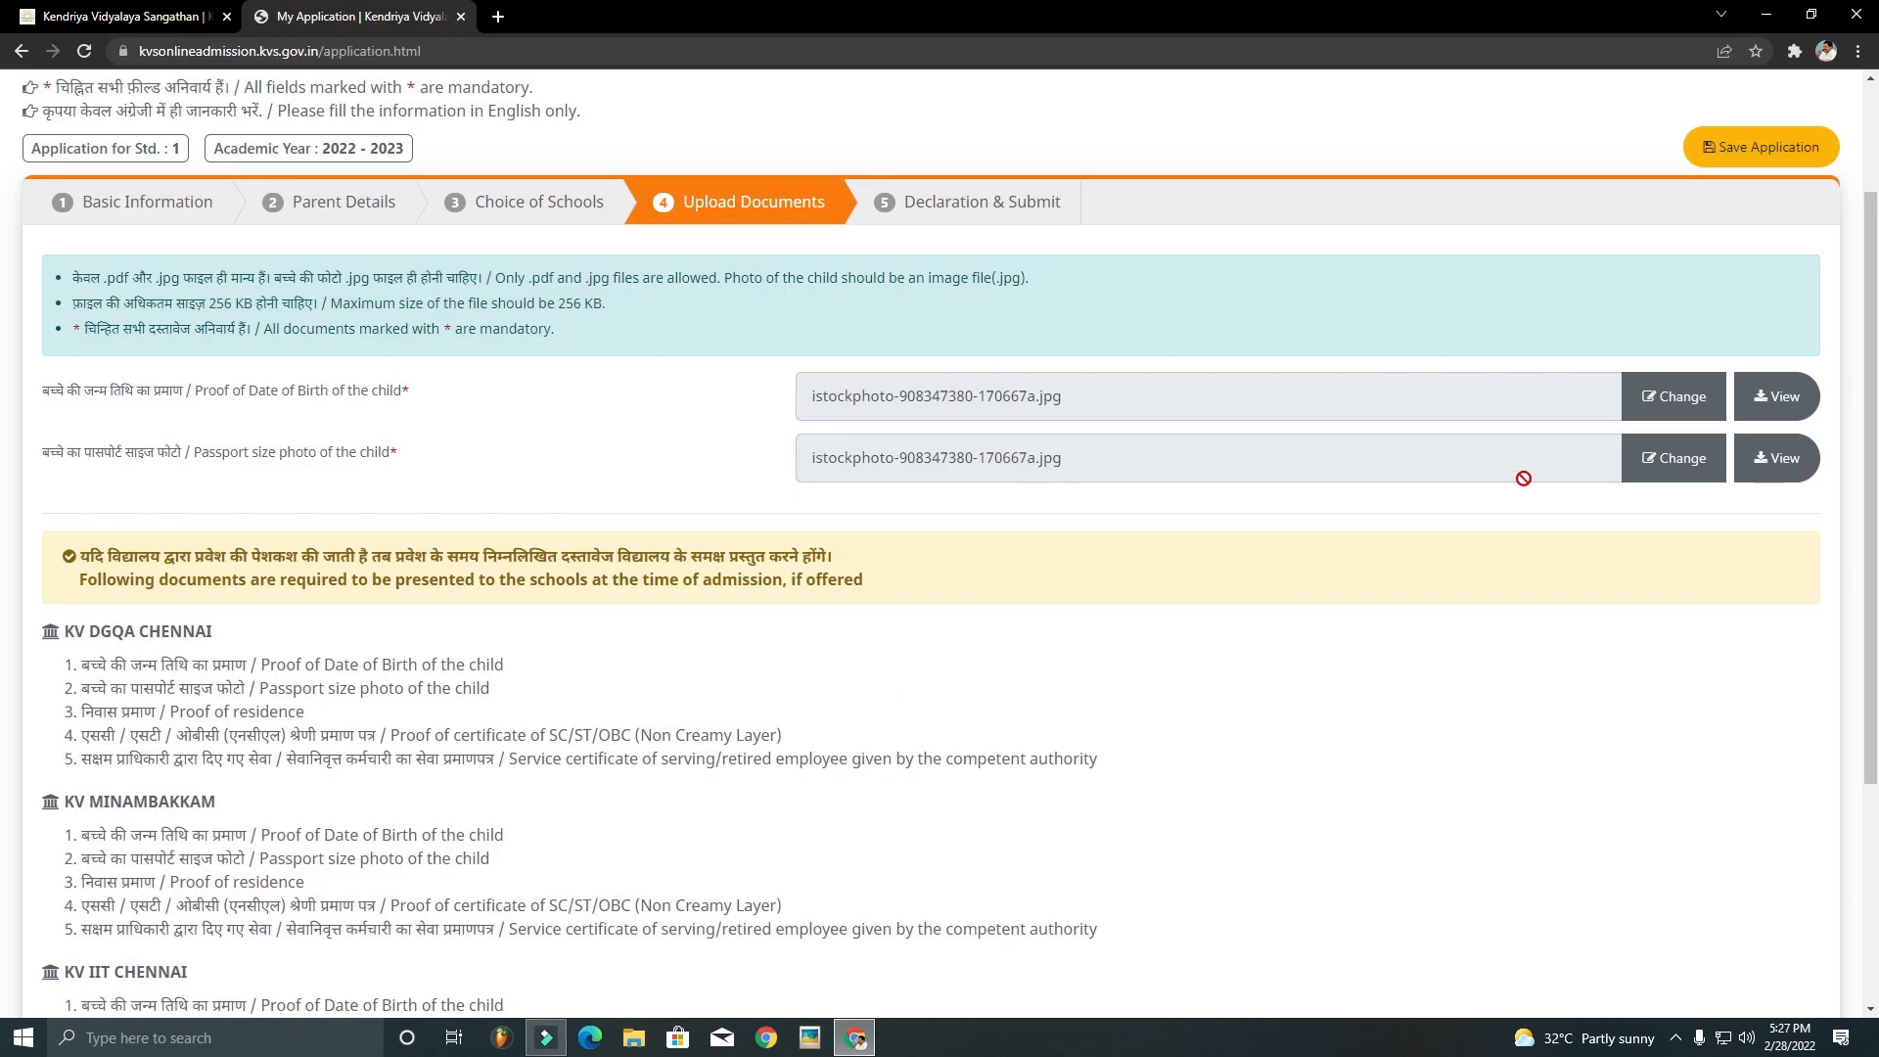
scroll(1253, 745, down, 3)
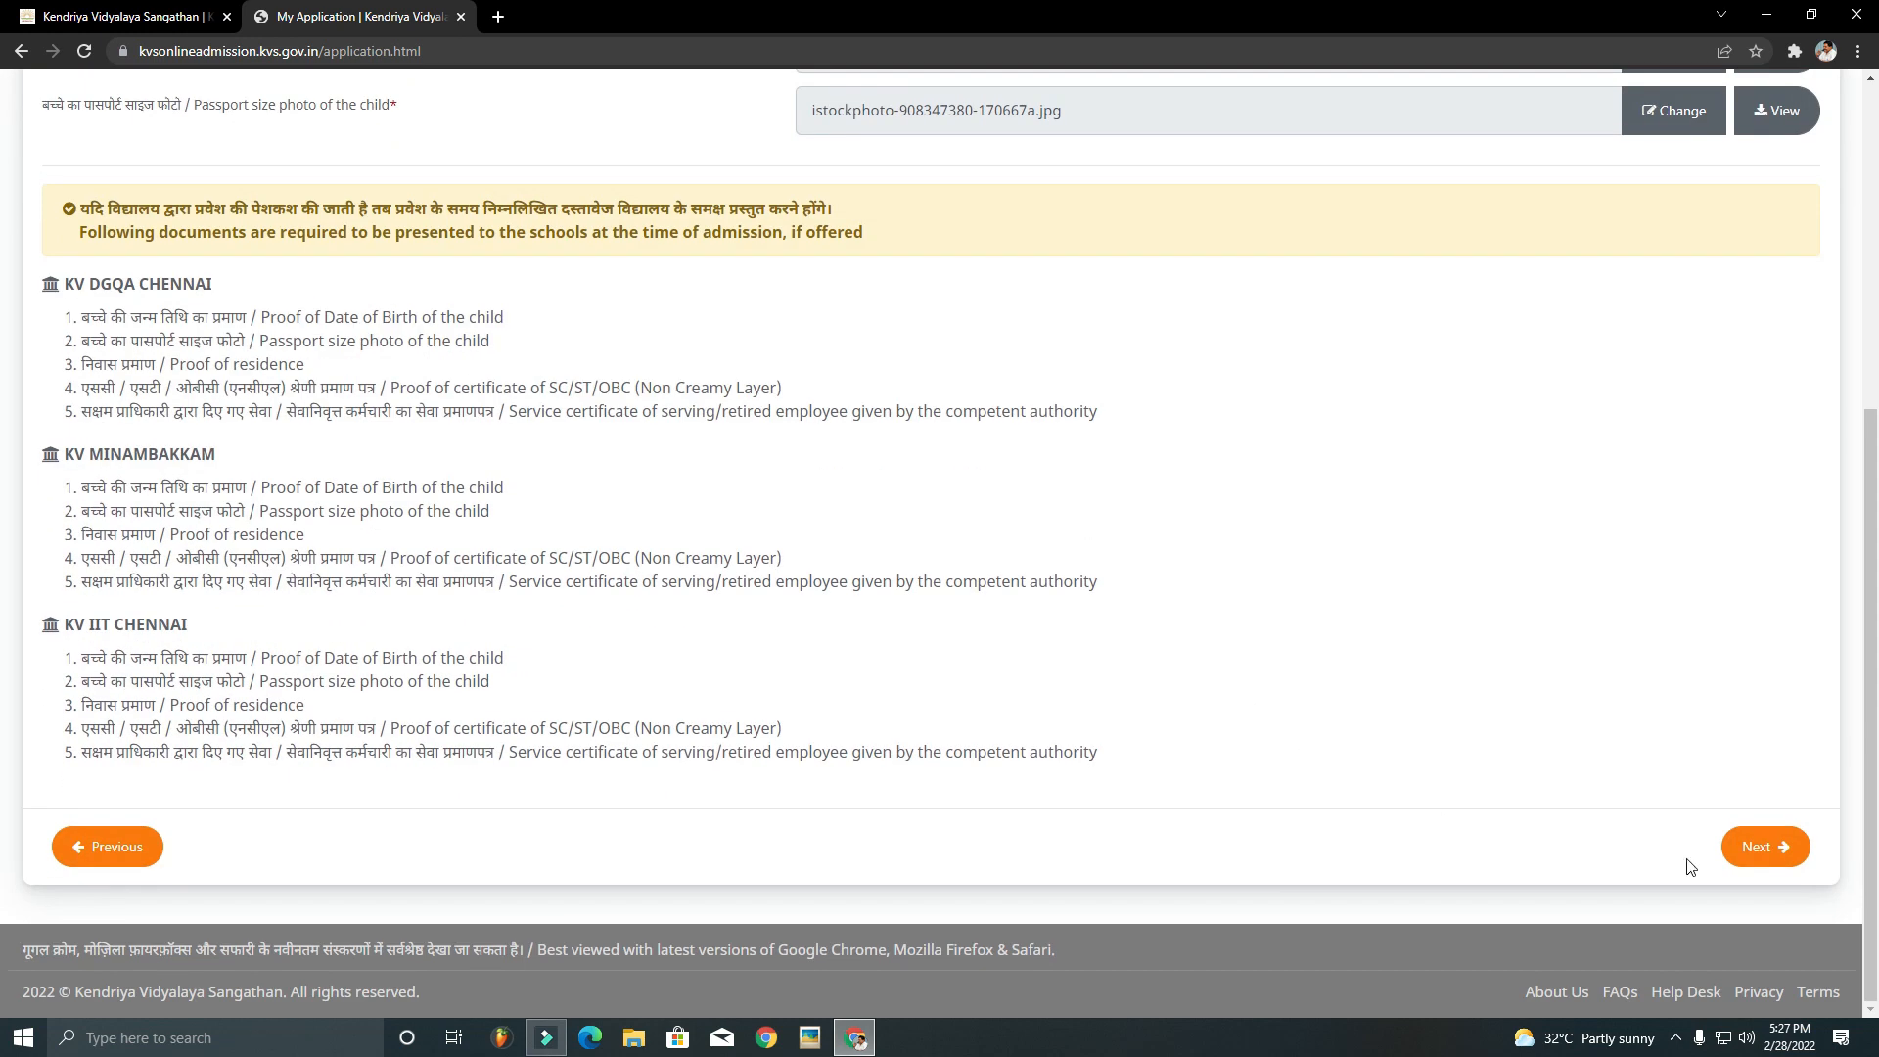
click(1758, 847)
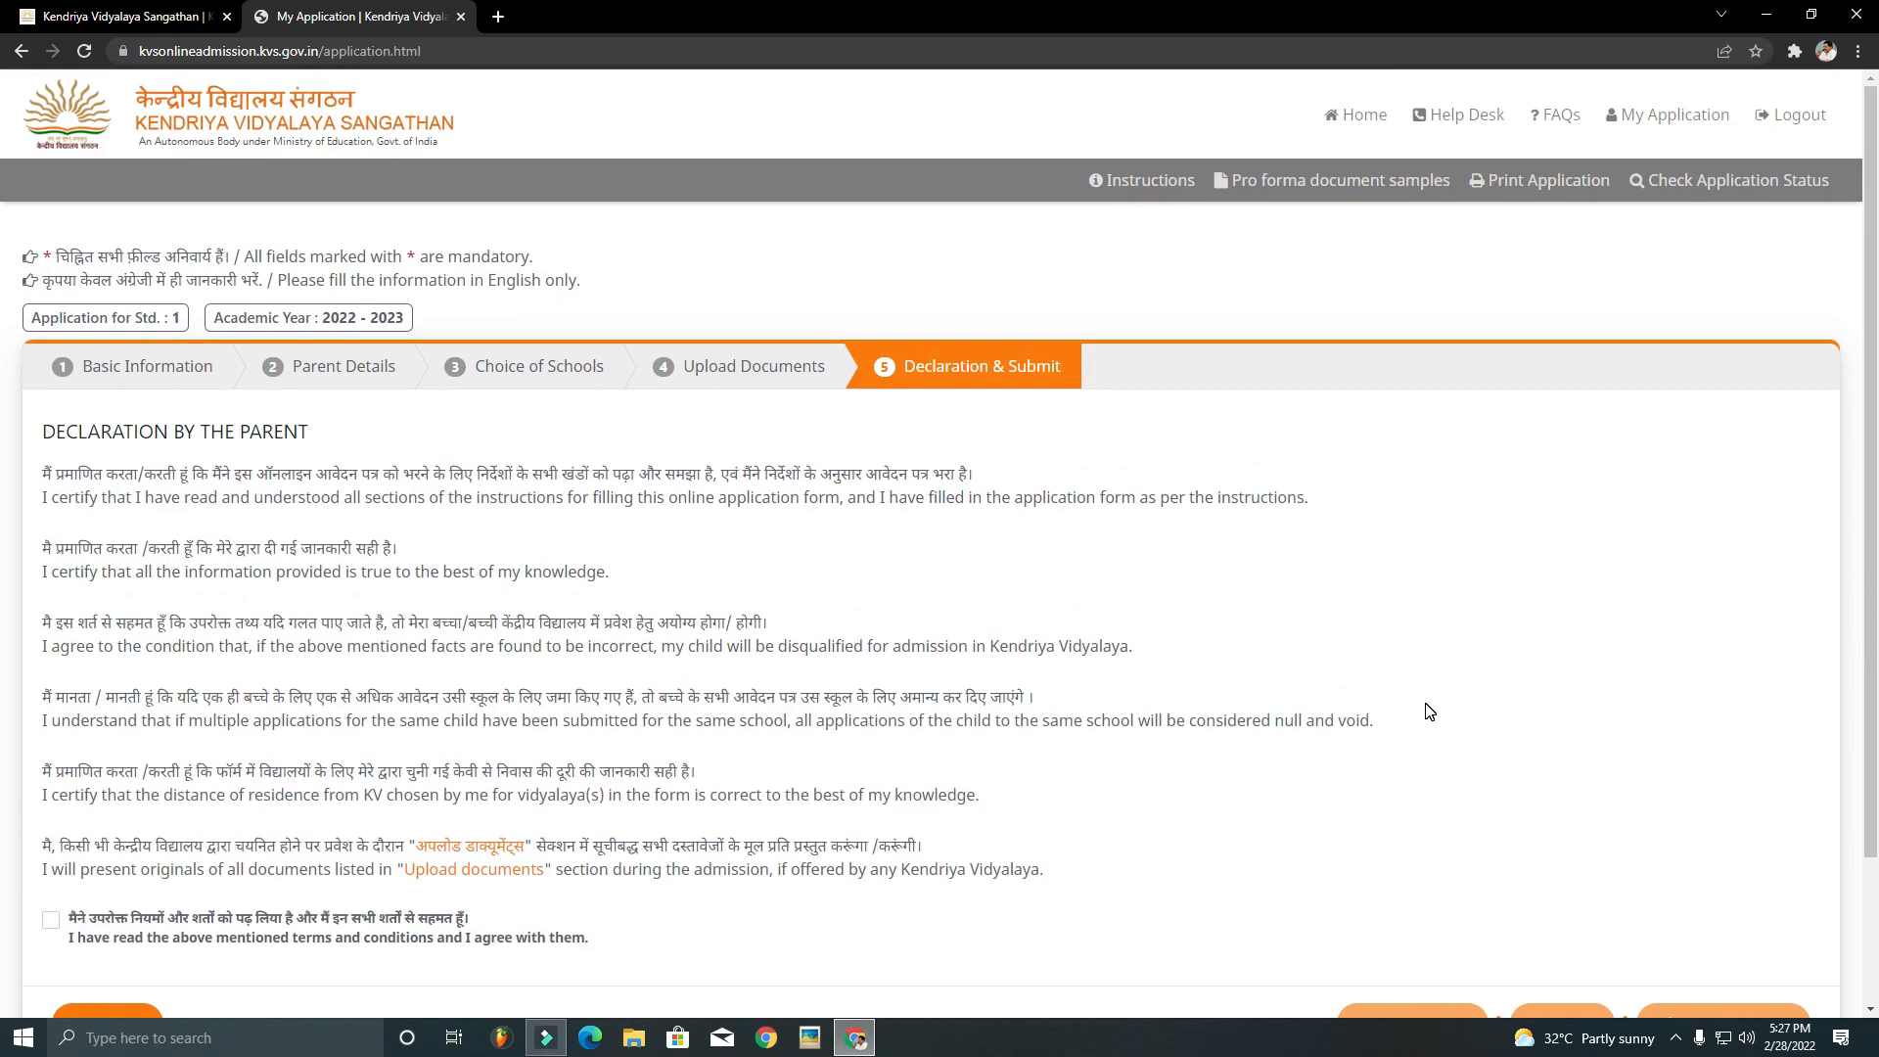
scroll(1220, 556, down, 2)
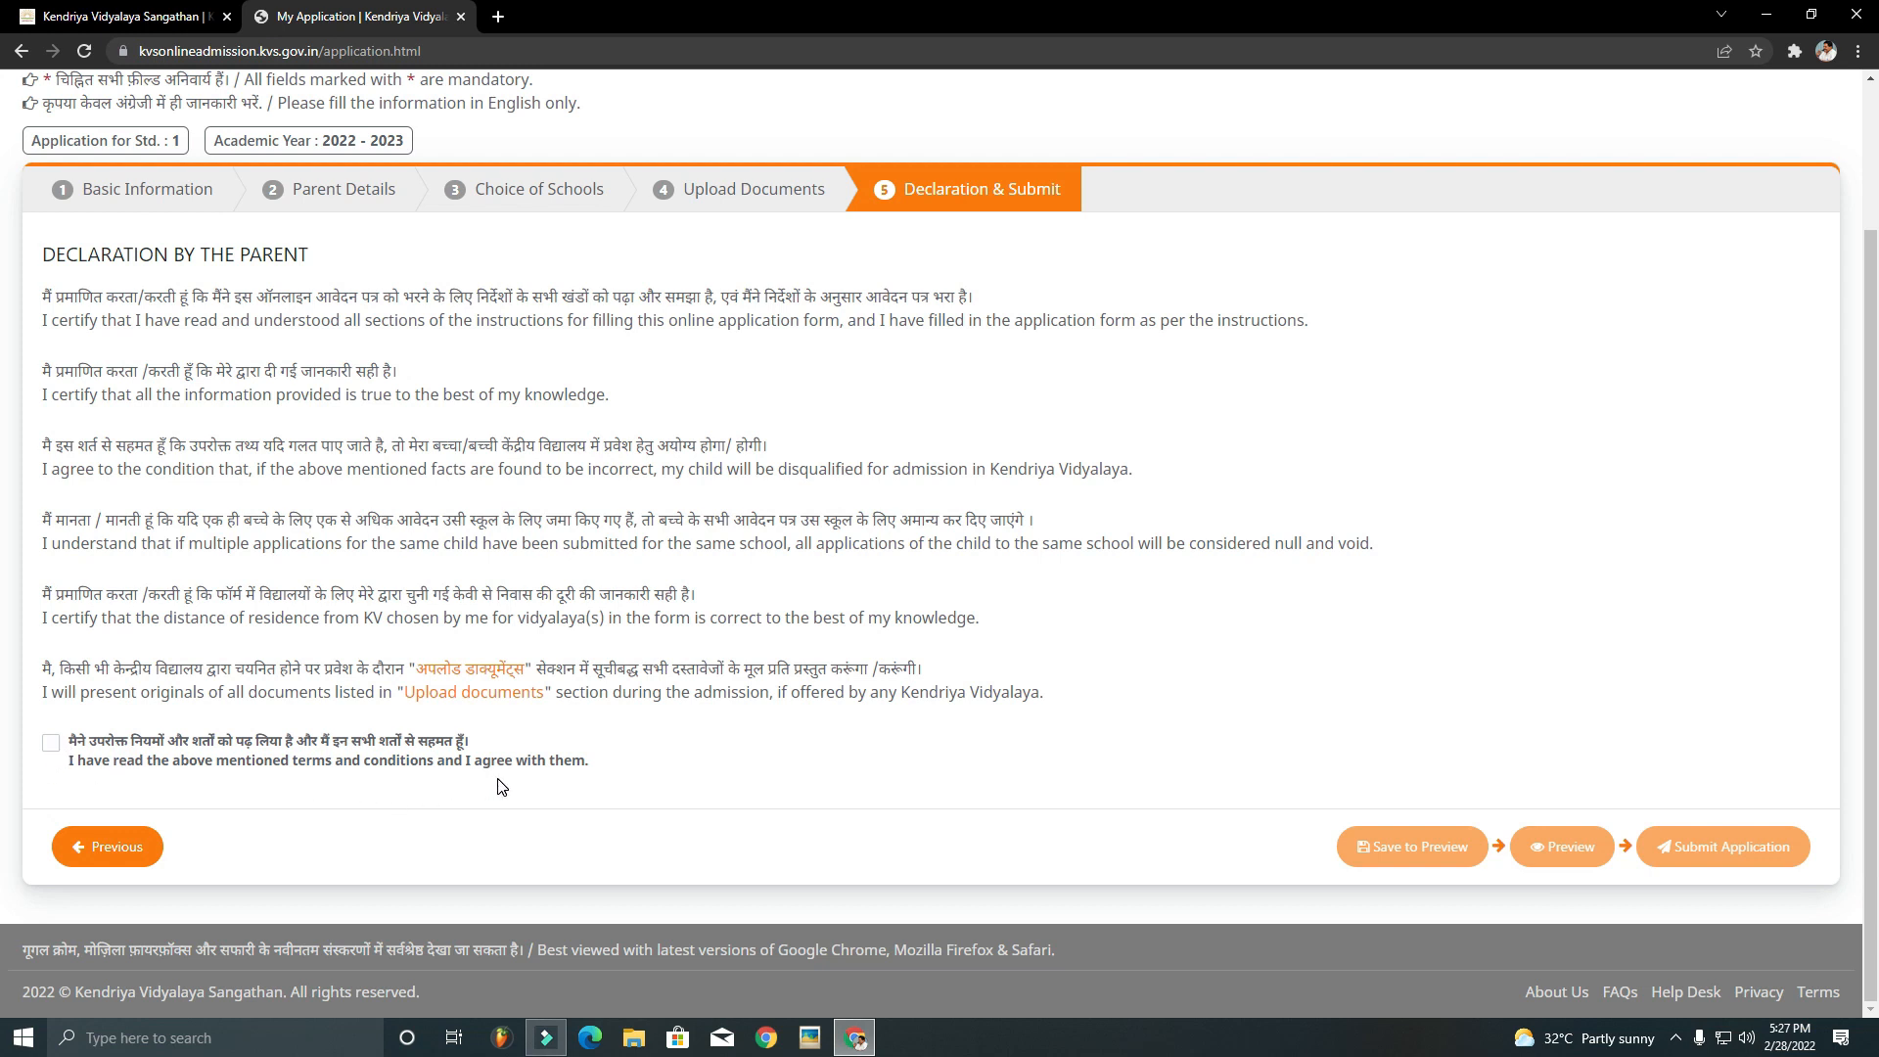
click(52, 744)
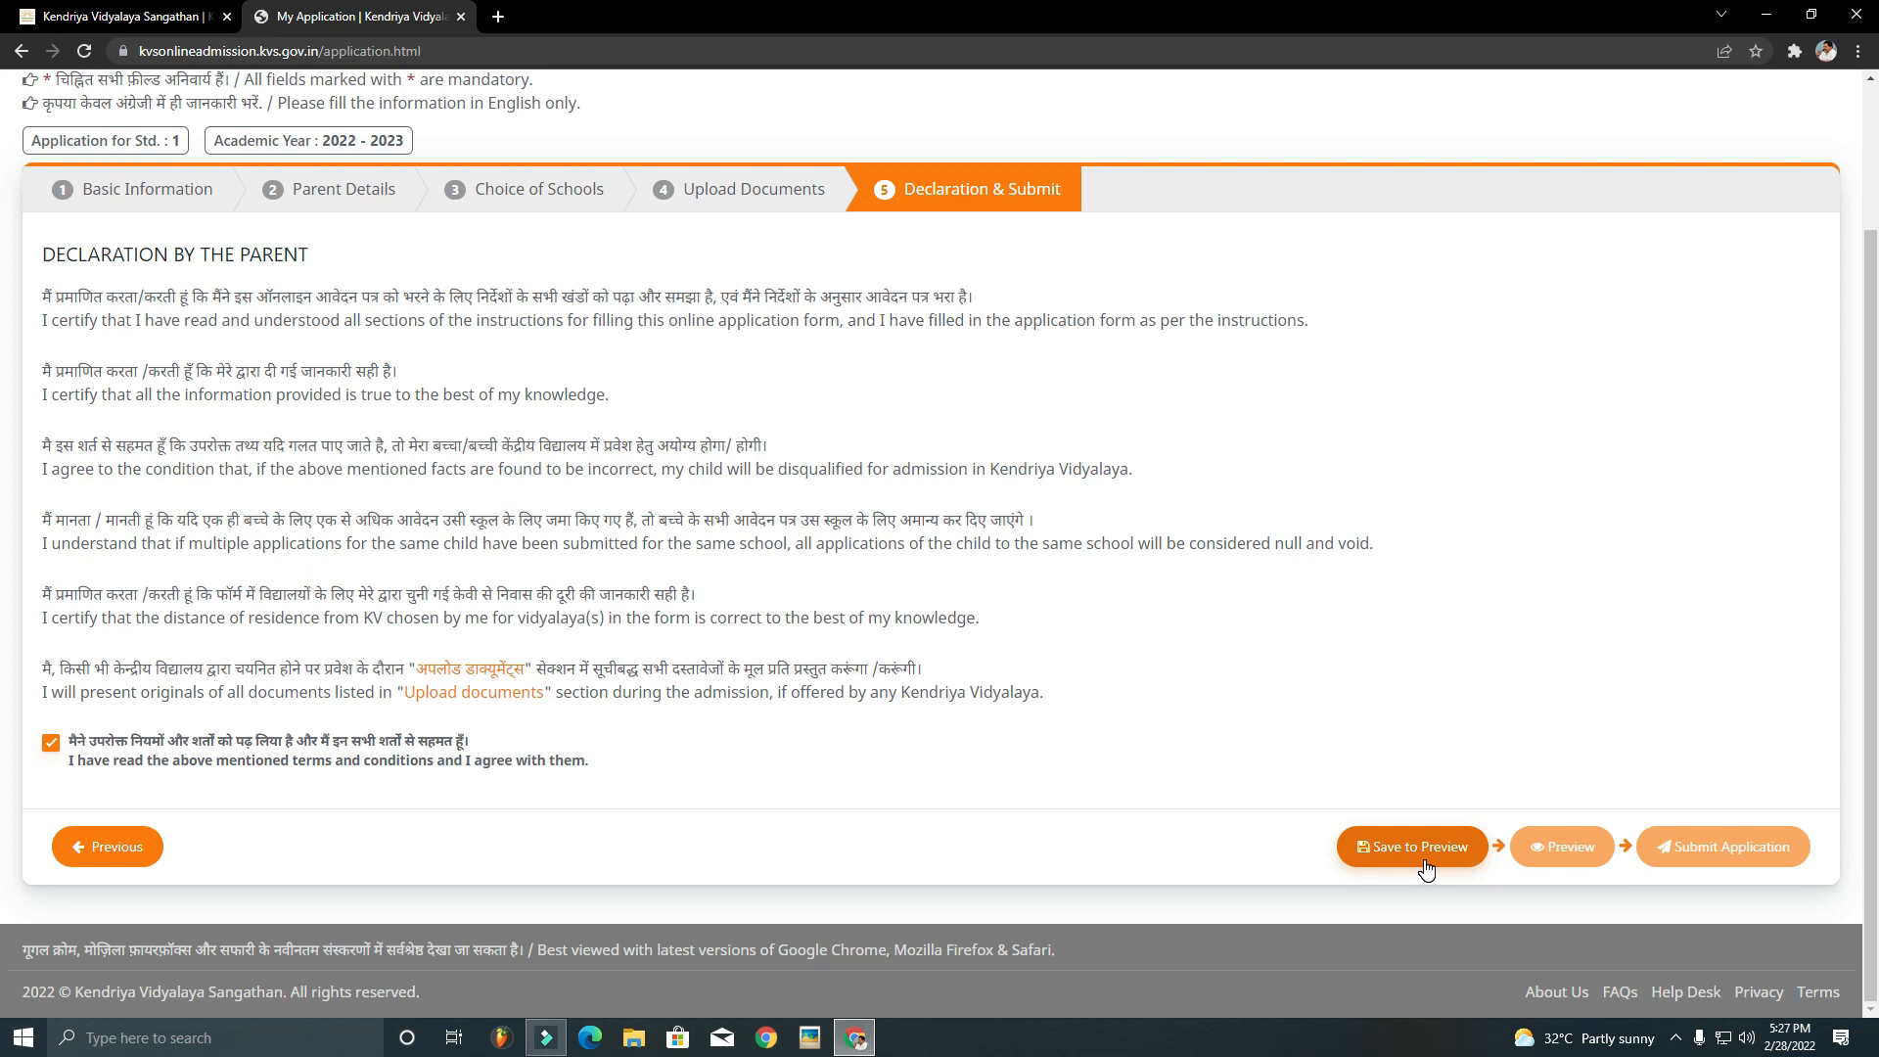
click(54, 746)
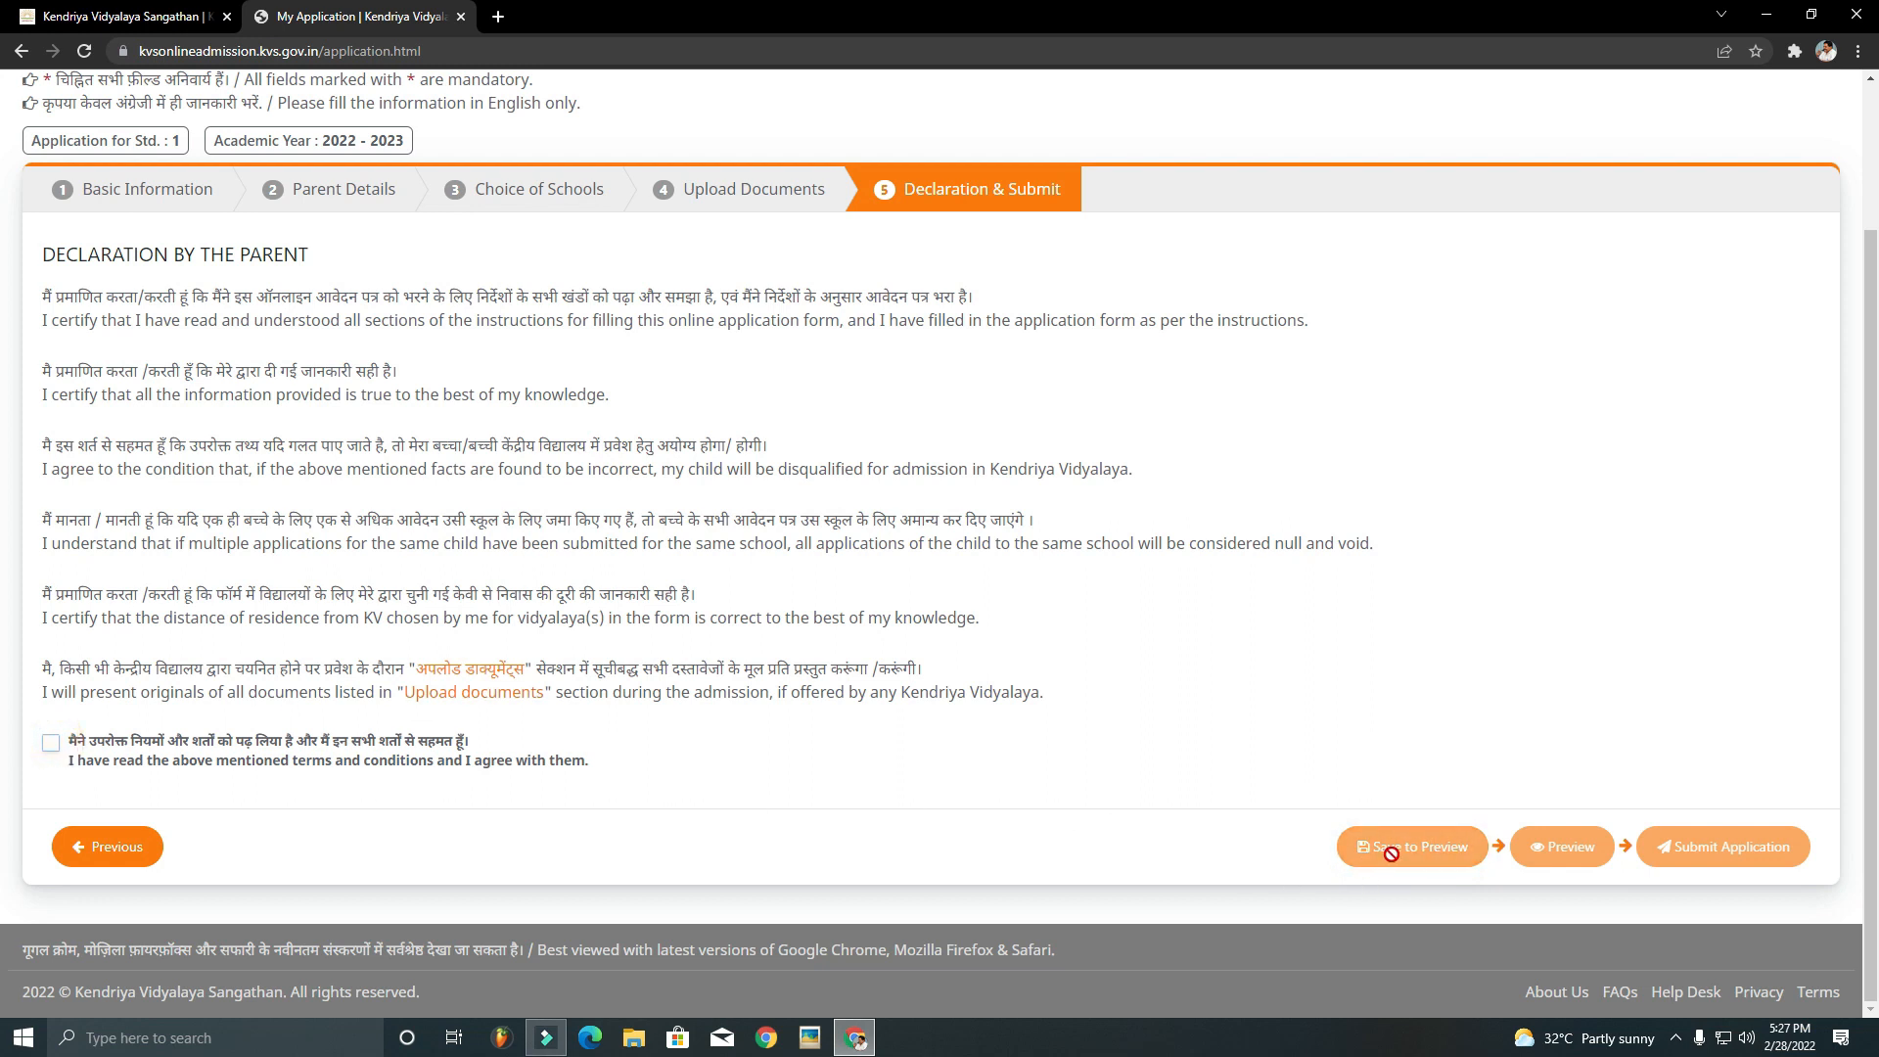
scroll(993, 634, up, 2)
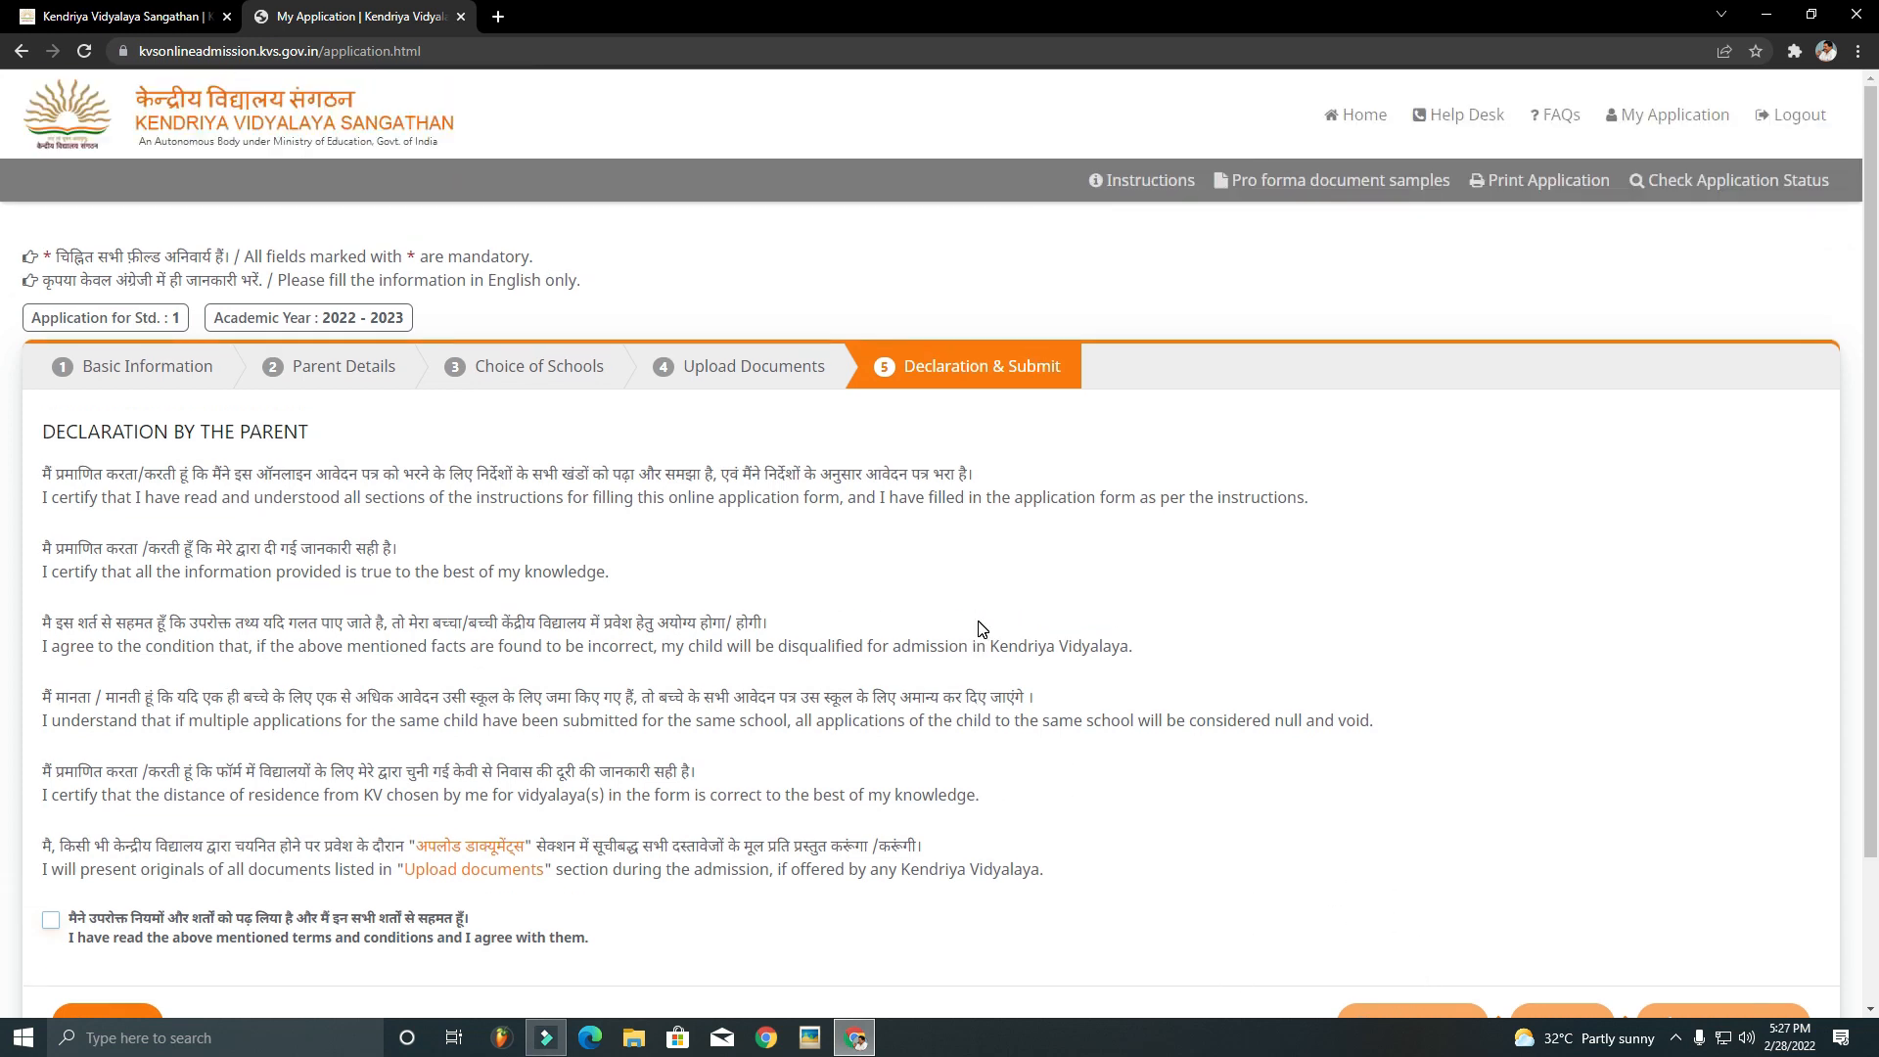